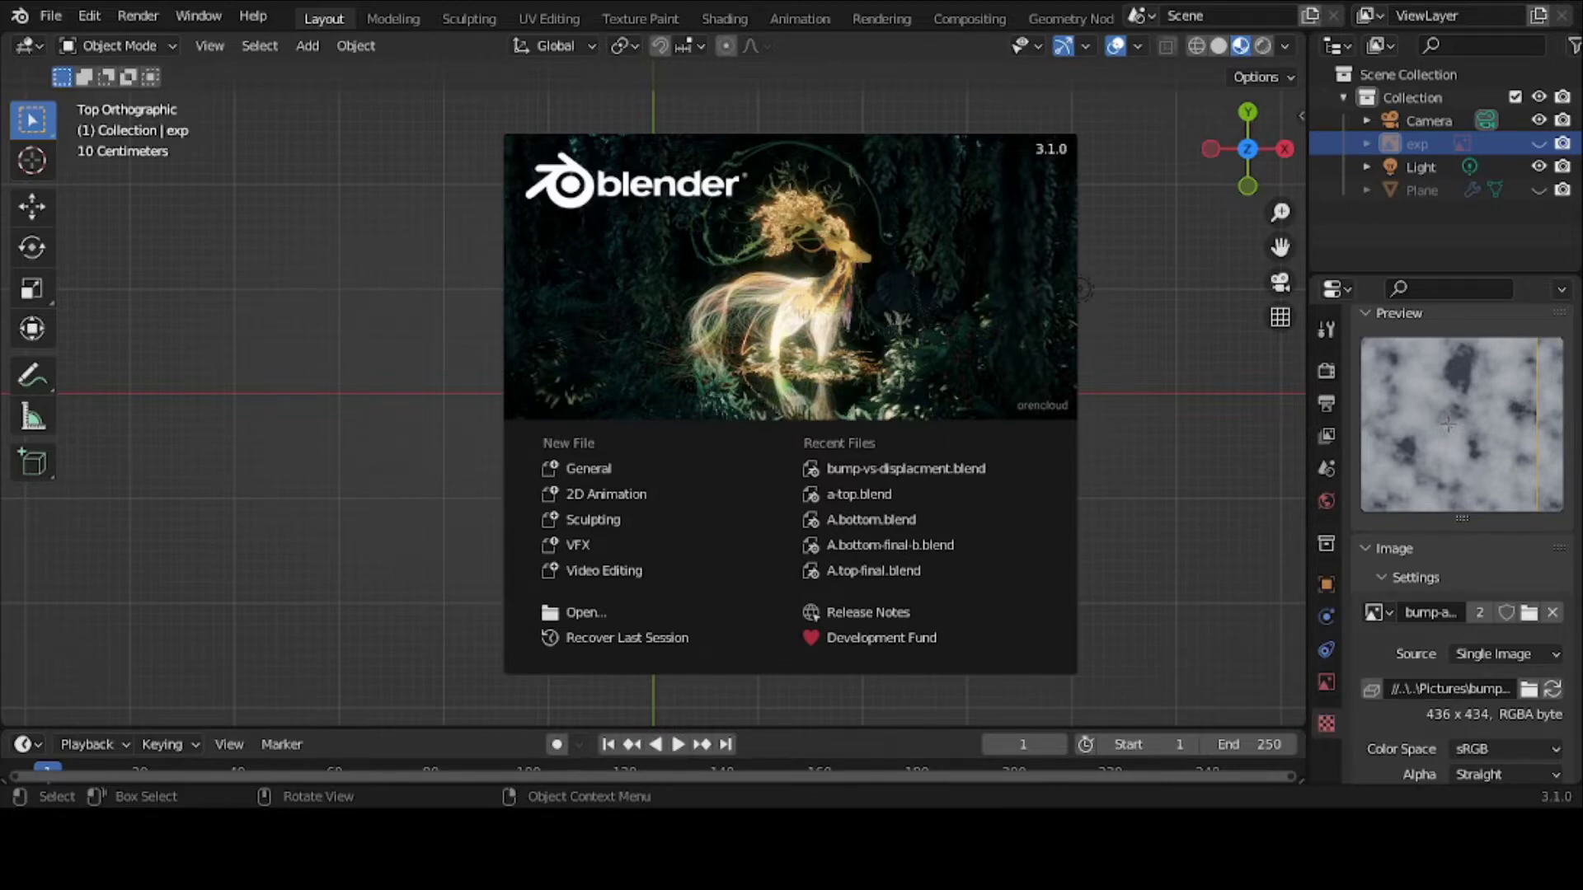
# Step: Make the hidden Plane object visible in the viewport of the Layout workspace
pyautogui.click(705, 19)
pyautogui.click(709, 18)
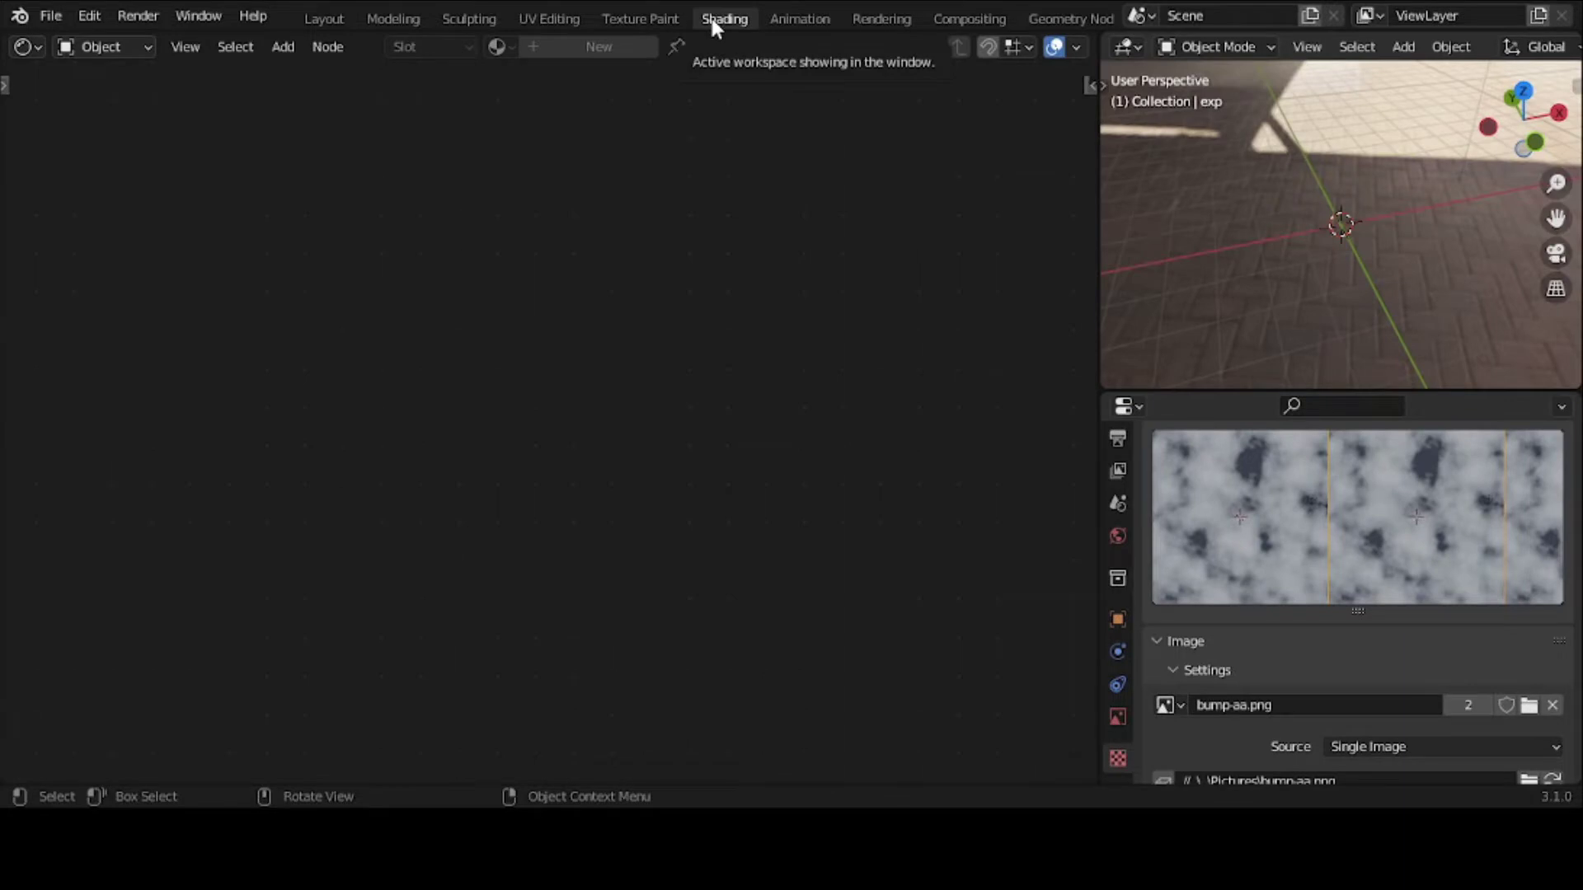
pyautogui.click(329, 18)
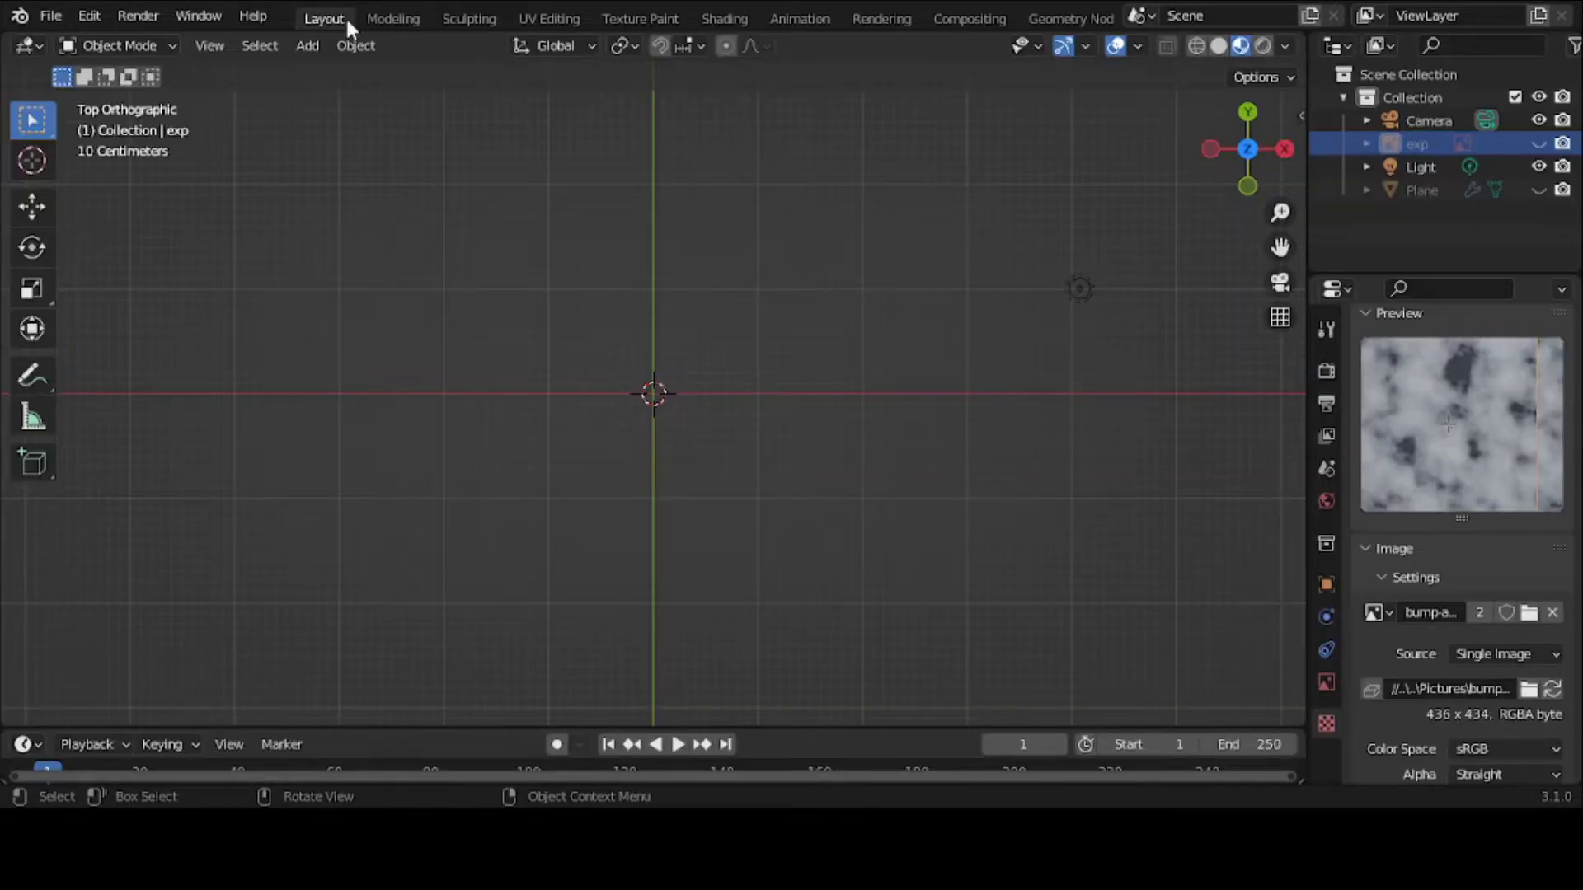
pyautogui.click(1538, 190)
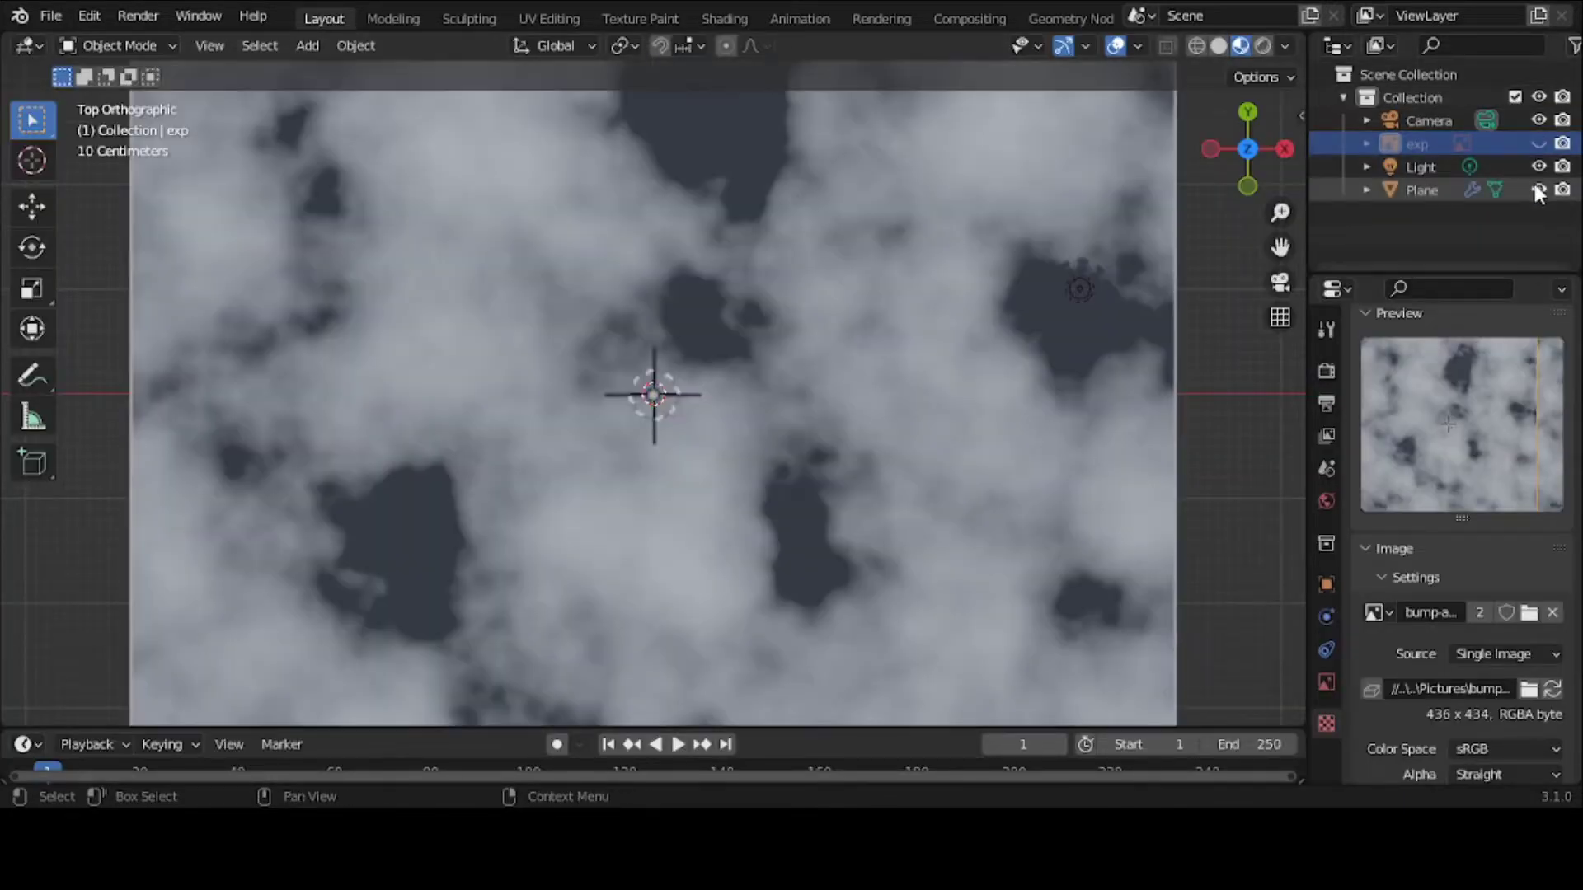
pyautogui.scroll(-4, 798, 459)
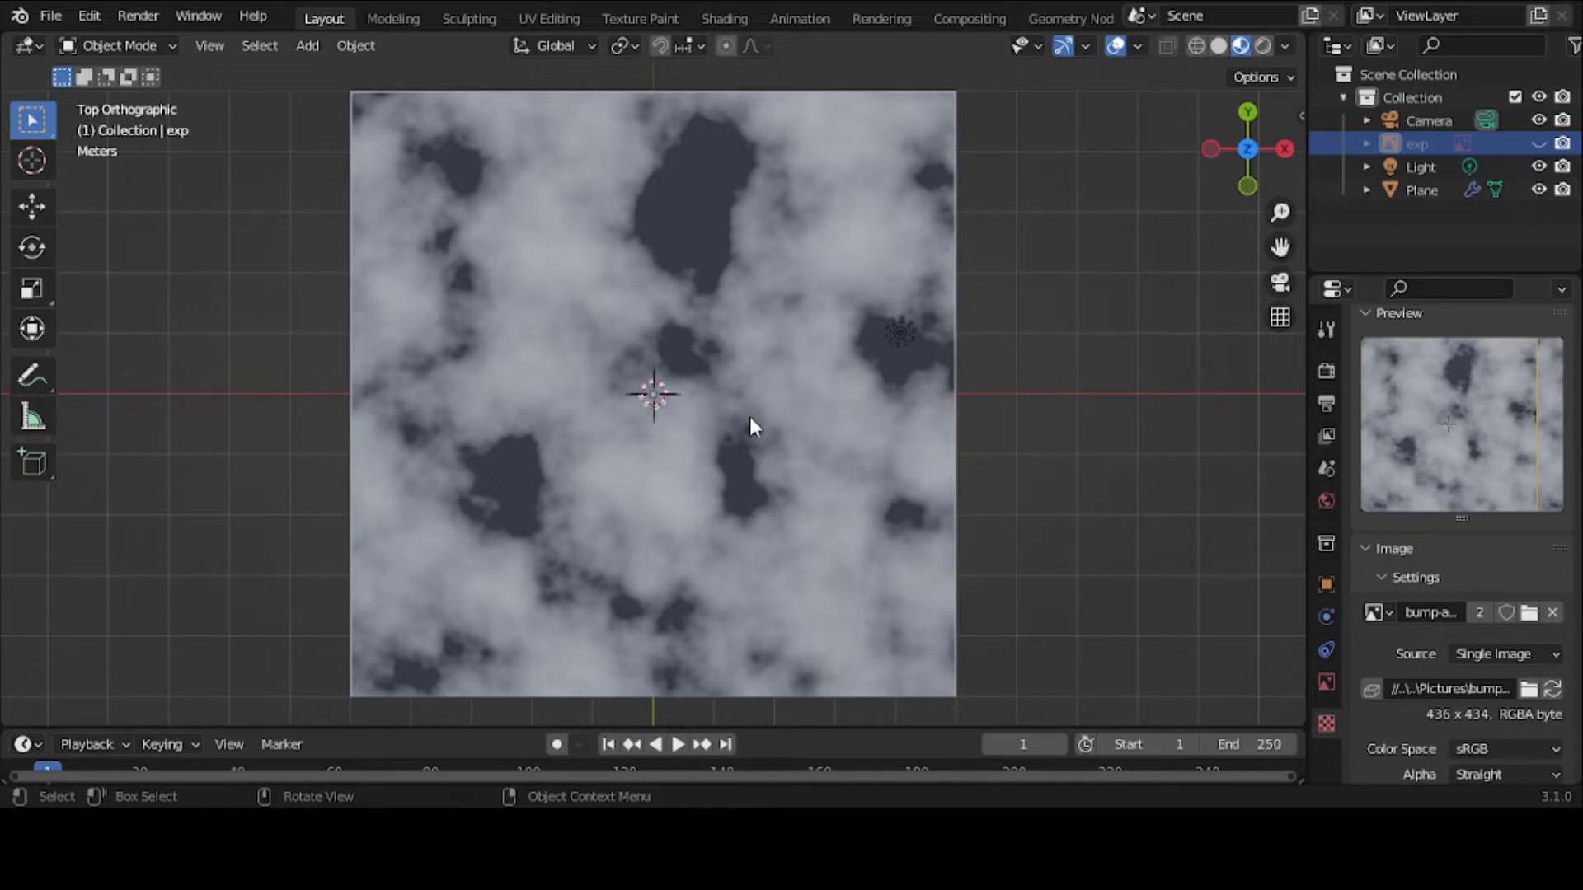
# Step: Switch to the Shading workspace and select the plane to bring up its material nodes
pyautogui.click(718, 19)
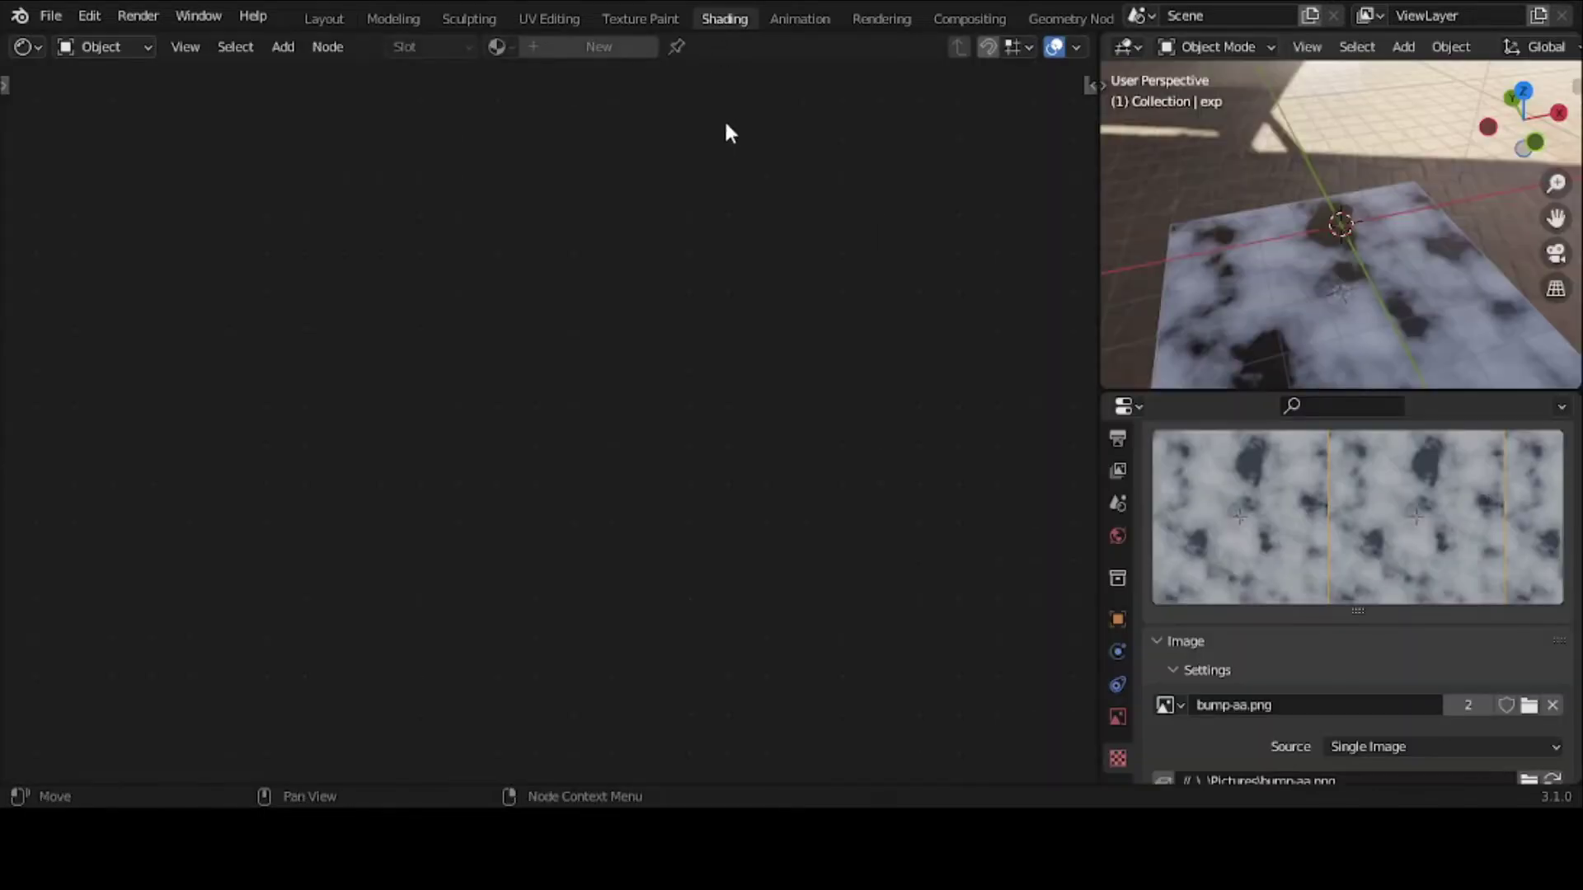
pyautogui.click(1275, 298)
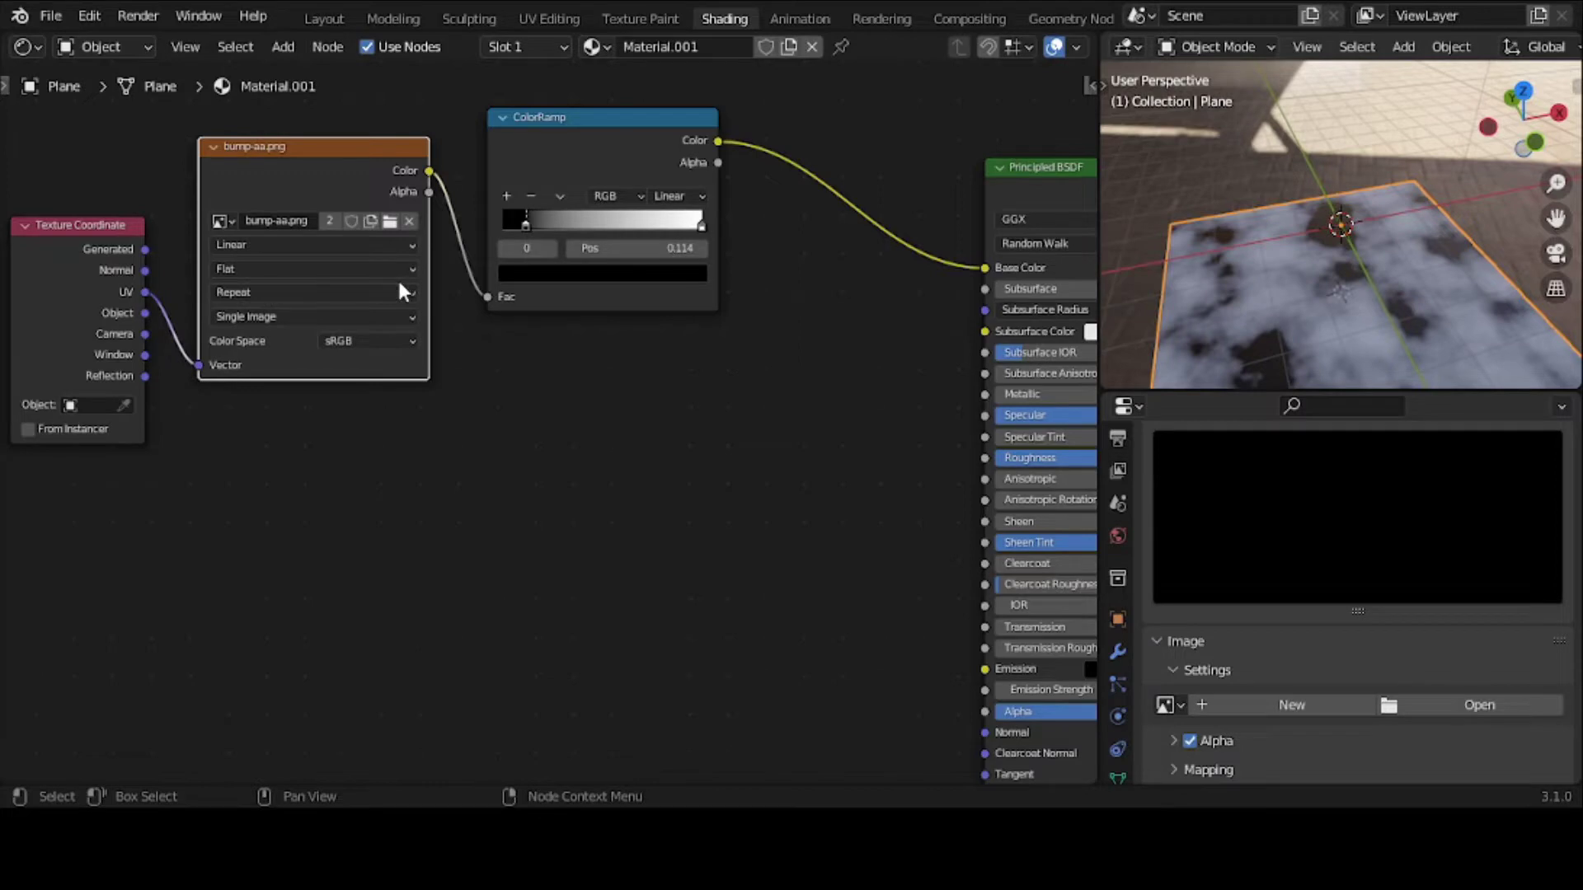
pyautogui.moveTo(431, 255); pyautogui.dragTo(479, 300, button='middle')
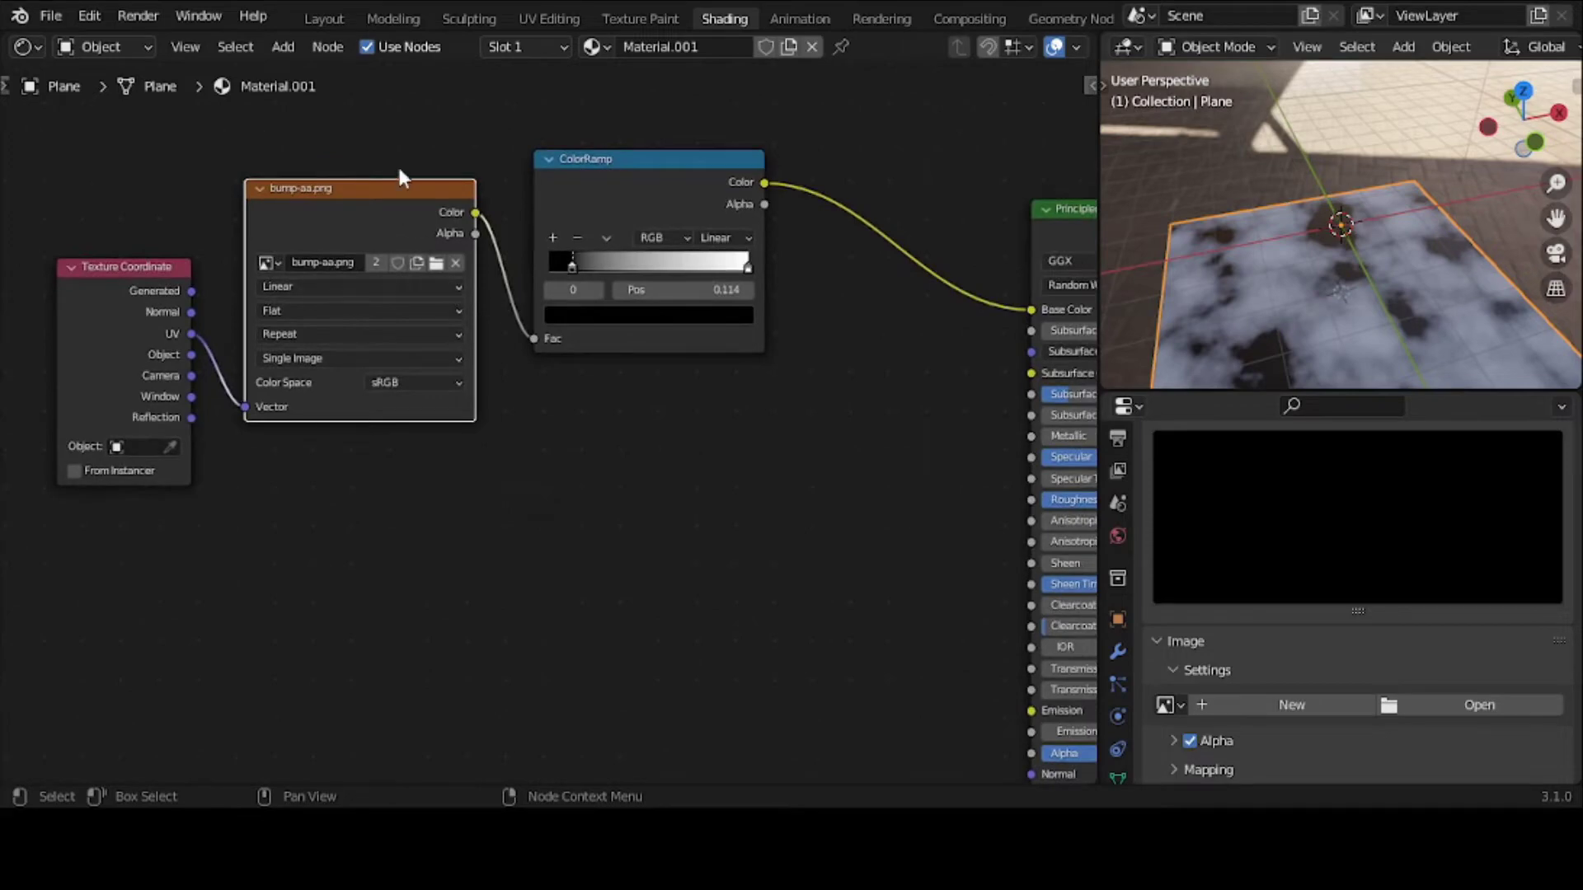
# Step: Add a Bump node below the ColorRamp node in the plane's material
pyautogui.click(285, 46)
pyautogui.moveTo(322, 221)
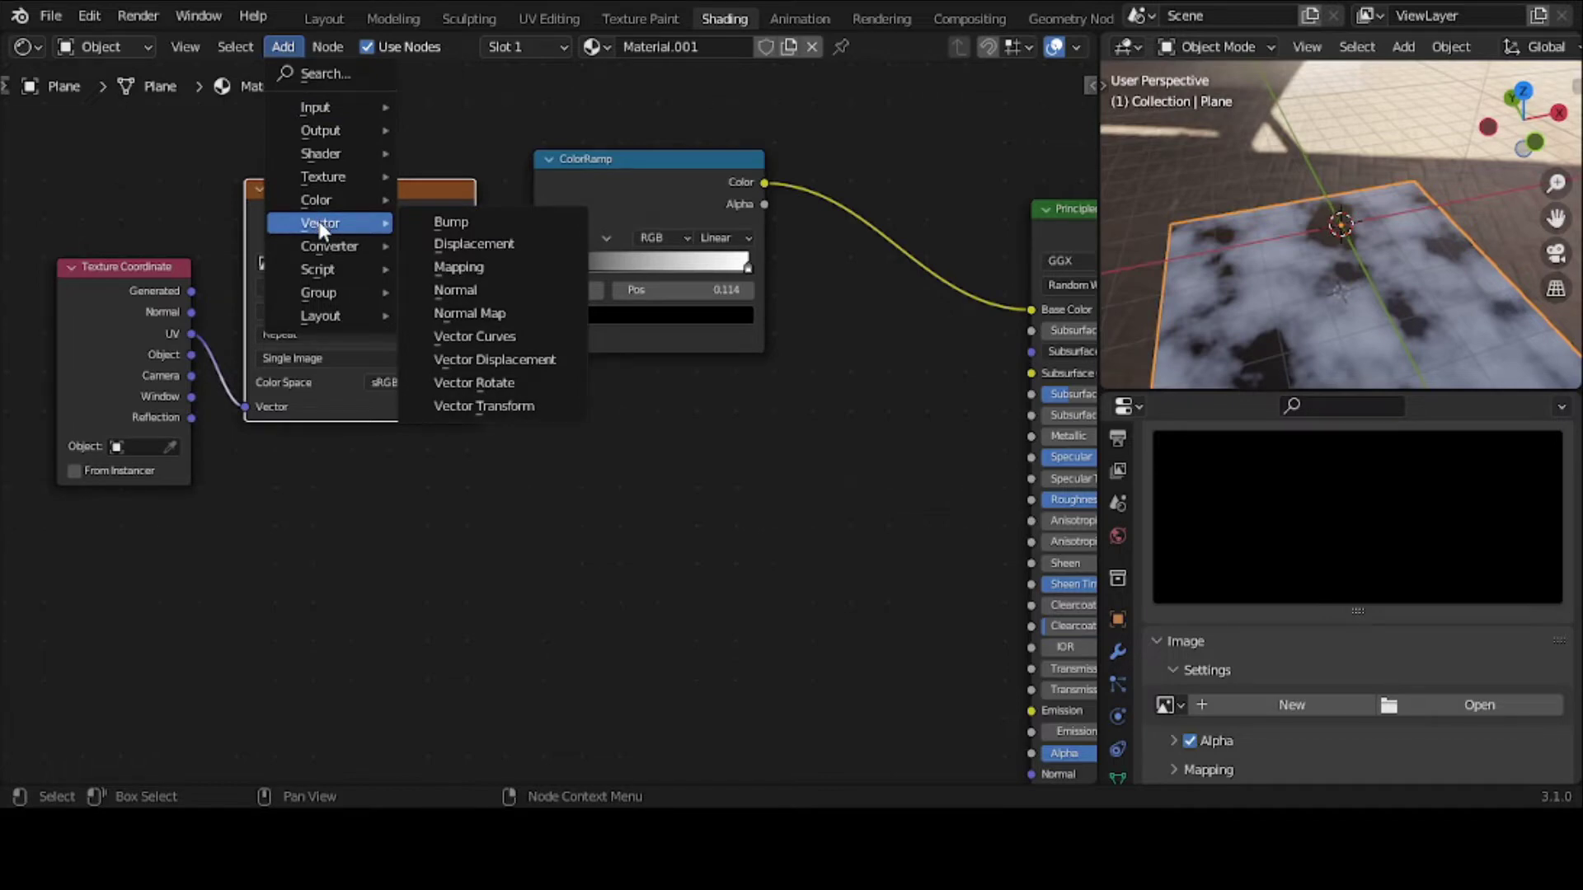
pyautogui.click(438, 223)
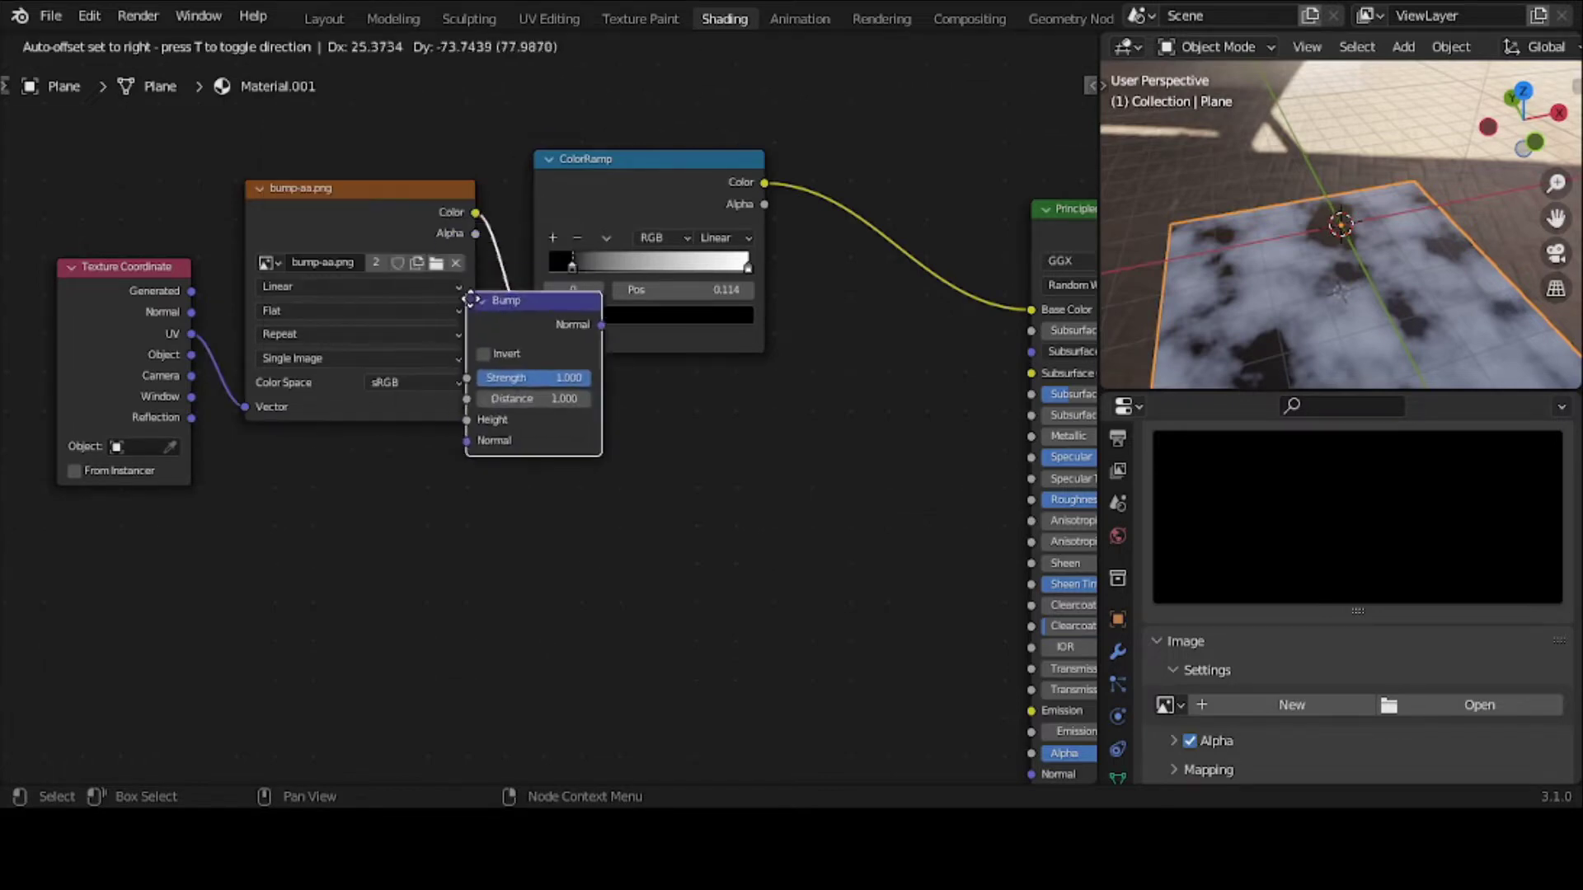
pyautogui.click(630, 462)
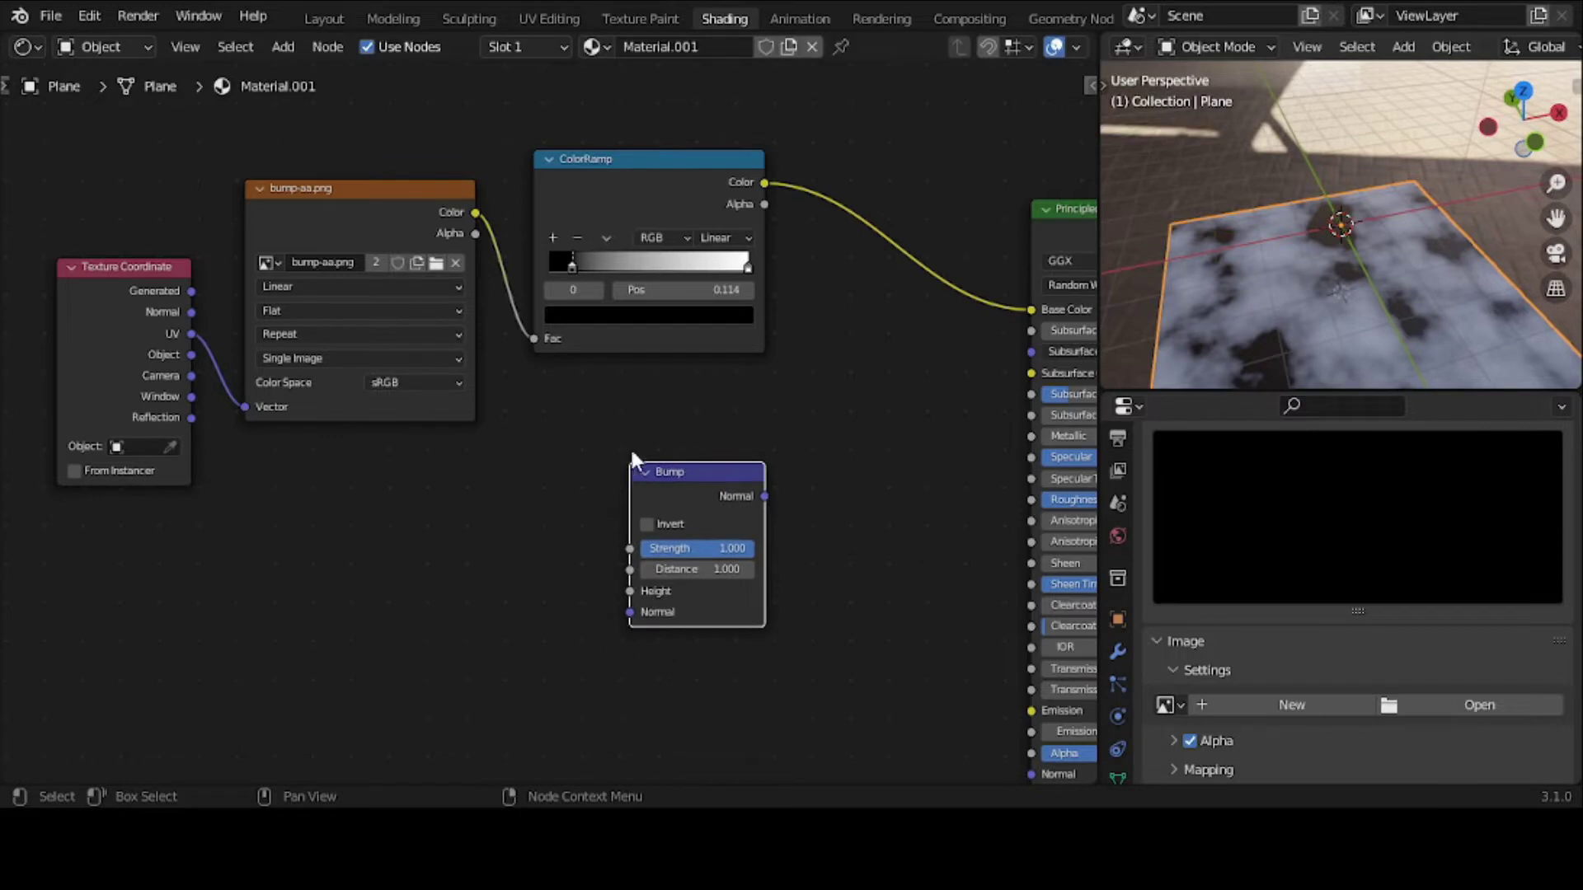
# Step: Connect the ColorRamp Color output to the Bump node's Height, and the Bump Normal output to the Principled BSDF Normal input
pyautogui.click(661, 162)
pyautogui.moveTo(697, 458); pyautogui.dragTo(847, 444)
pyautogui.moveTo(768, 185); pyautogui.dragTo(780, 200)
pyautogui.moveTo(772, 324); pyautogui.dragTo(793, 563)
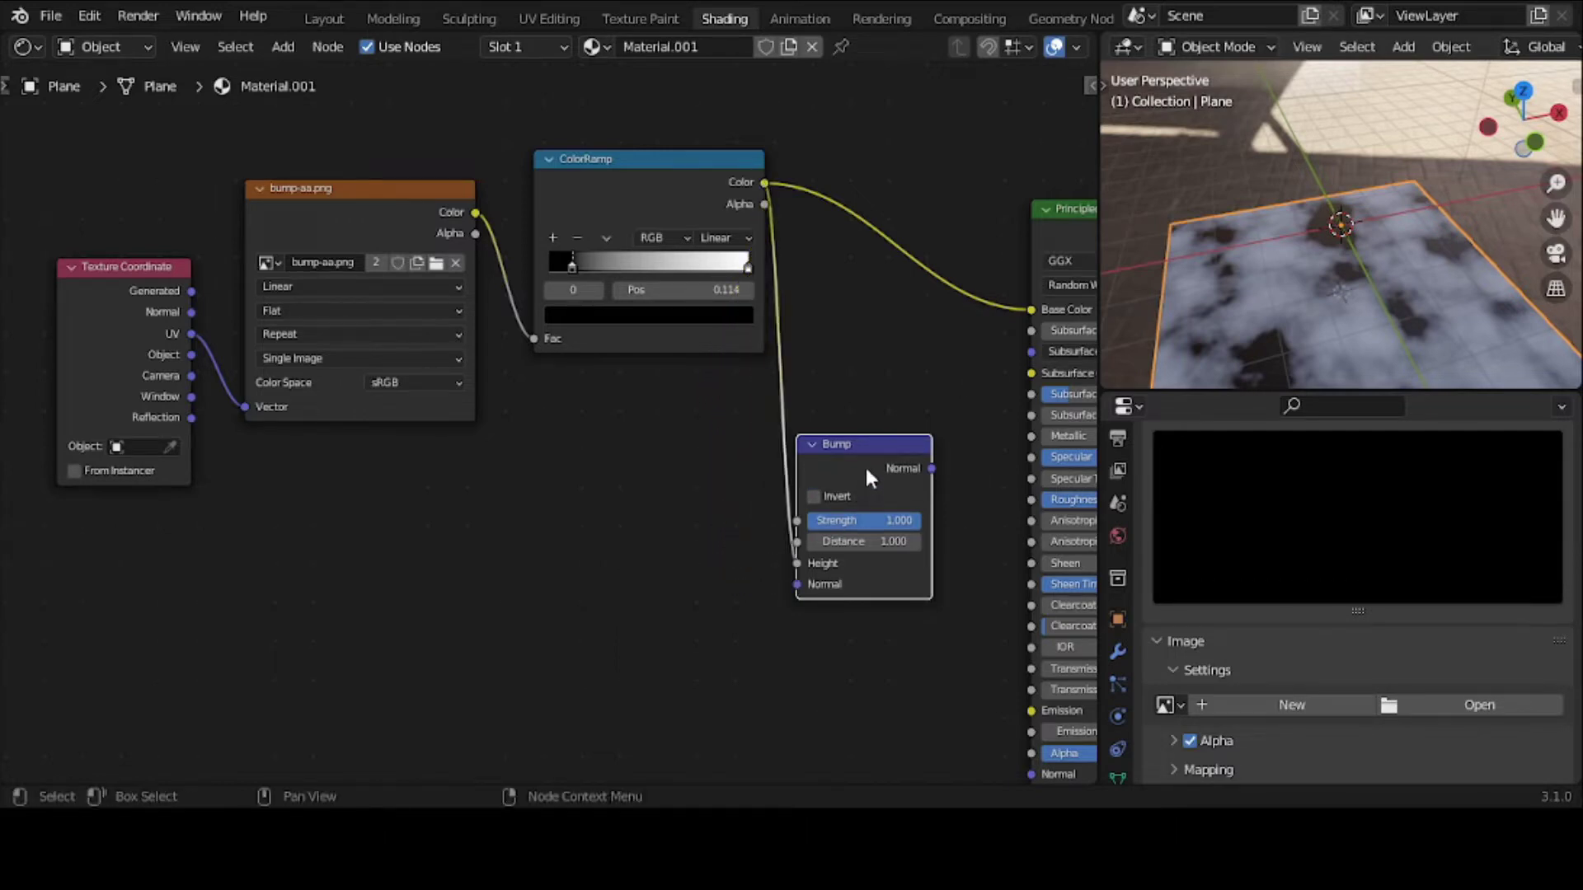
pyautogui.moveTo(859, 437); pyautogui.dragTo(861, 382)
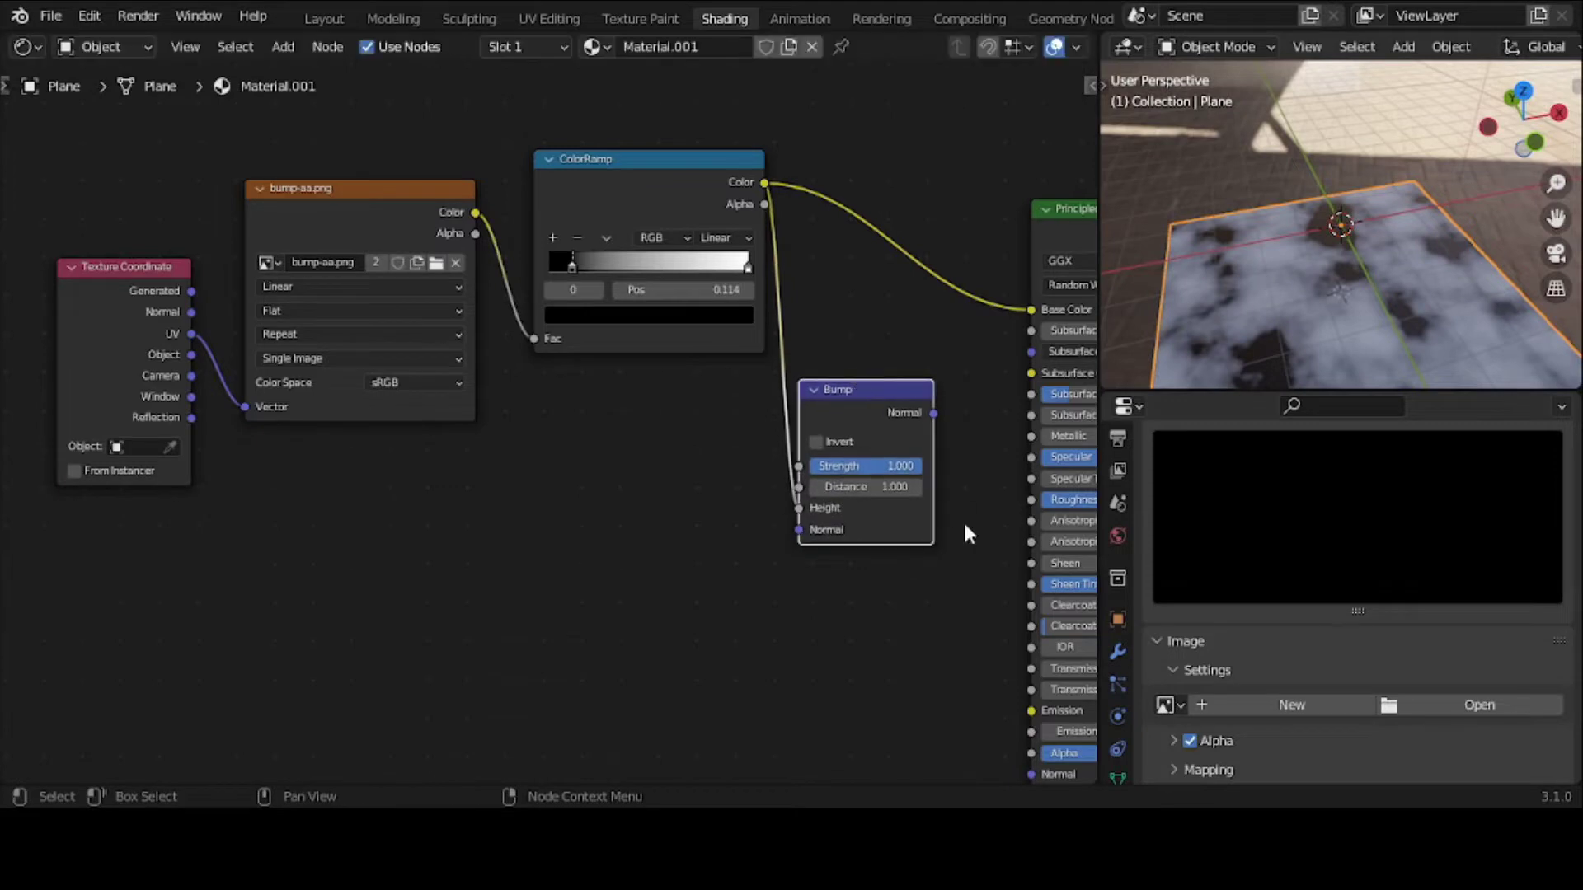
pyautogui.scroll(-5, 948, 504)
pyautogui.hscroll(5, 948, 504)
pyautogui.moveTo(834, 322); pyautogui.dragTo(923, 682)
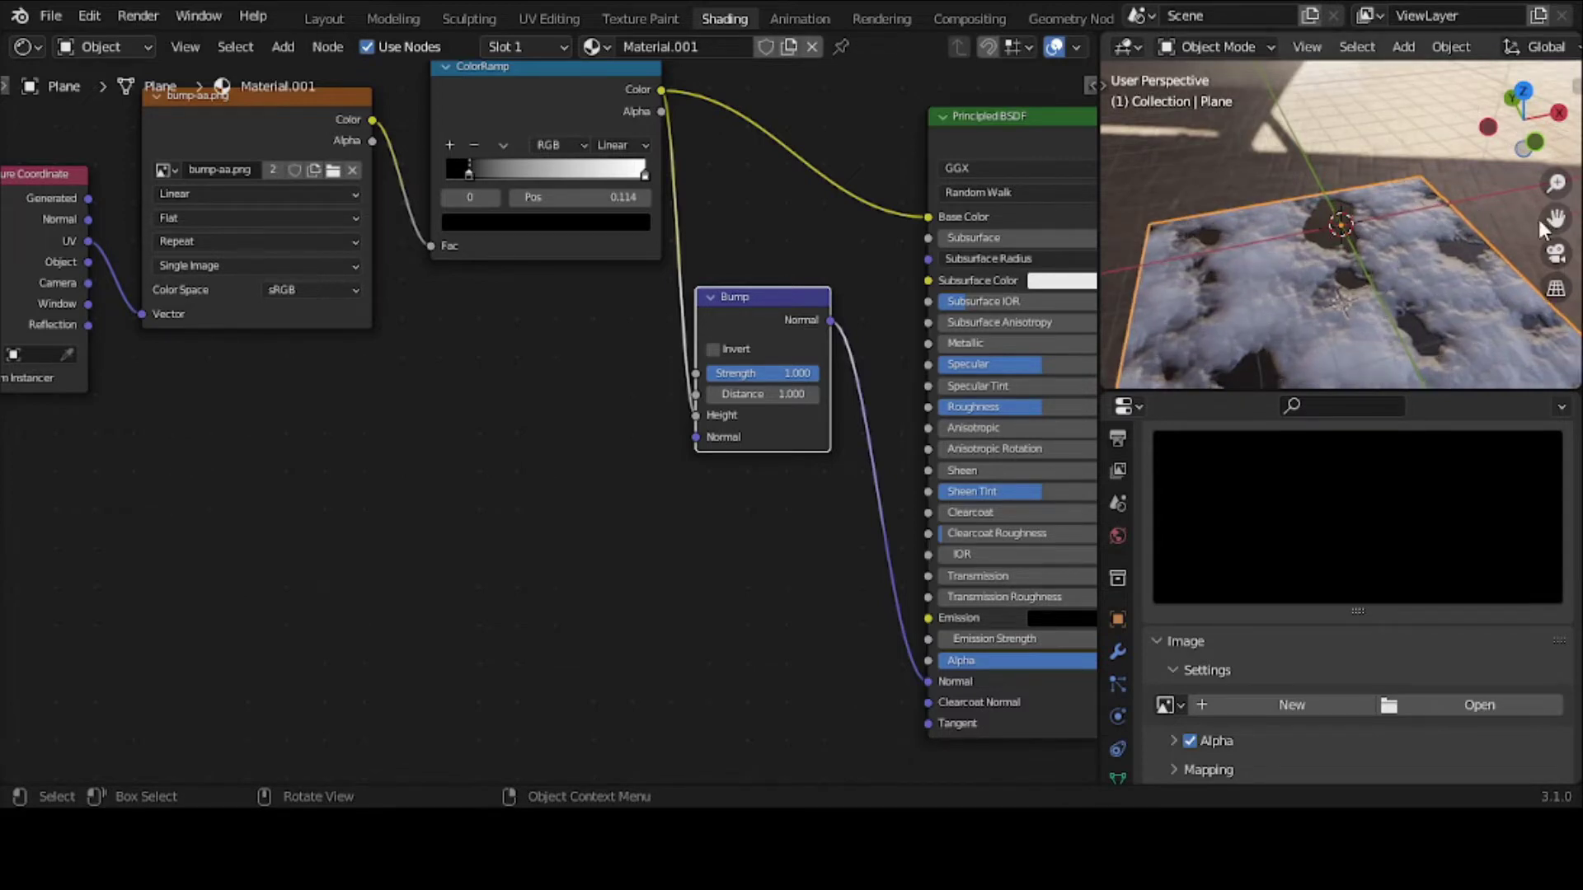
# Step: Examine the plane's relief in Solid and Material Preview shading, viewing it from above and edge-on
pyautogui.moveTo(1556, 218); pyautogui.dragTo(1524, 229)
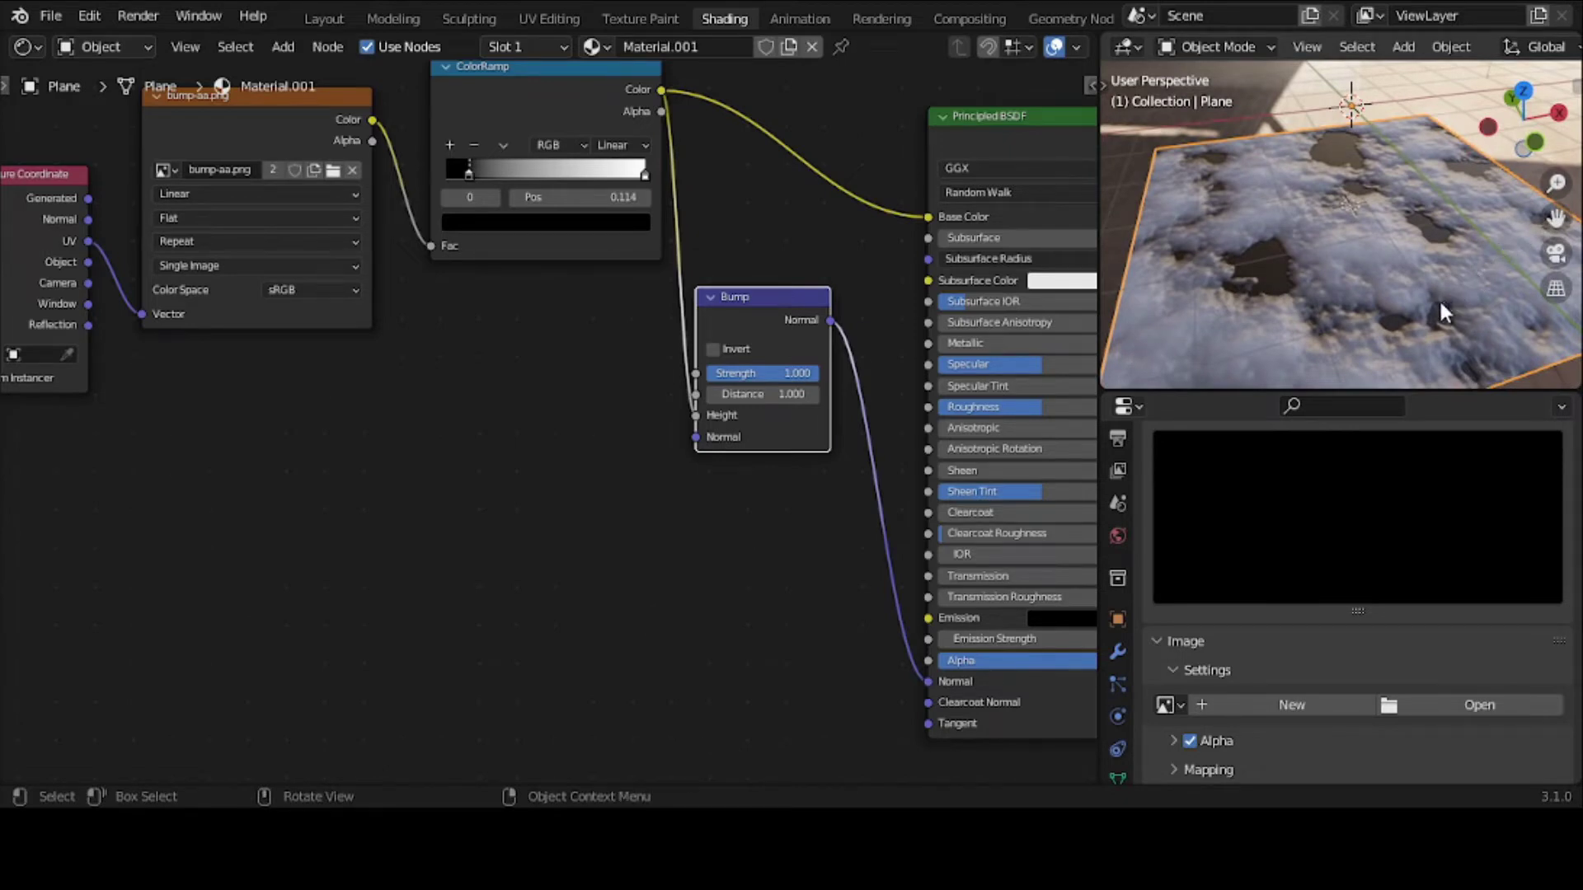
pyautogui.scroll(-2, 1416, 46)
pyautogui.scroll(-5, 1416, 46)
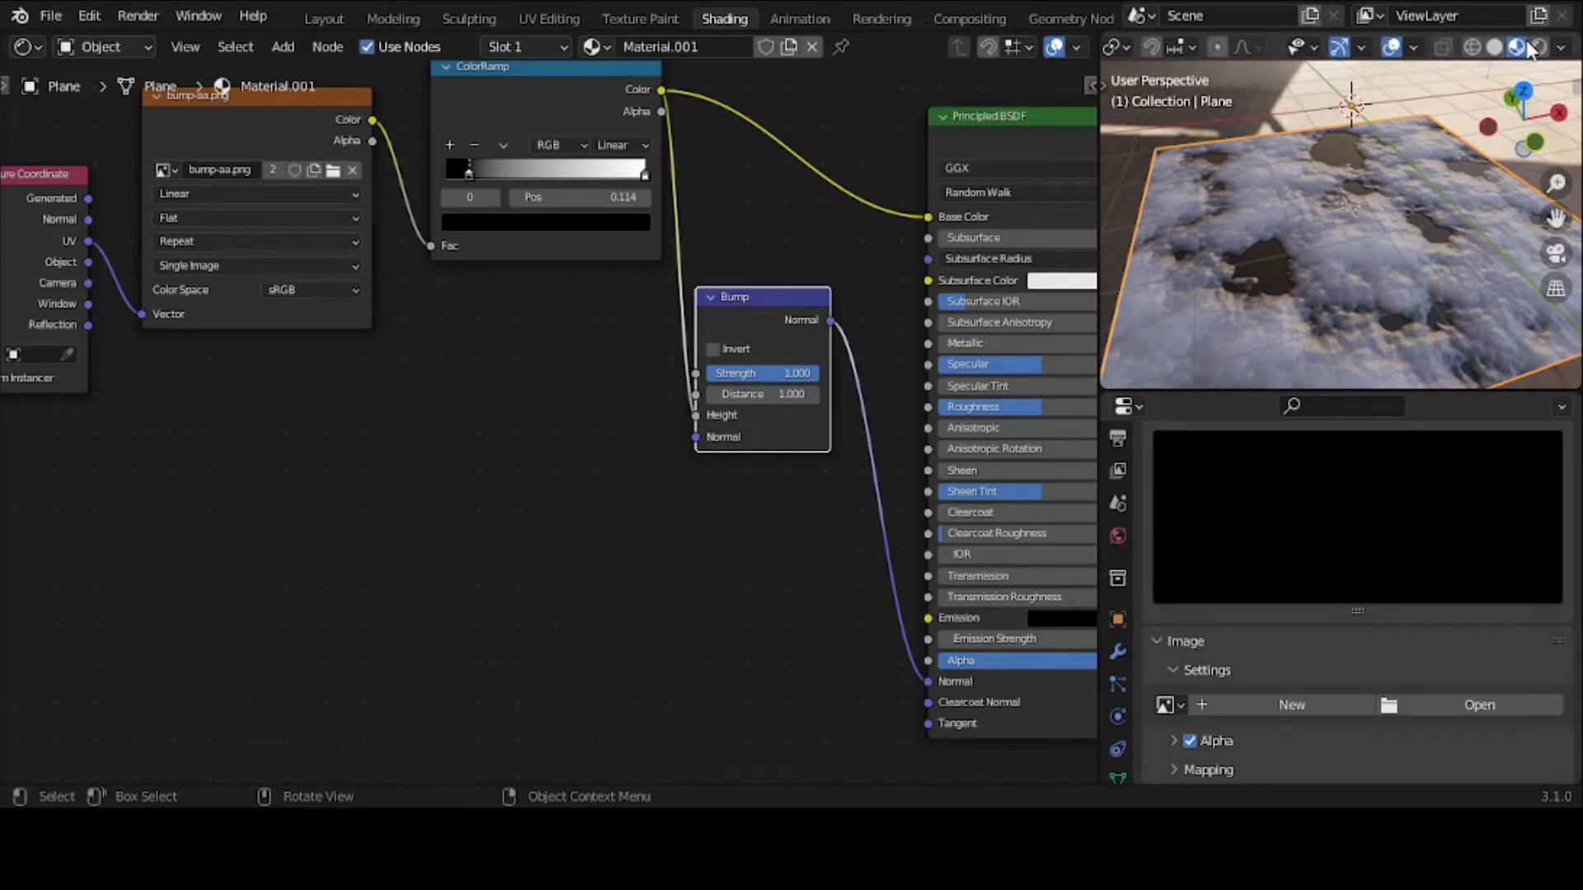
pyautogui.click(1493, 47)
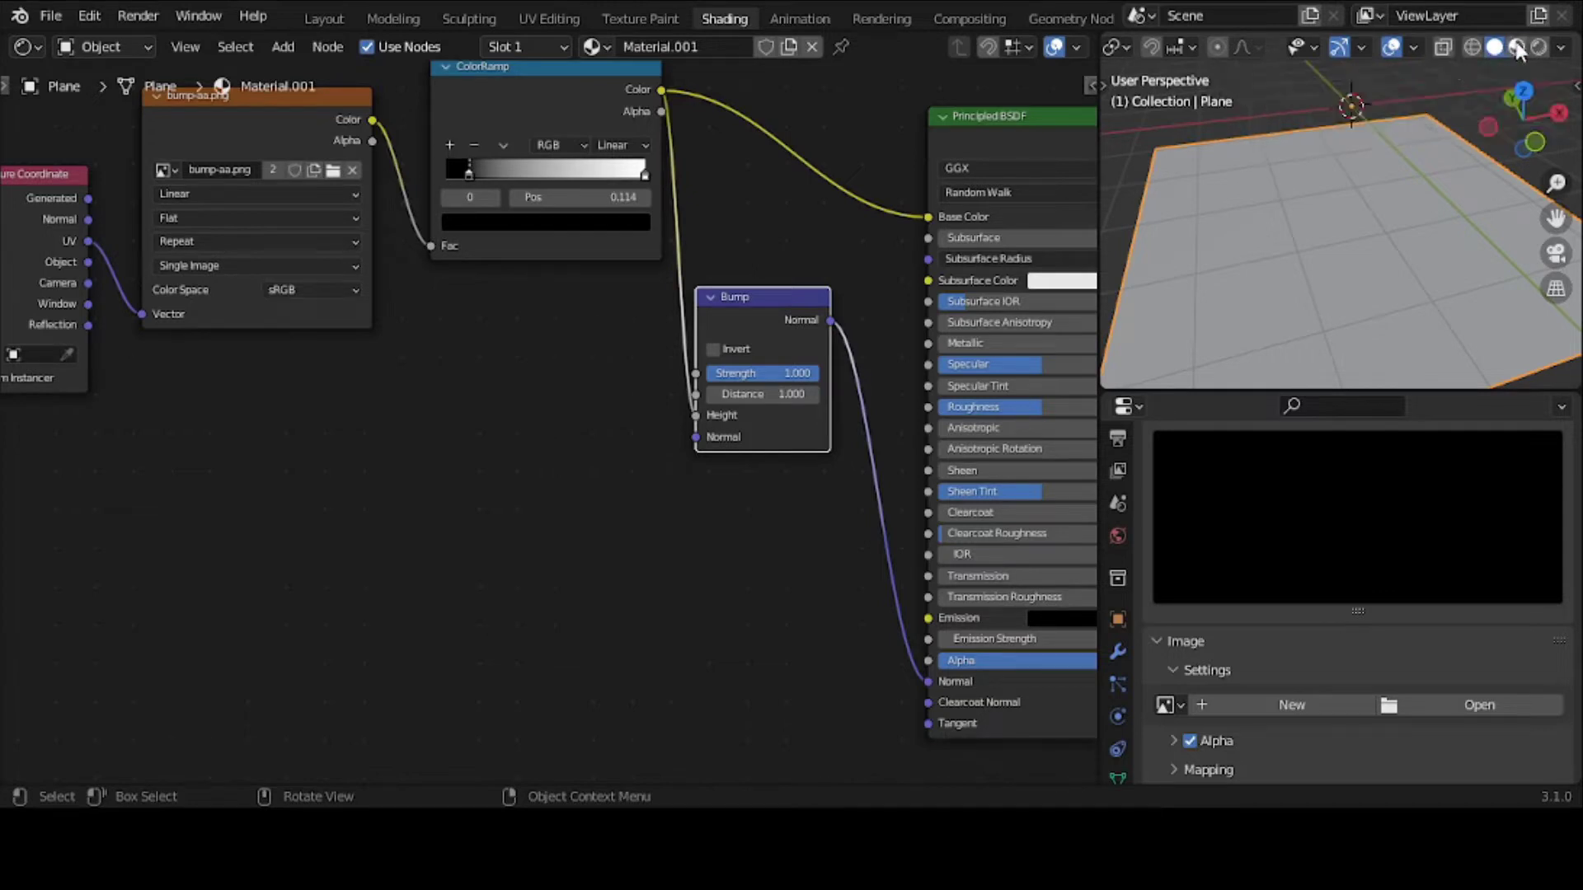
pyautogui.click(1517, 47)
pyautogui.moveTo(1393, 289); pyautogui.dragTo(1415, 195, button='middle')
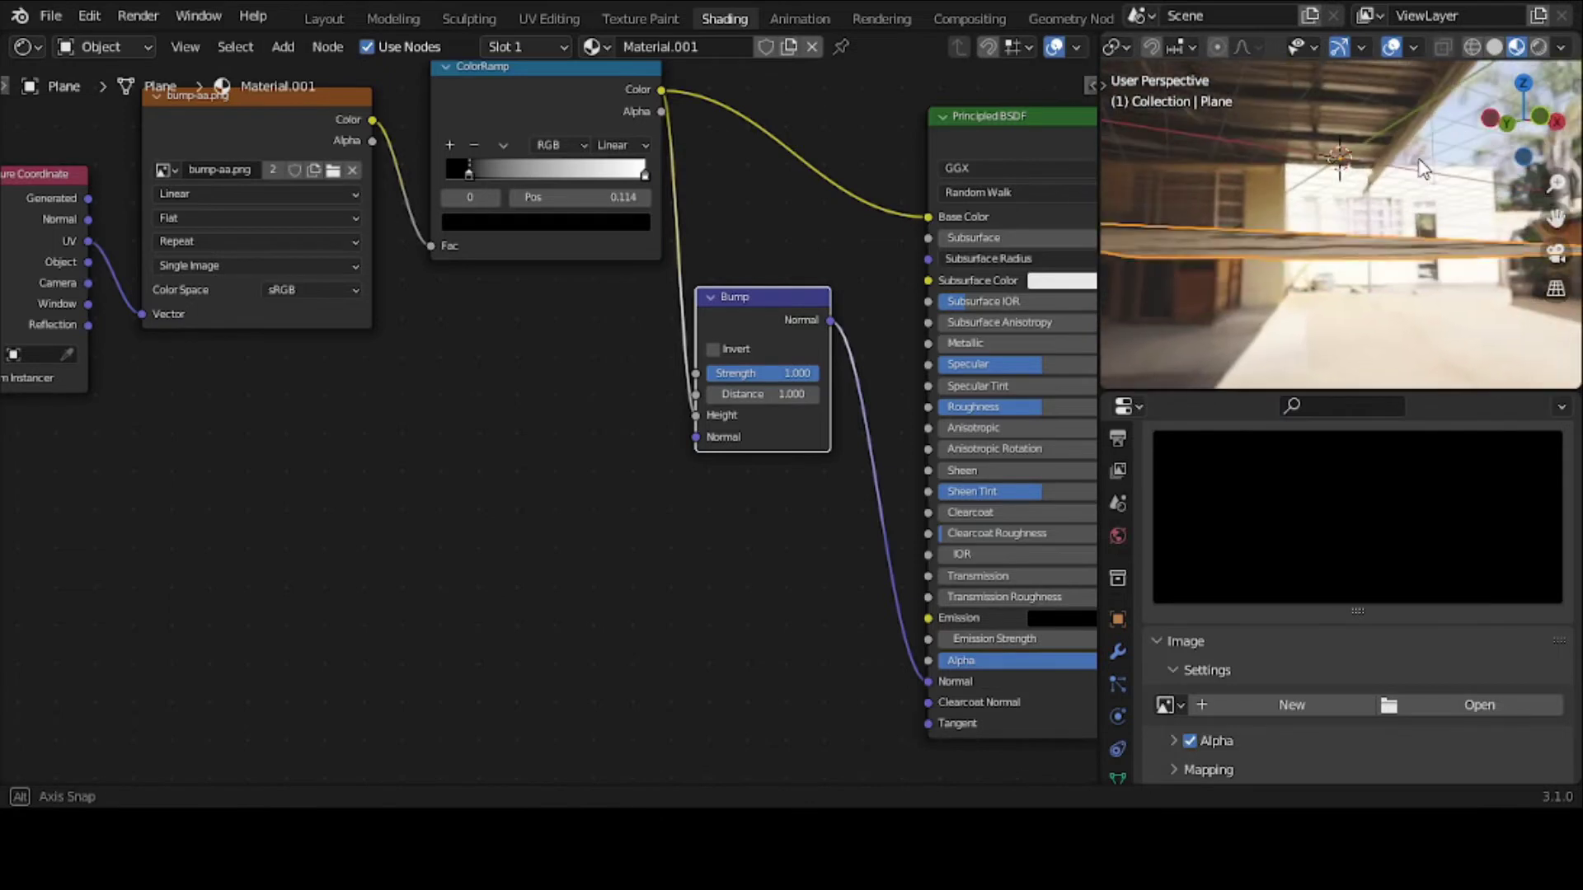
pyautogui.moveTo(1417, 166)
pyautogui.mouseDown(button='middle')
pyautogui.moveTo(1432, 211)
pyautogui.moveTo(1431, 170)
pyautogui.mouseUp(button='middle')
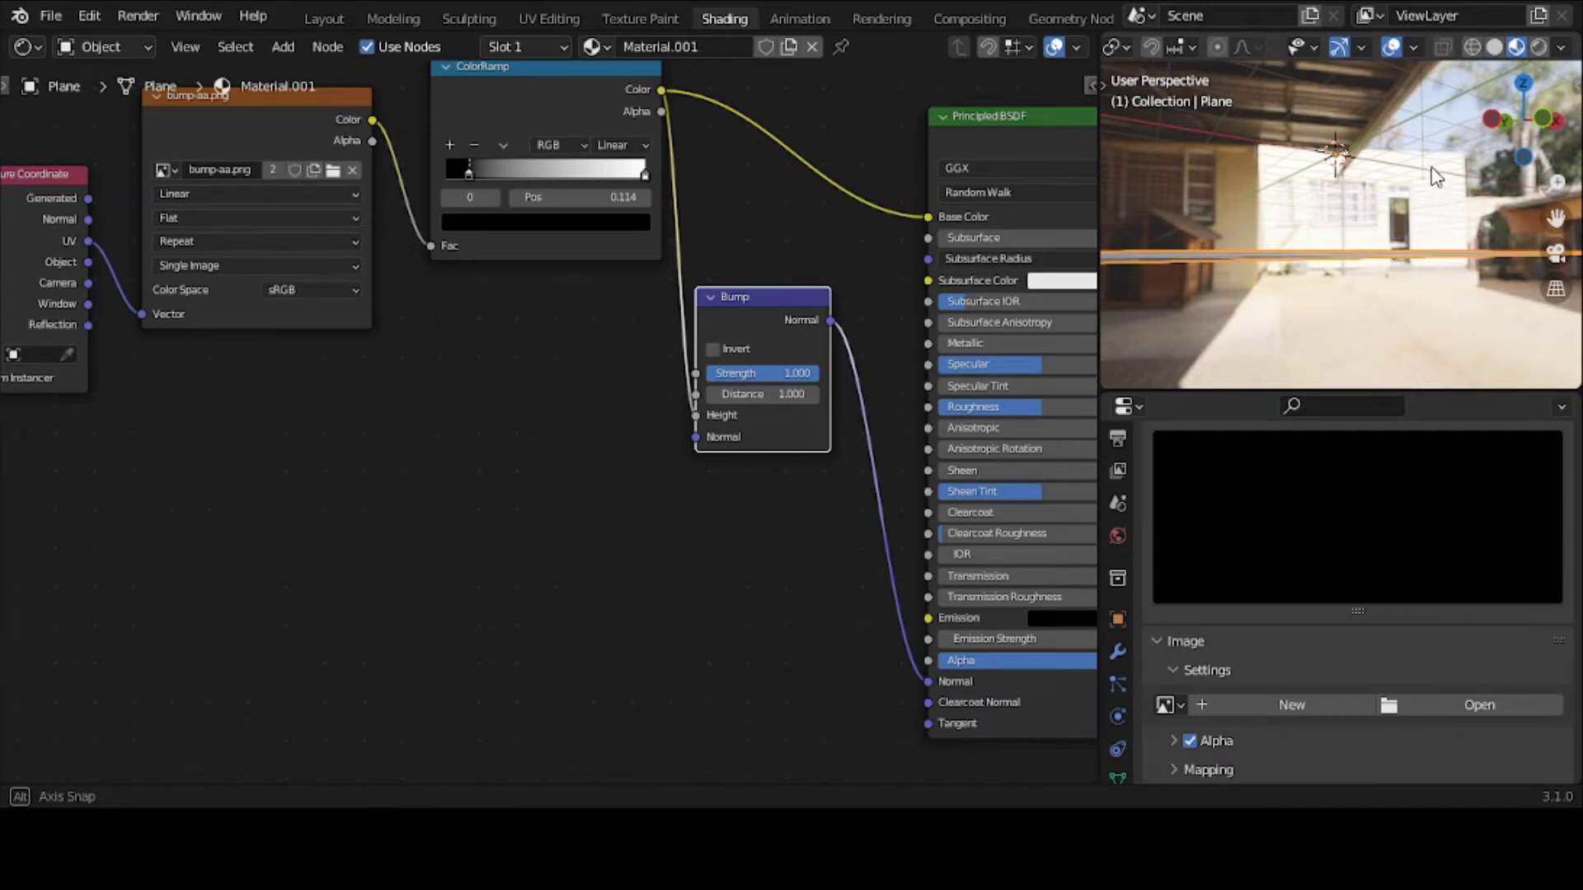
pyautogui.moveTo(1436, 175); pyautogui.dragTo(1456, 318, button='middle')
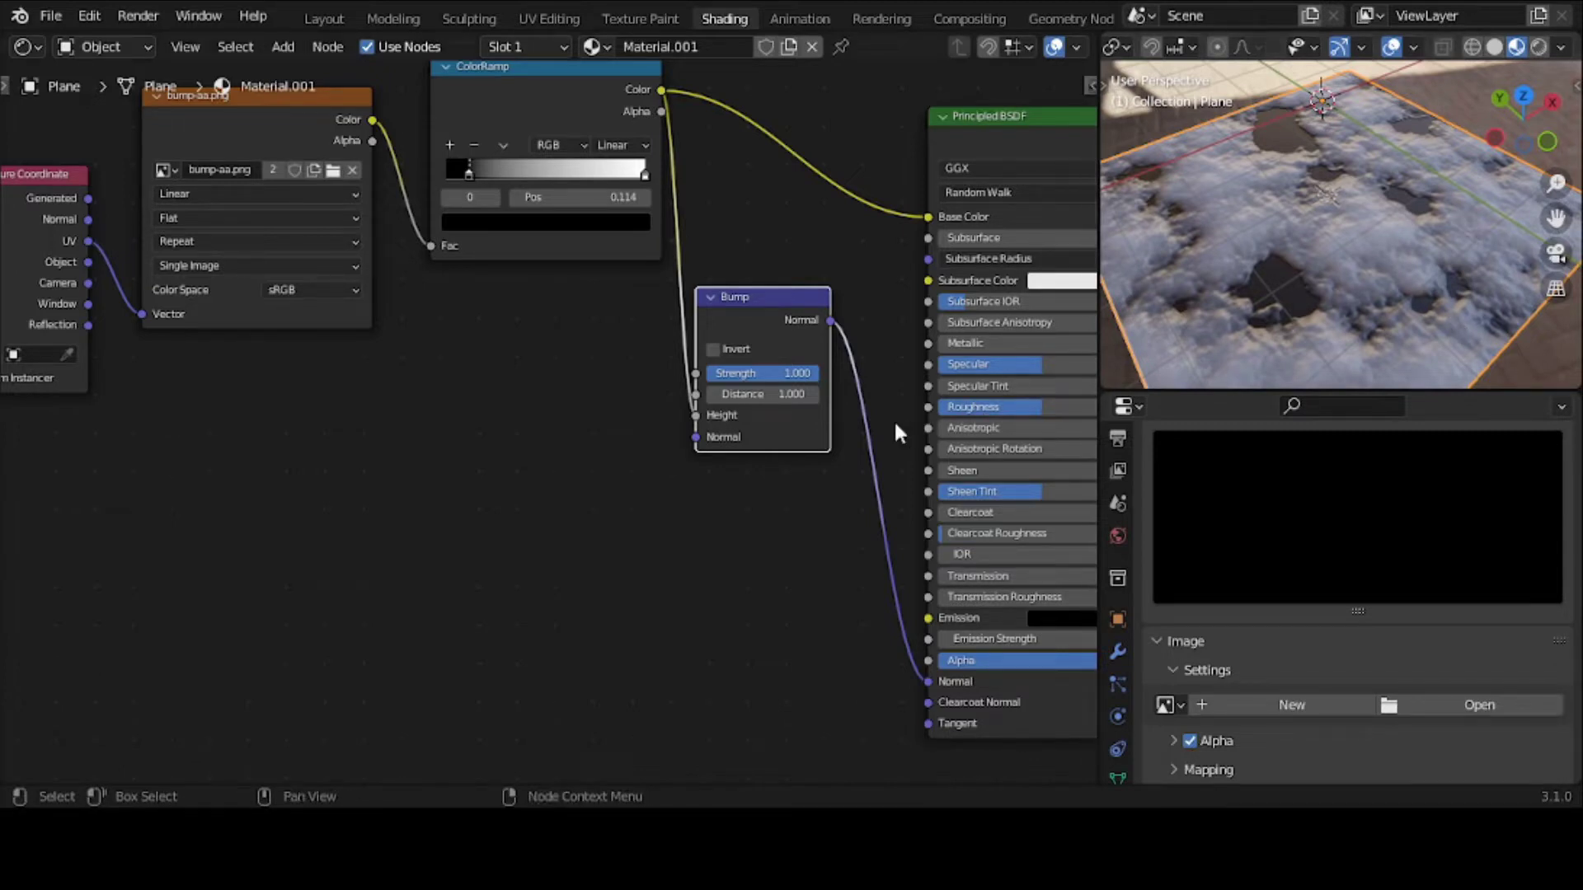
# Step: Set the Bump node's strength to 0 to compare the surface without relief, and raise it back to 1
pyautogui.click(783, 376)
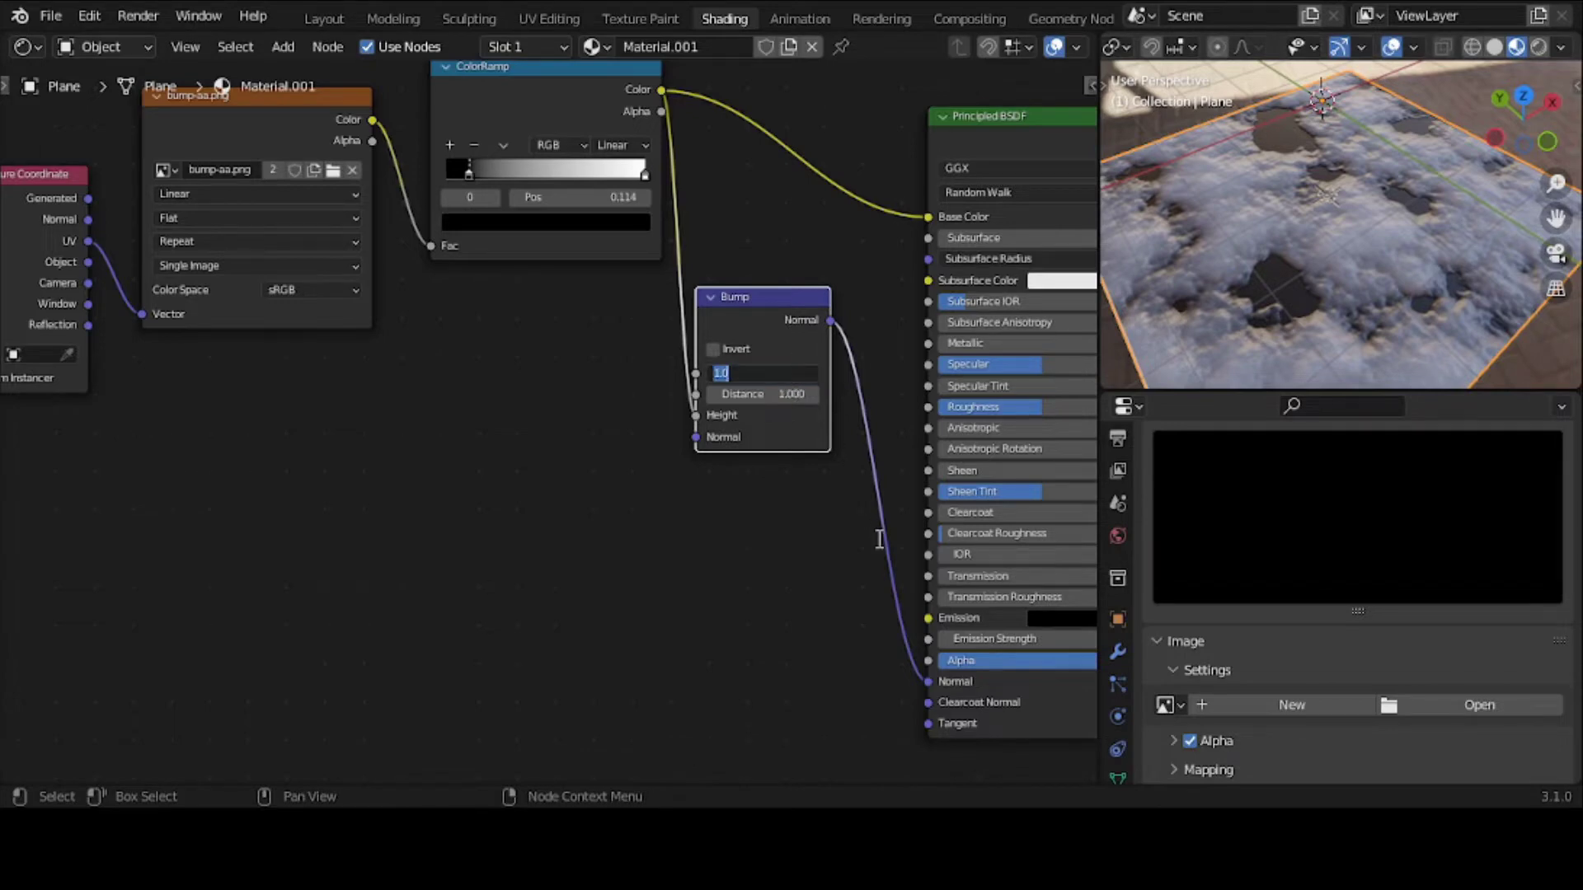
pyautogui.write('0')
pyautogui.press('Return')
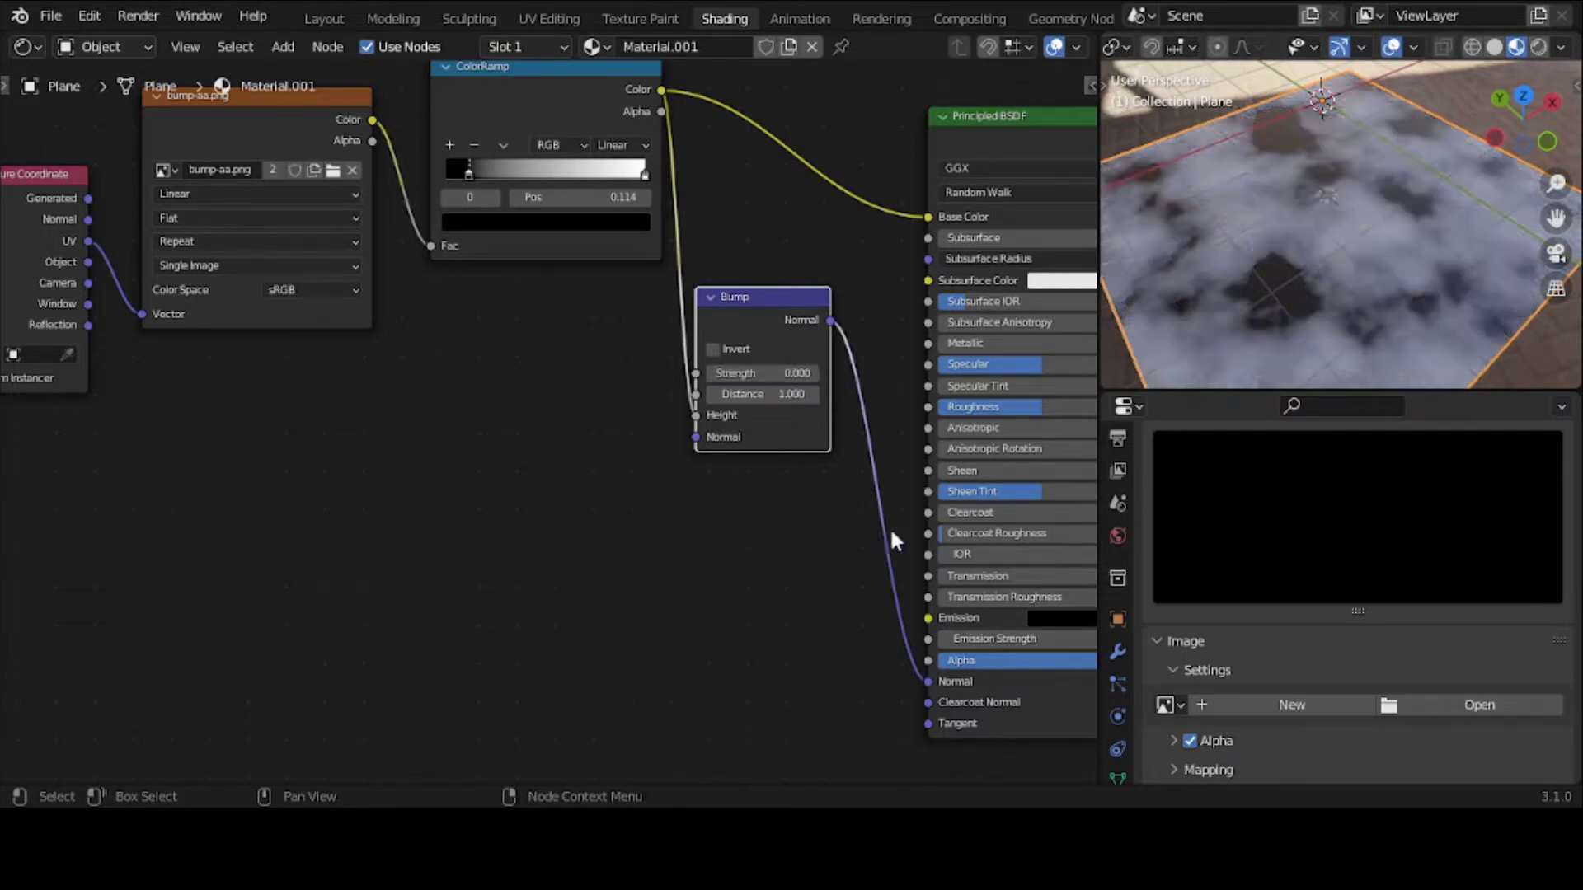
pyautogui.scroll(4, 1362, 280)
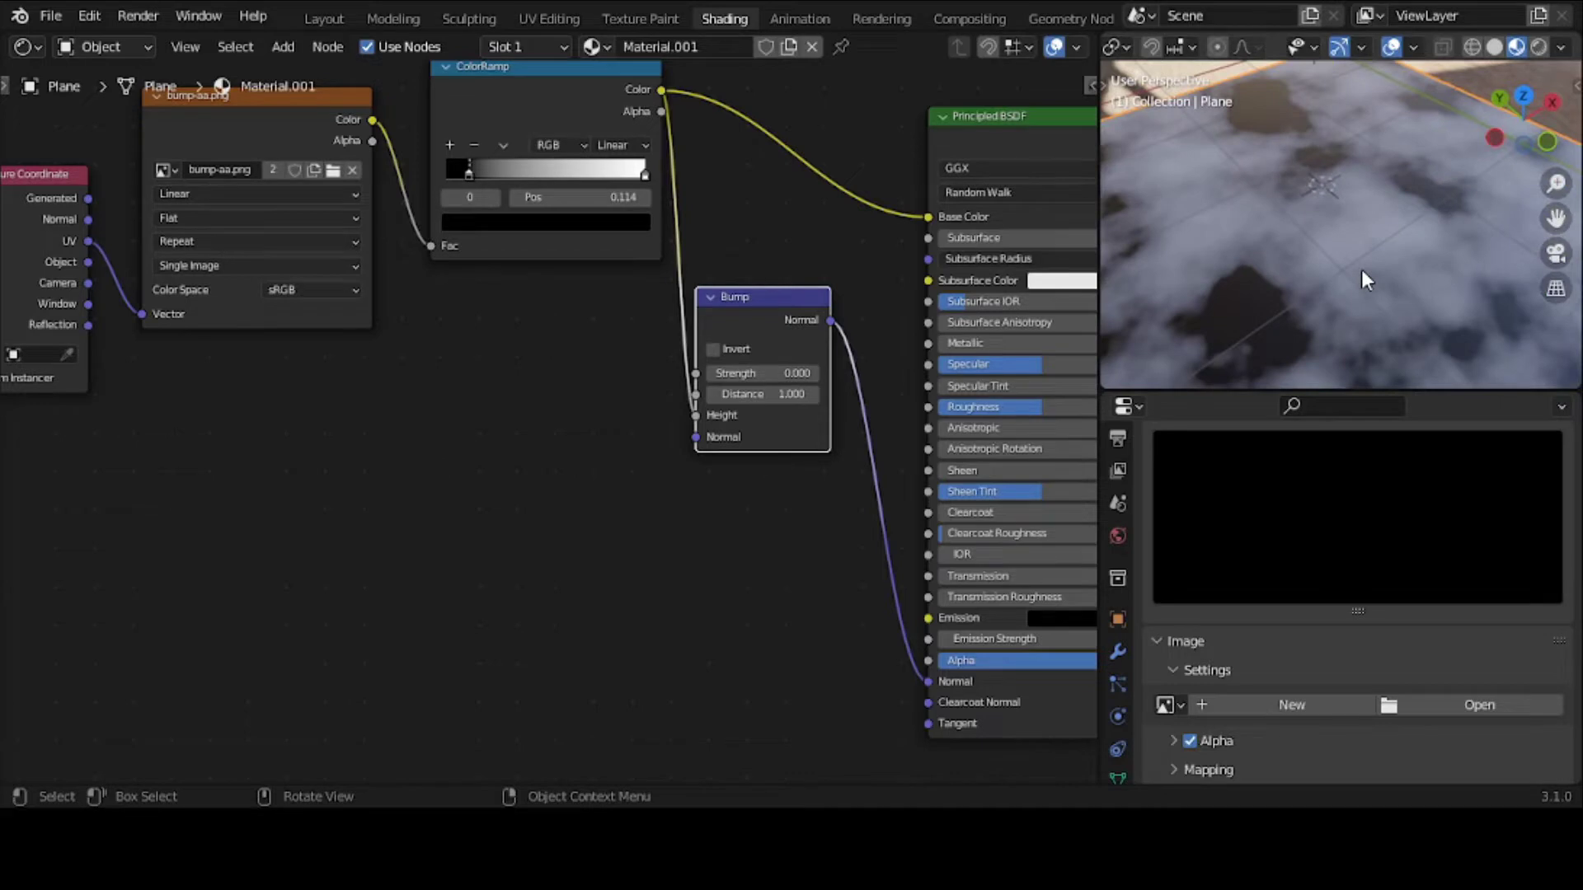
pyautogui.scroll(-2, 1362, 270)
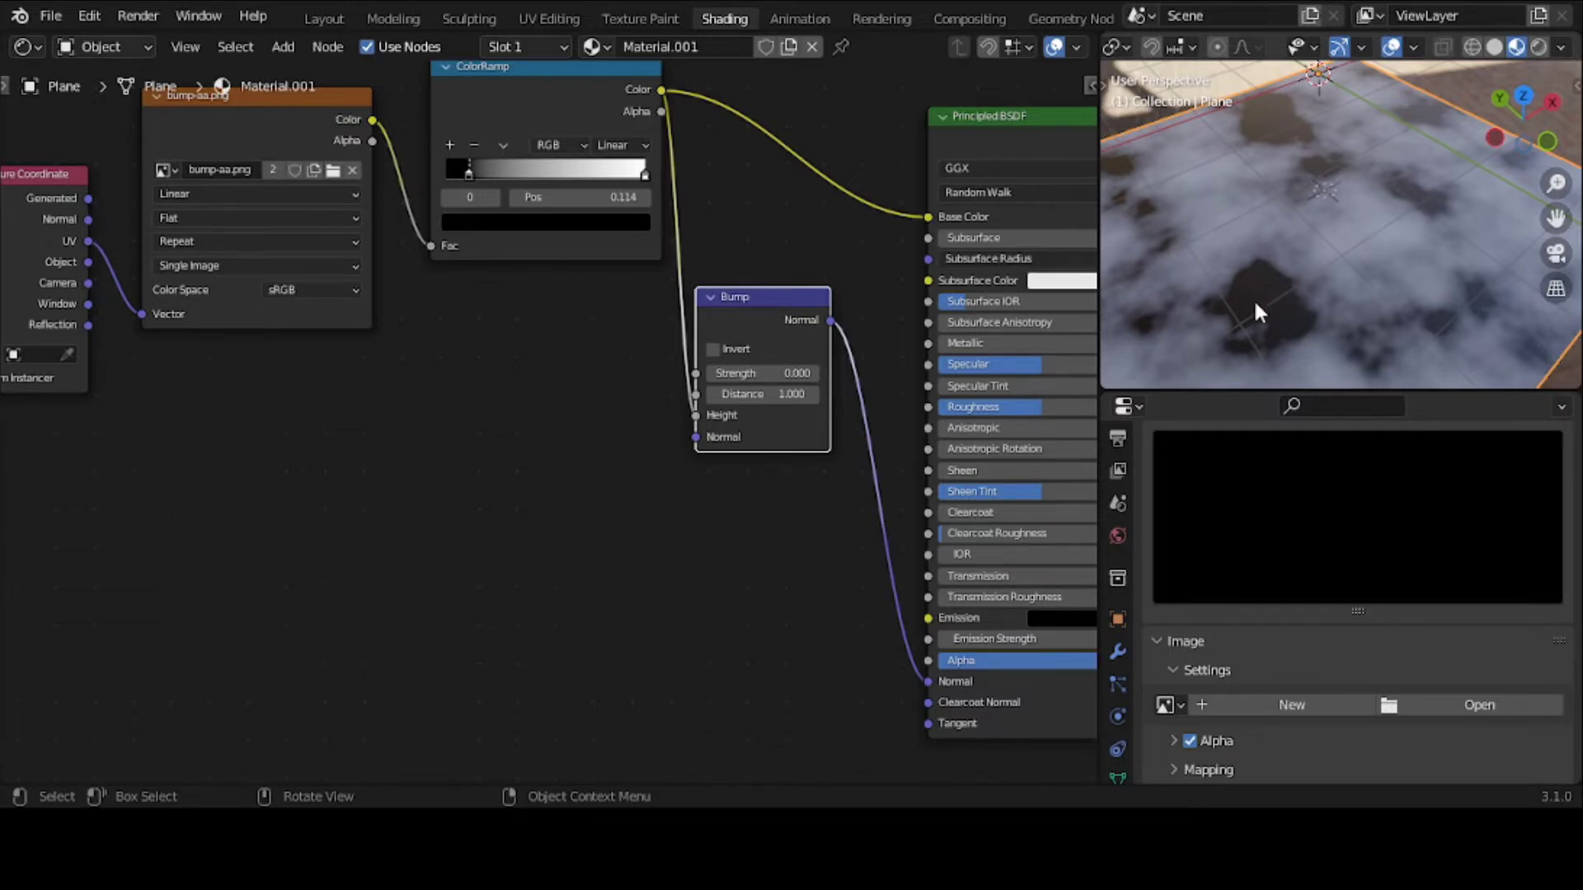
pyautogui.moveTo(742, 373); pyautogui.dragTo(834, 373)
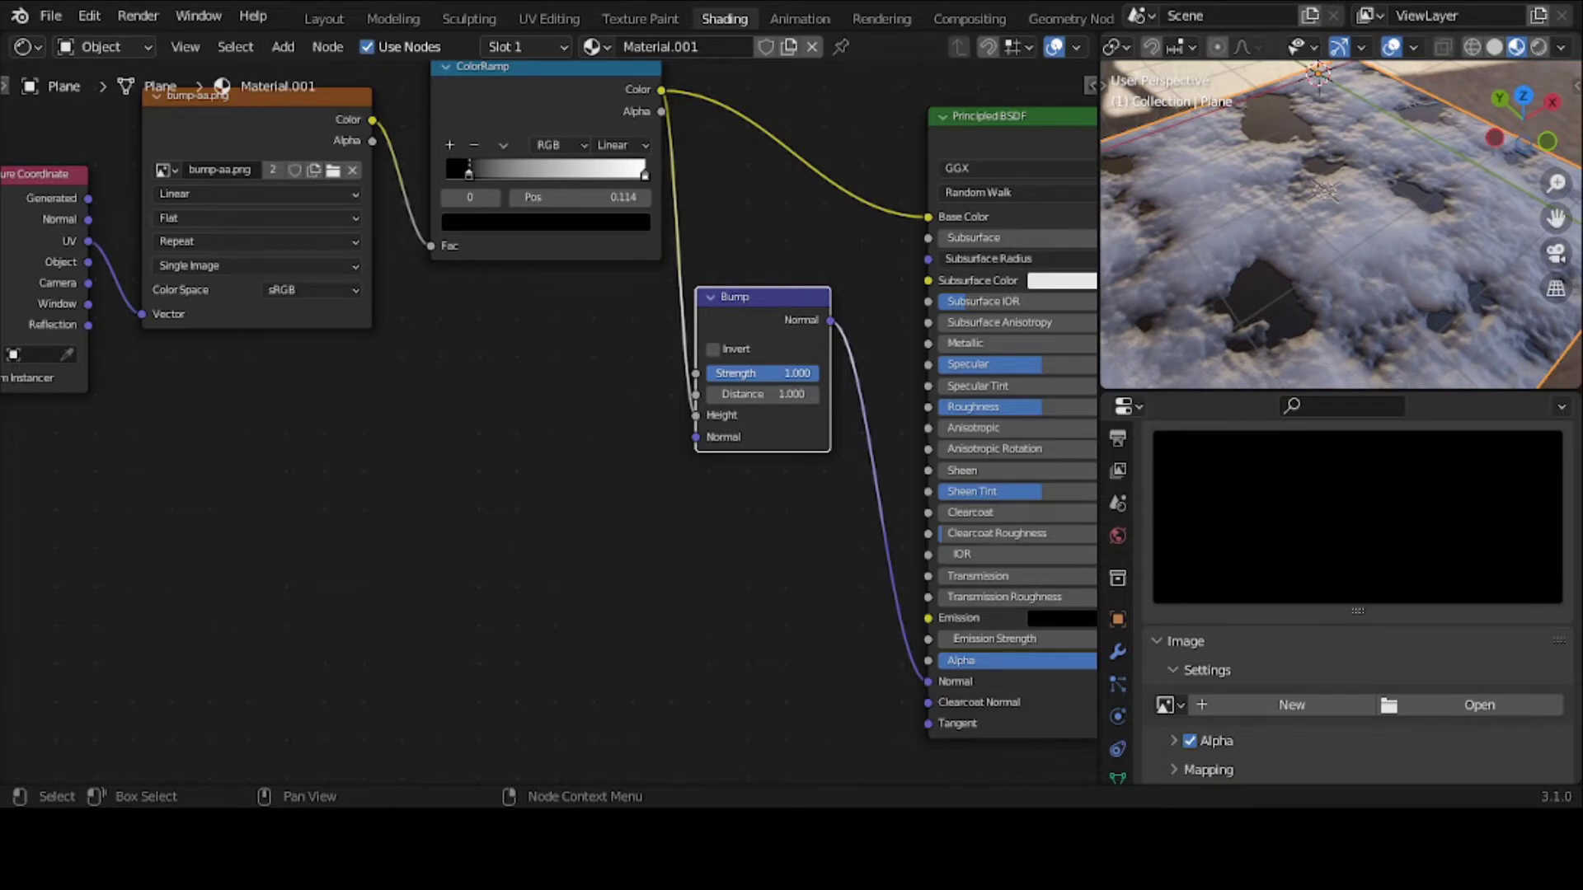
# Step: Raise the Bump node's distance to 6.1 to exaggerate the relief, and delete the Bump node
pyautogui.moveTo(1329, 247)
pyautogui.mouseDown(button='middle')
pyautogui.moveTo(1333, 230)
pyautogui.moveTo(1324, 244)
pyautogui.mouseUp(button='middle')
pyautogui.click(763, 395)
pyautogui.write('4.5')
pyautogui.press('Return')
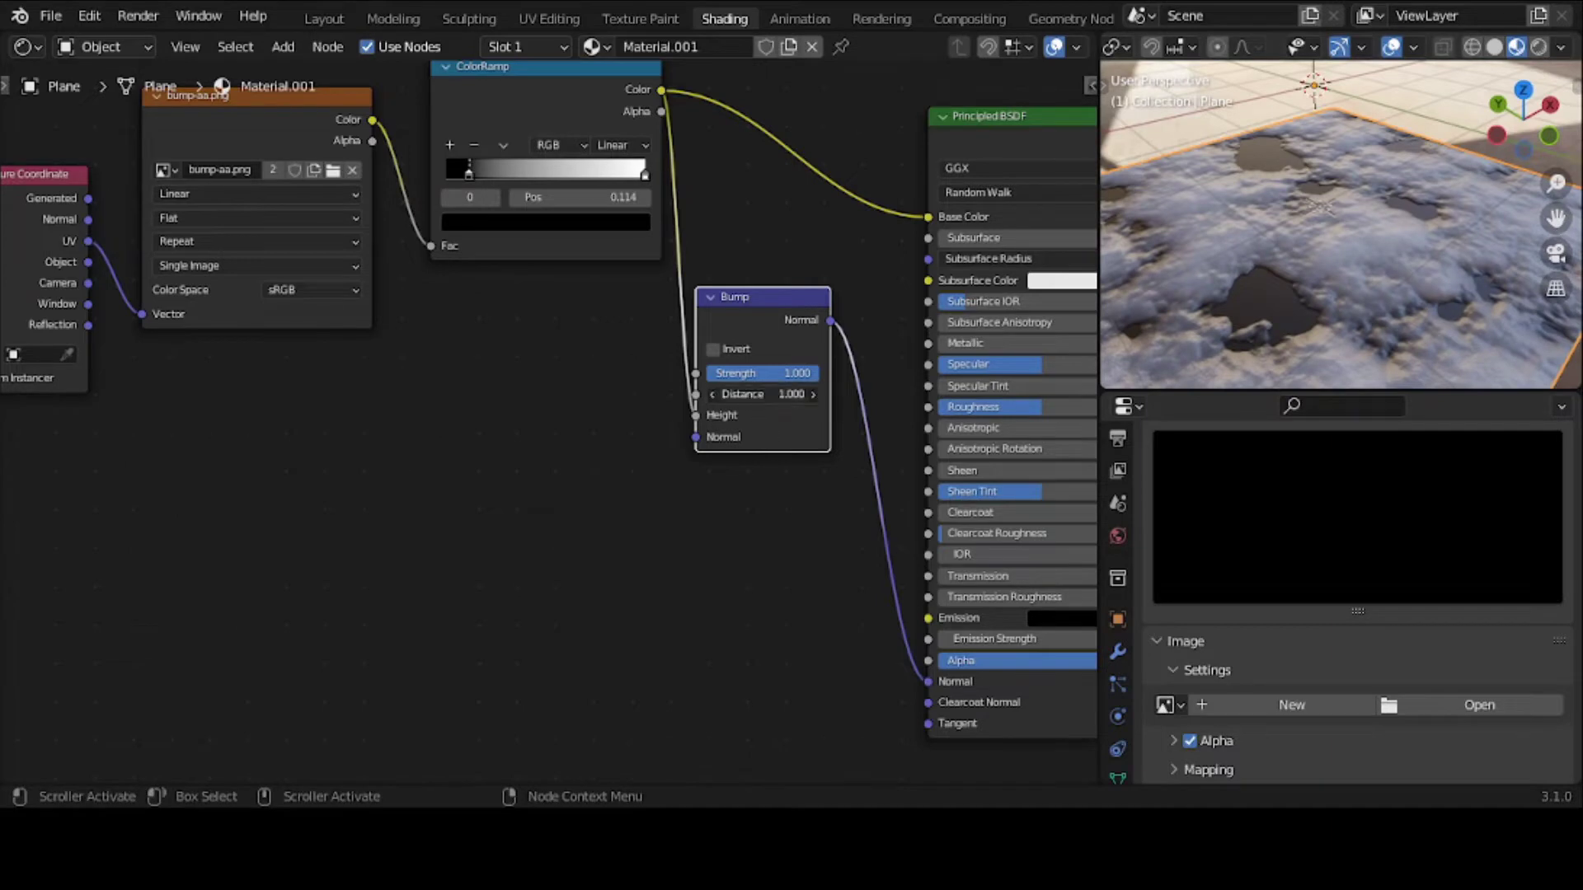
pyautogui.moveTo(763, 394); pyautogui.dragTo(795, 394)
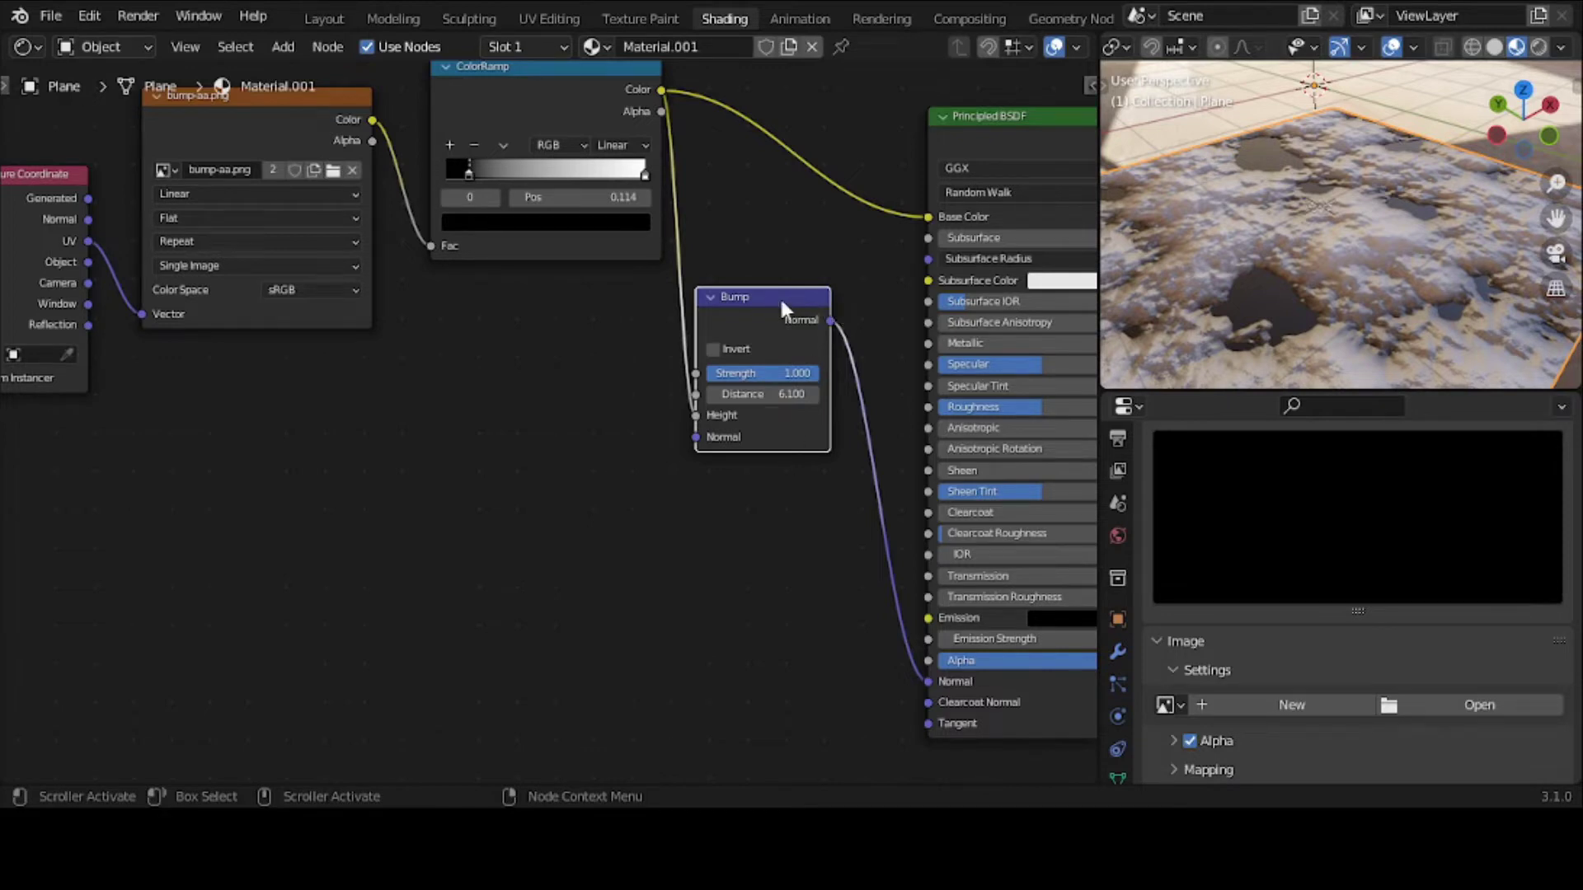
pyautogui.press('x')
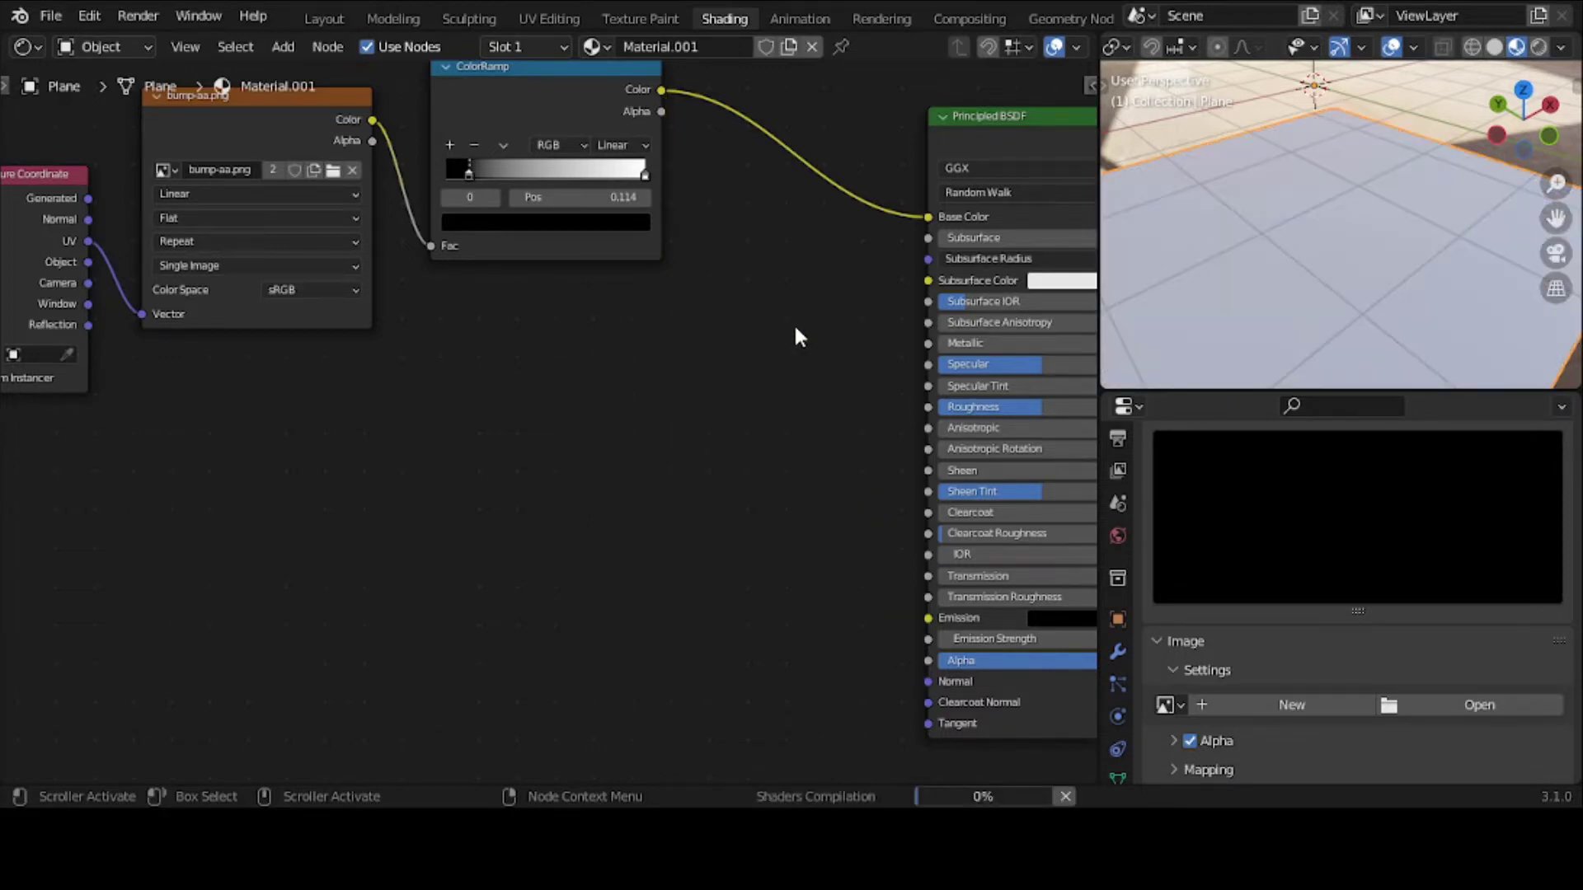
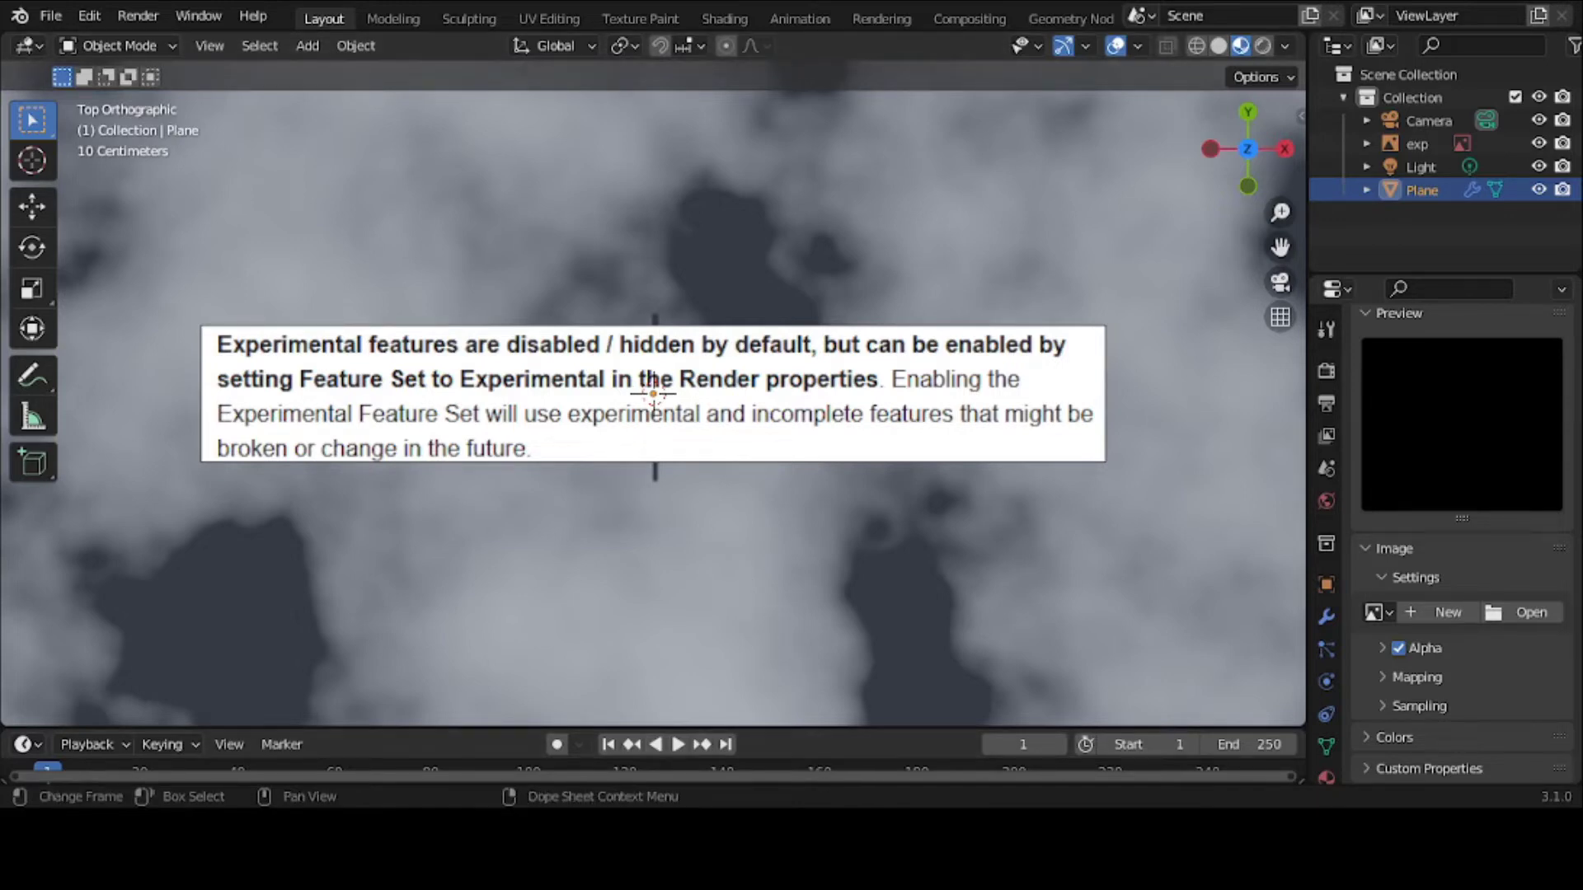
# Step: Hide the exp reference image in the viewport so that the plane is unobstructed
pyautogui.scroll(-3, 1144, 383)
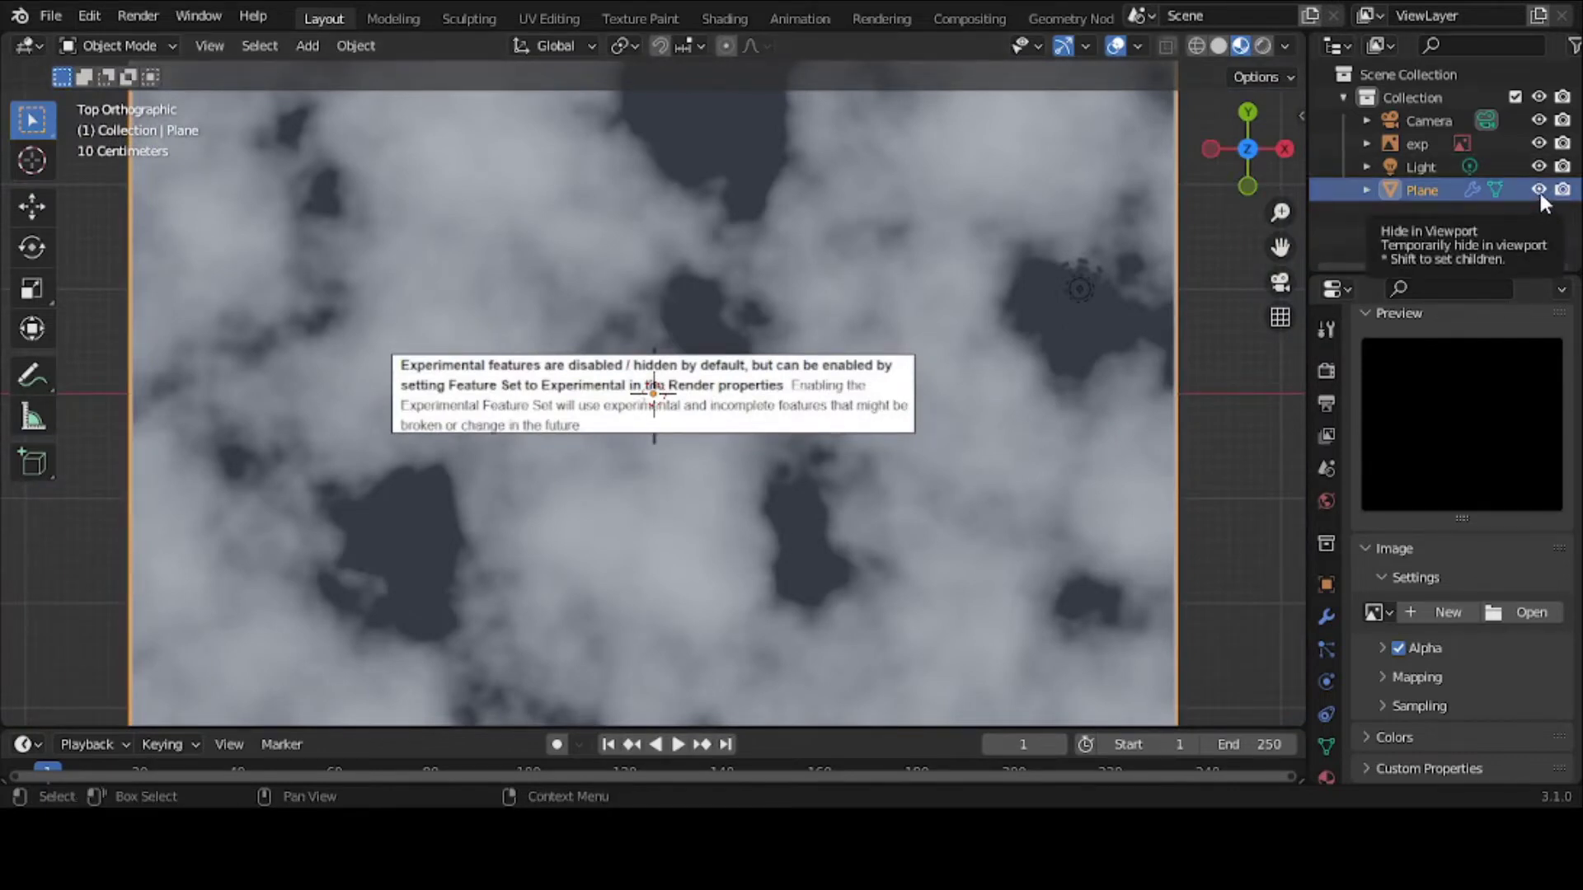
pyautogui.click(1539, 143)
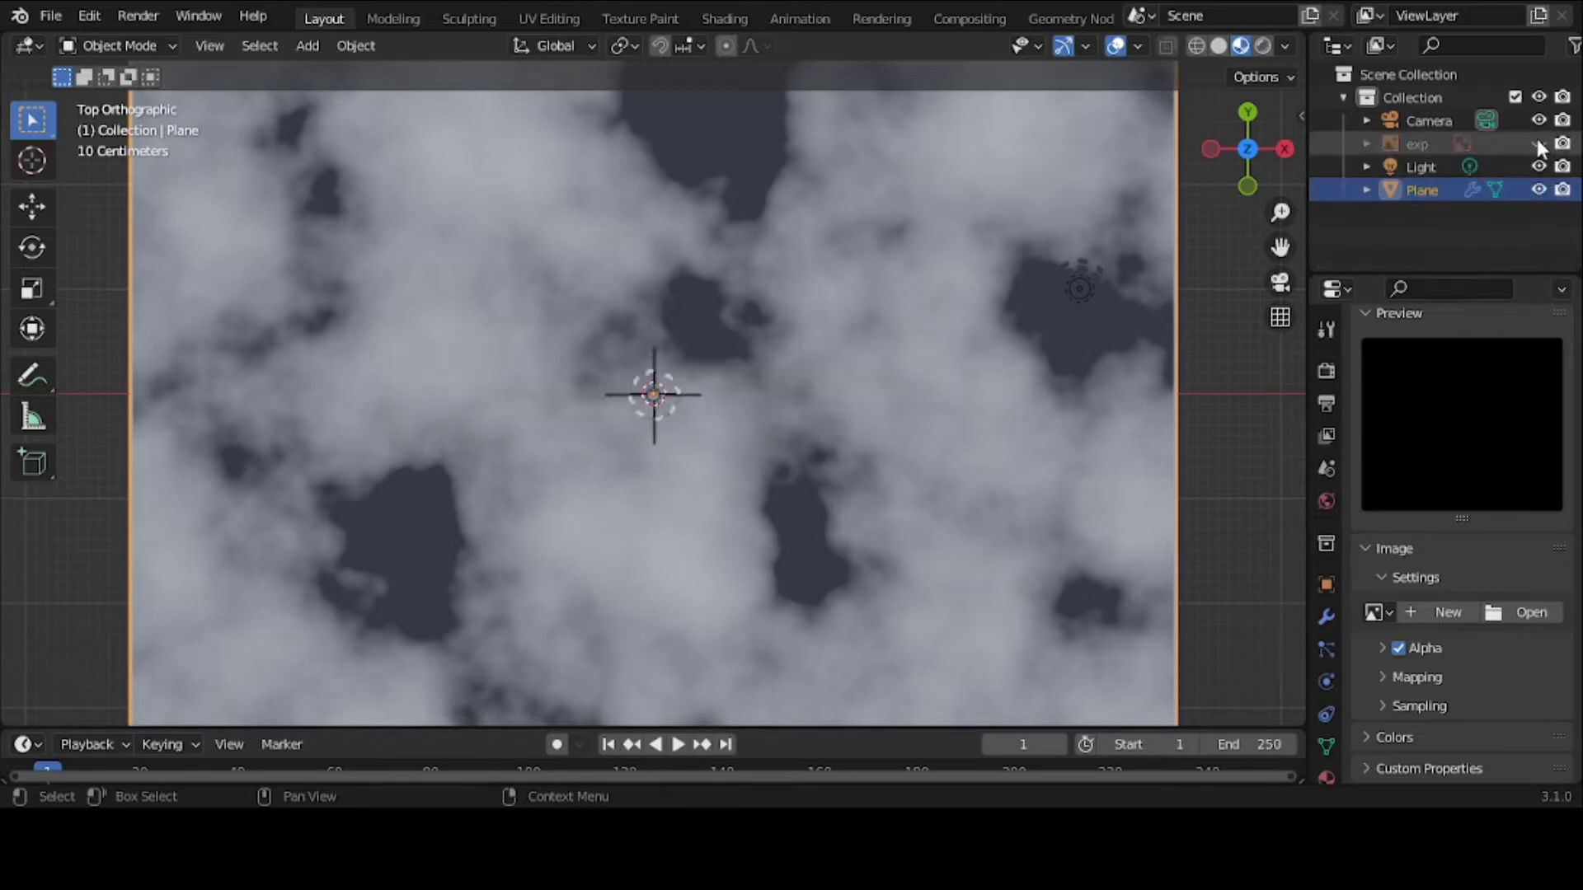
pyautogui.scroll(-3, 743, 422)
pyautogui.scroll(1, 744, 422)
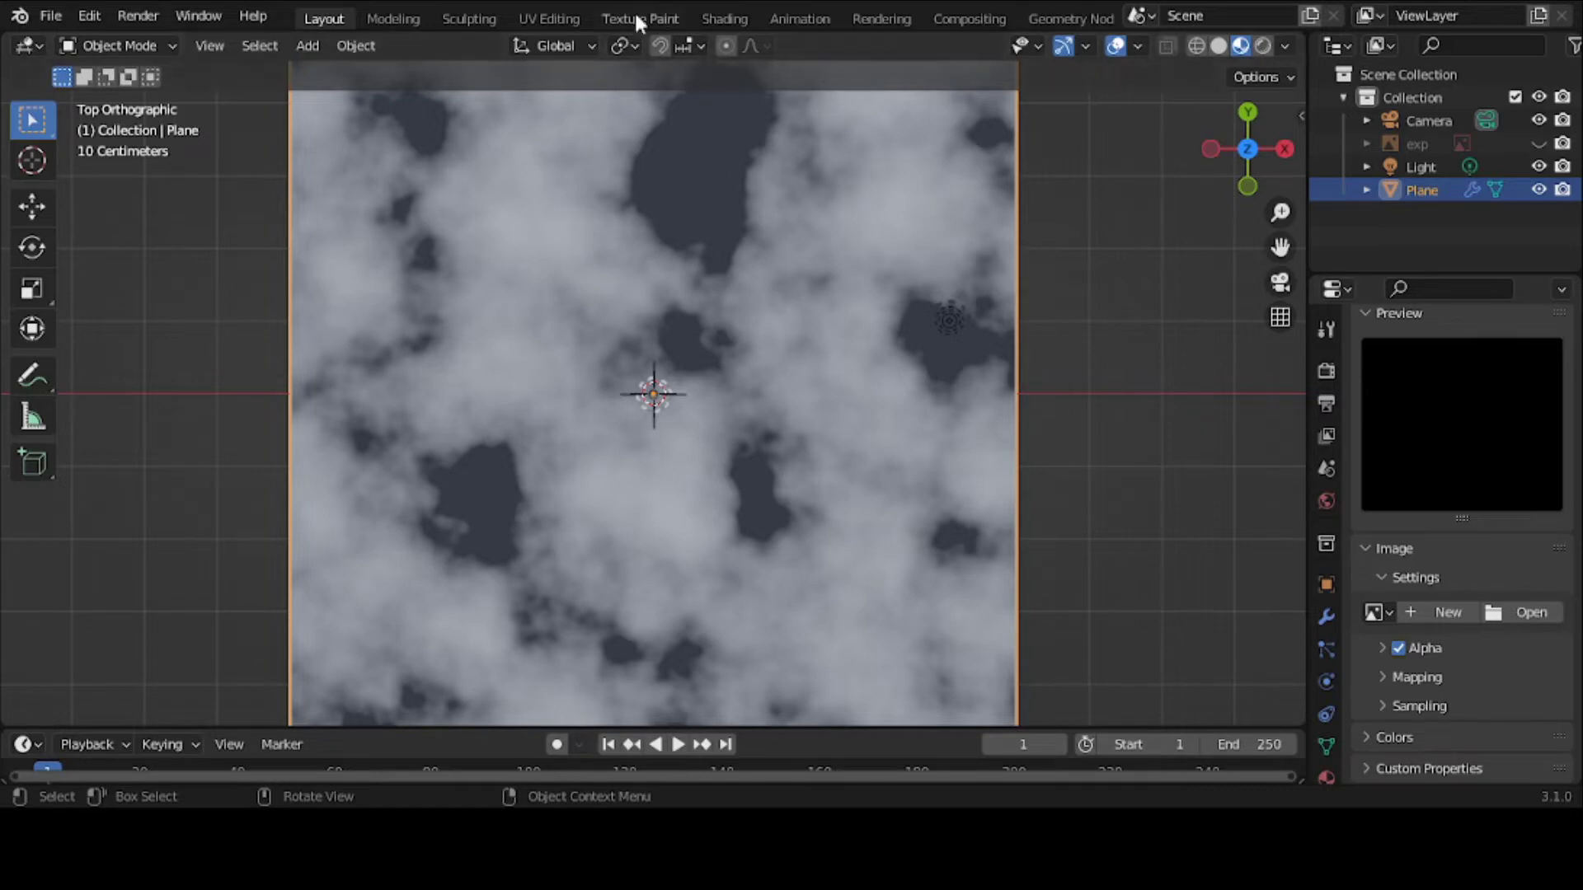
# Step: In the Shading workspace, add a Displacement node between the ColorRamp and Principled BSDF nodes of the plane's material
pyautogui.click(714, 16)
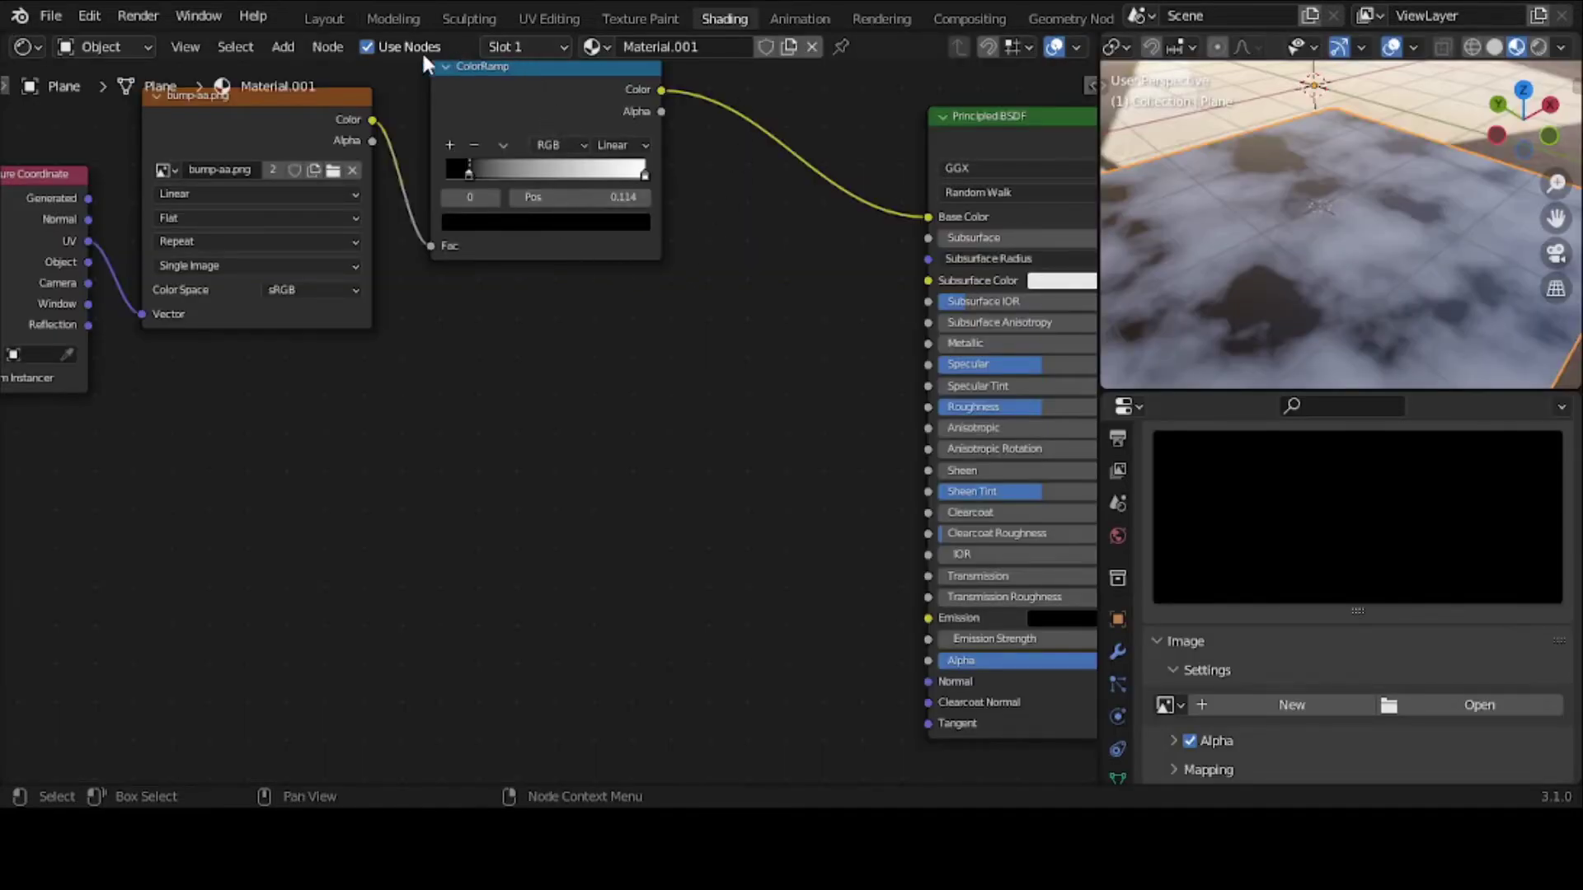
pyautogui.click(273, 46)
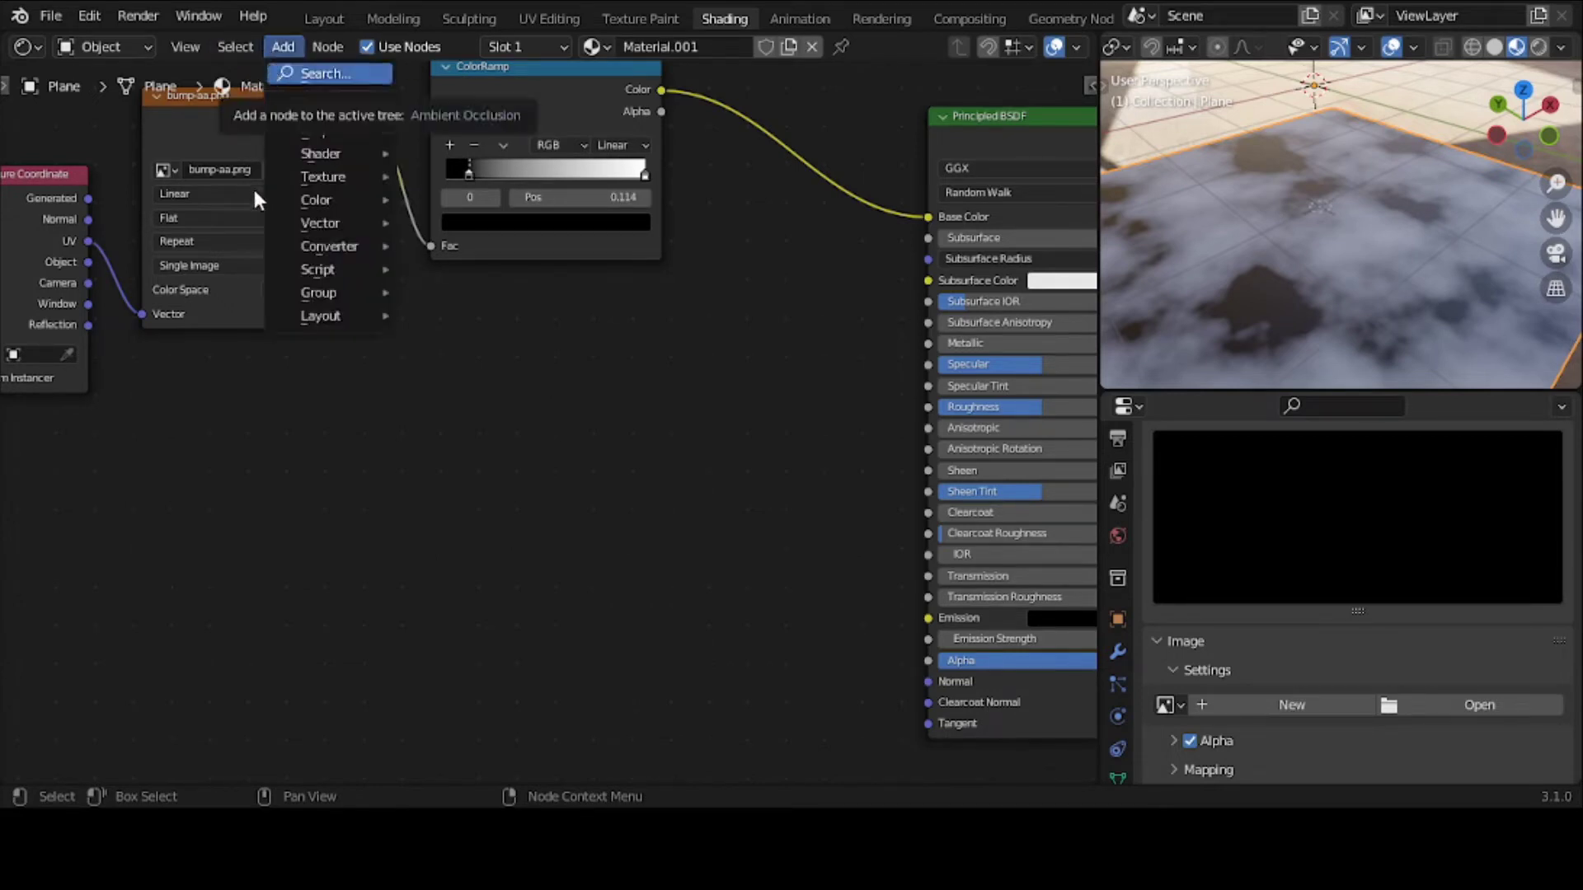
pyautogui.moveTo(293, 220)
pyautogui.click(473, 244)
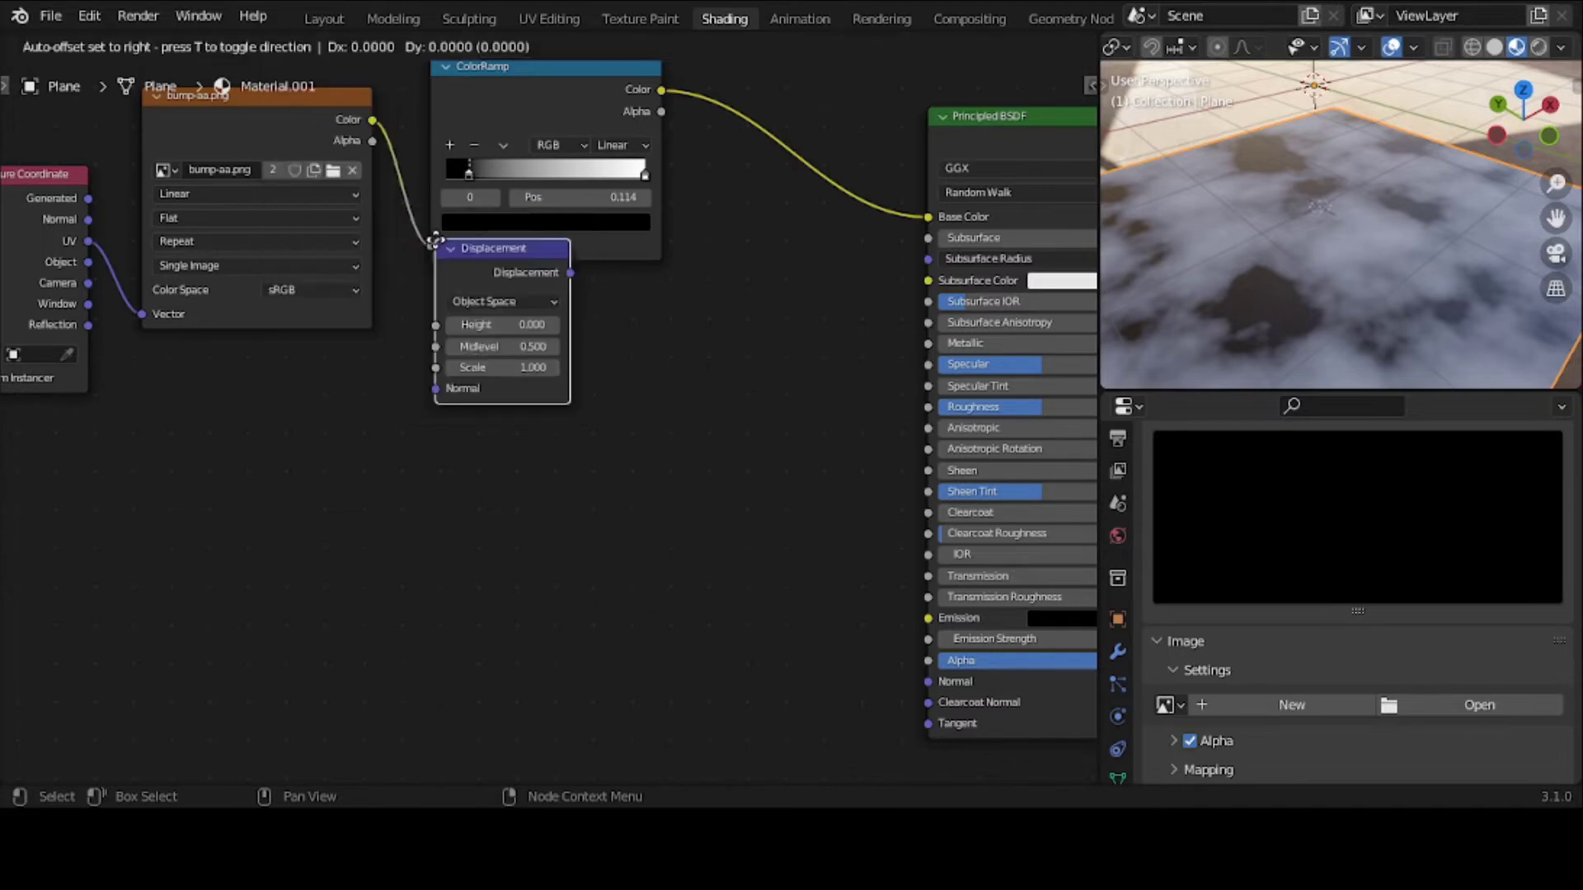
pyautogui.click(732, 300)
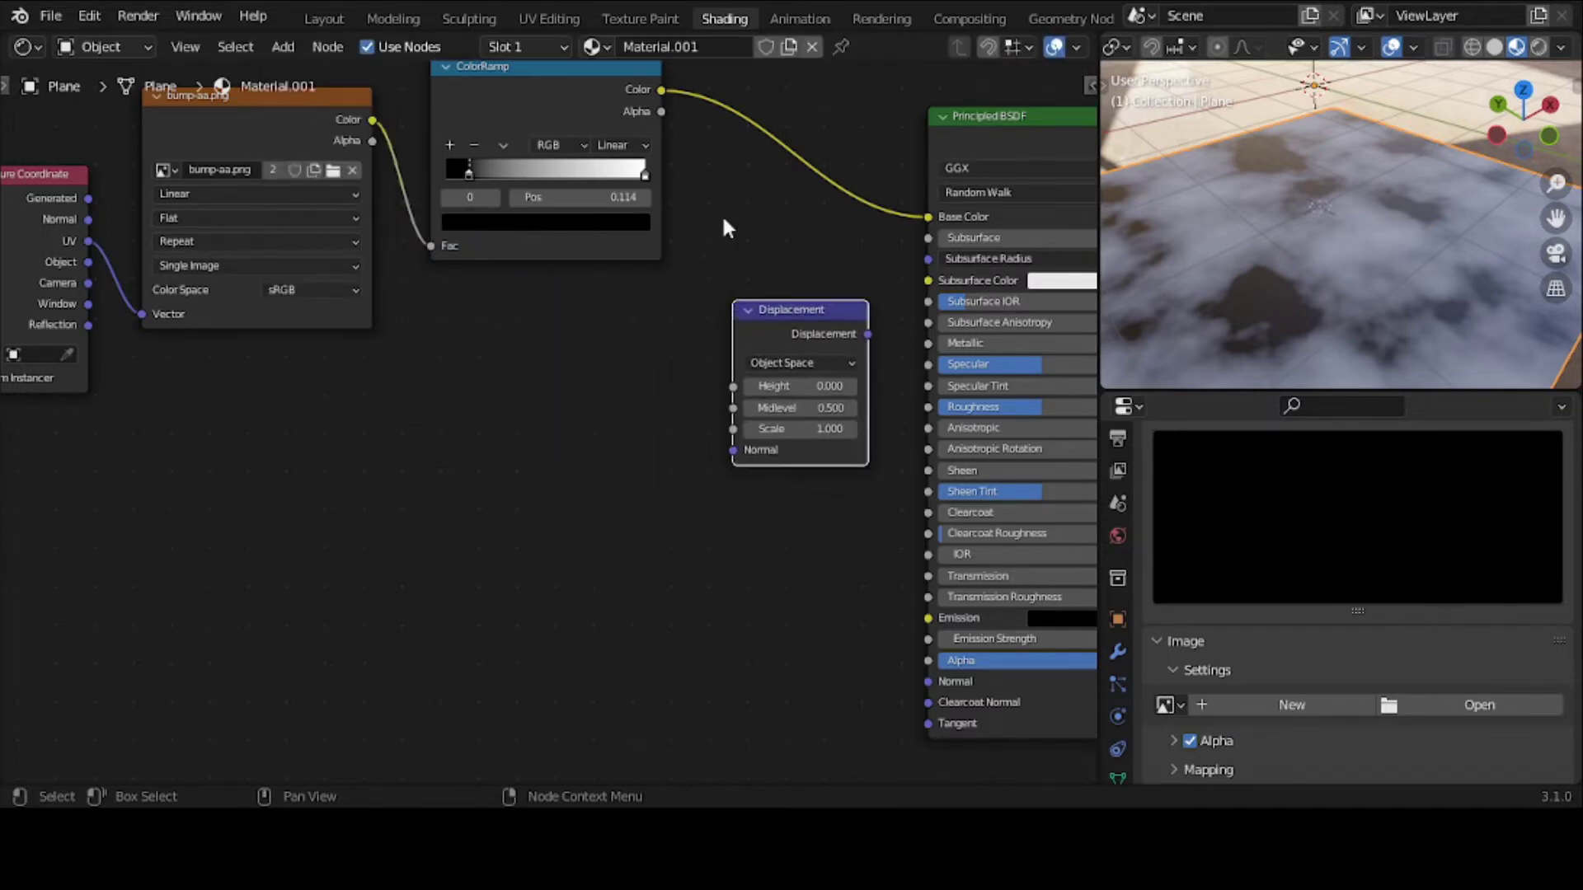
# Step: Connect the ColorRamp's color to the Displacement node's height, and the node's output to the Material Output's displacement
pyautogui.moveTo(662, 89); pyautogui.dragTo(739, 384)
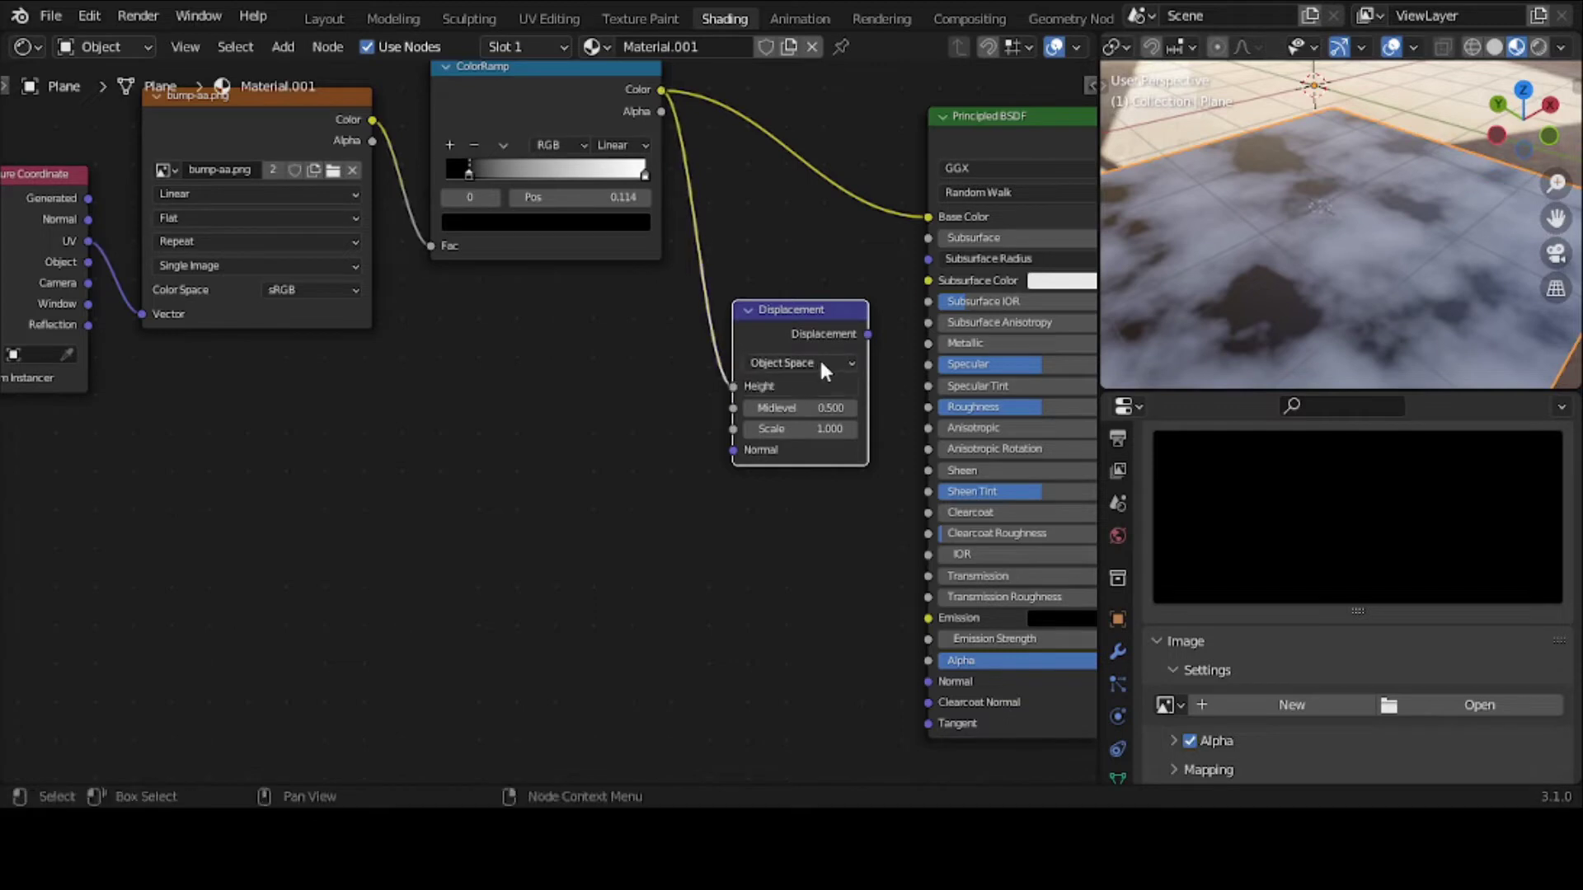
pyautogui.moveTo(819, 358); pyautogui.dragTo(404, 412, button='middle')
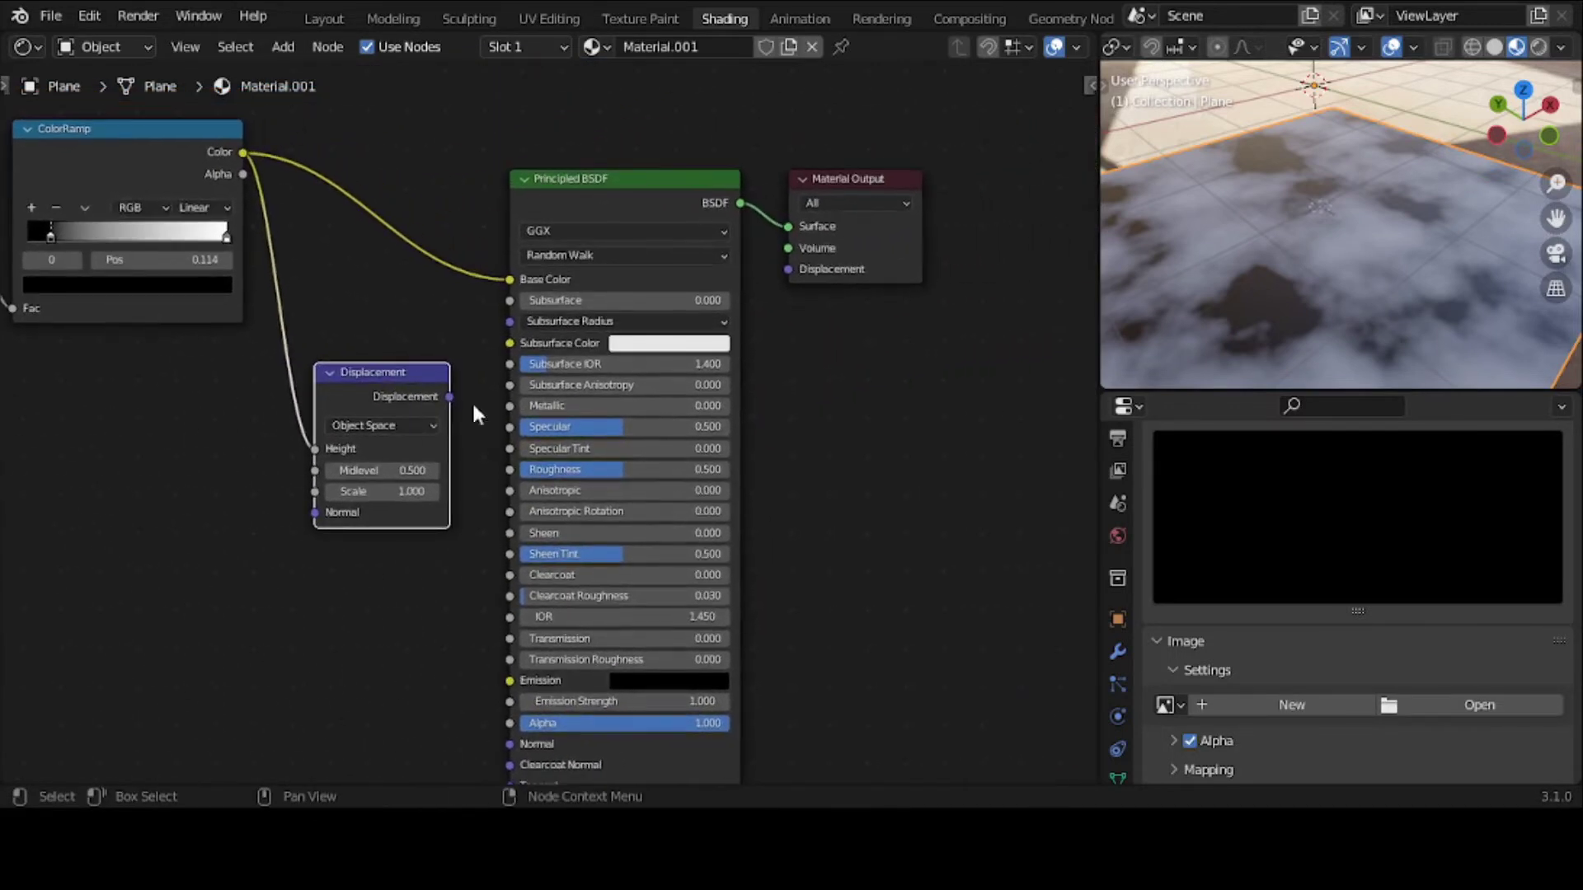
pyautogui.moveTo(859, 176); pyautogui.dragTo(906, 174)
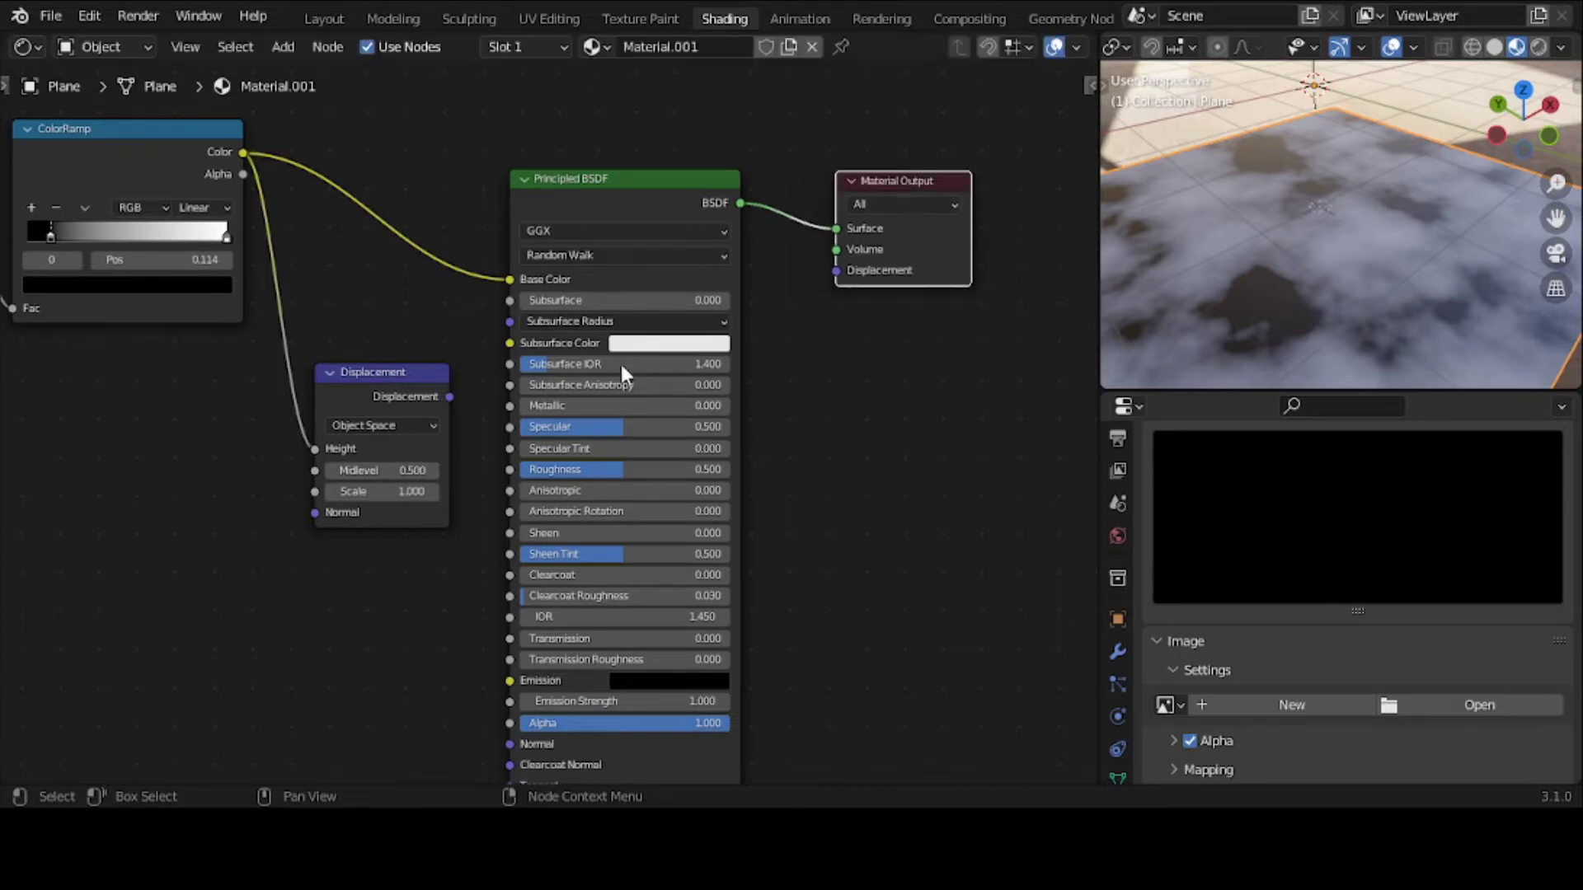
pyautogui.click(414, 401)
pyautogui.moveTo(452, 397); pyautogui.dragTo(851, 272)
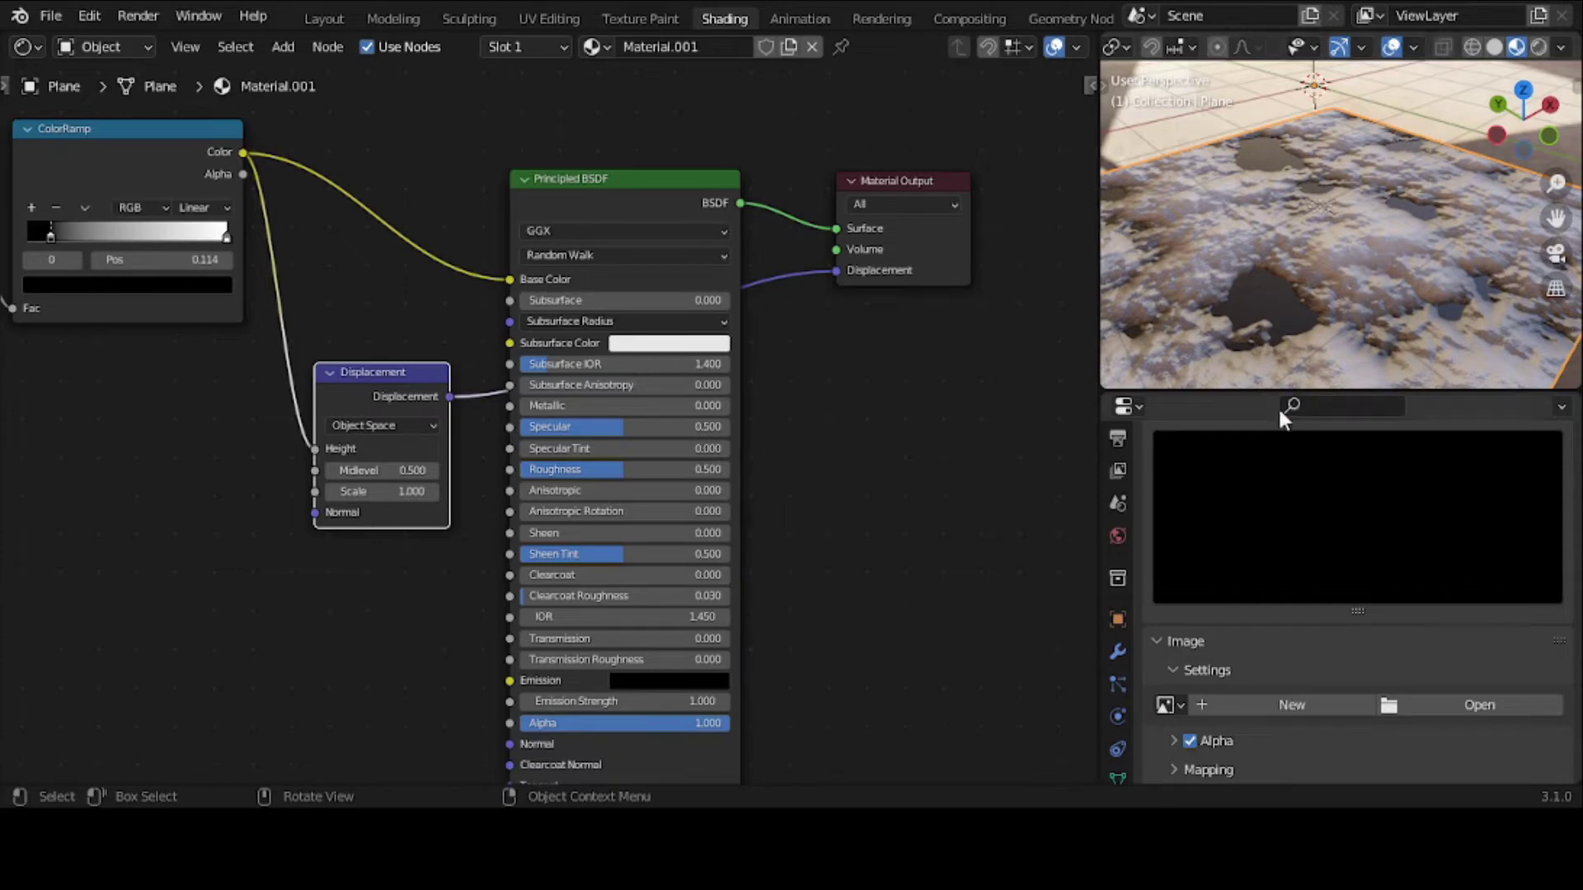
# Step: Set the scene's render engine to Cycles and its feature set to Experimental
pyautogui.scroll(2, 1120, 474)
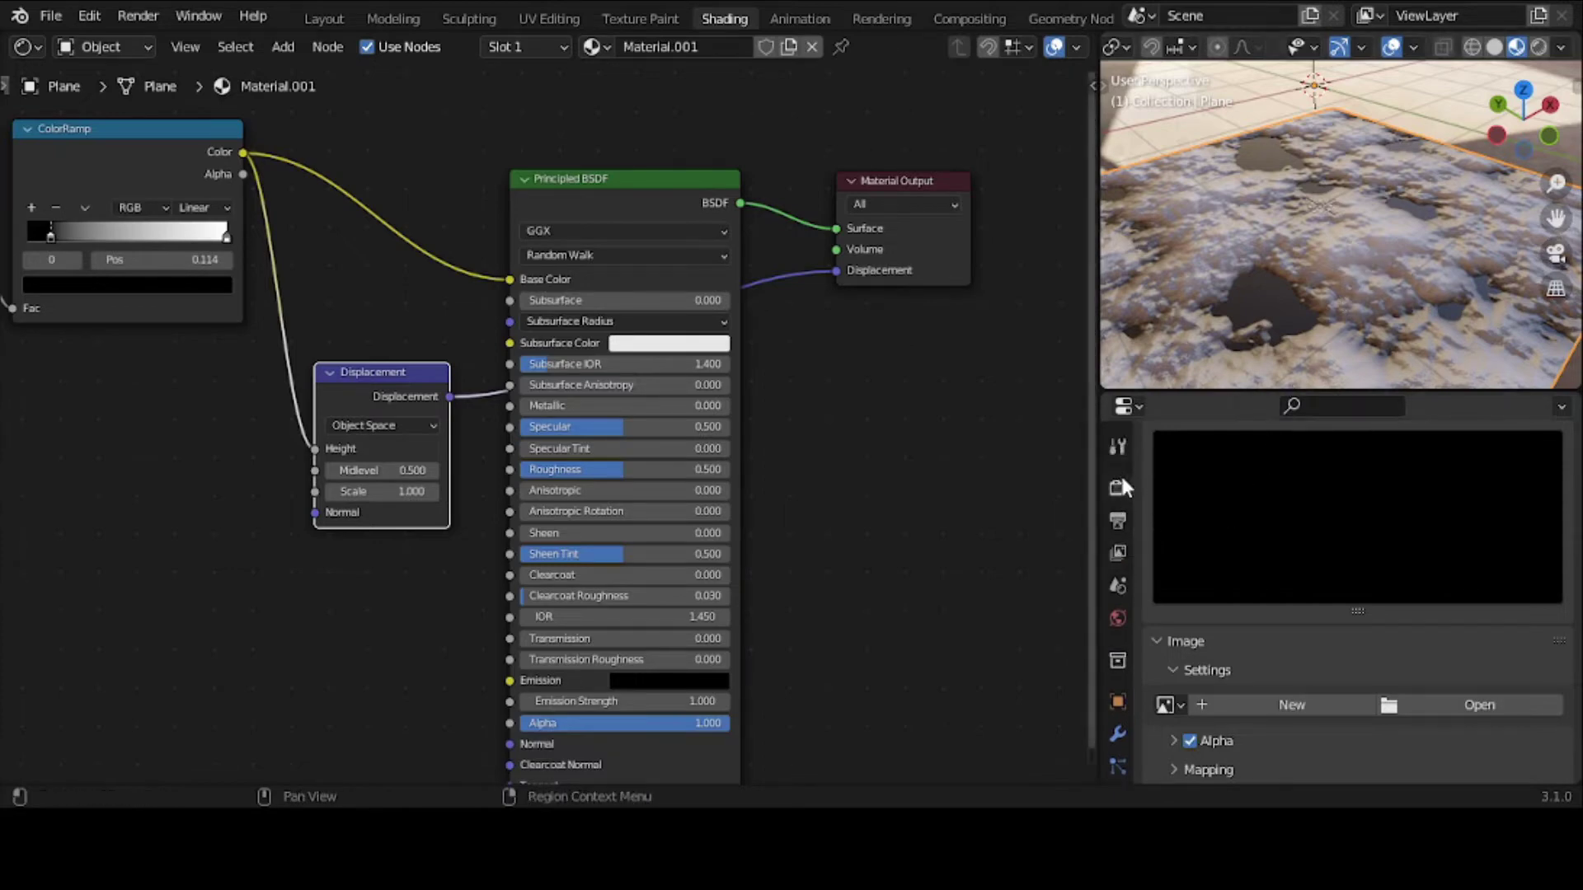
pyautogui.click(1119, 478)
pyautogui.scroll(5, 1286, 515)
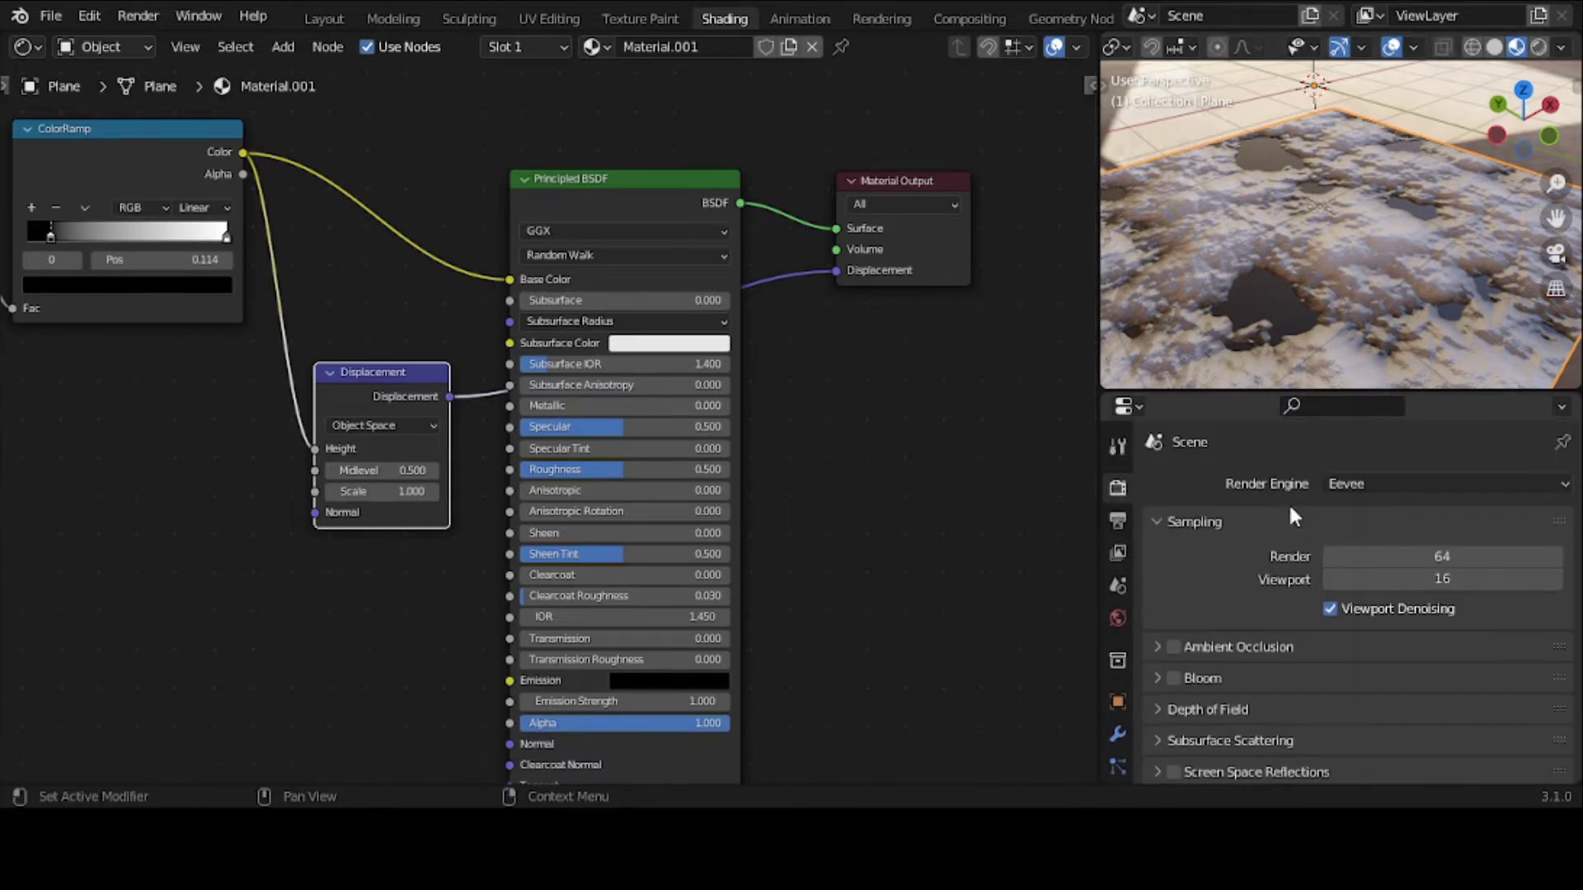
pyautogui.click(1344, 484)
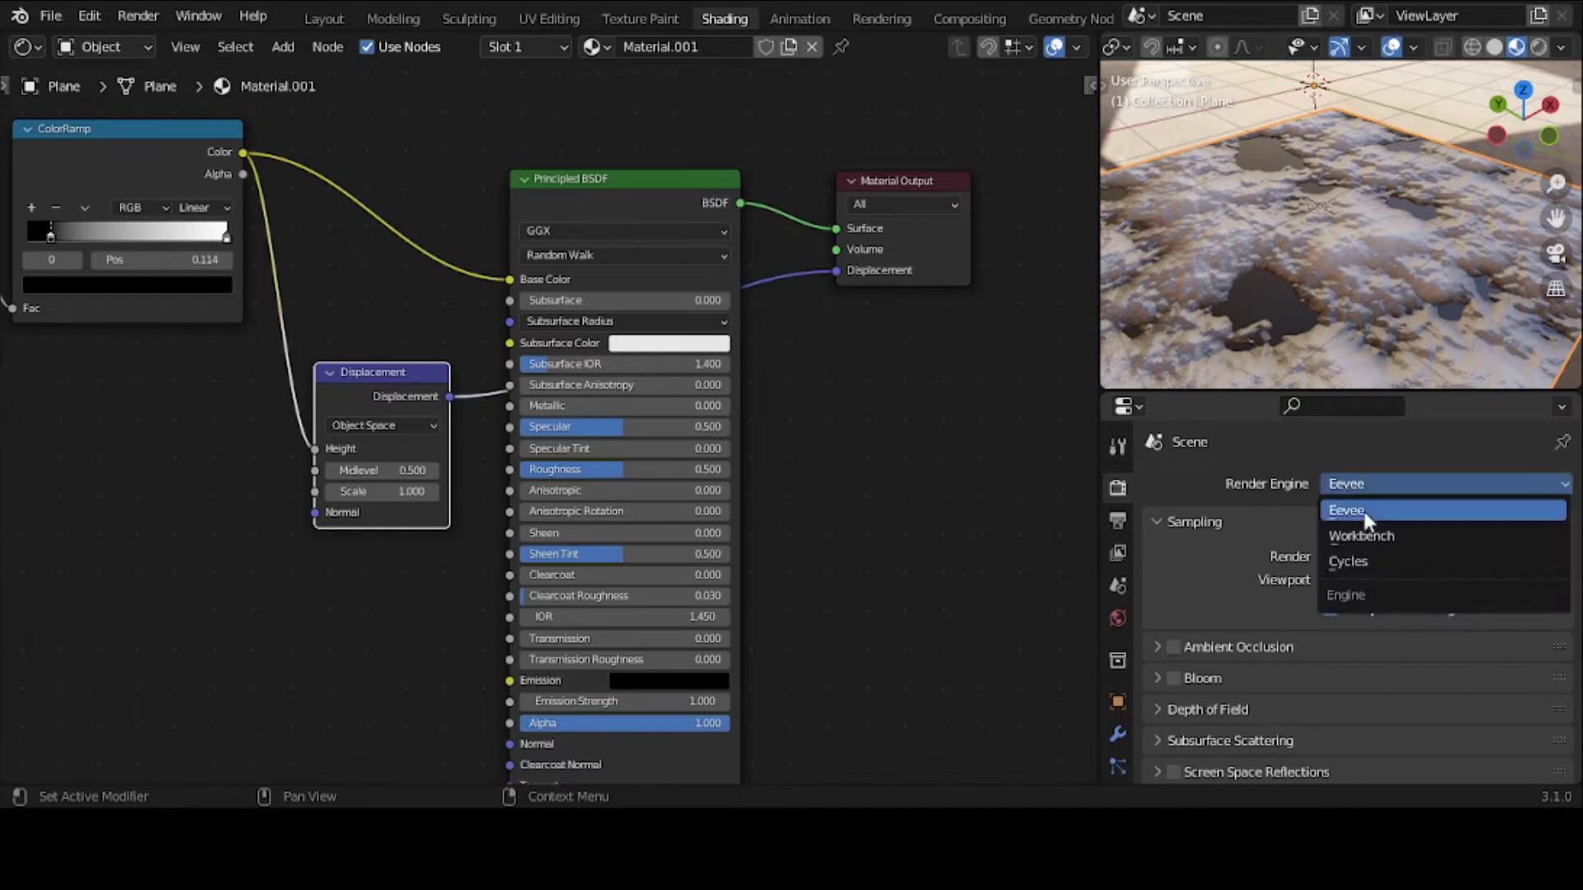
pyautogui.click(1369, 554)
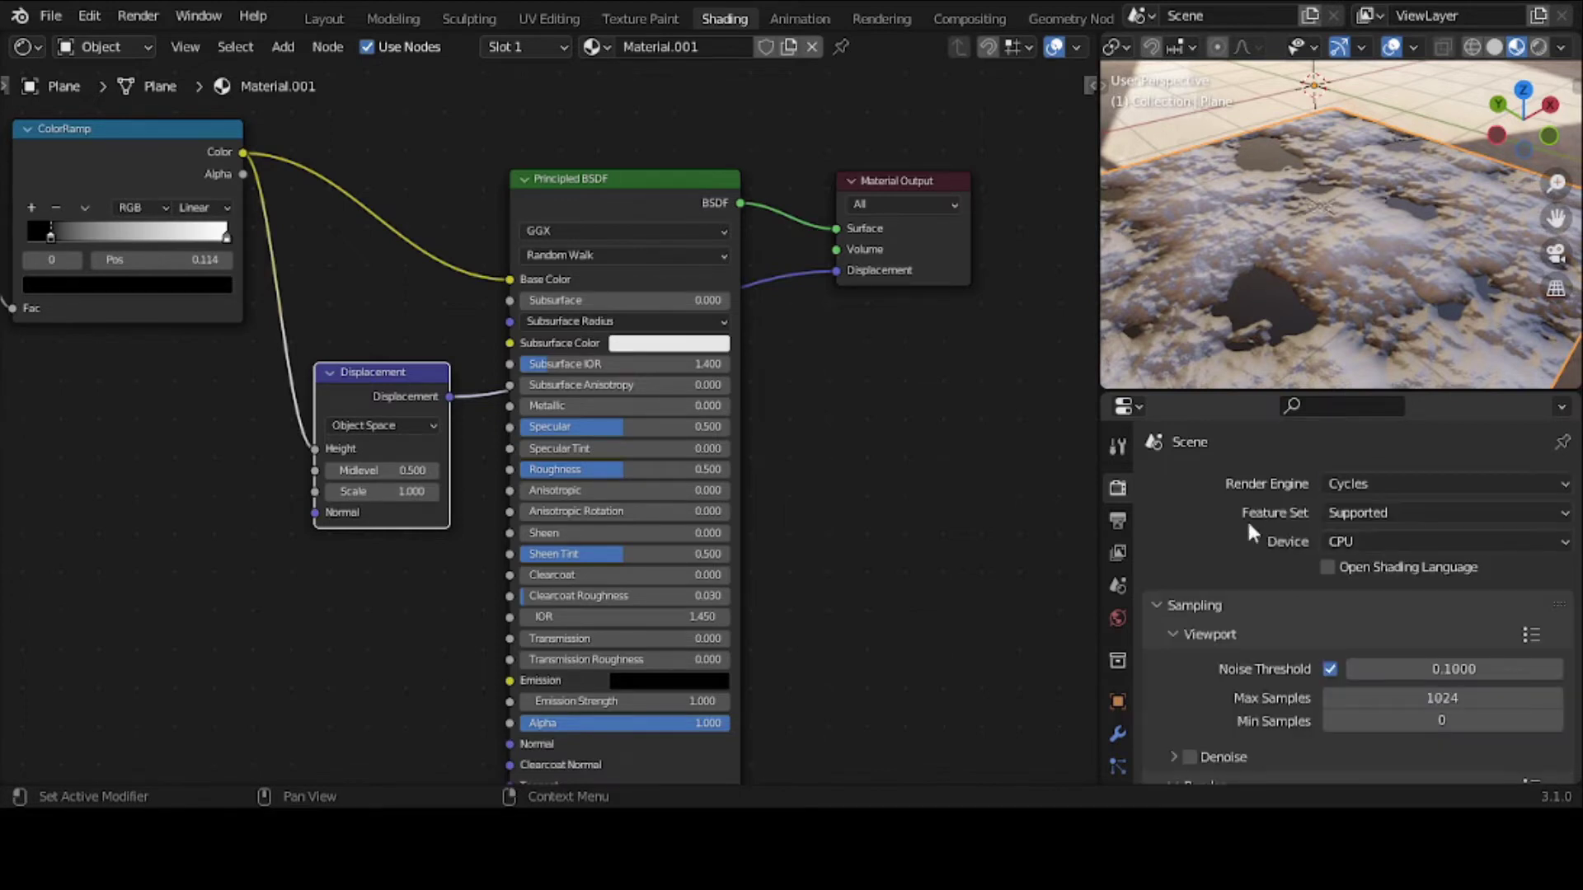
pyautogui.click(1371, 515)
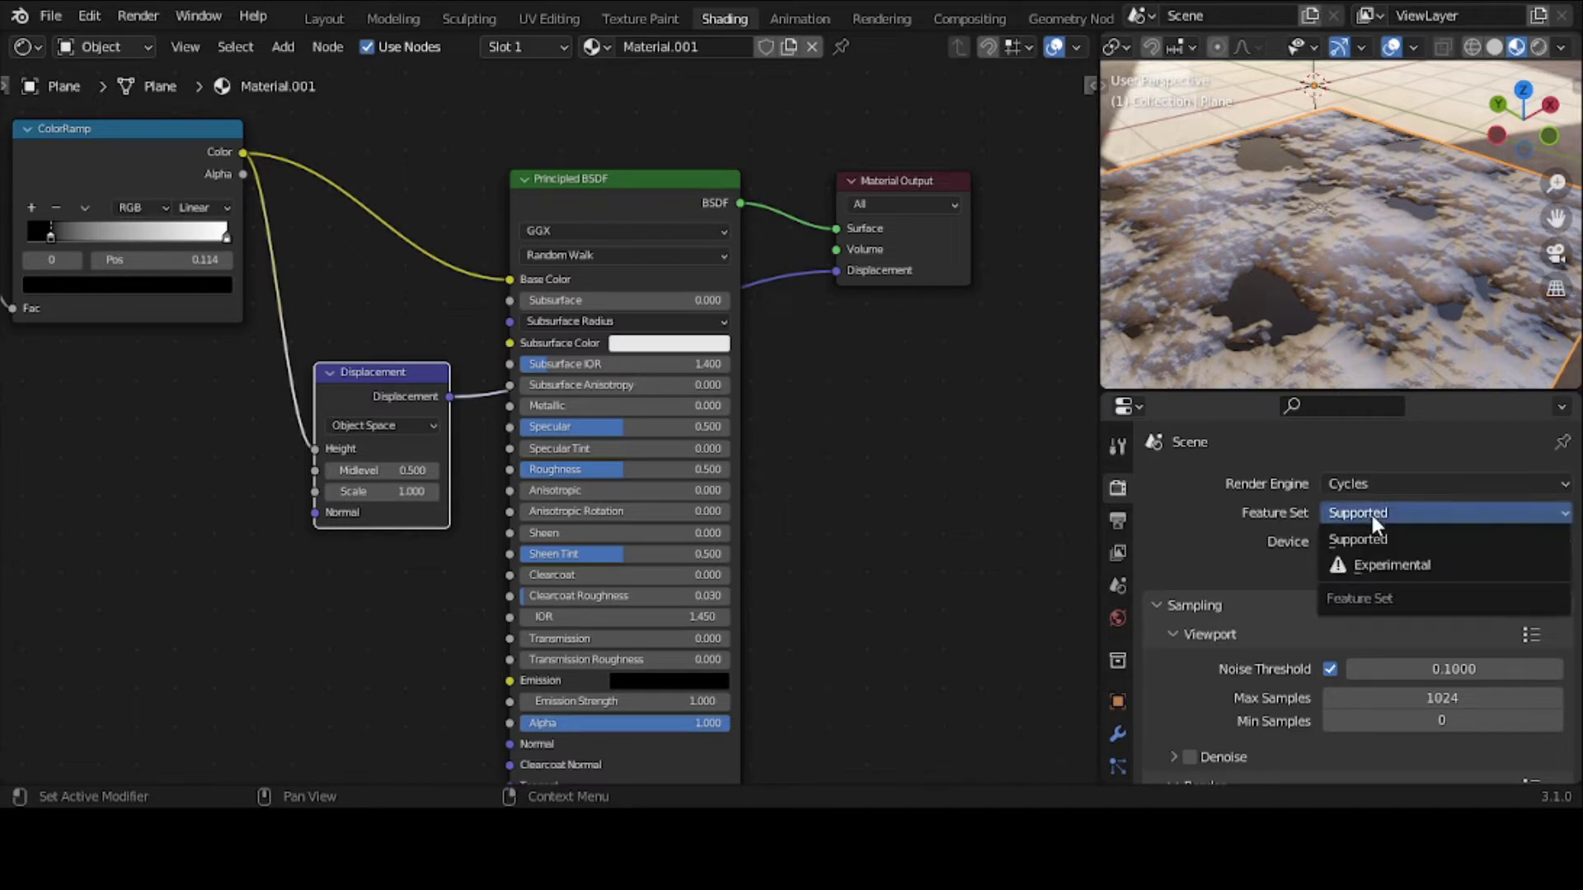
pyautogui.click(1390, 560)
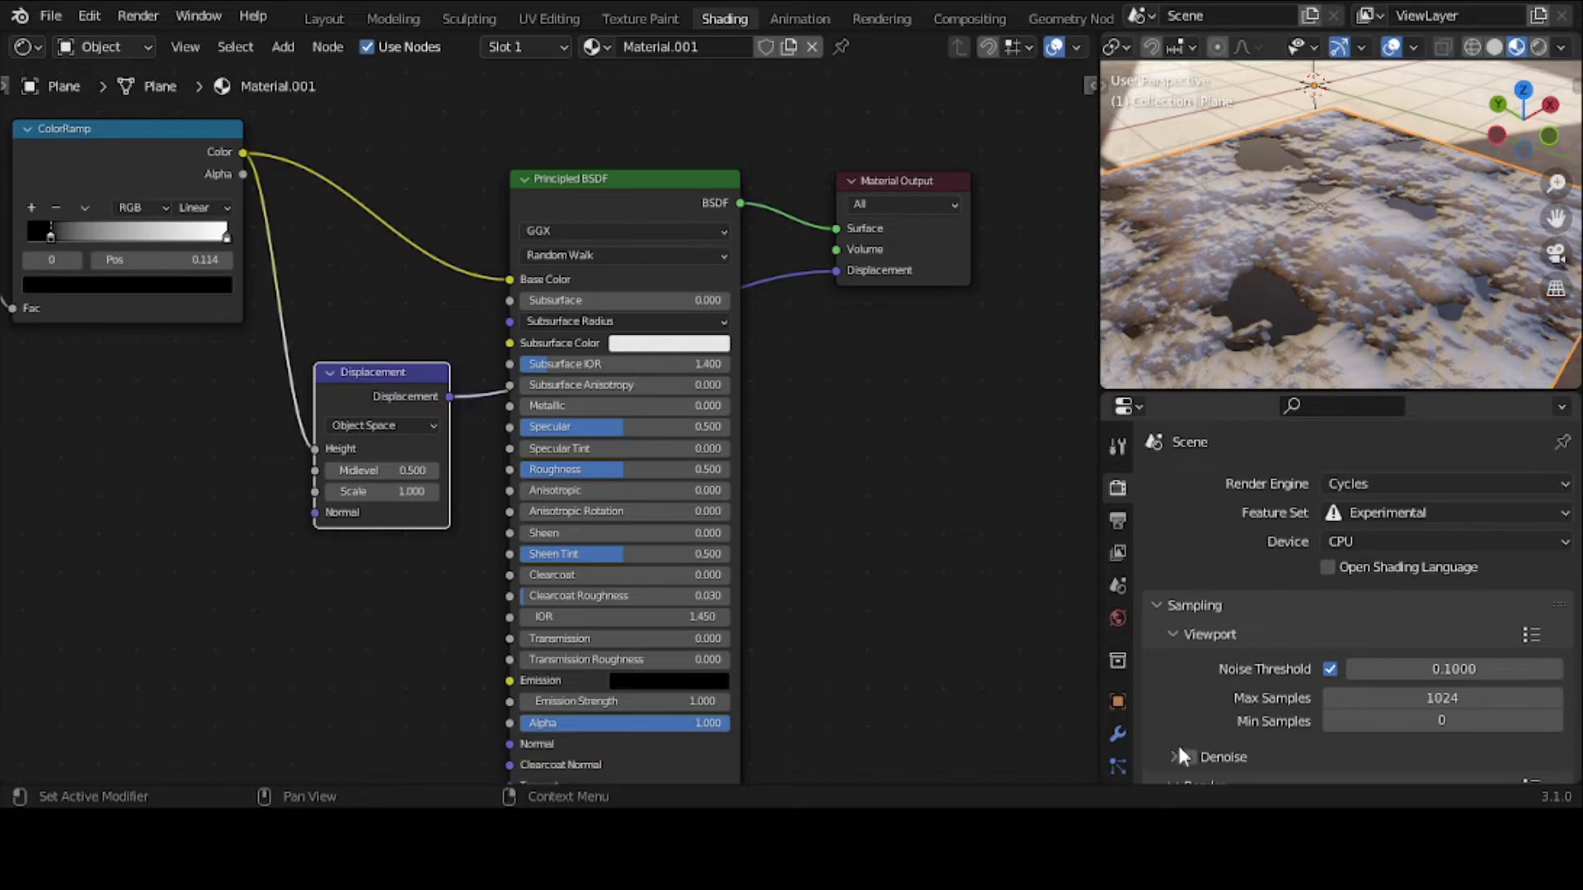
# Step: In the plane's material surface settings, set the displacement method to Displacement and Bump
pyautogui.scroll(-5, 1117, 728)
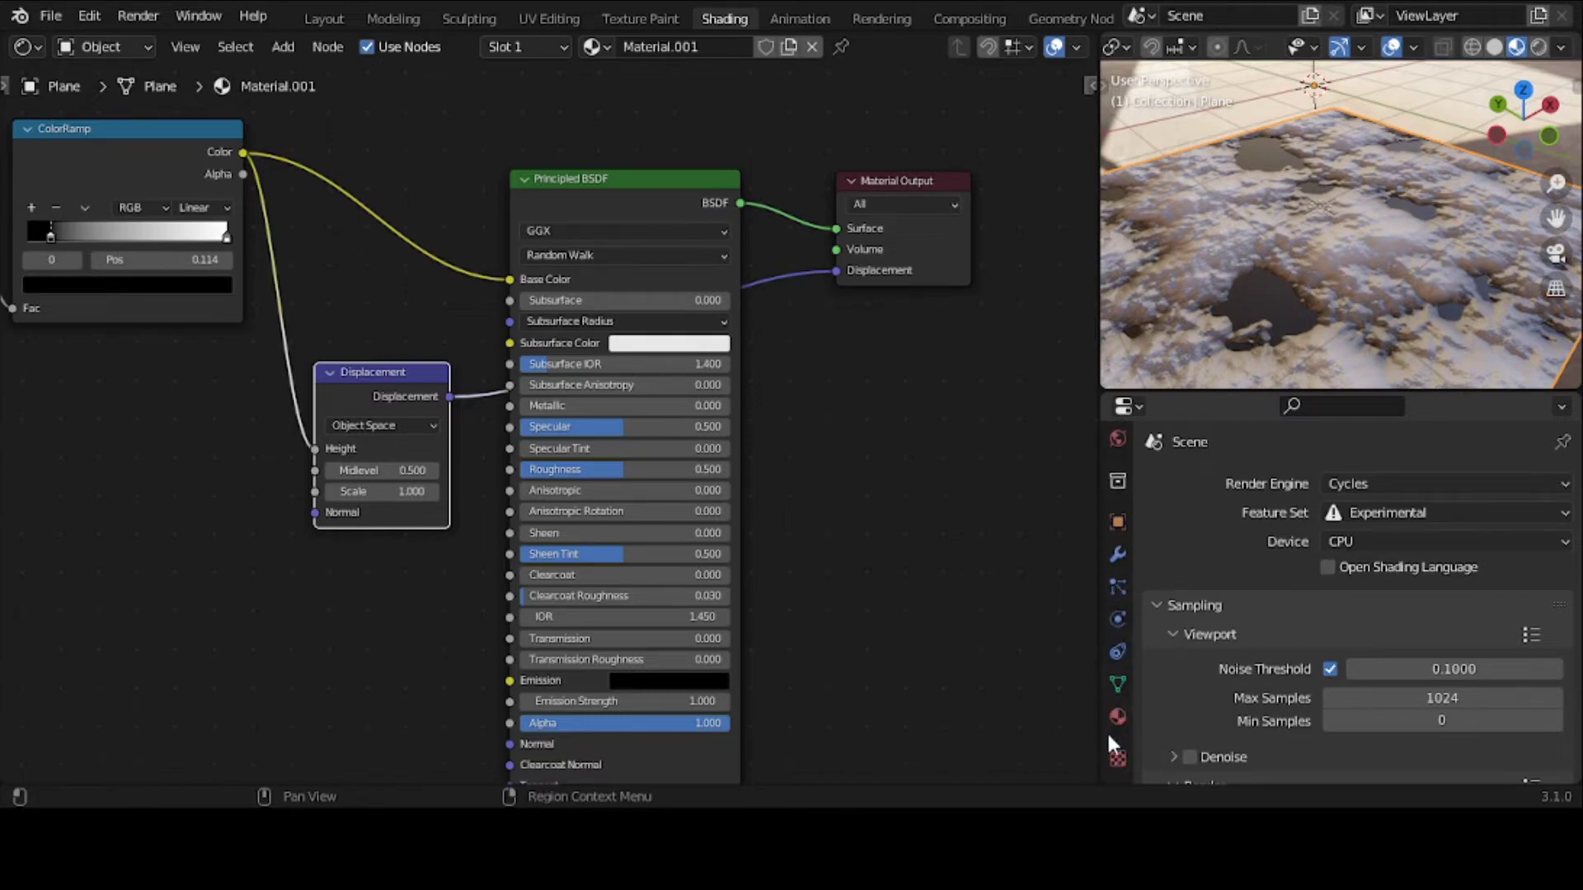
pyautogui.click(1122, 722)
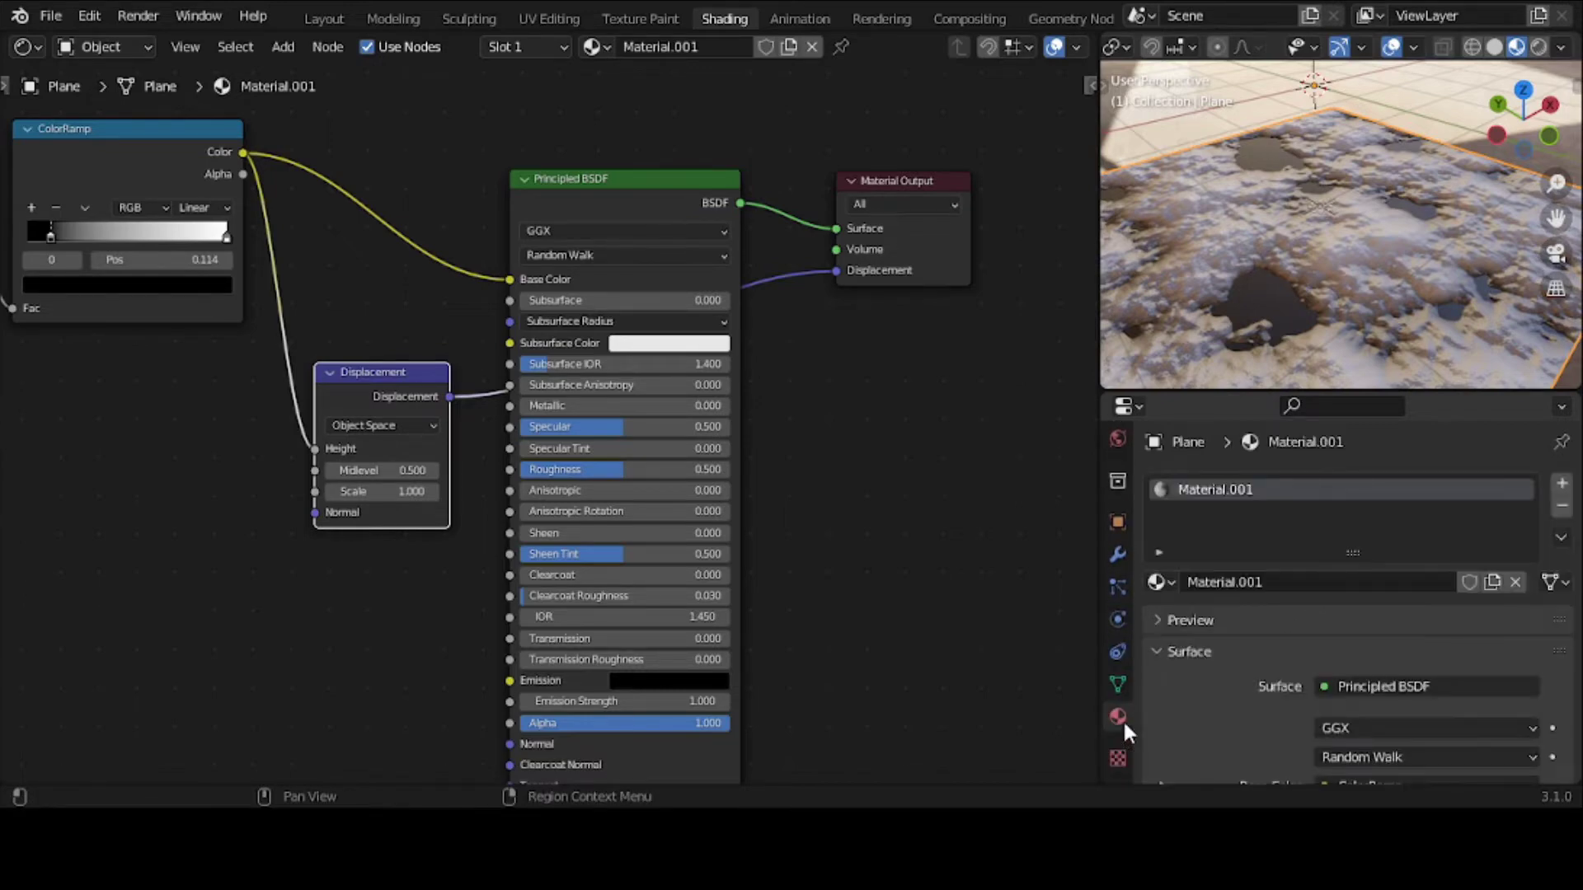
pyautogui.click(1190, 651)
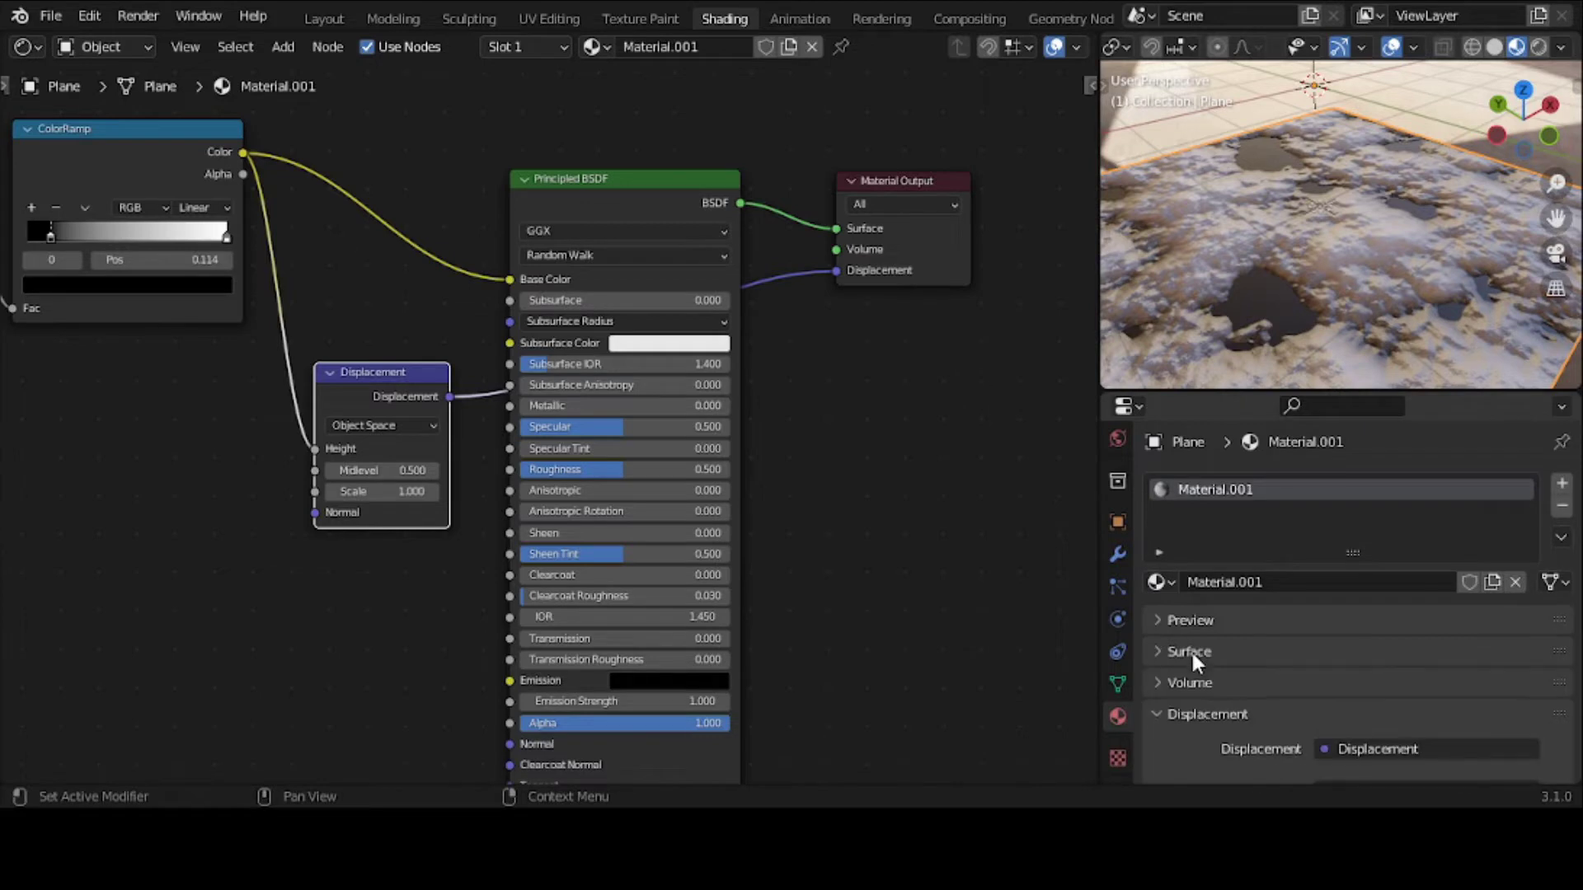
pyautogui.click(1215, 711)
pyautogui.scroll(-2, 1214, 711)
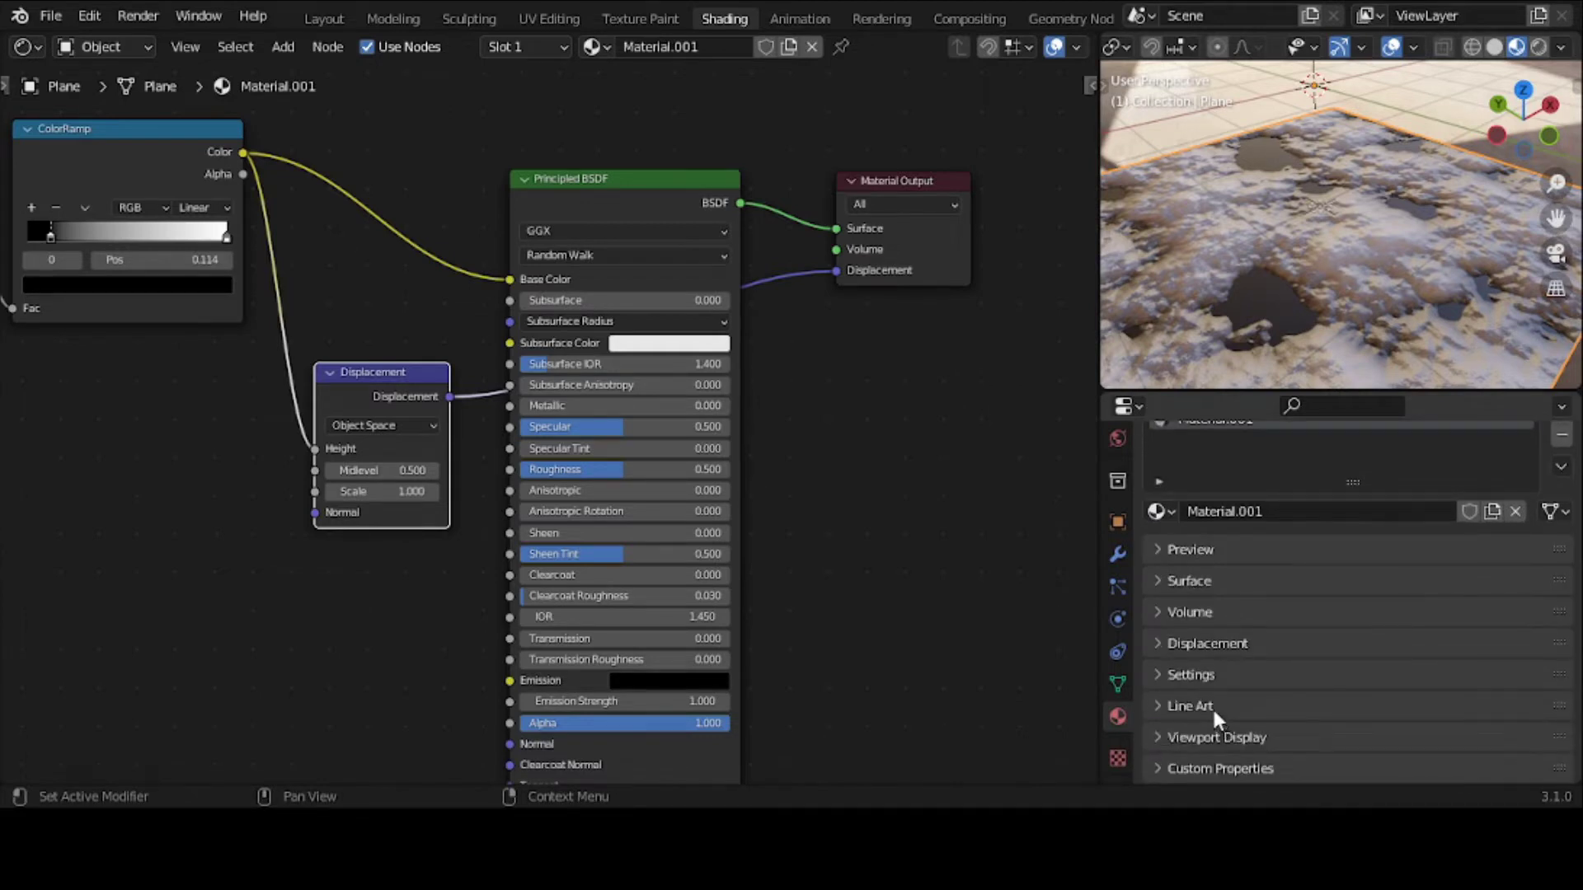
pyautogui.click(1190, 663)
pyautogui.scroll(-4, 1190, 661)
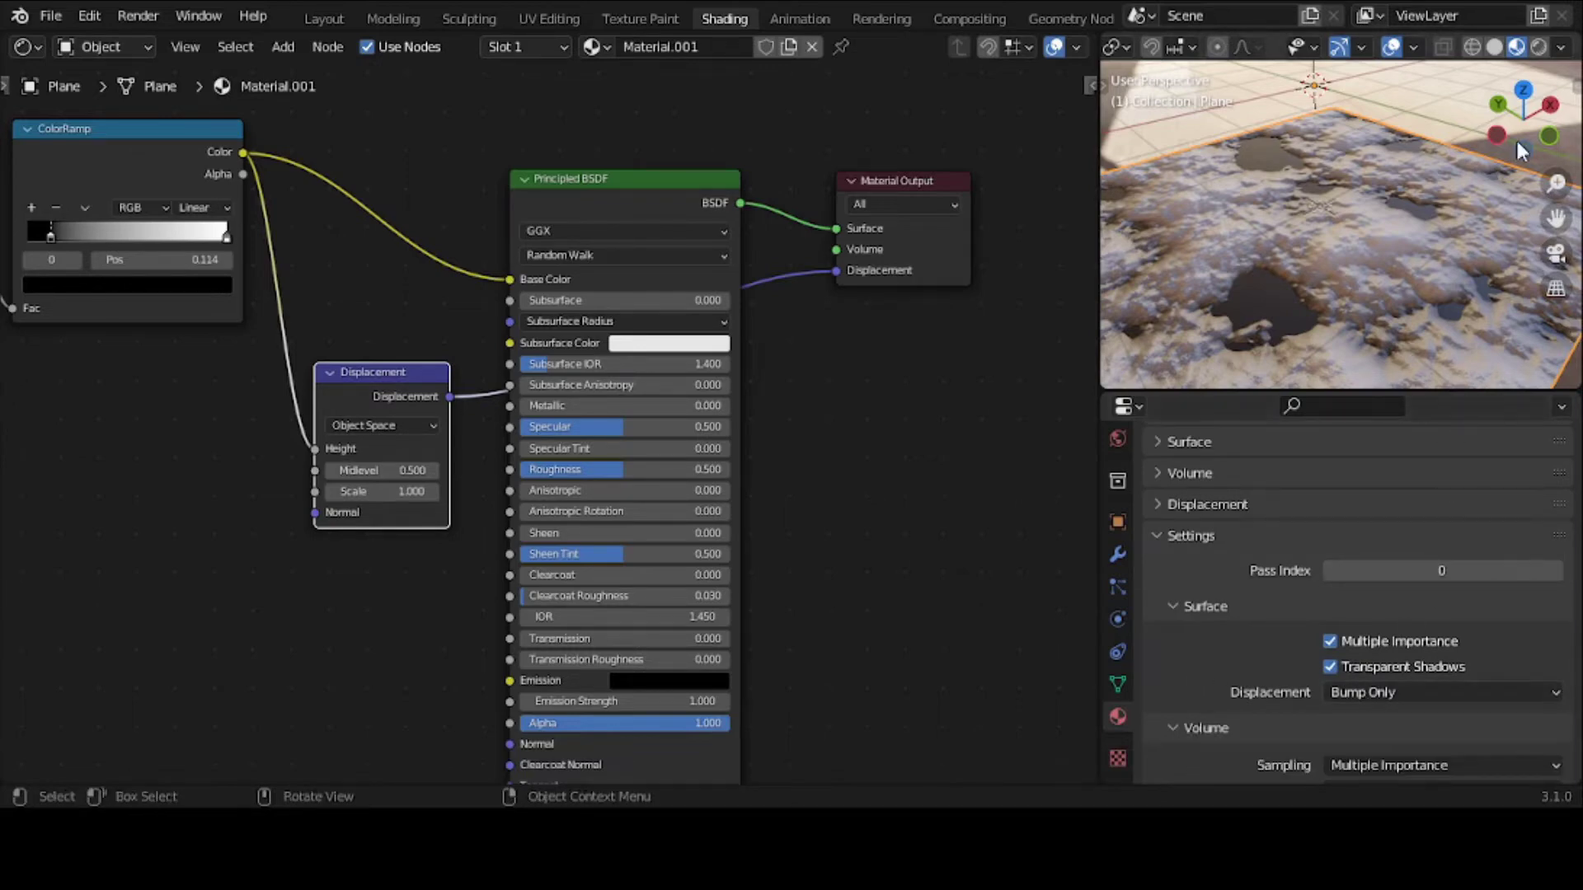
pyautogui.click(1420, 694)
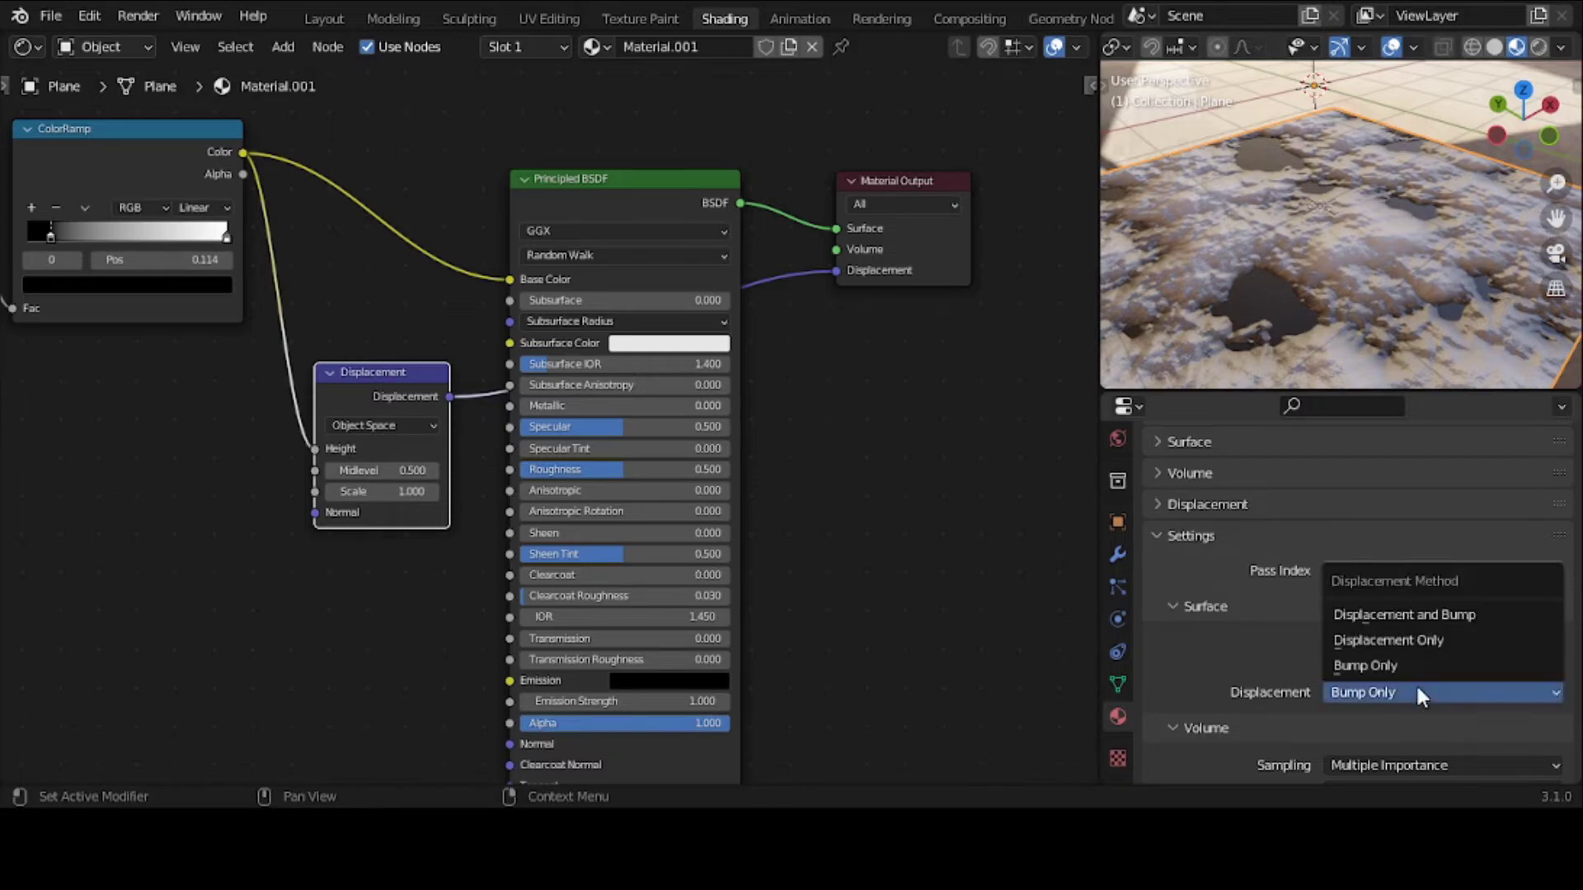
pyautogui.click(1426, 616)
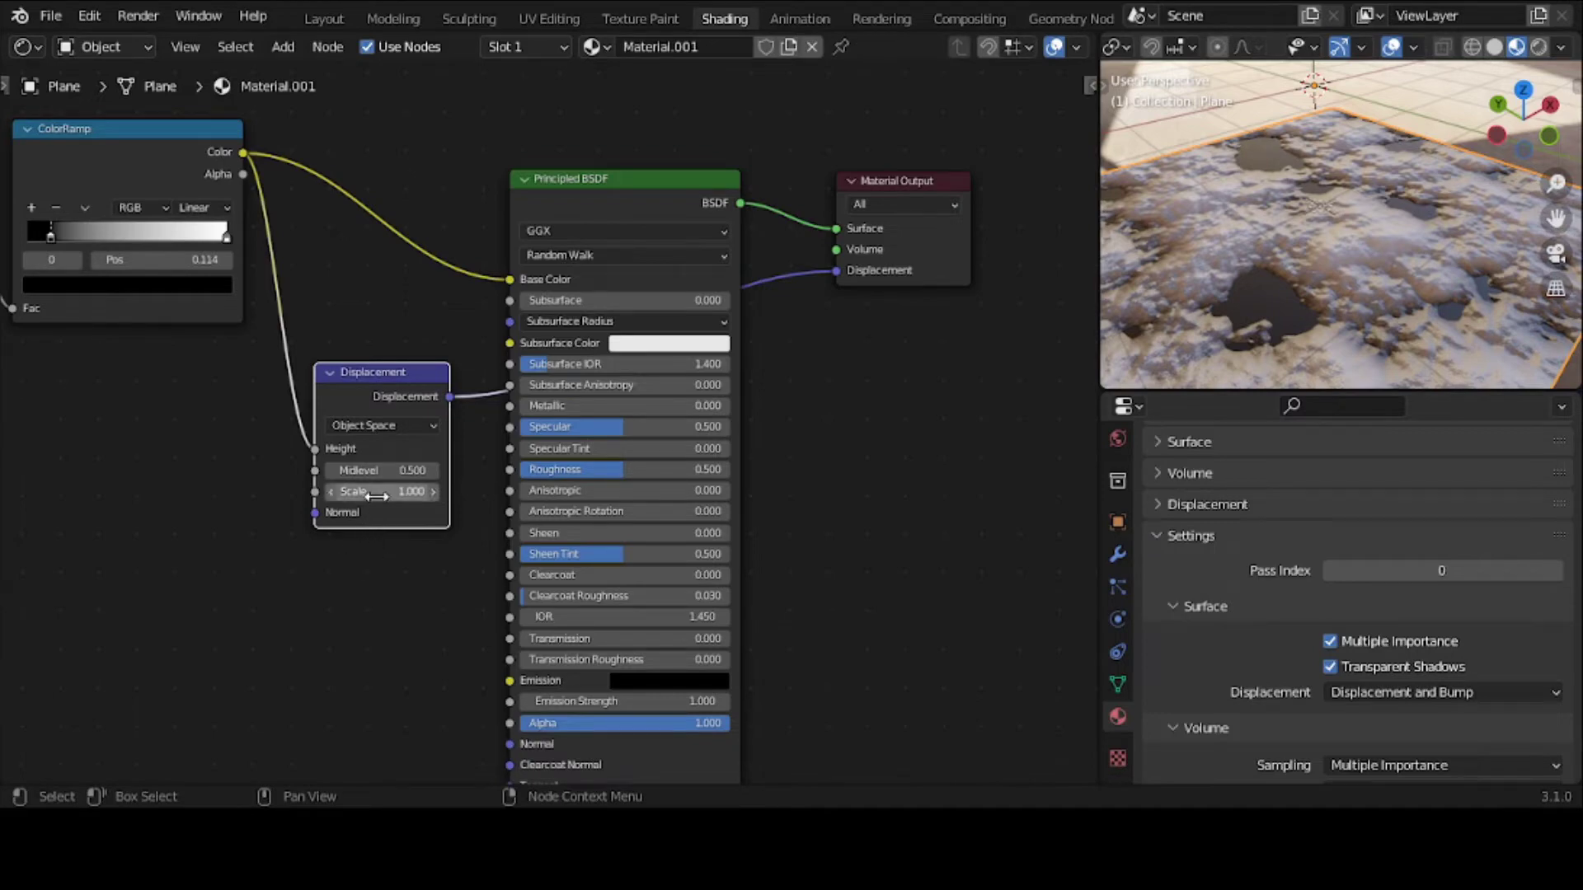
# Step: Raise the Displacement node's scale to 6.1 and midlevel to 1.3 to exaggerate the relief, and delete the node
pyautogui.moveTo(381, 491); pyautogui.dragTo(512, 491)
pyautogui.moveTo(362, 470)
pyautogui.mouseDown()
pyautogui.moveTo(437, 470)
pyautogui.moveTo(376, 470)
pyautogui.mouseUp()
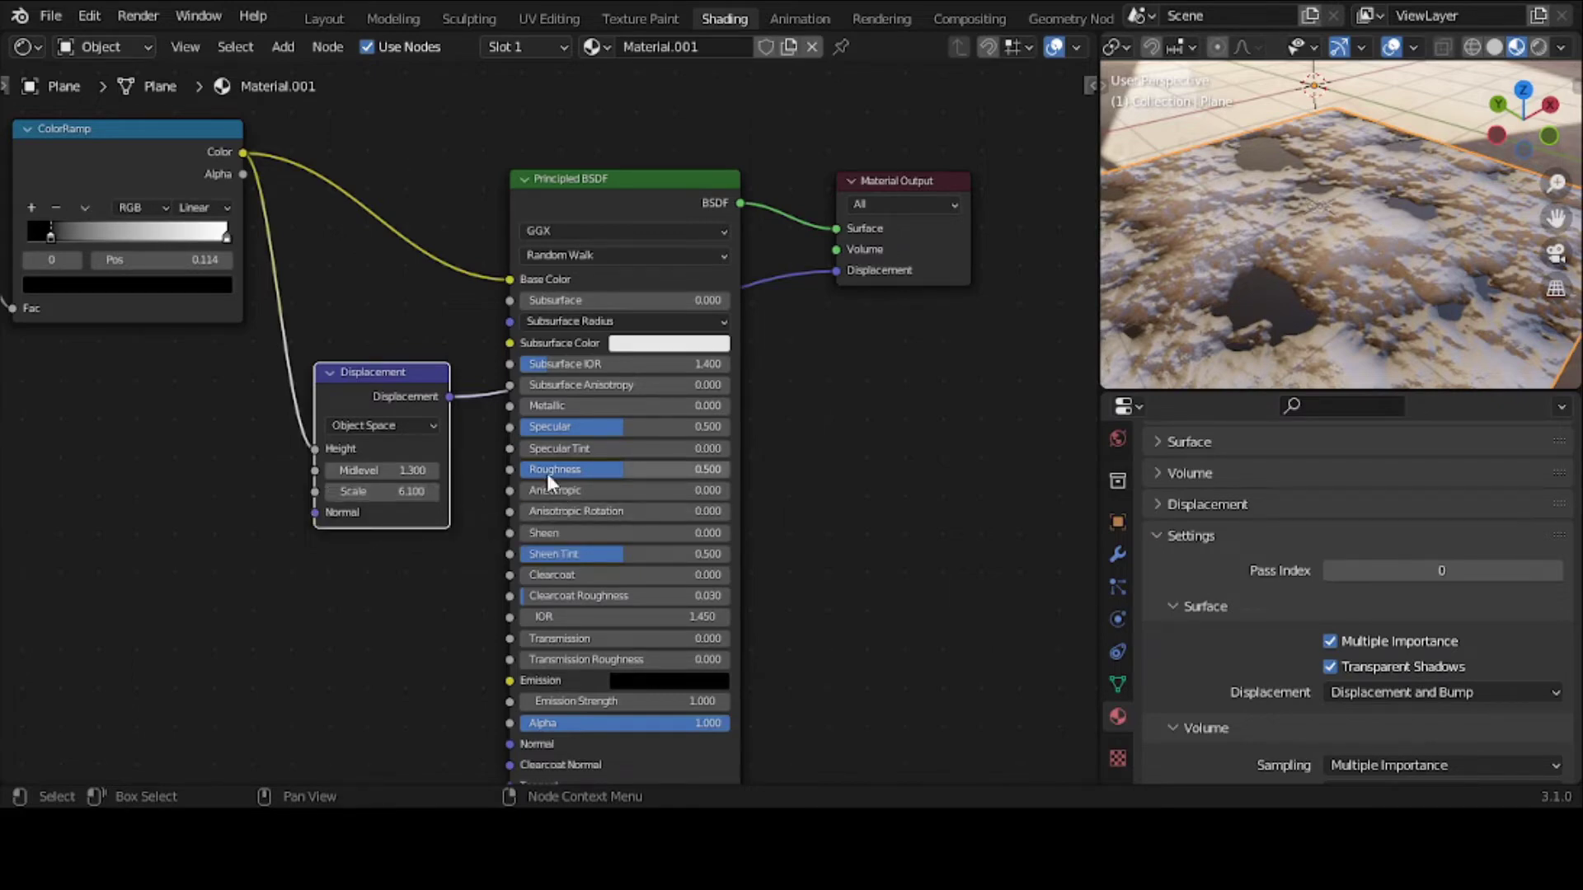
pyautogui.click(380, 358)
pyautogui.click(383, 373)
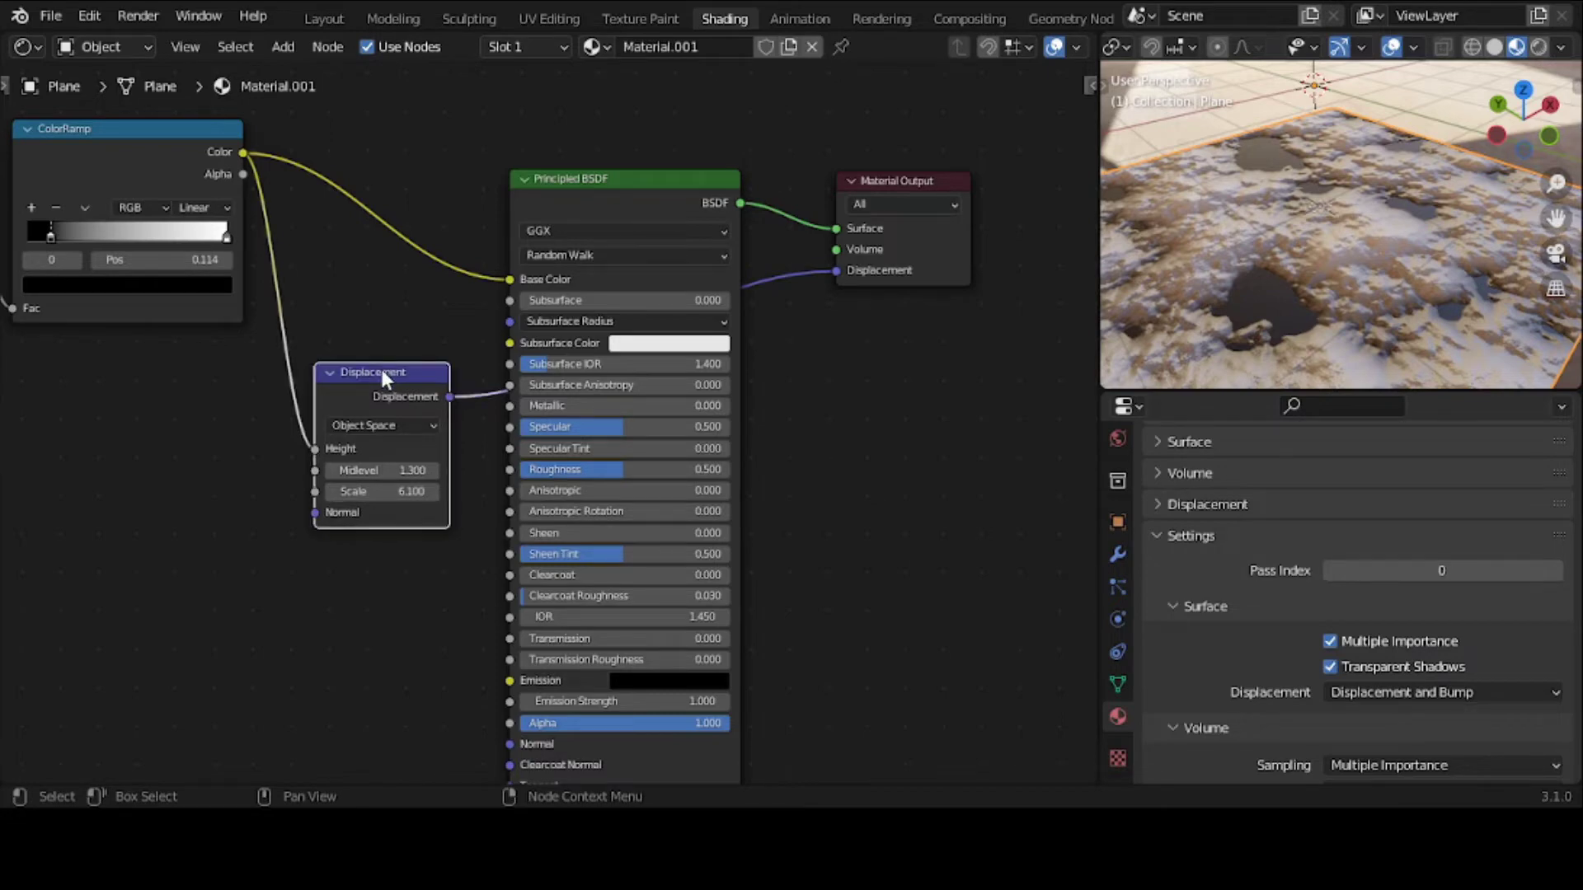
pyautogui.press('x')
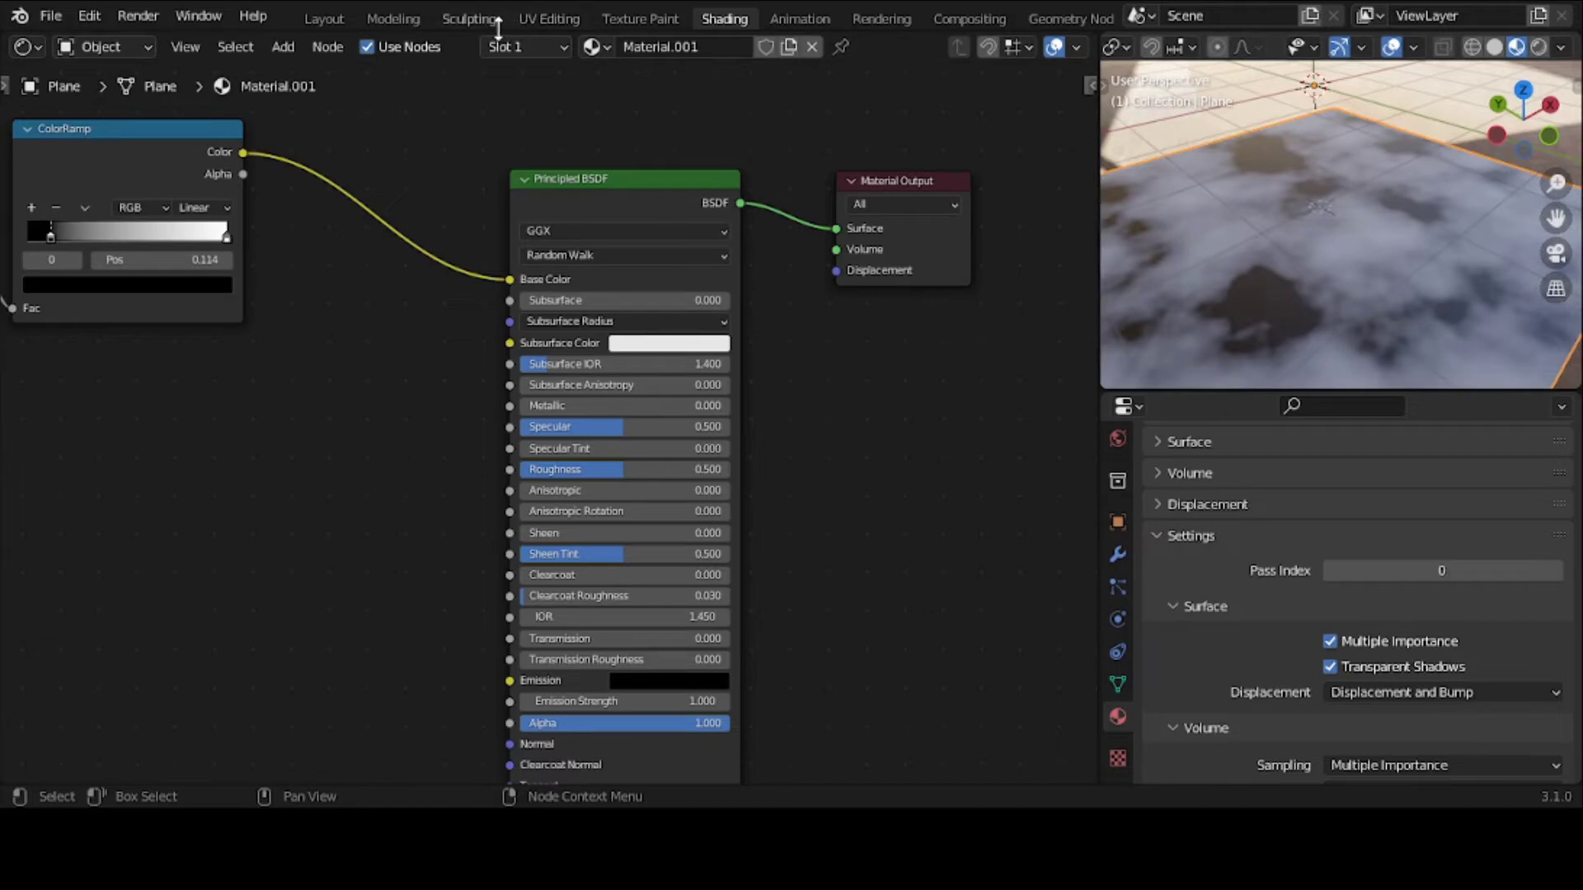
# Step: In the Layout workspace, assign bump-aa.png to the Displace modifier's texture and view the plane's relief in perspective
pyautogui.click(340, 18)
pyautogui.scroll(-2, 766, 357)
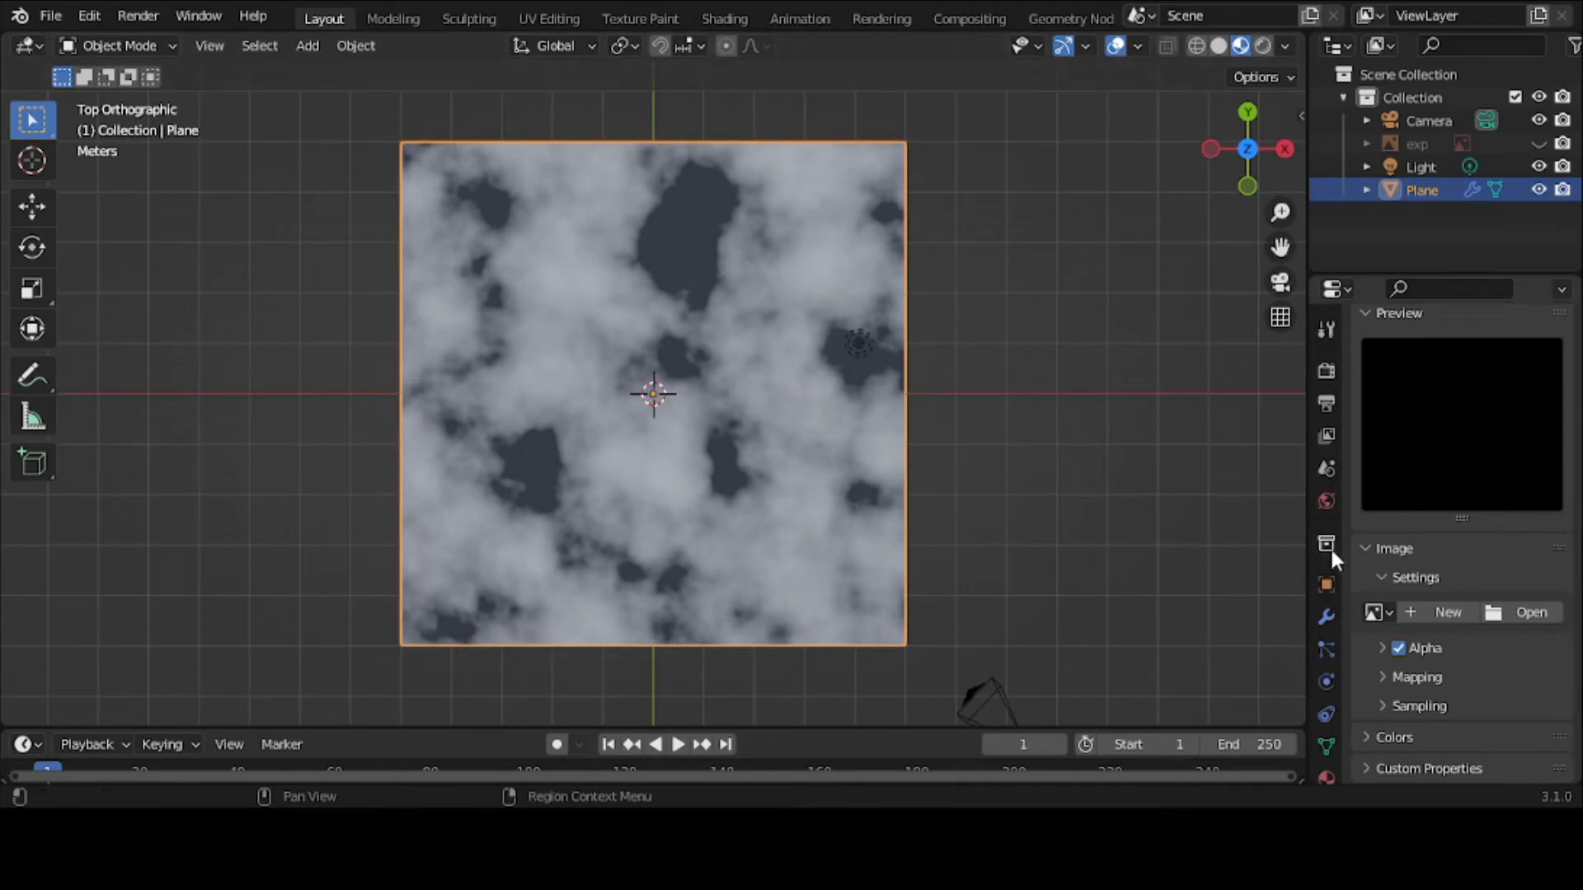
pyautogui.scroll(-2, 1329, 547)
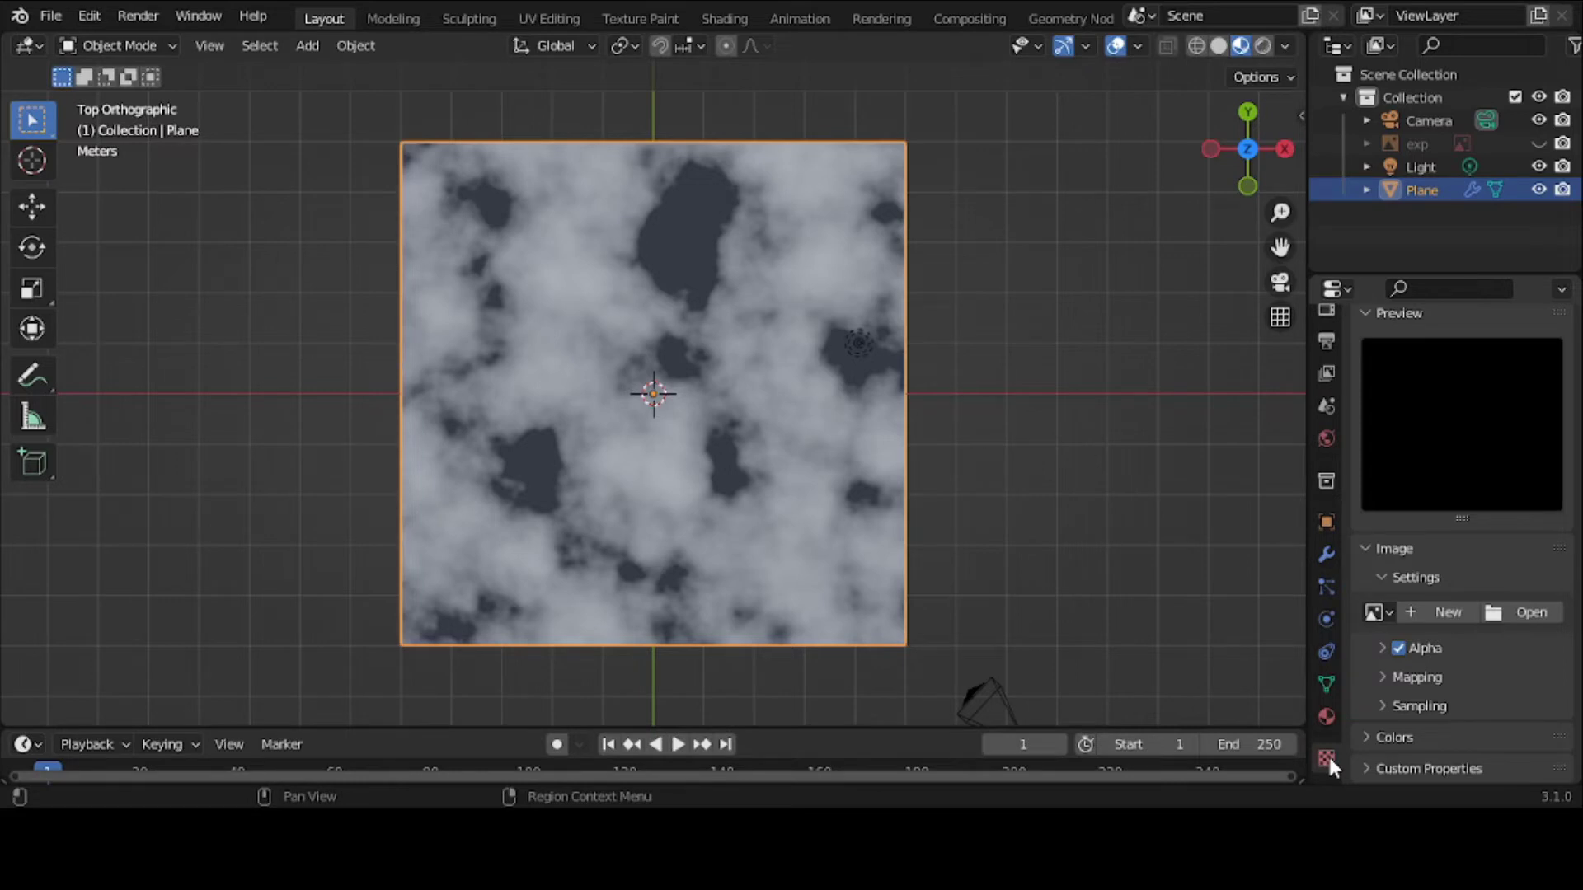
pyautogui.click(1387, 609)
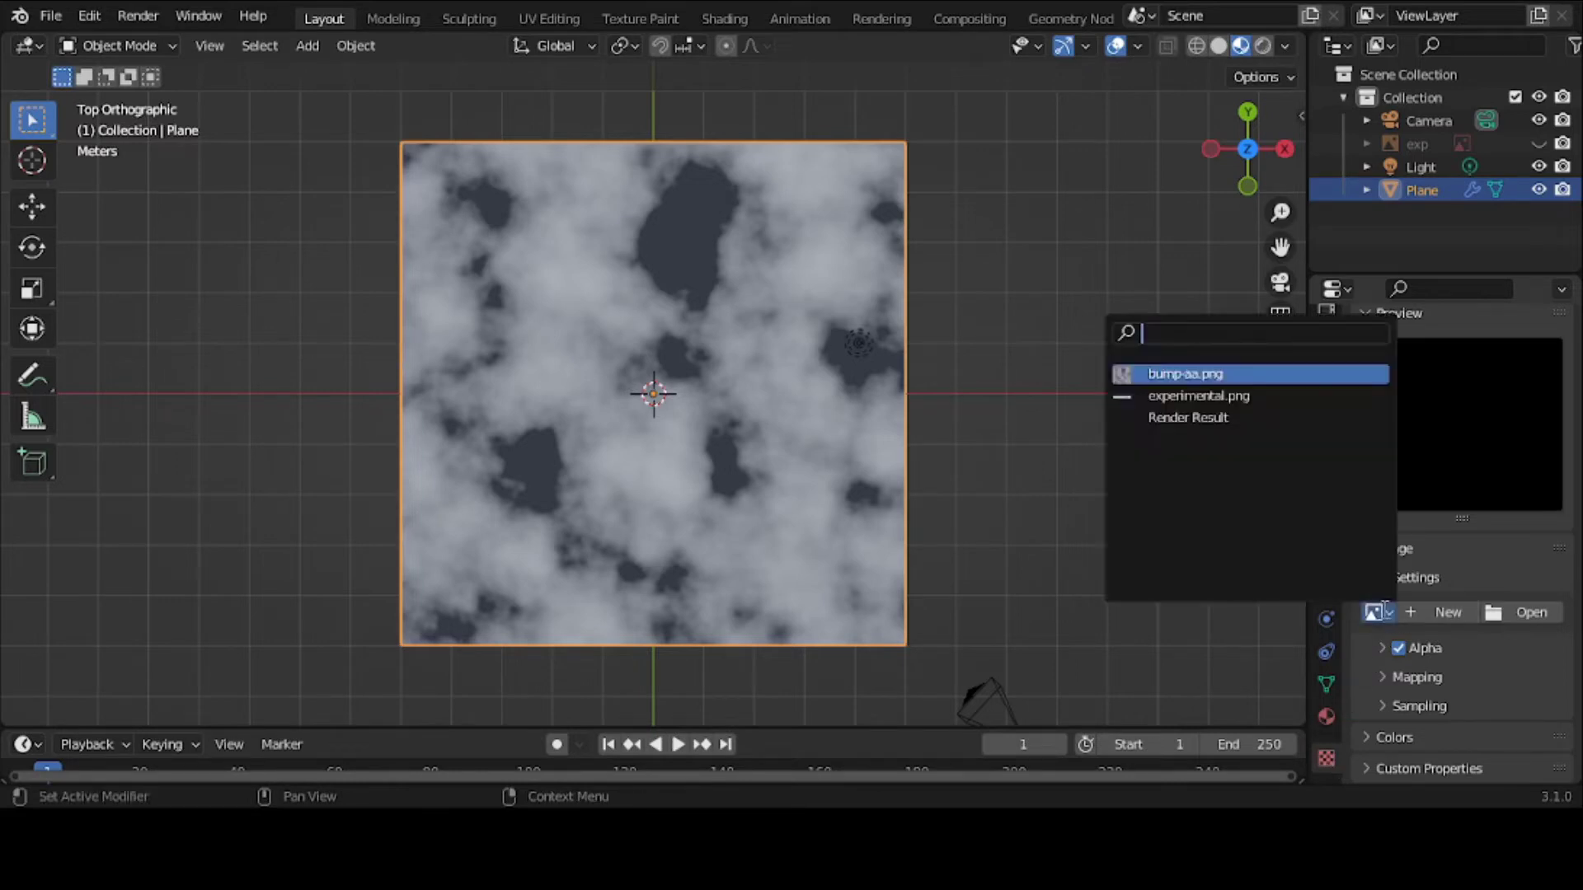
pyautogui.click(1190, 375)
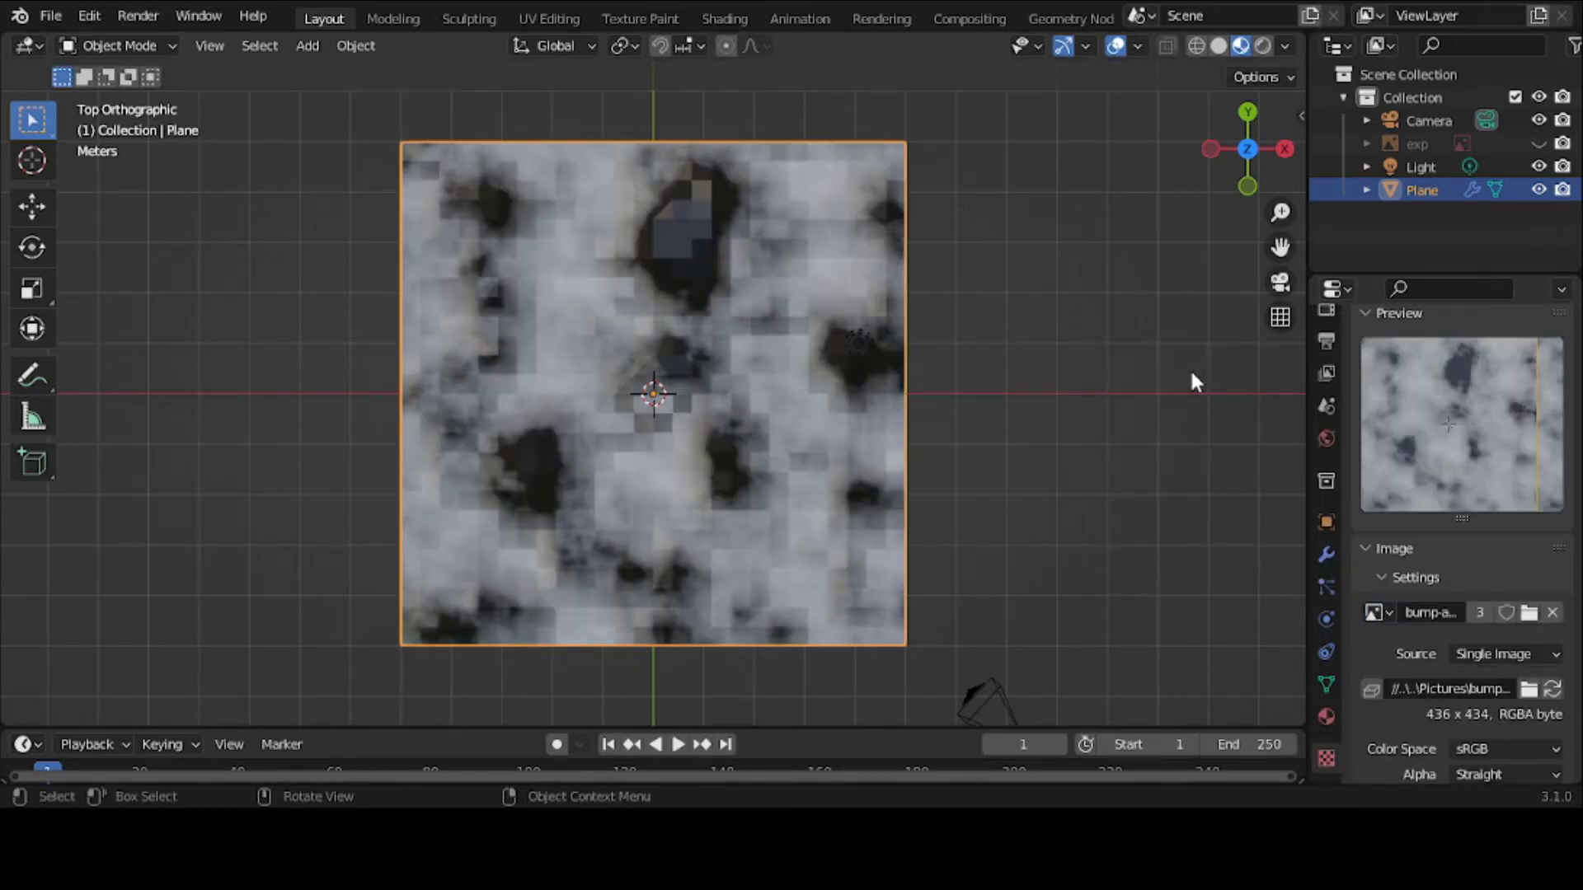
pyautogui.moveTo(993, 544); pyautogui.dragTo(1011, 418, button='middle')
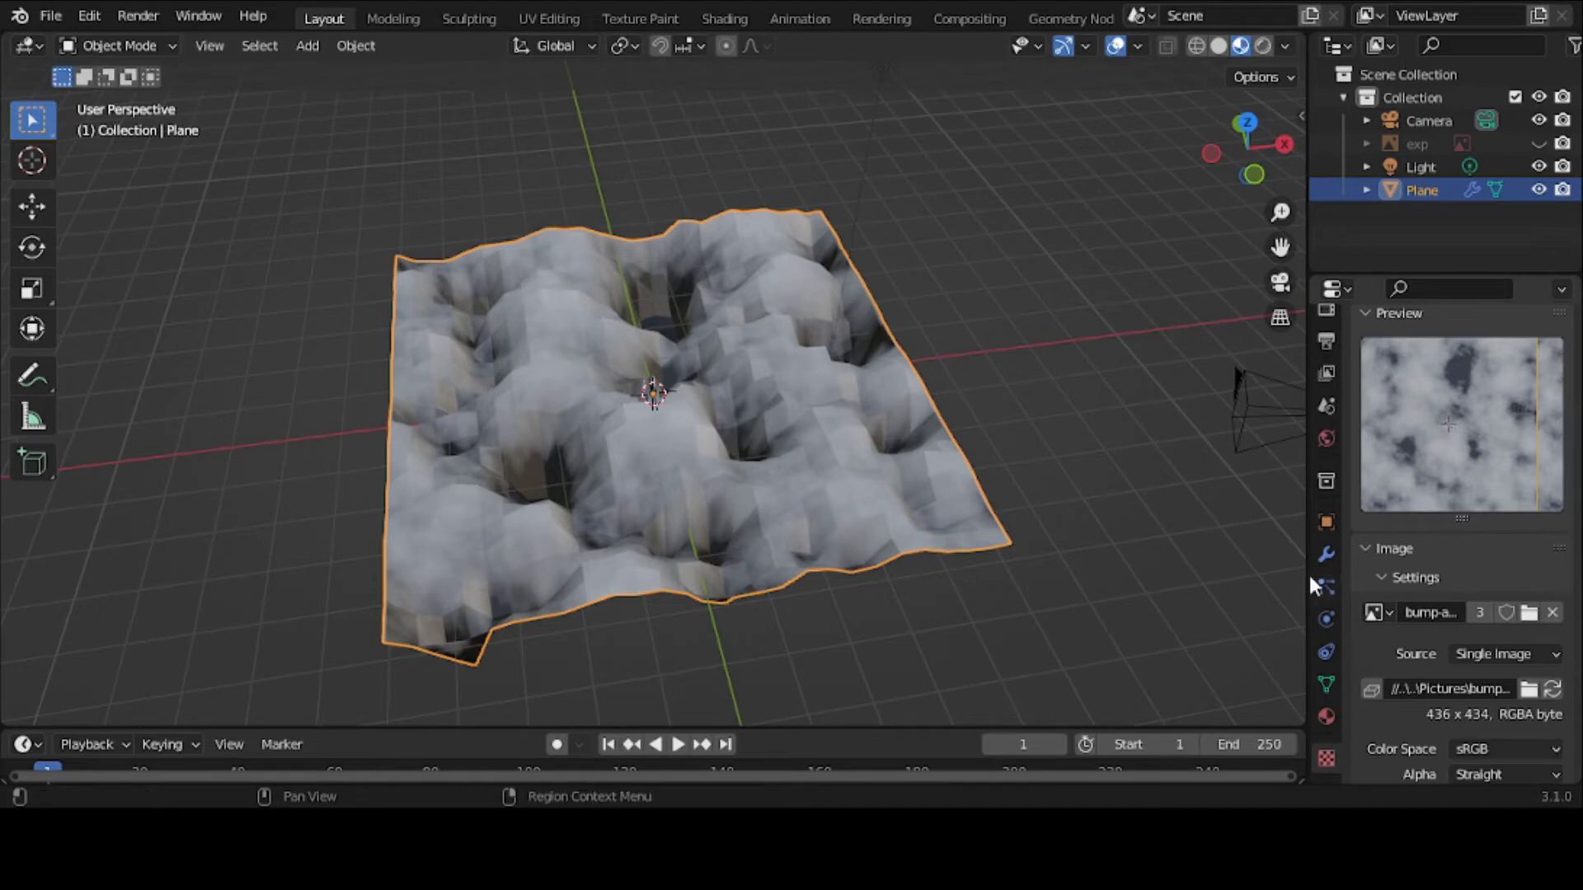
# Step: Unlink the texture from the plane's Displace modifier and return to the texture settings
pyautogui.click(1326, 555)
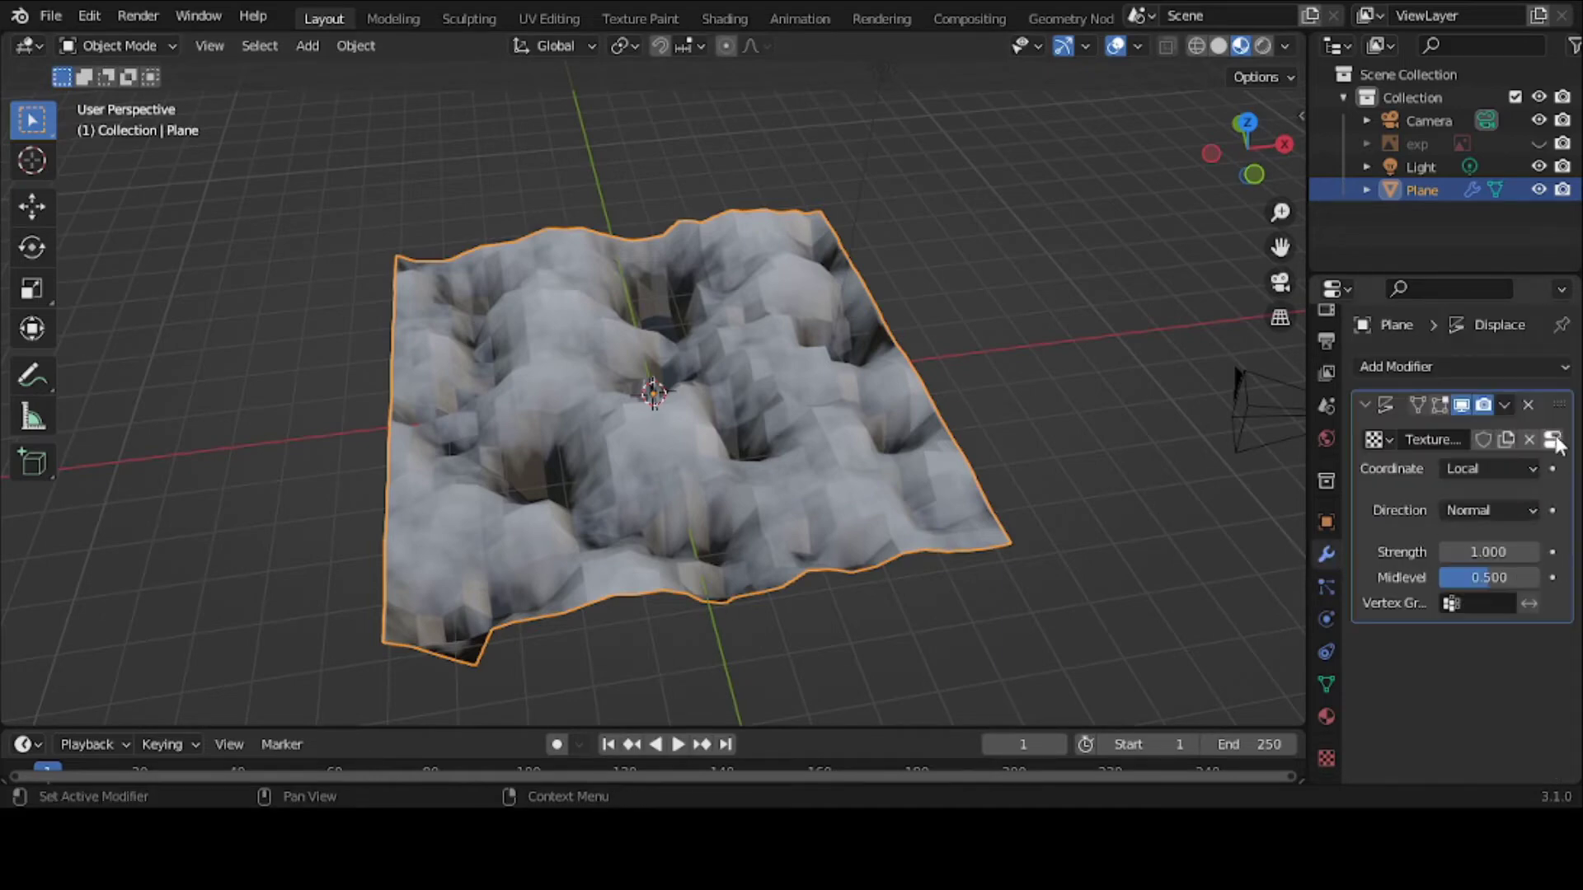
pyautogui.click(1528, 438)
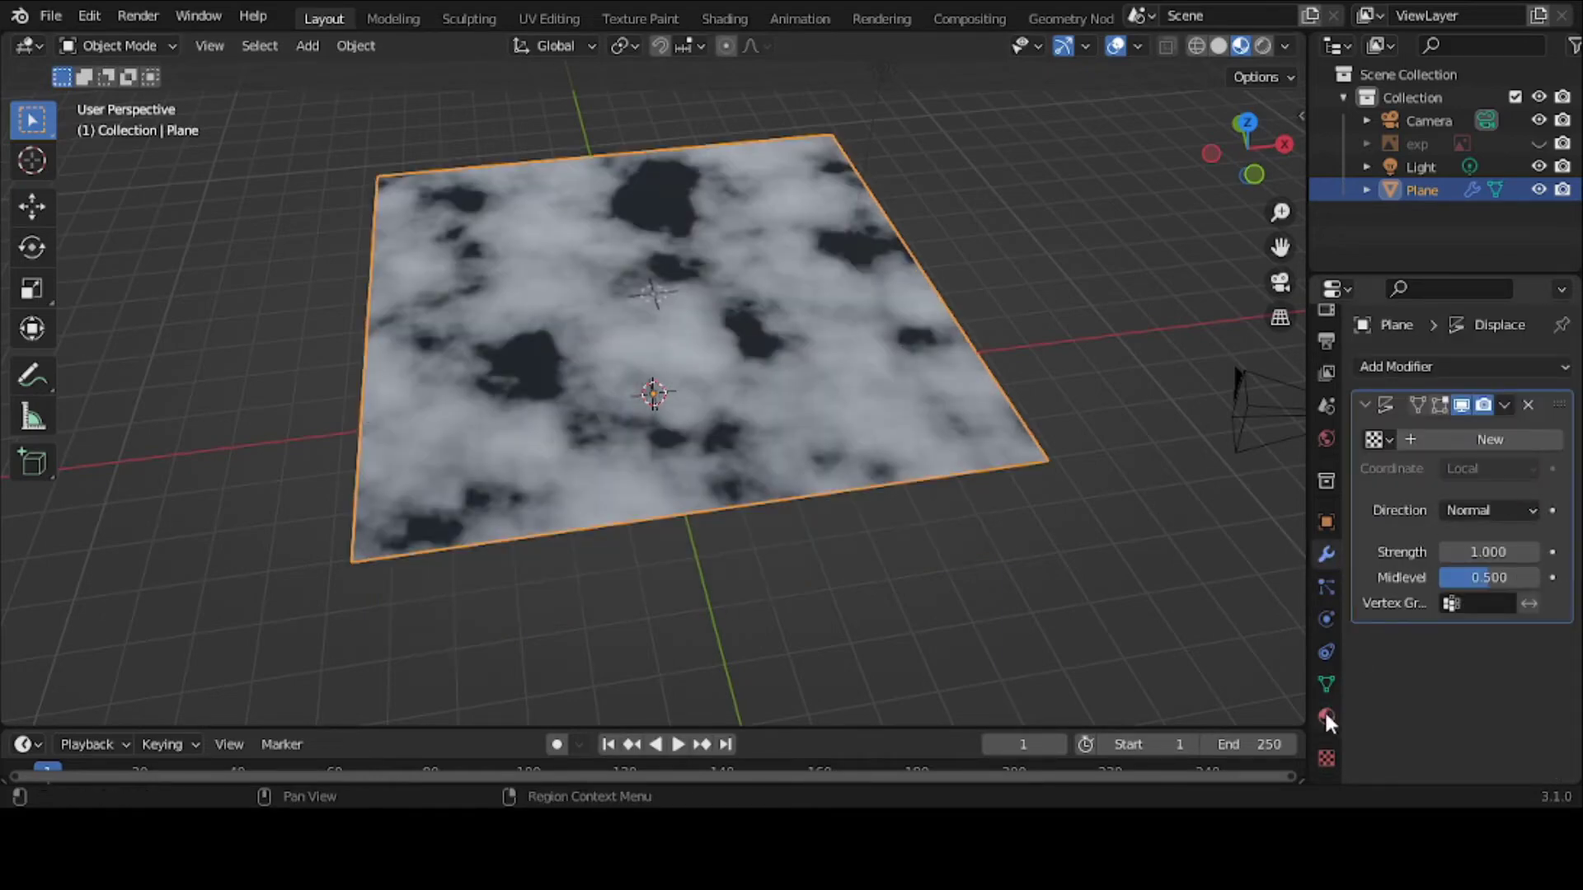
pyautogui.click(1326, 757)
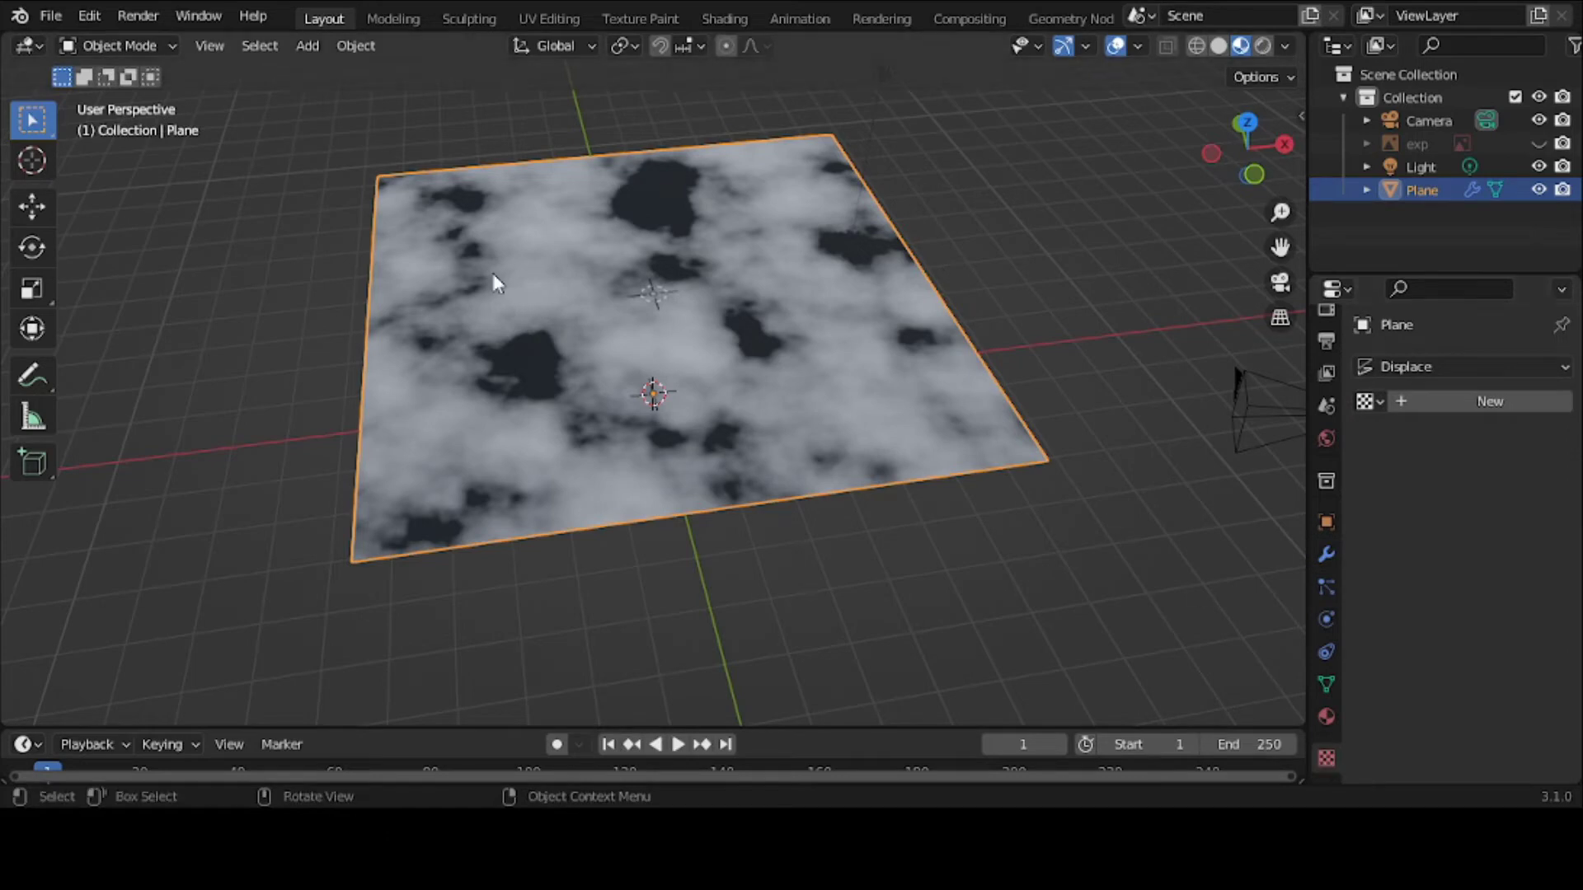
# Step: Inspect the plane's mesh grid in Edit Mode, and return to Object Mode
pyautogui.click(136, 45)
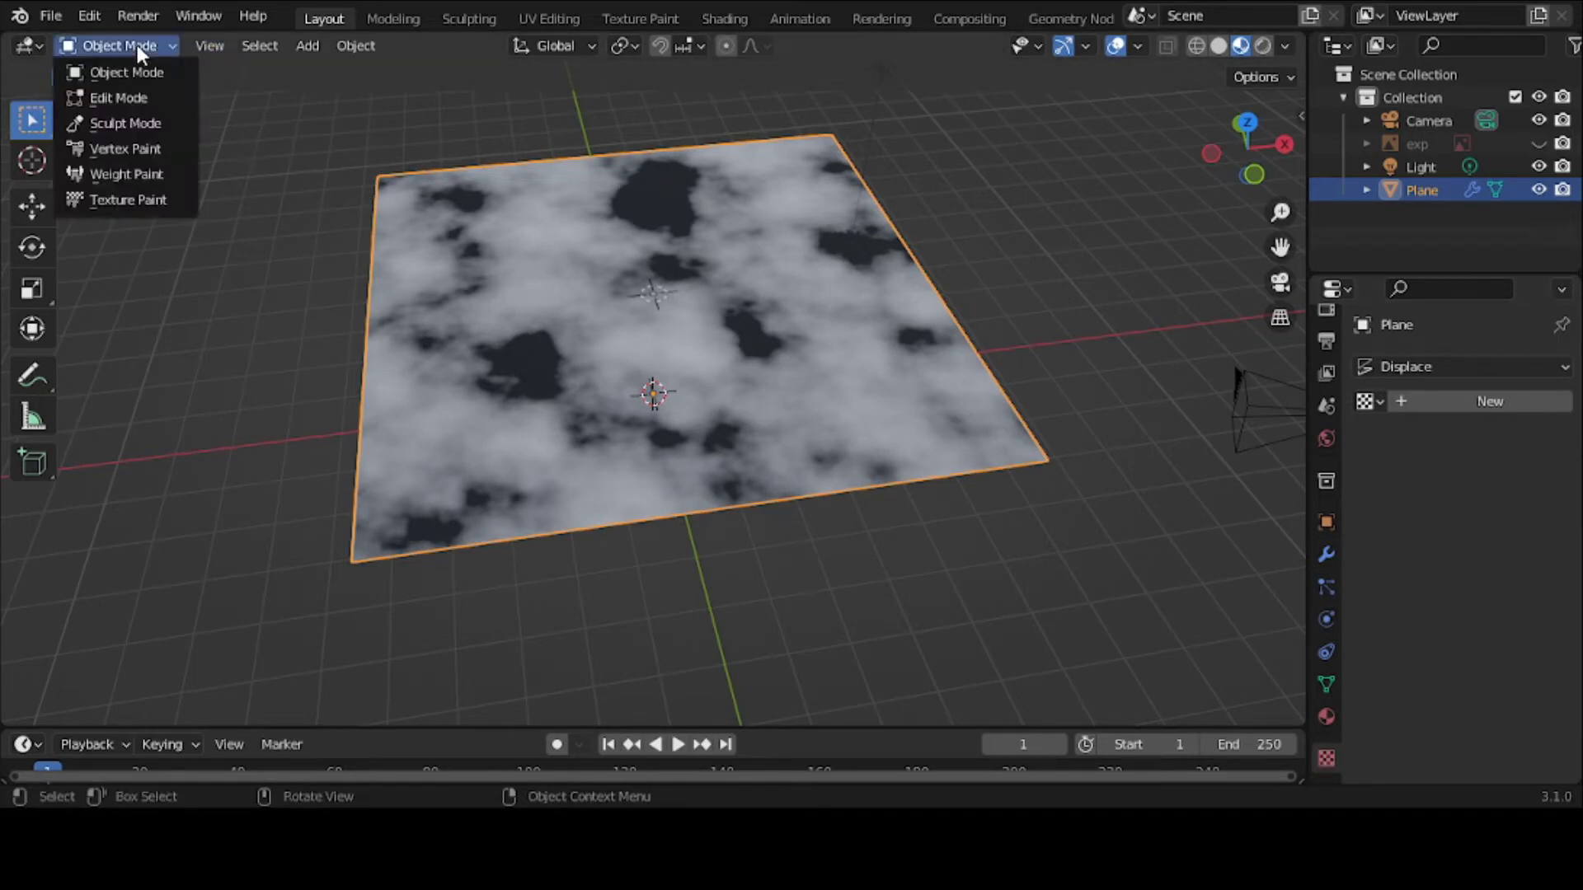
pyautogui.click(124, 99)
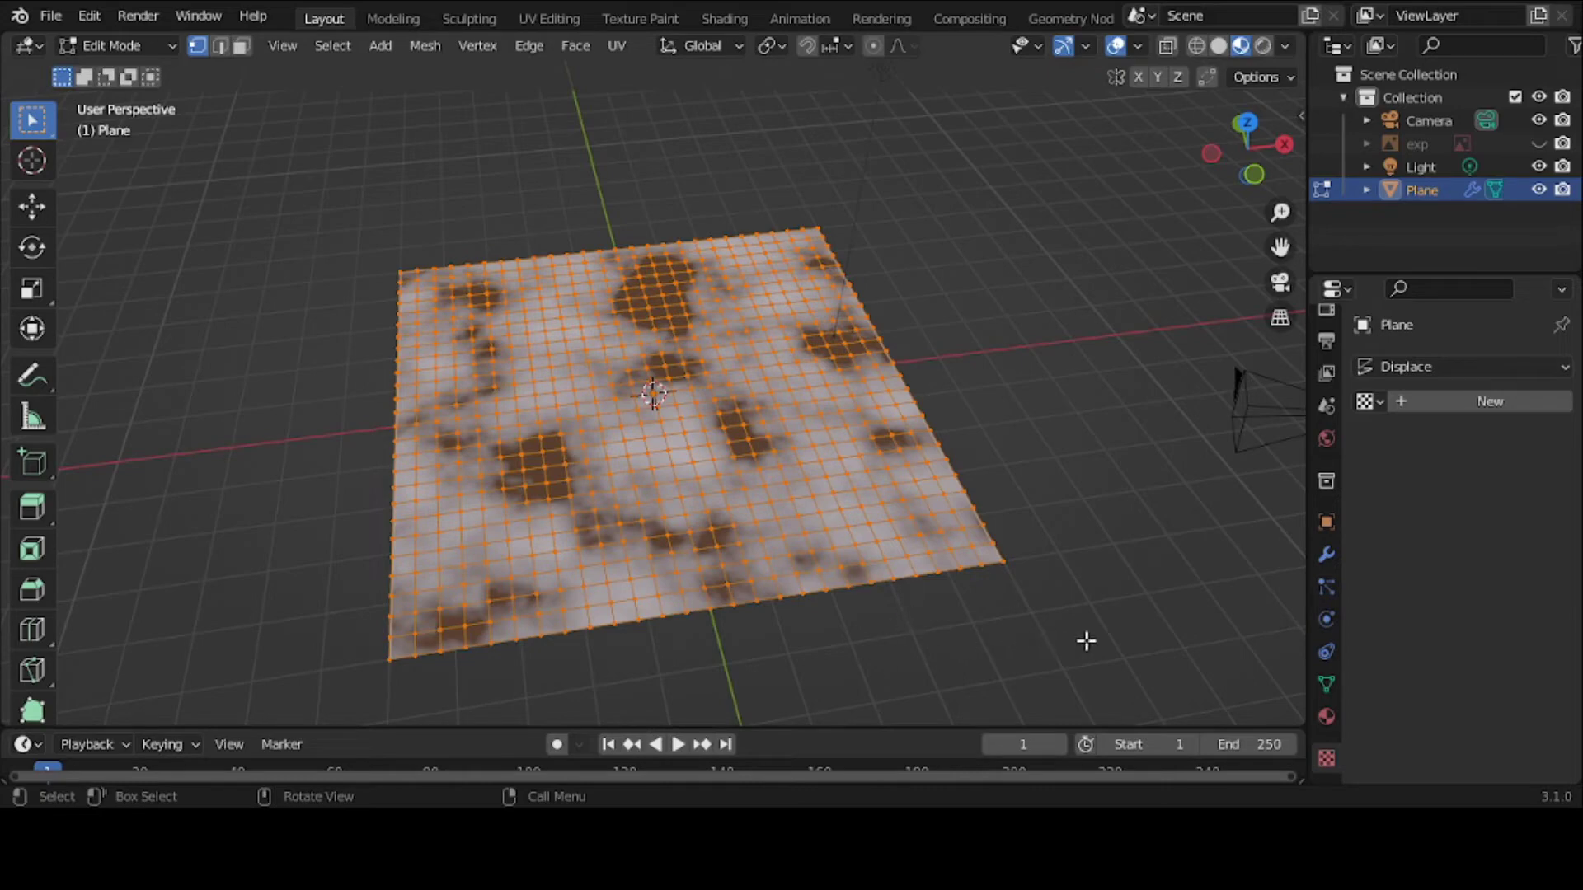
pyautogui.click(138, 44)
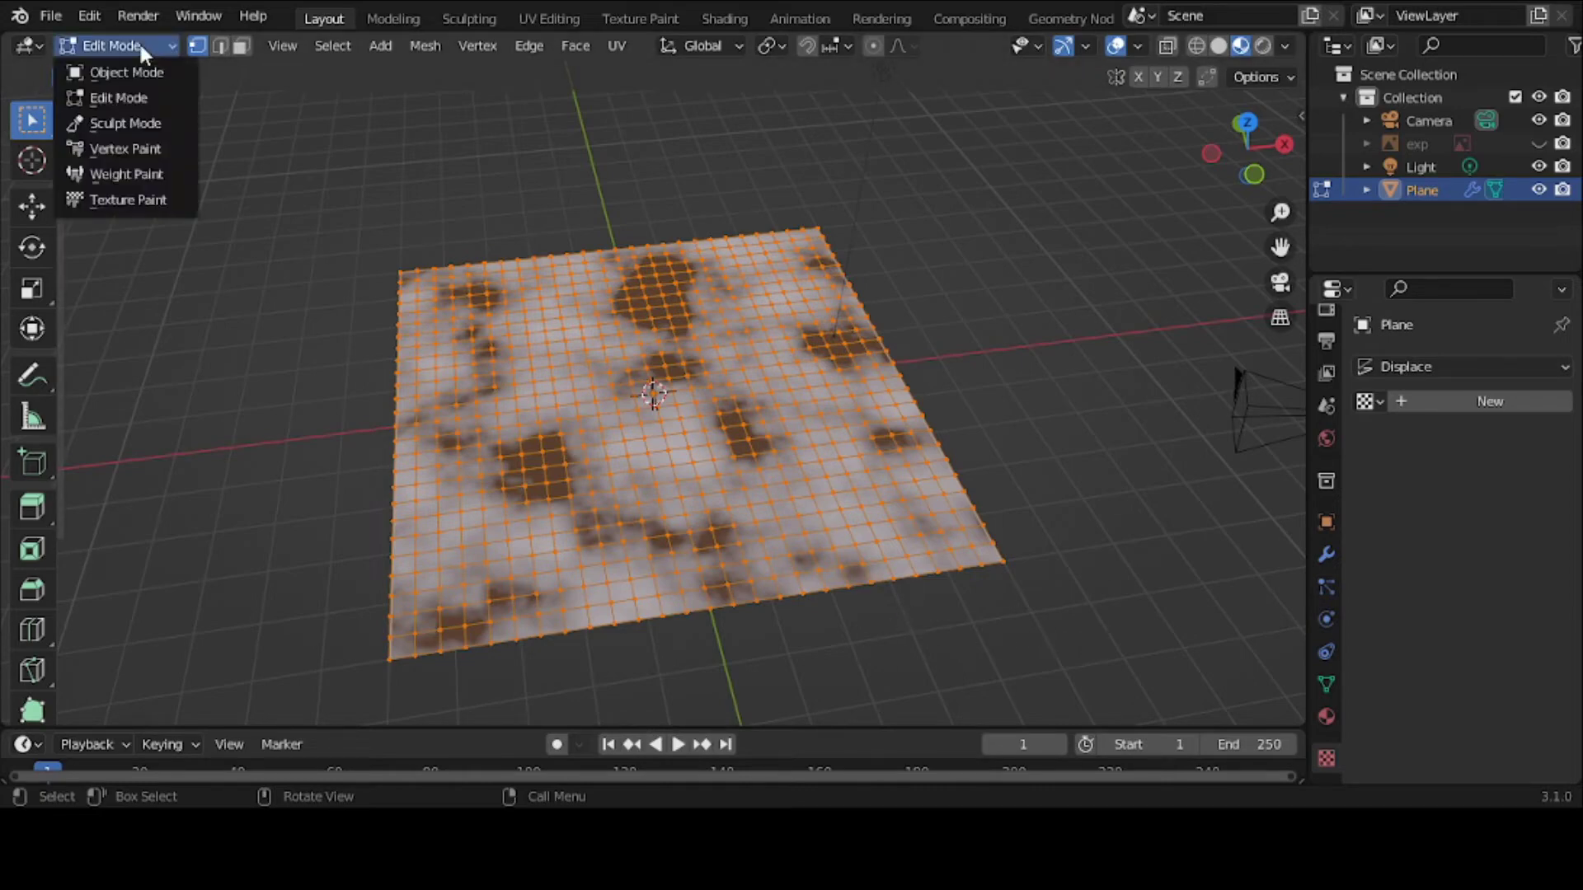
pyautogui.click(142, 72)
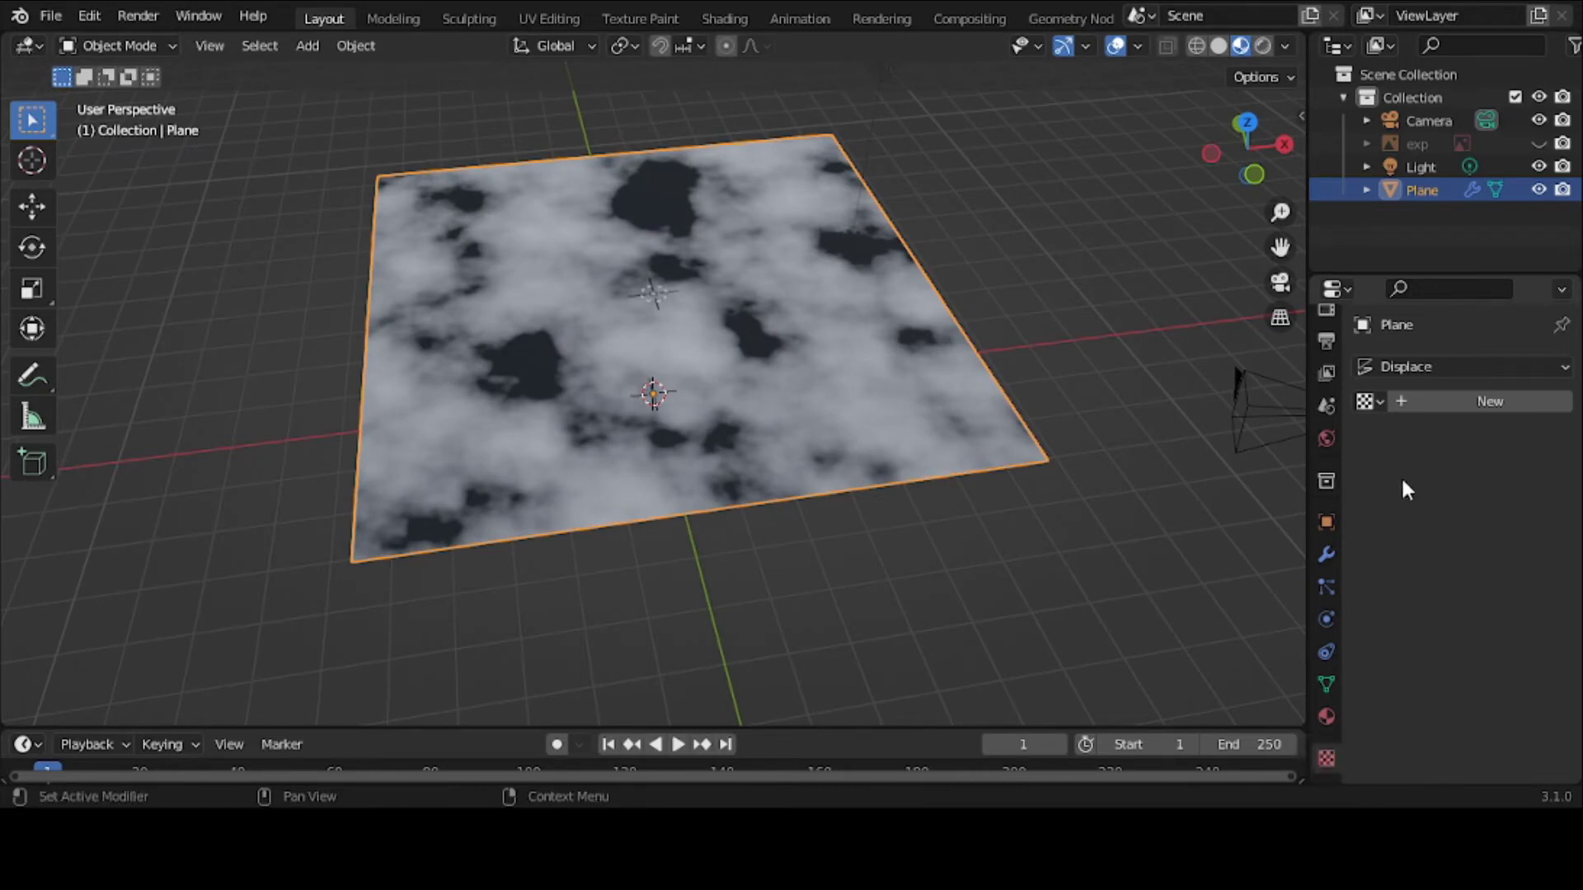
# Step: Create a new image texture for the plane's Displace modifier and assign bump-aa.png to it
pyautogui.click(1452, 401)
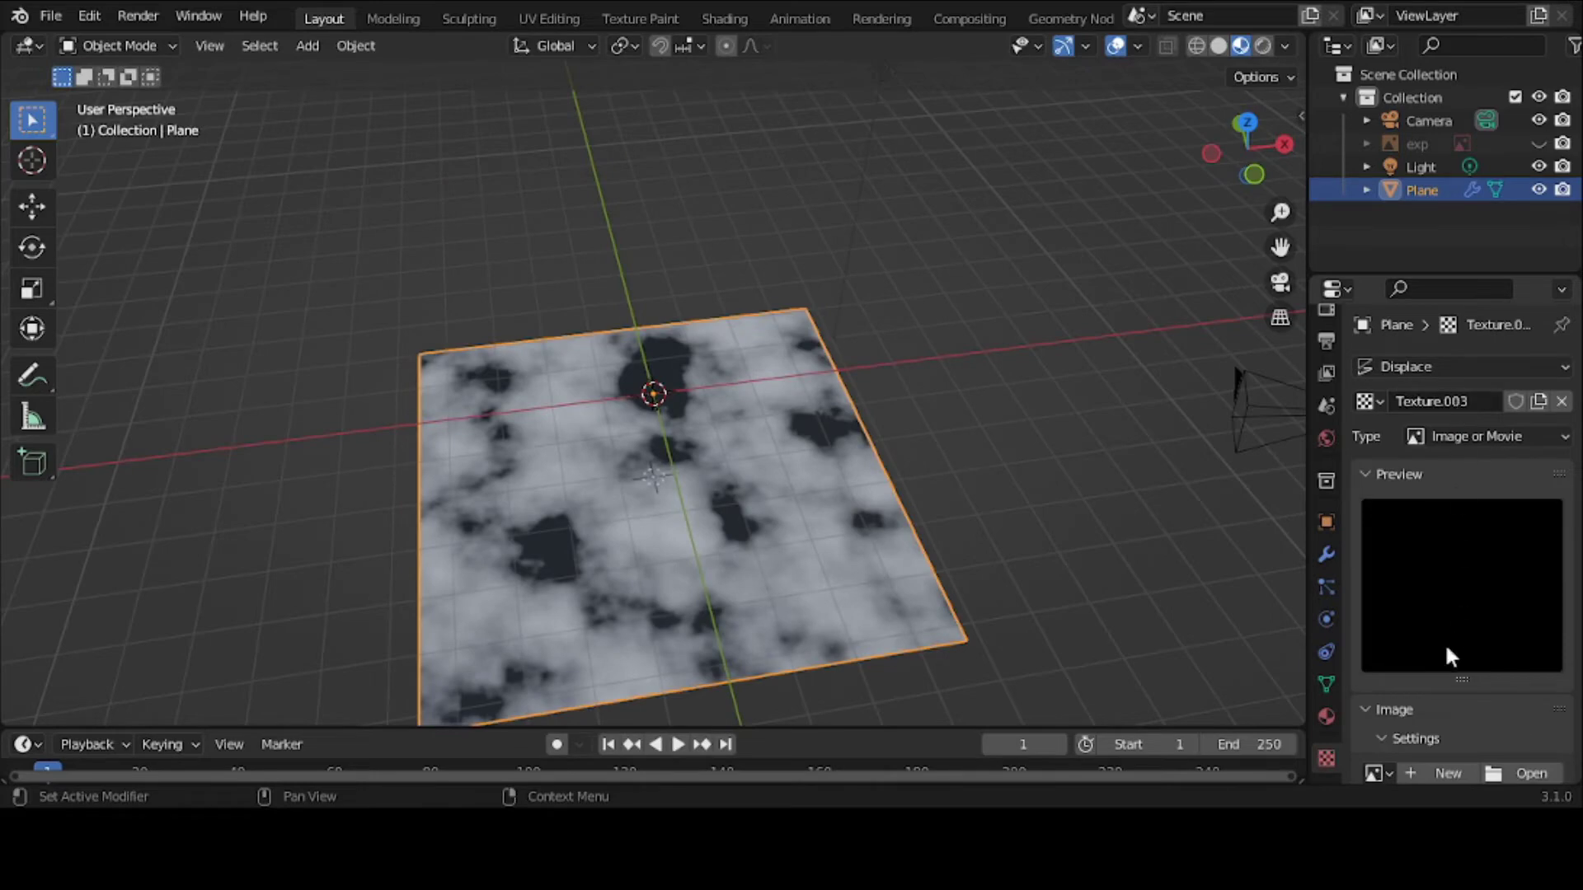
pyautogui.scroll(-3, 1445, 649)
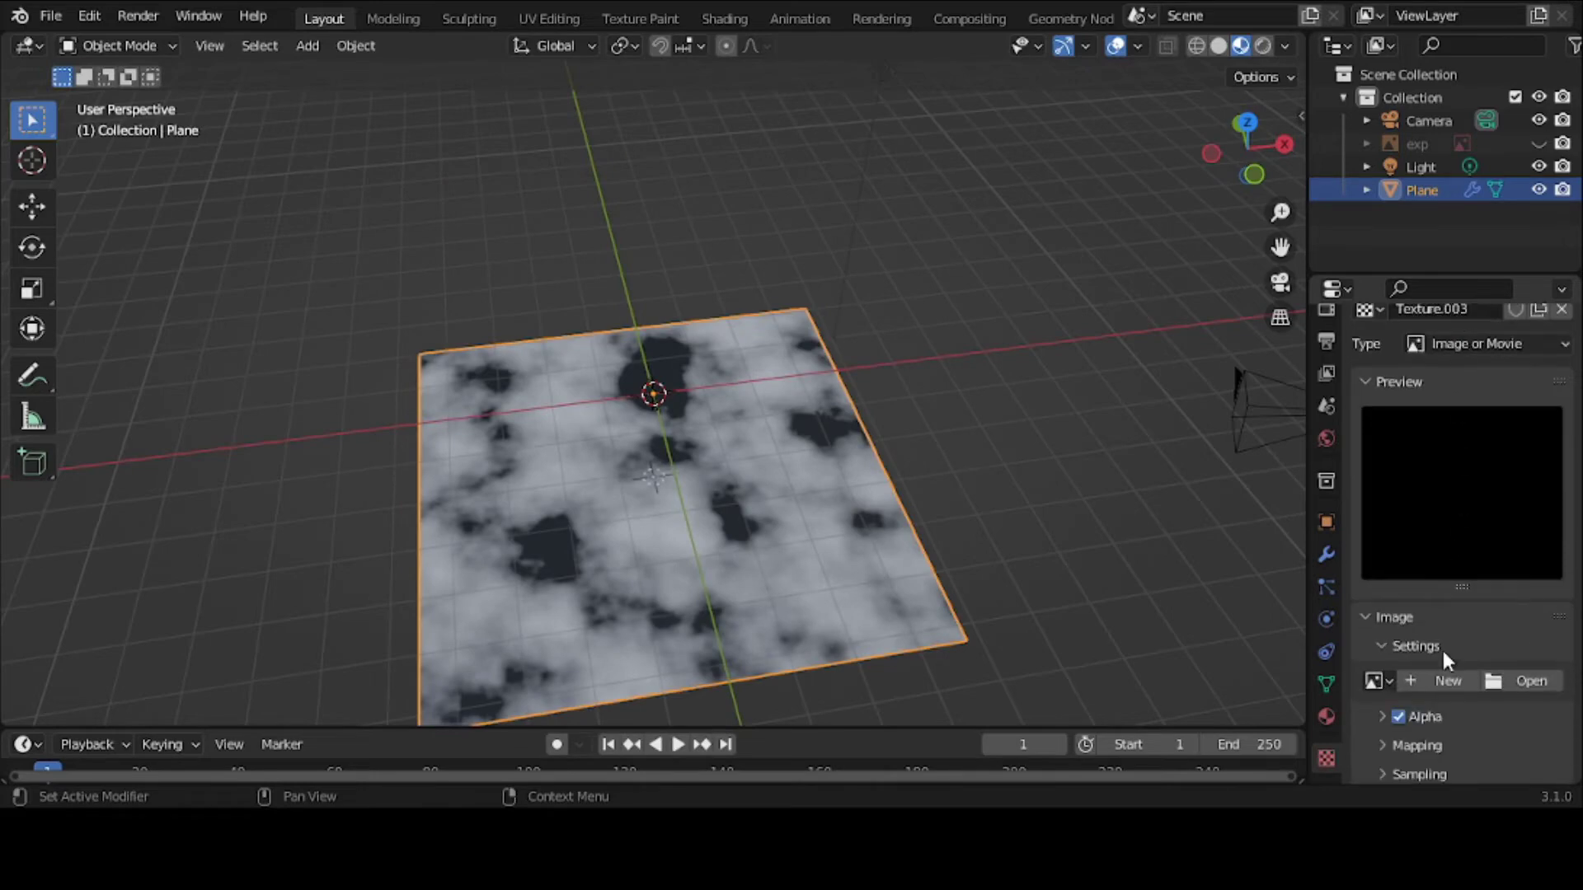
pyautogui.click(1373, 681)
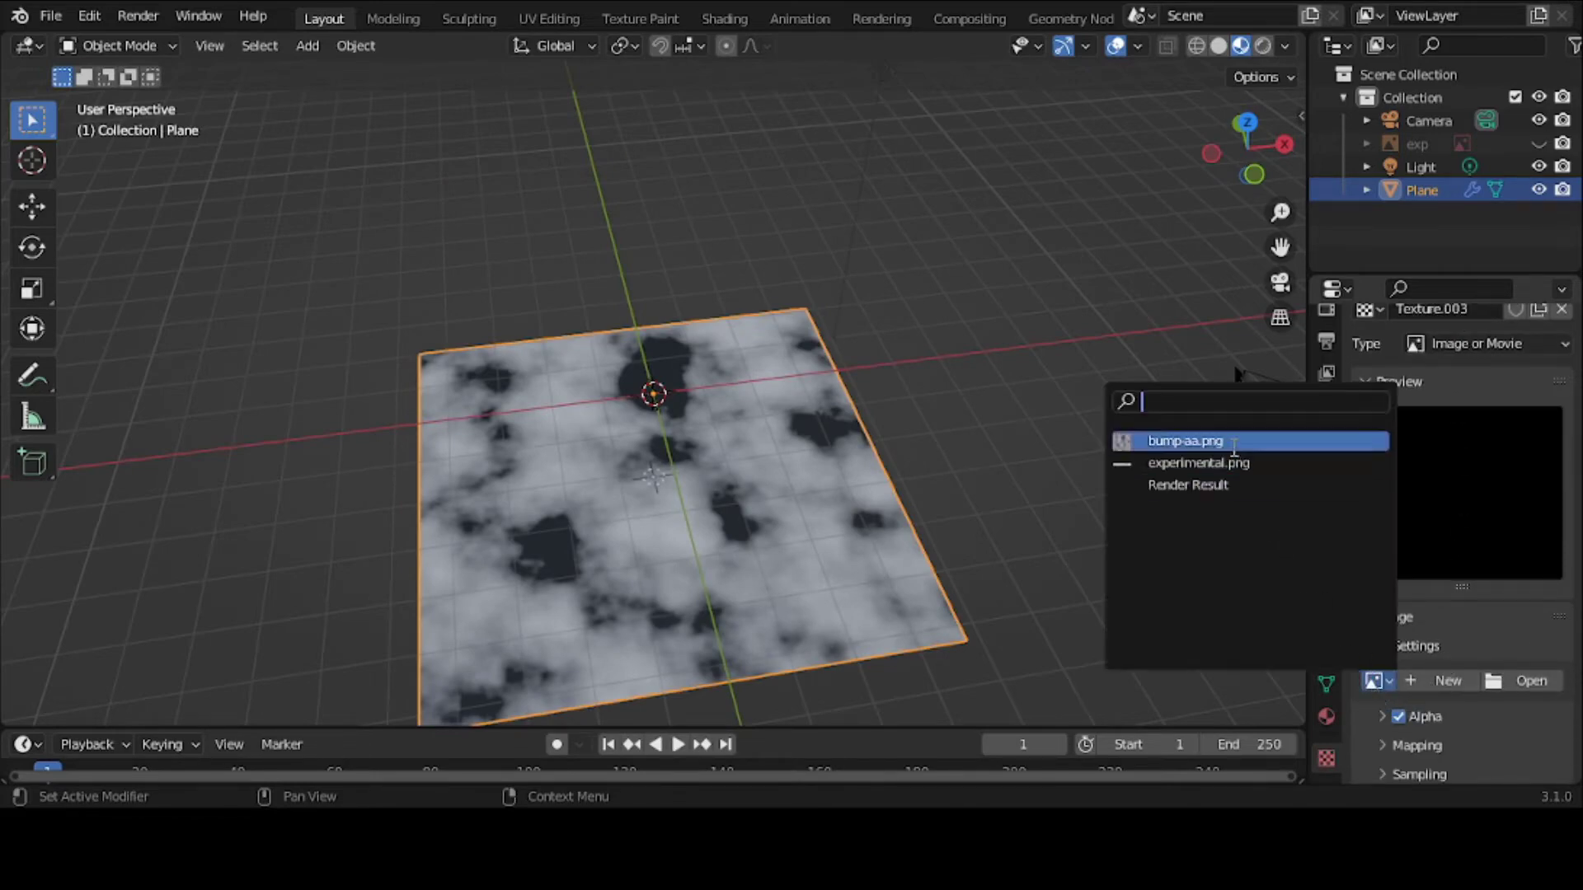
pyautogui.click(1234, 442)
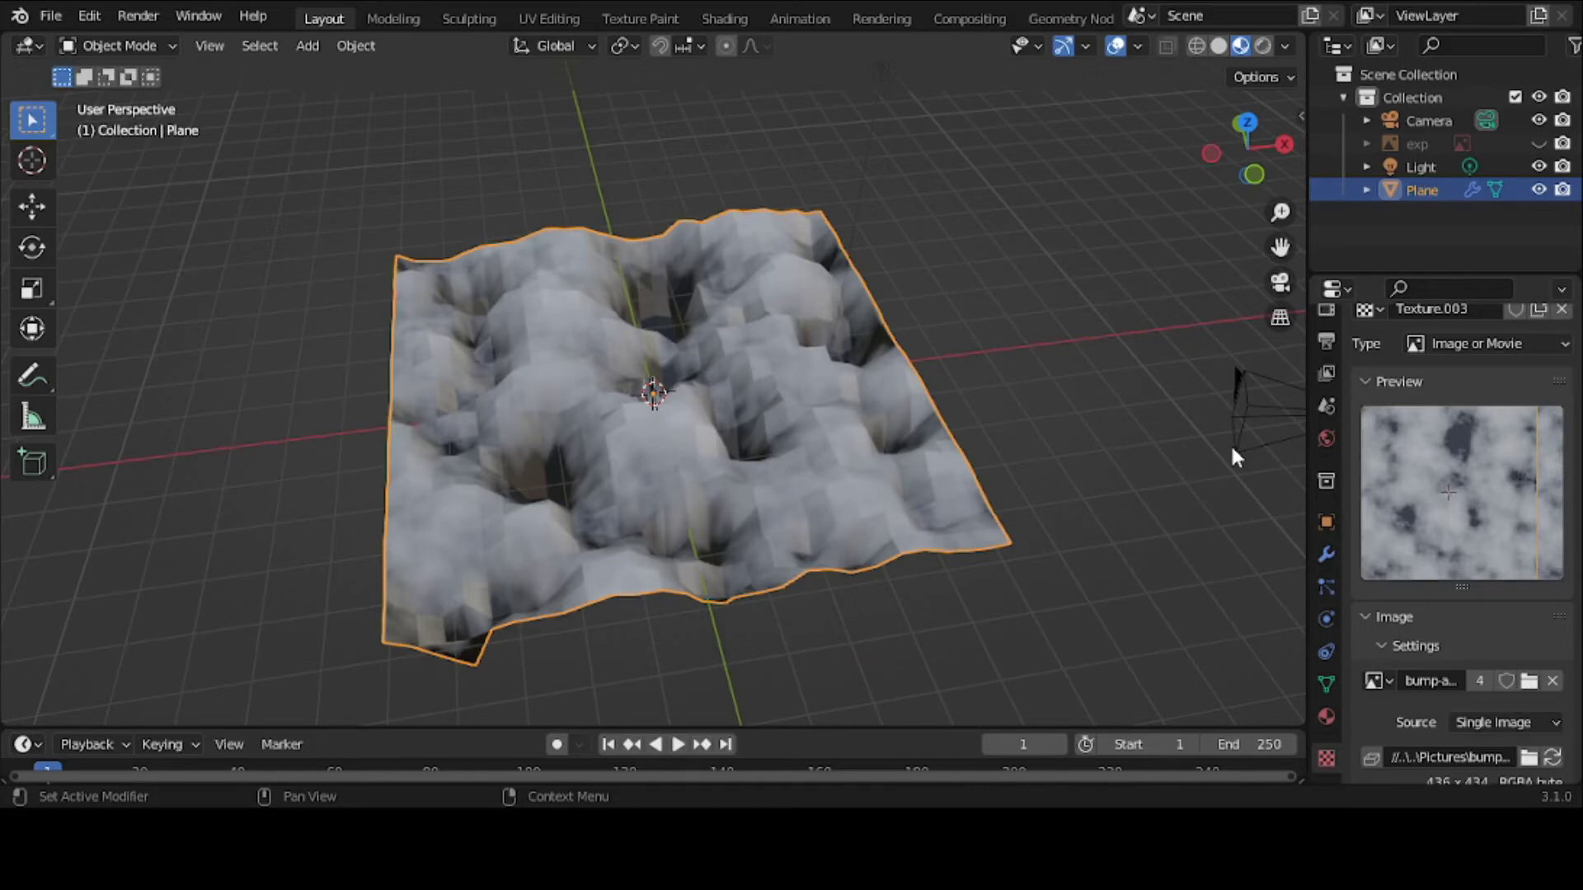
# Step: Unlink the Displace modifier's texture, set strength to 0.2 and midlevel to 0.579, and delete the modifier
pyautogui.click(1325, 554)
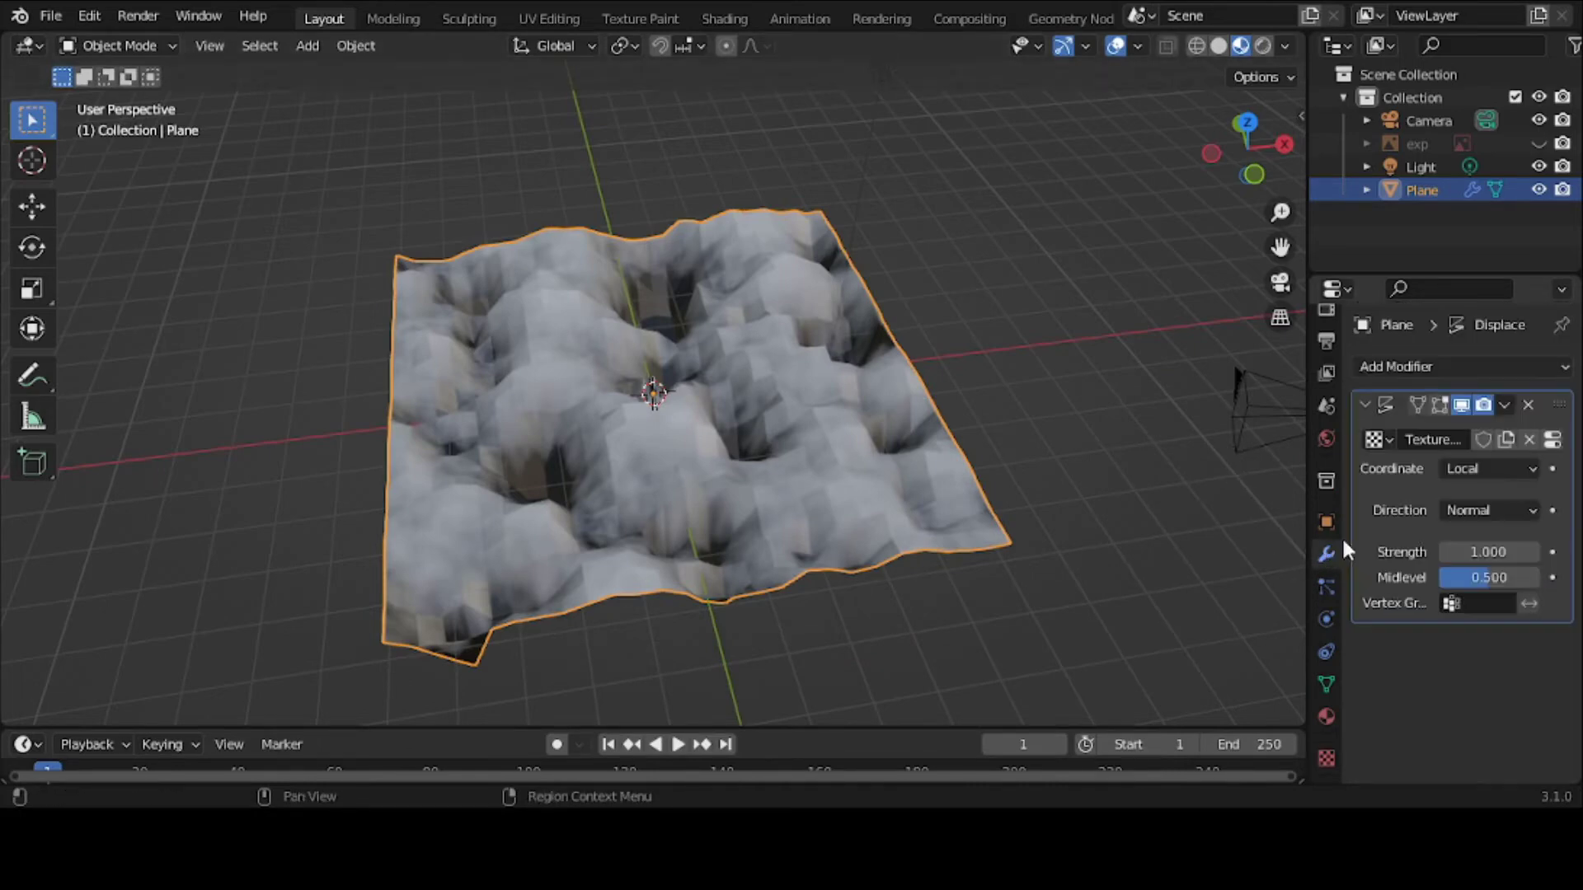
pyautogui.click(1529, 440)
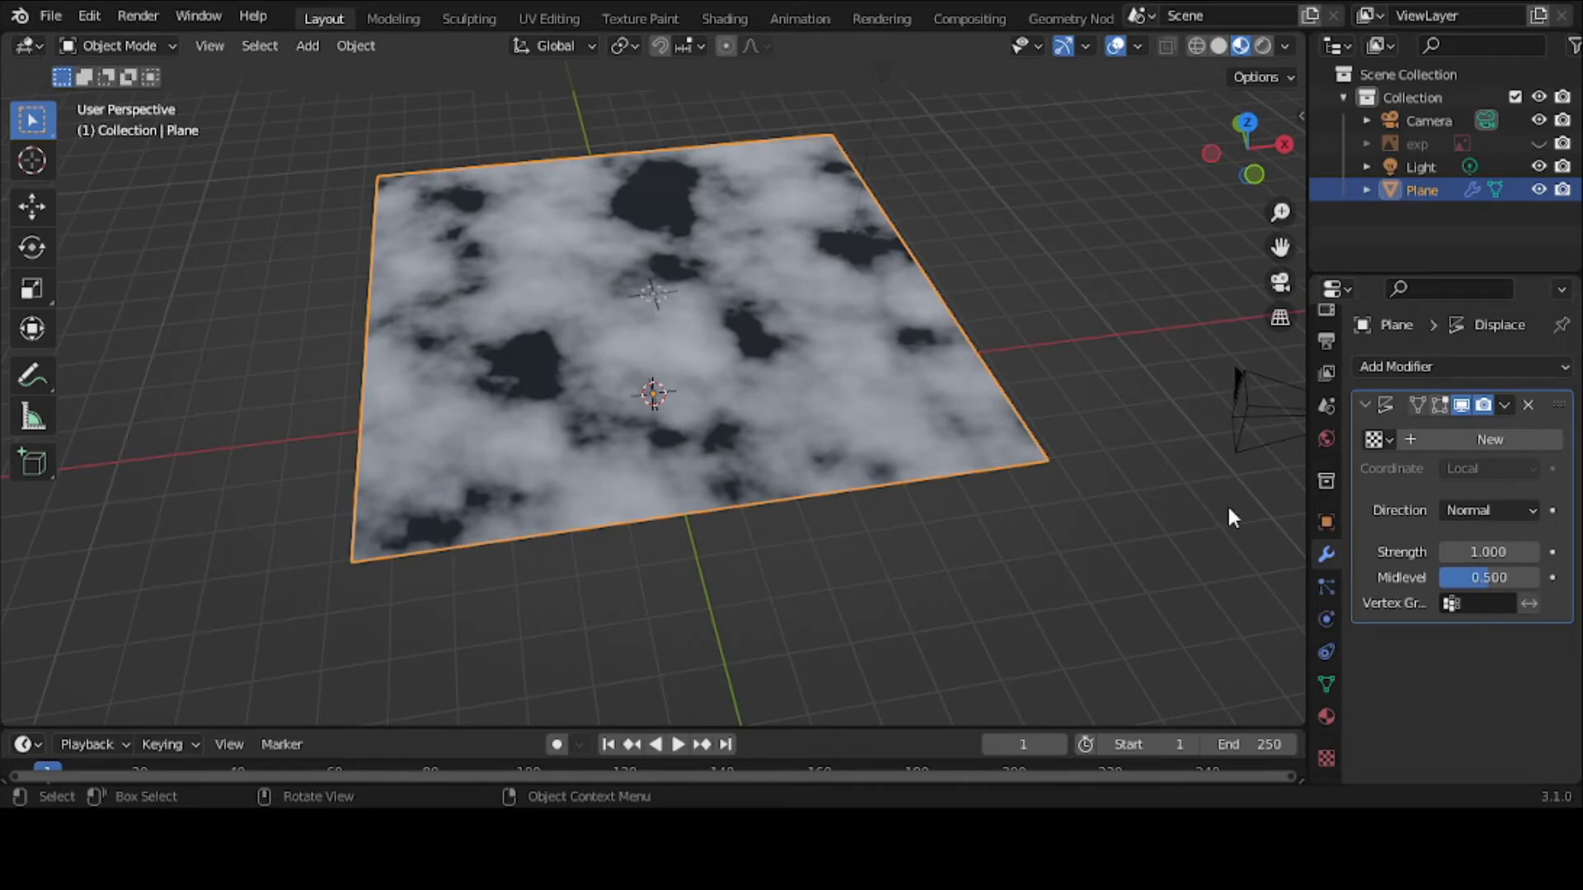
pyautogui.moveTo(1484, 551)
pyautogui.mouseDown()
pyautogui.moveTo(1533, 552)
pyautogui.moveTo(1475, 556)
pyautogui.moveTo(1463, 577)
pyautogui.moveTo(1482, 575)
pyautogui.mouseUp()
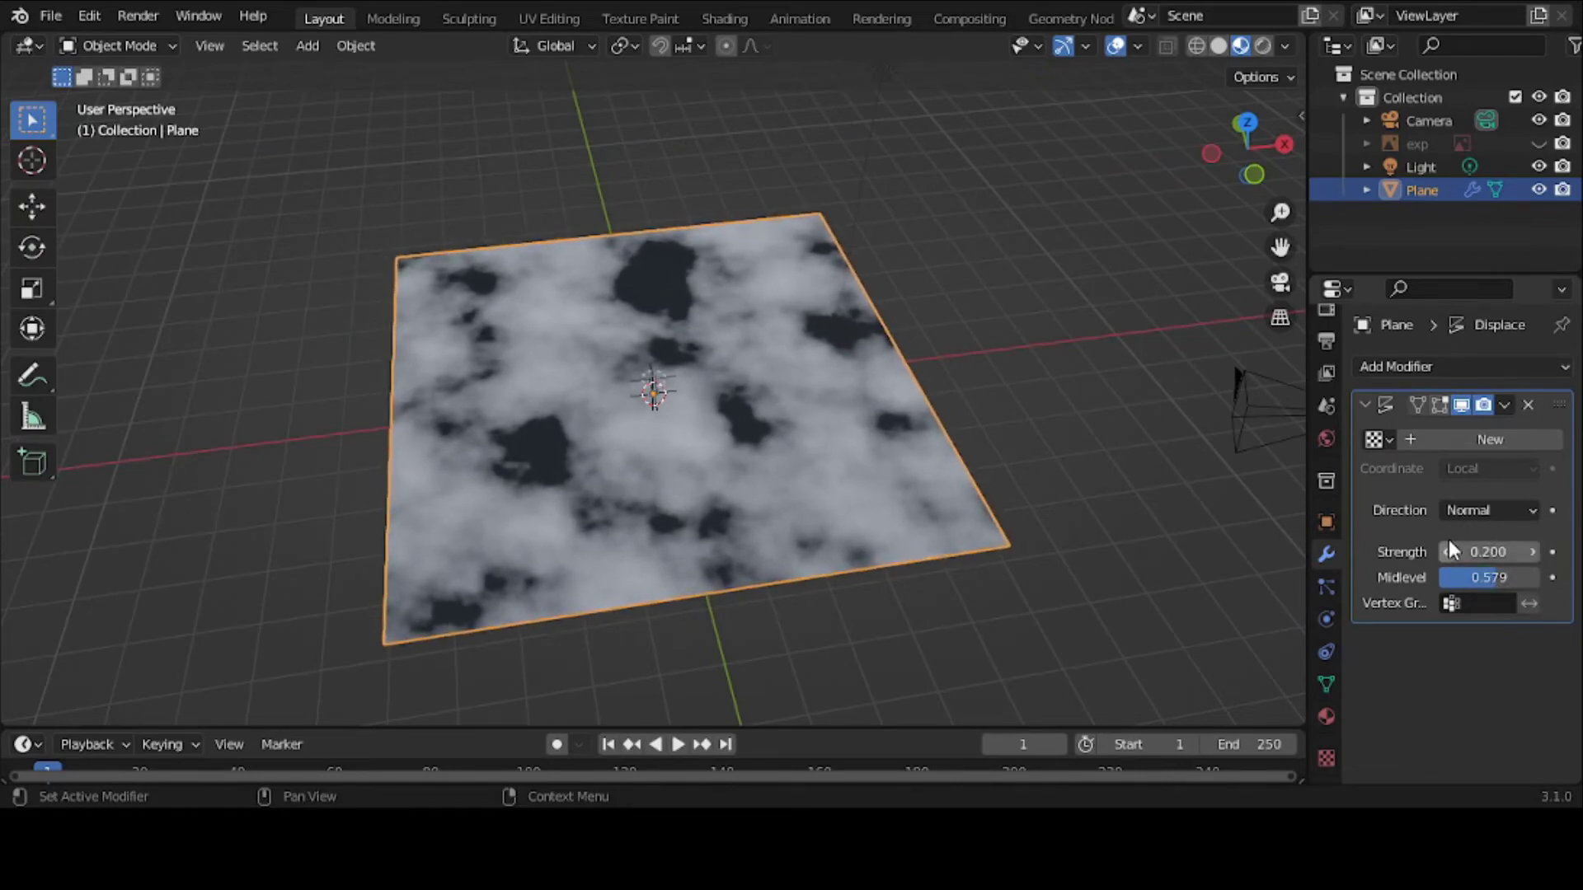
pyautogui.click(1528, 404)
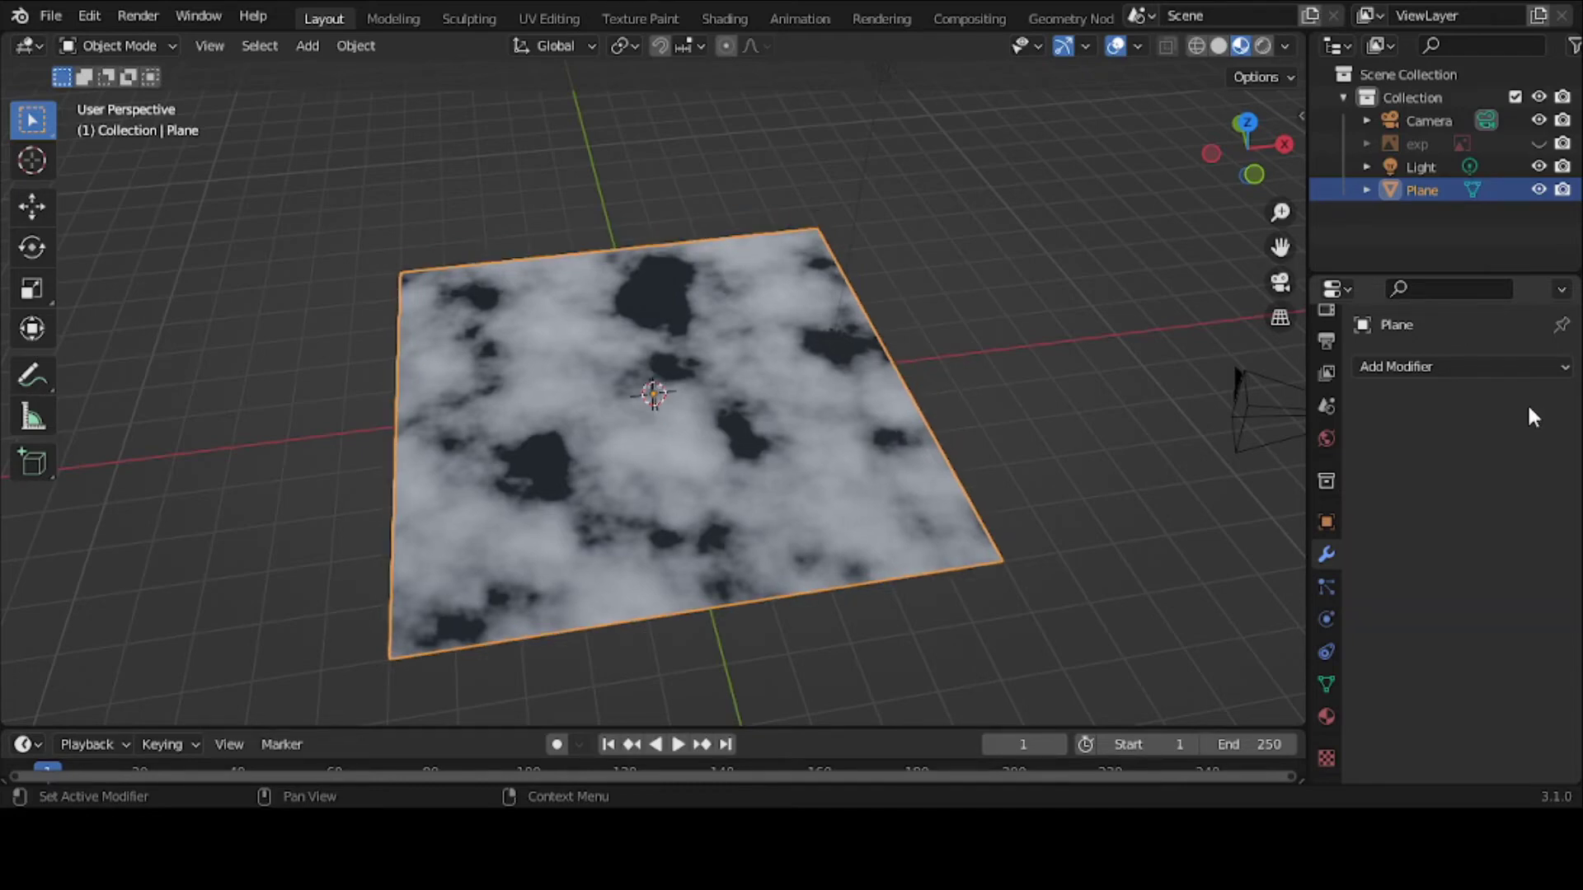
# Step: Add a new Displace modifier to the plane and set its strength to 0
pyautogui.click(1560, 364)
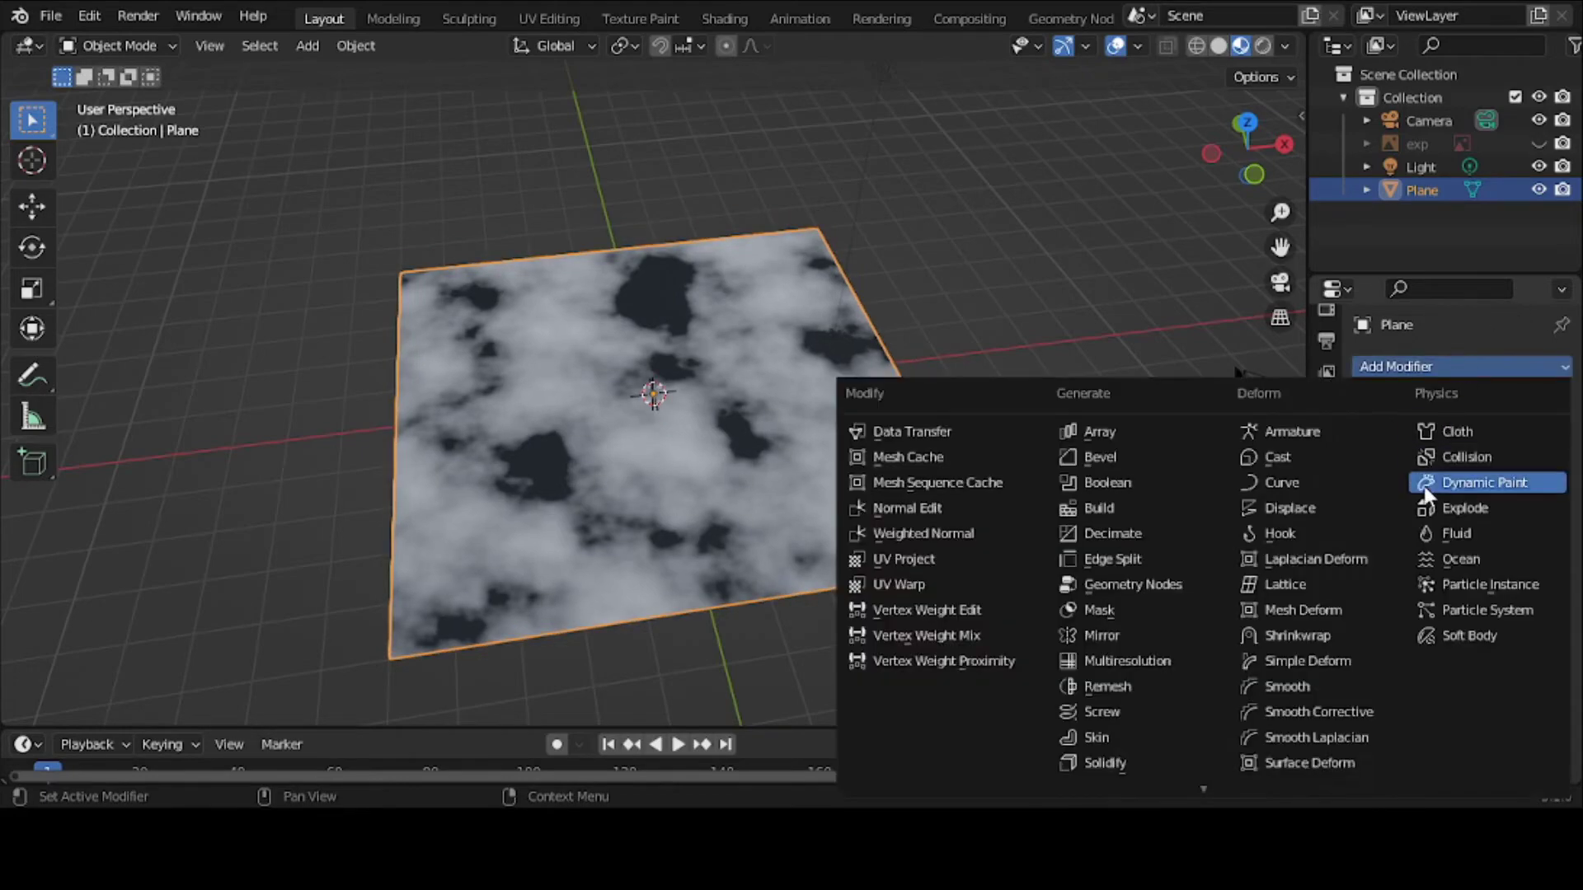
pyautogui.click(1353, 509)
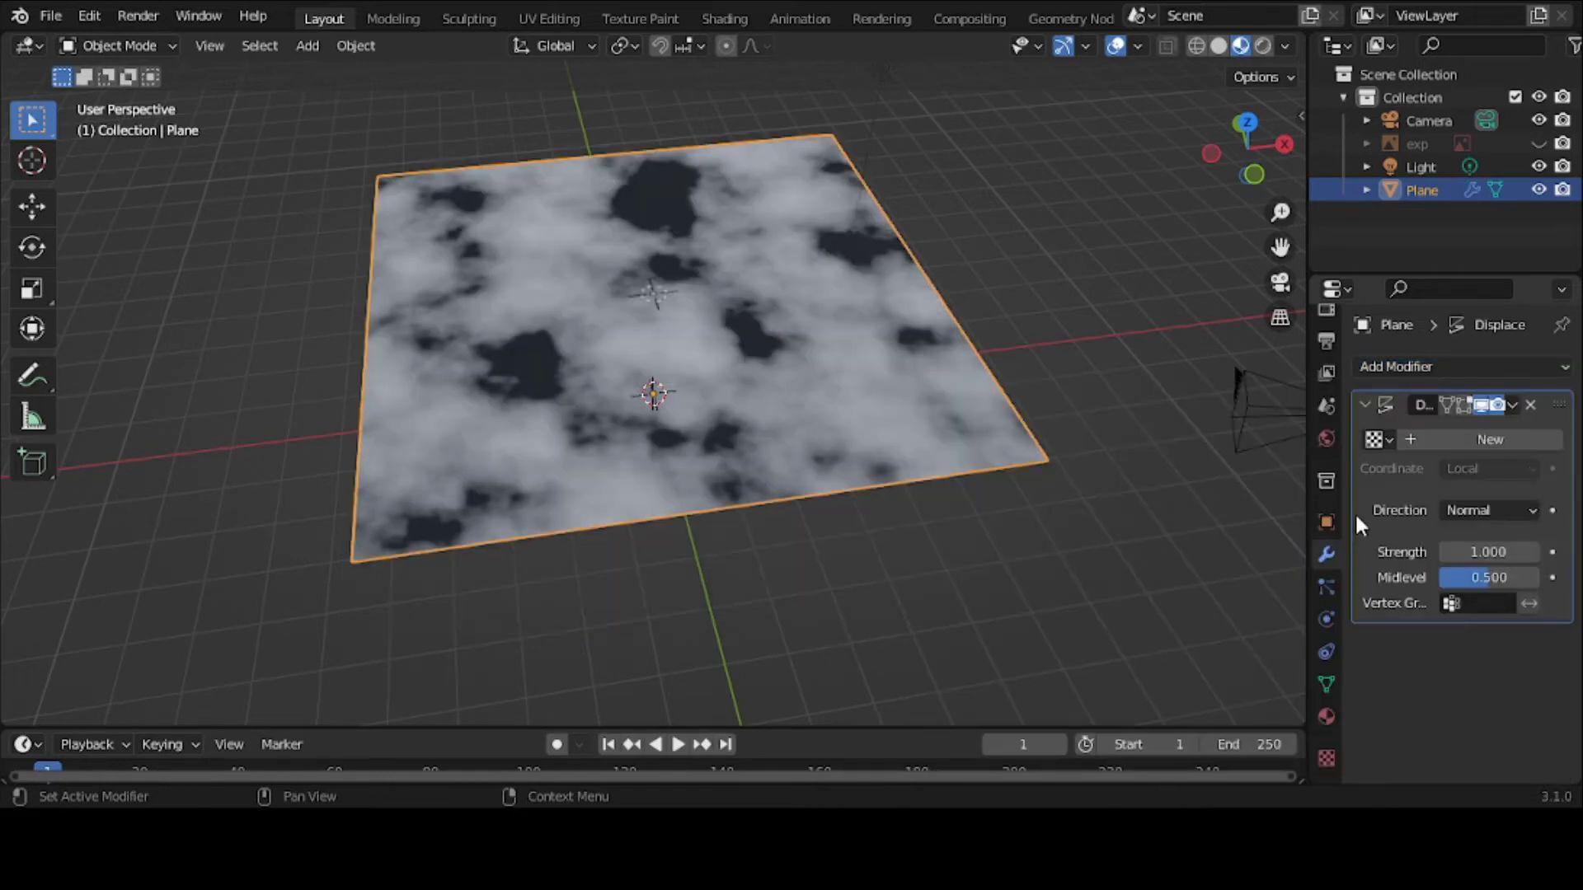
pyautogui.moveTo(1484, 552); pyautogui.dragTo(1451, 552)
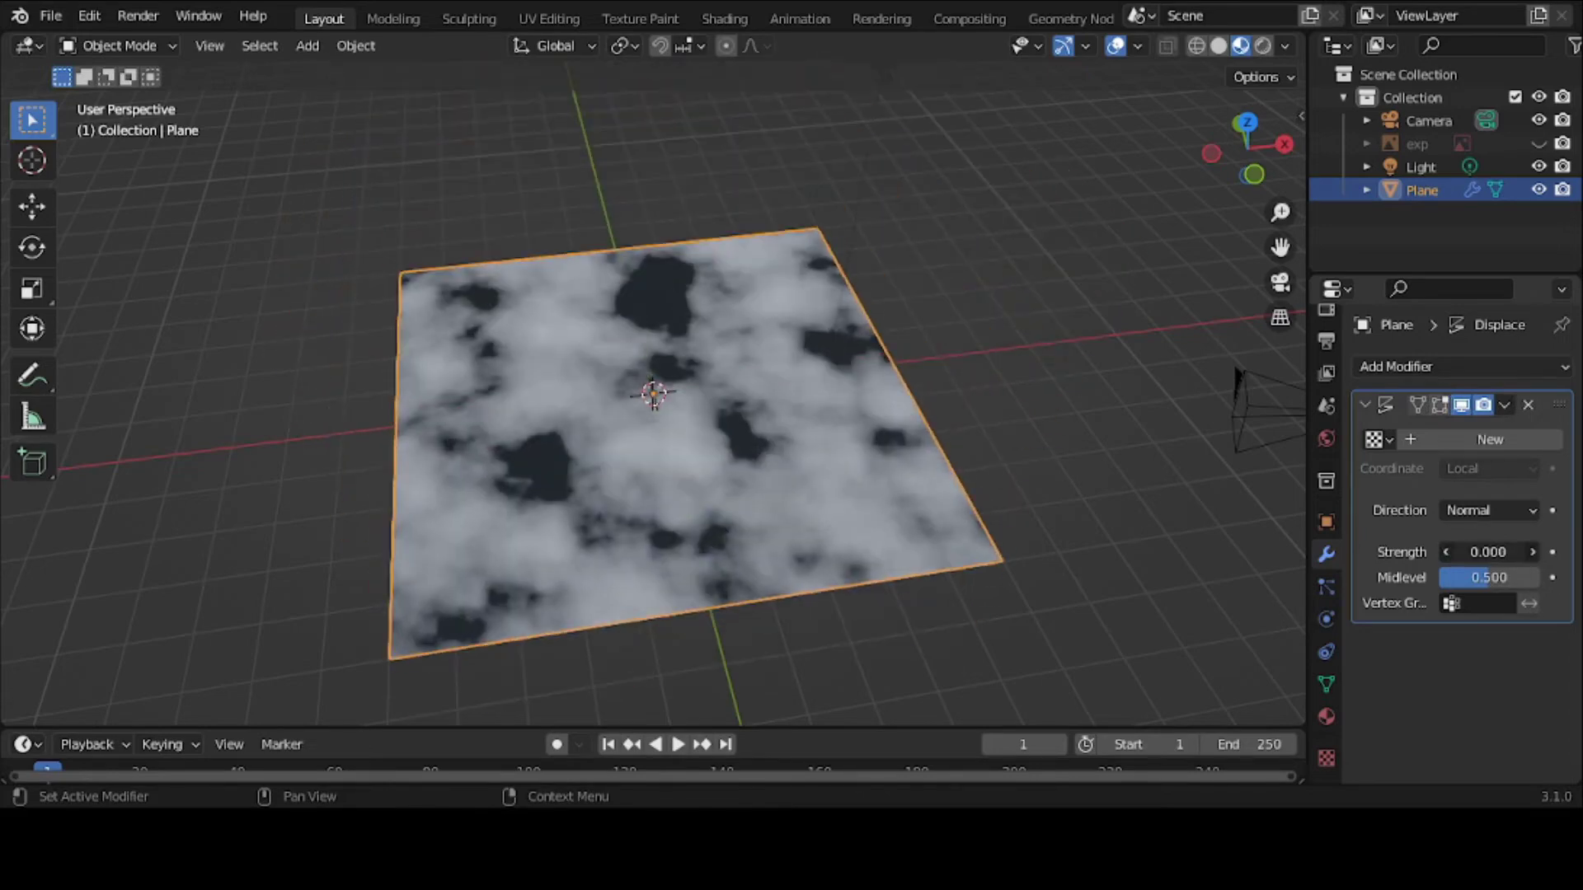
# Step: Create a new texture for the zero-strength Displace modifier and load bump-aa.png as its image
pyautogui.click(1326, 758)
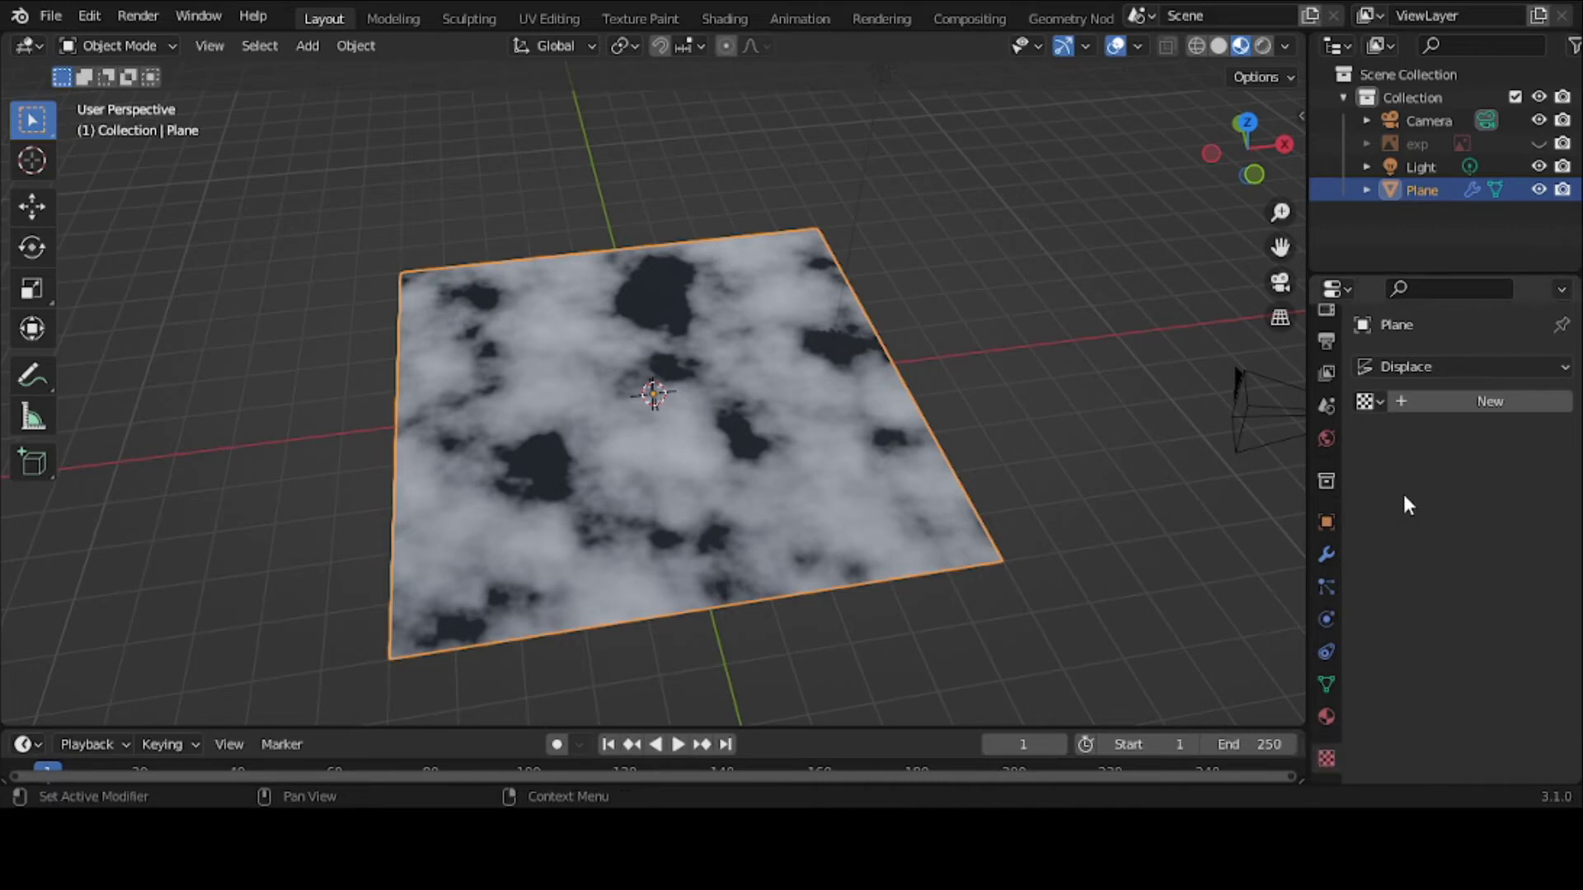
pyautogui.click(1435, 404)
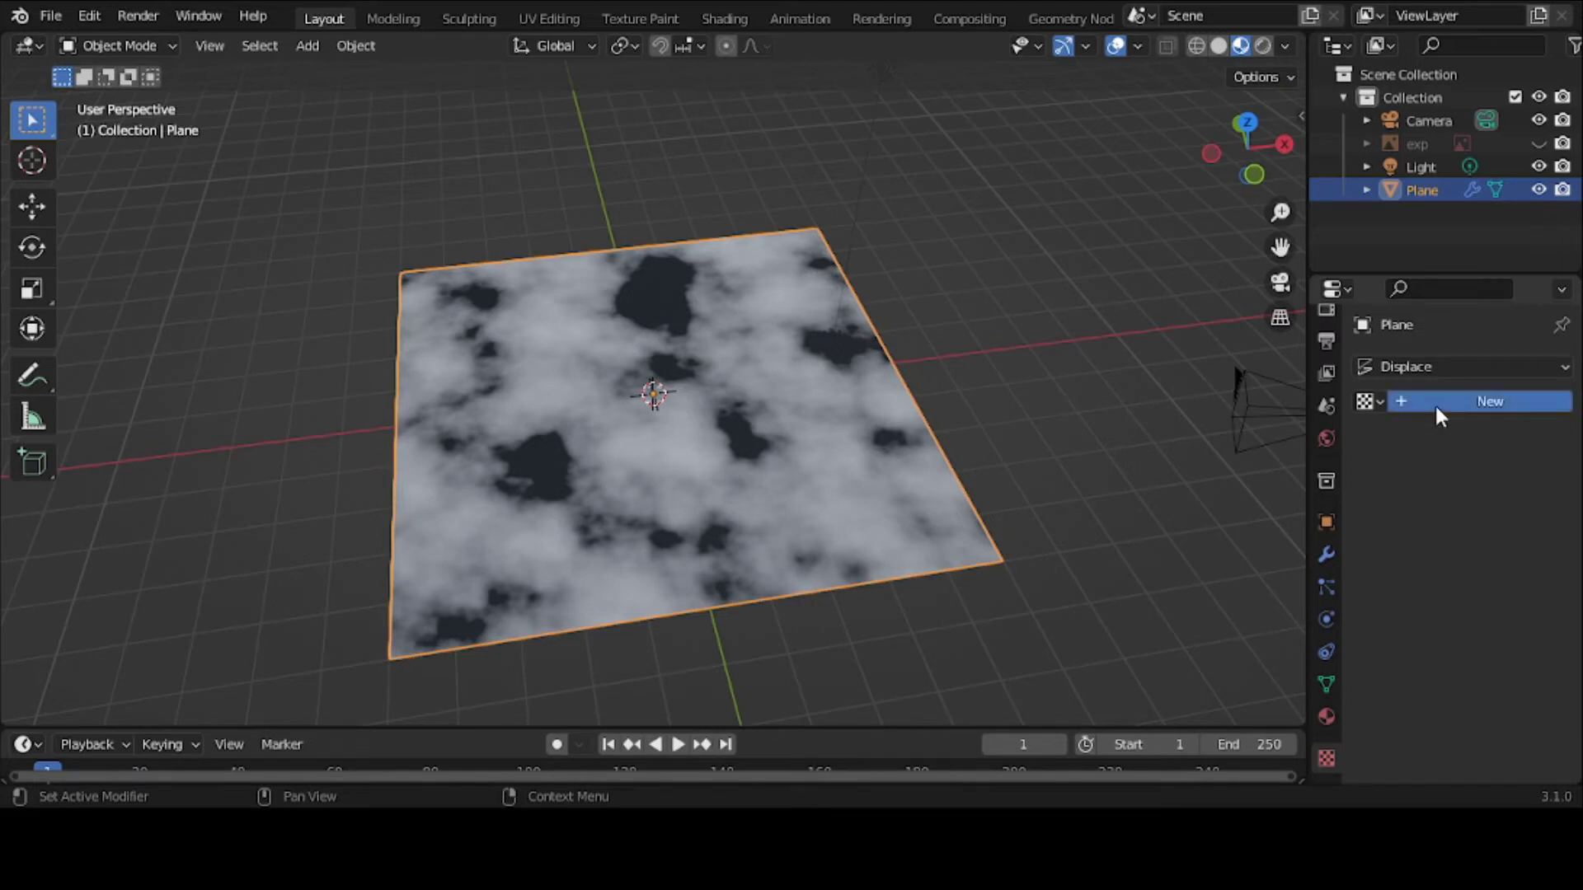
pyautogui.scroll(-3, 1444, 606)
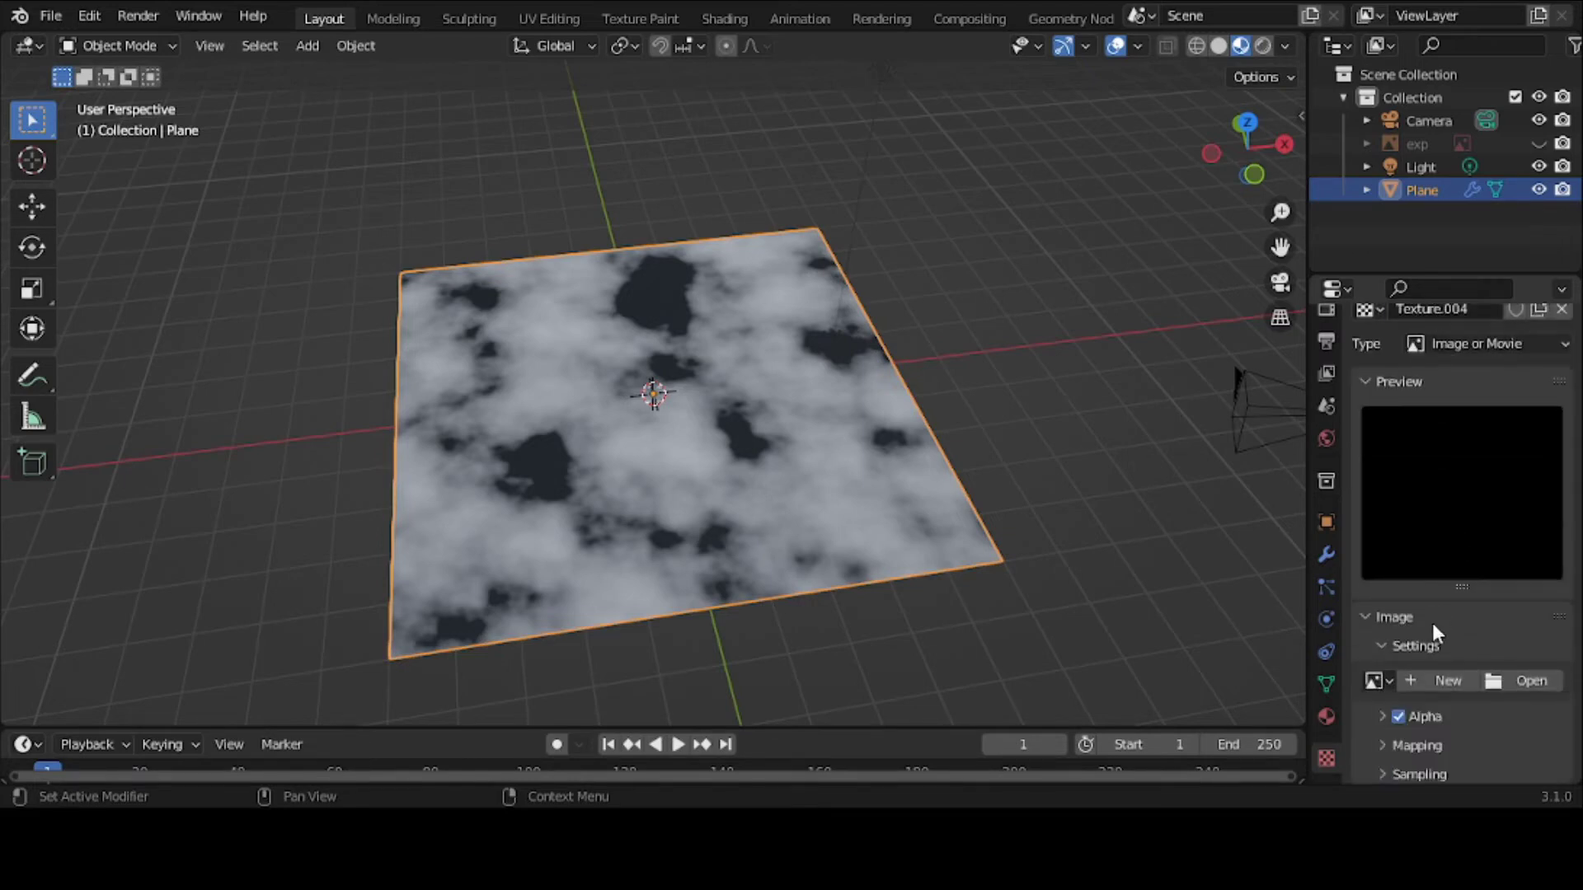
pyautogui.click(1362, 678)
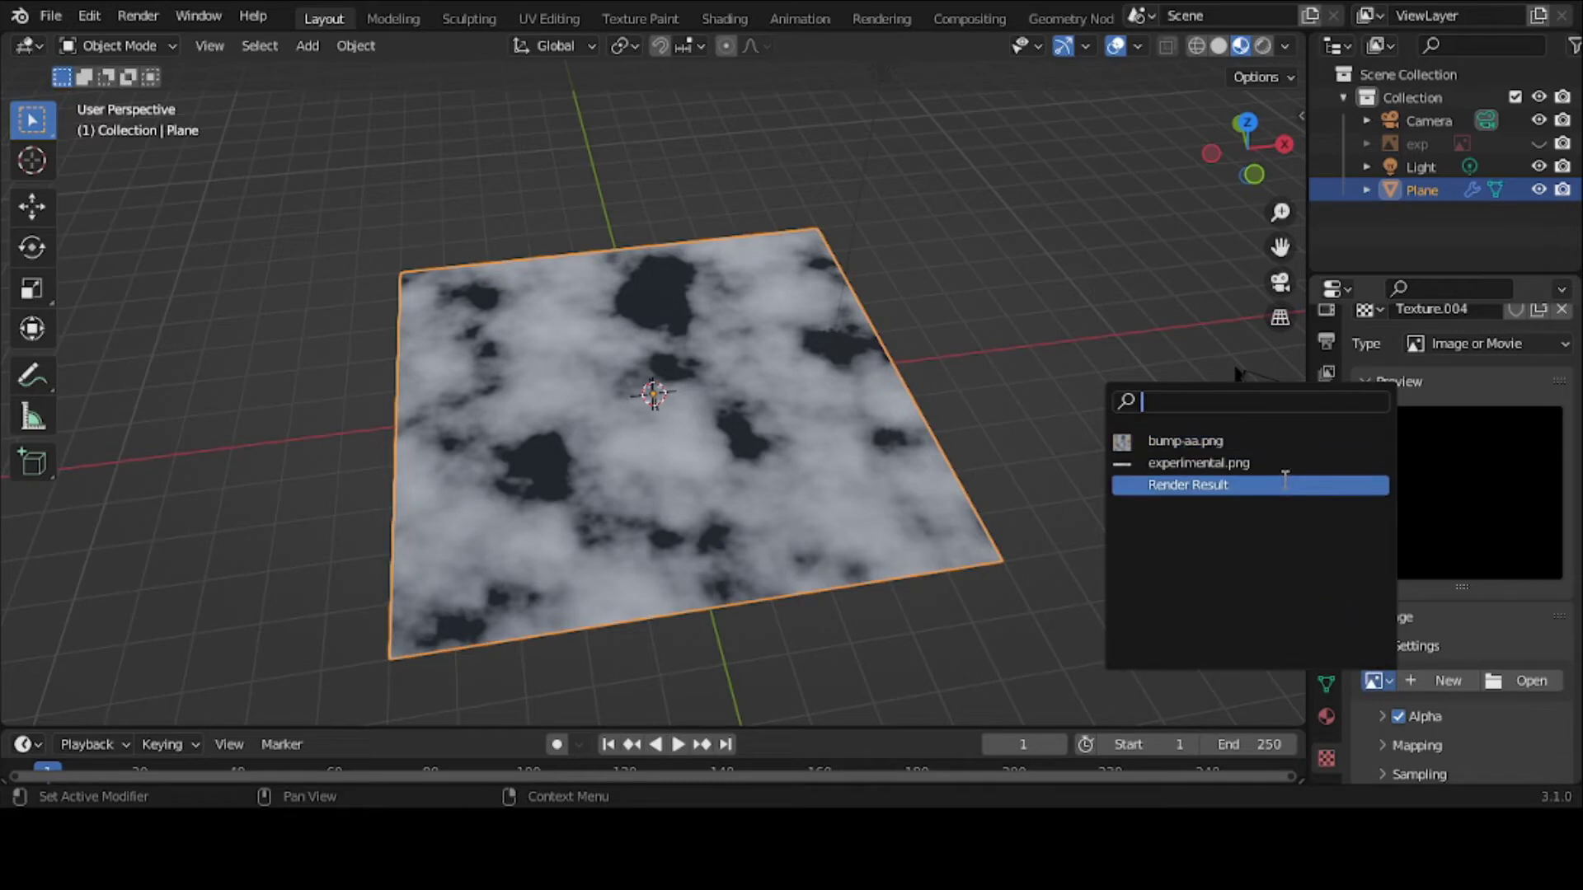
pyautogui.click(1277, 441)
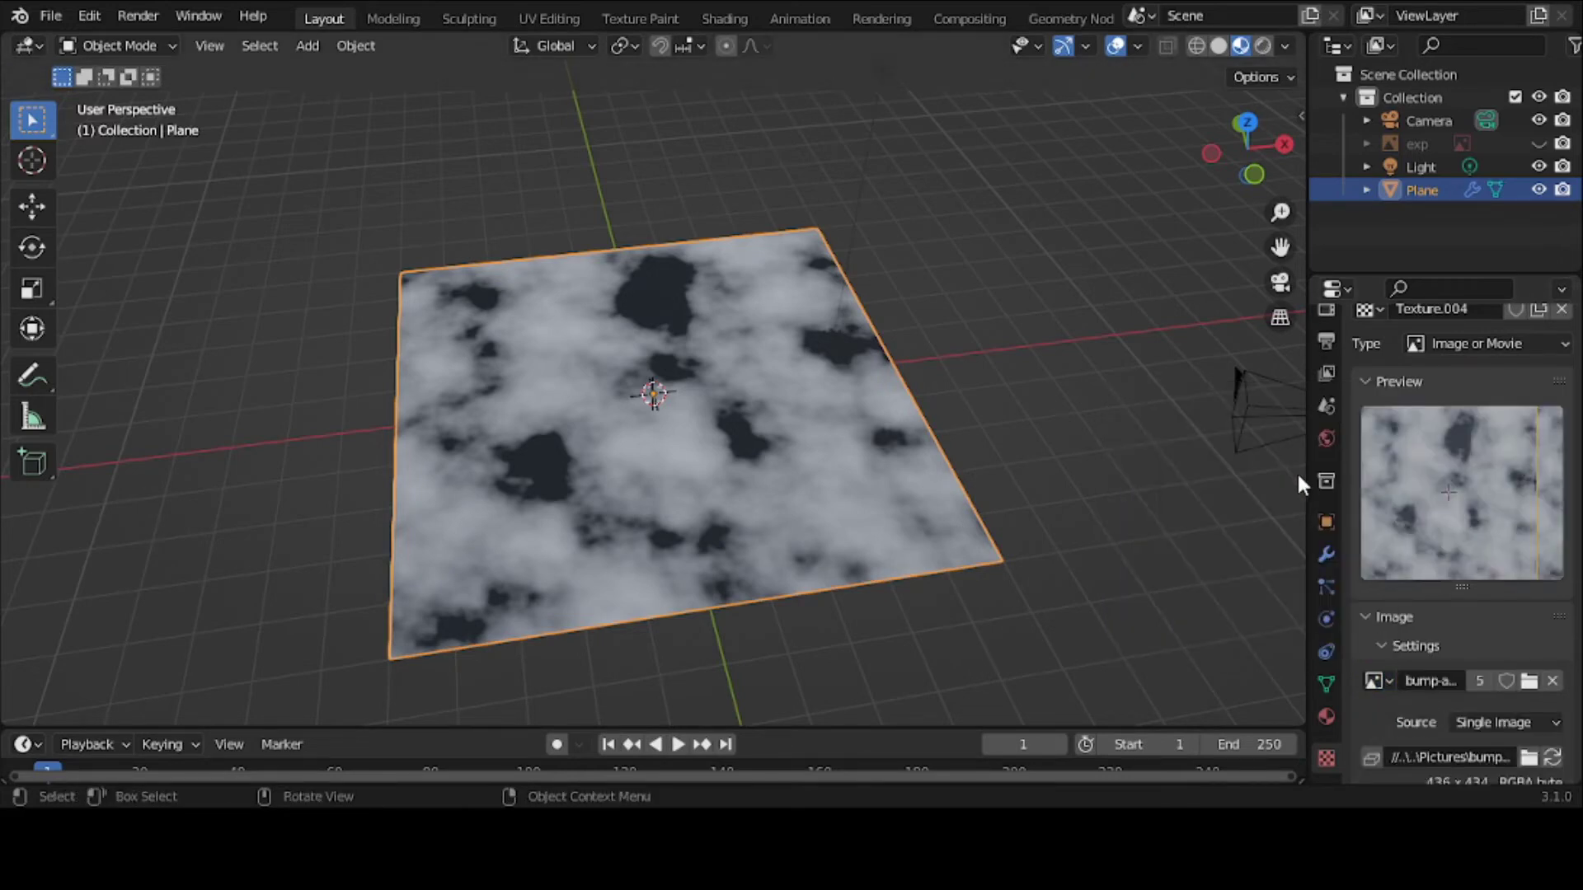
# Step: Try Displace strengths of 1.2 and 1.1 on the plane, and reset the strength to 0
pyautogui.click(1324, 559)
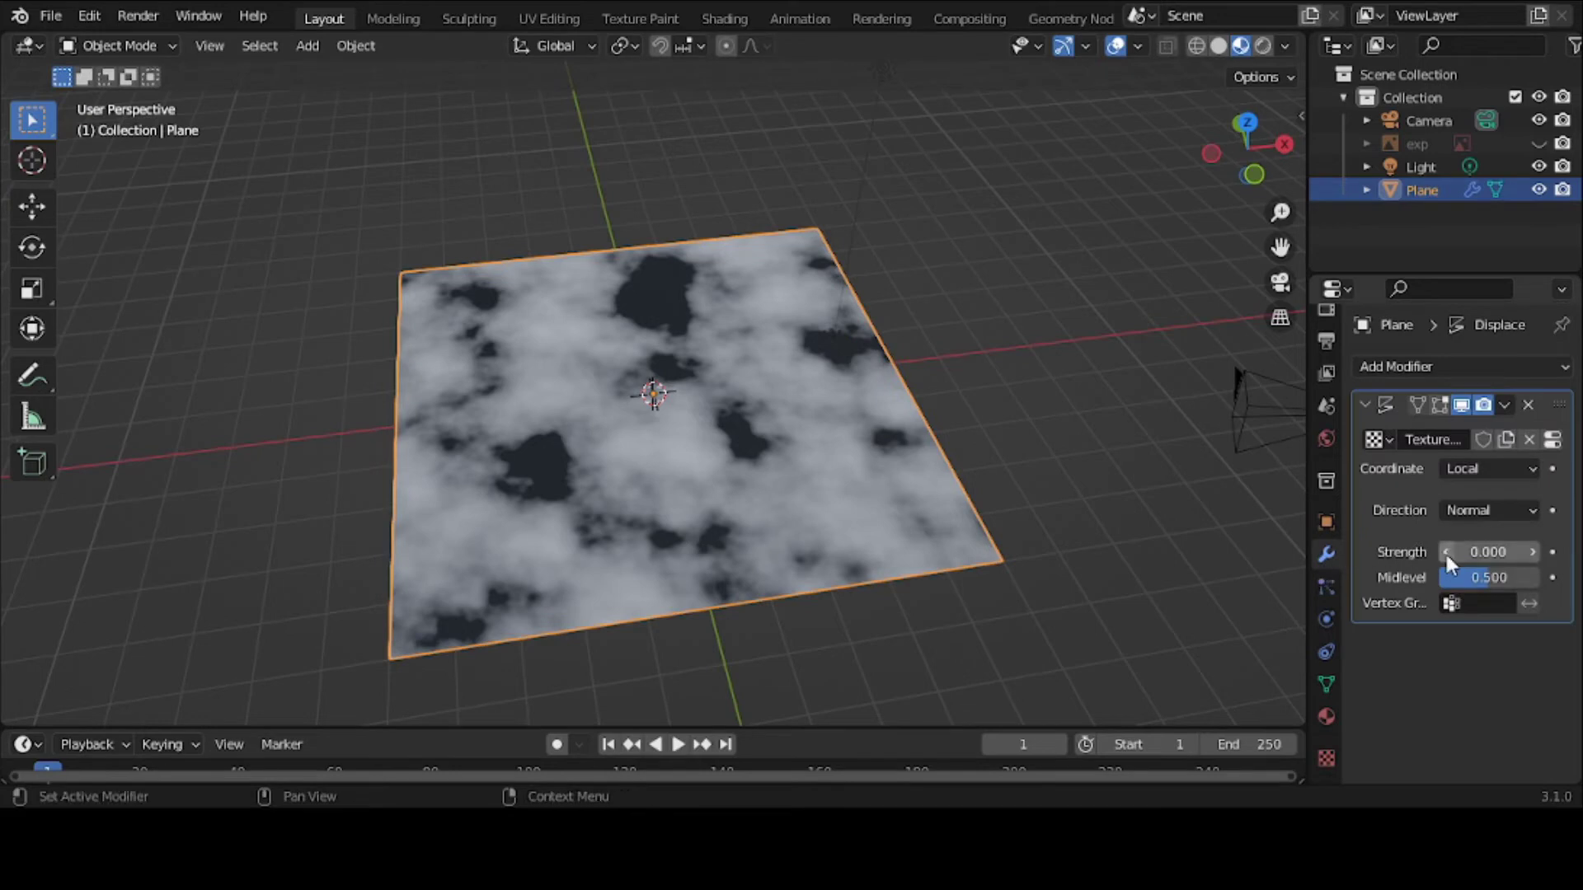
pyautogui.moveTo(1488, 551)
pyautogui.mouseDown()
pyautogui.moveTo(1529, 552)
pyautogui.moveTo(1513, 552)
pyautogui.mouseUp()
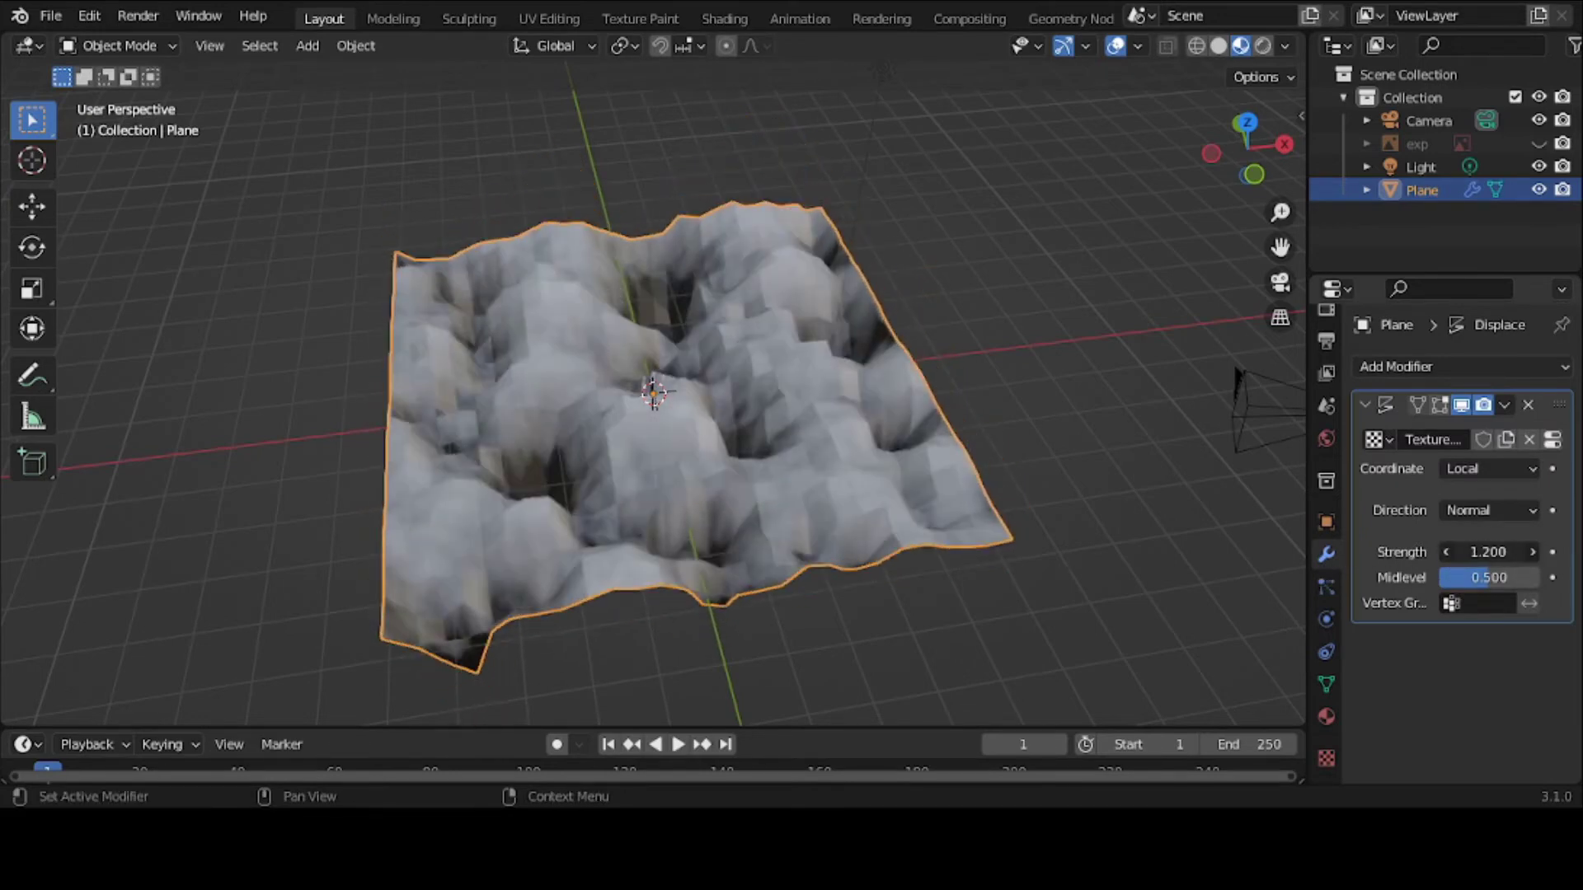
pyautogui.click(1450, 553)
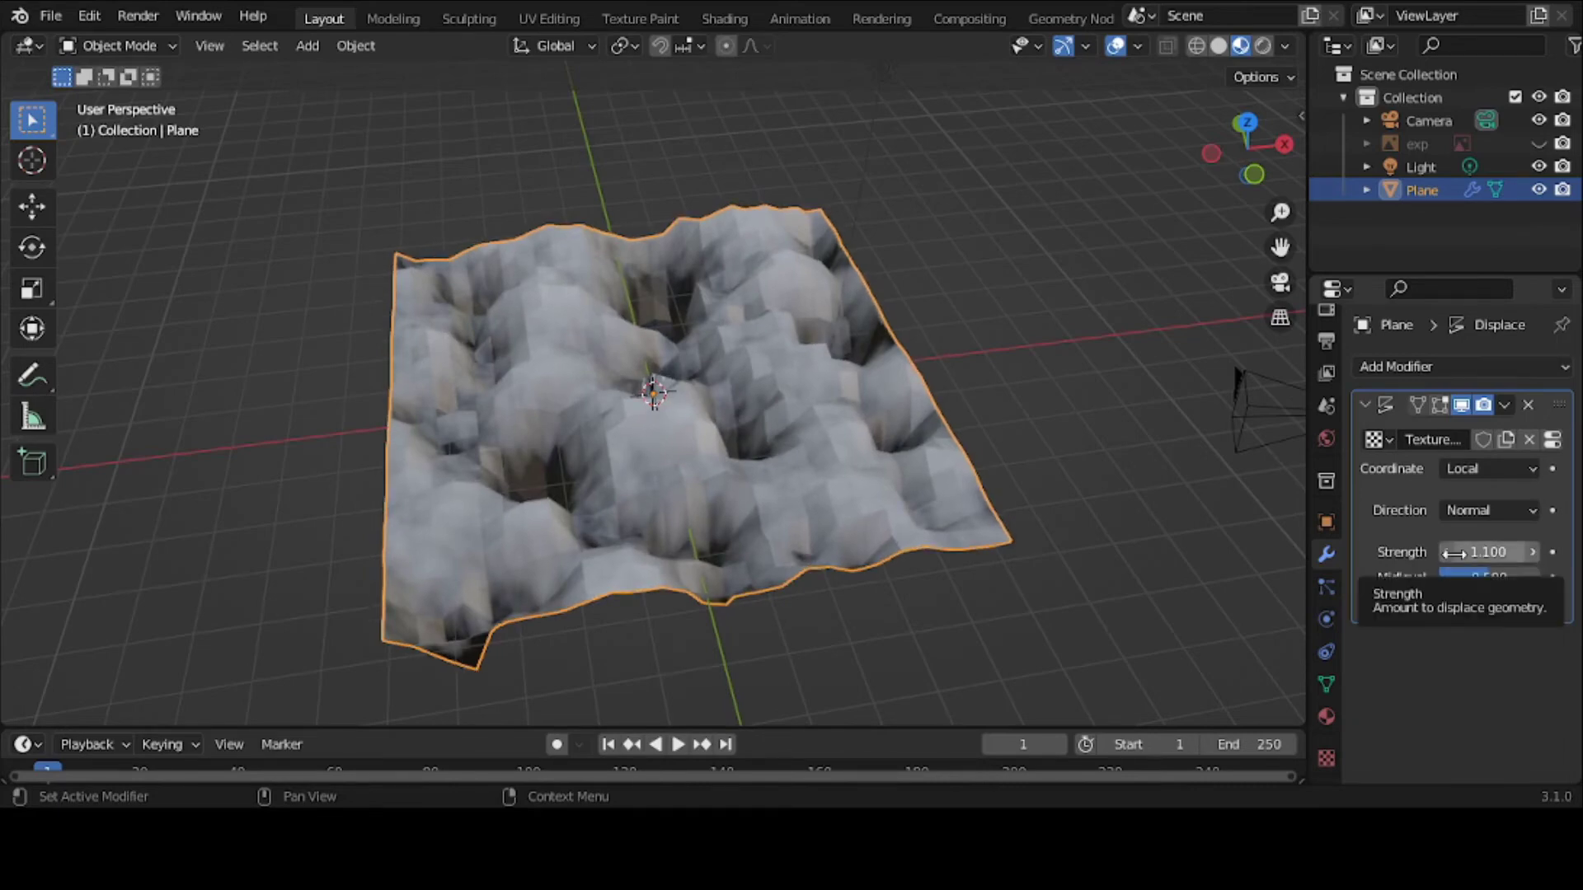
pyautogui.click(1489, 551)
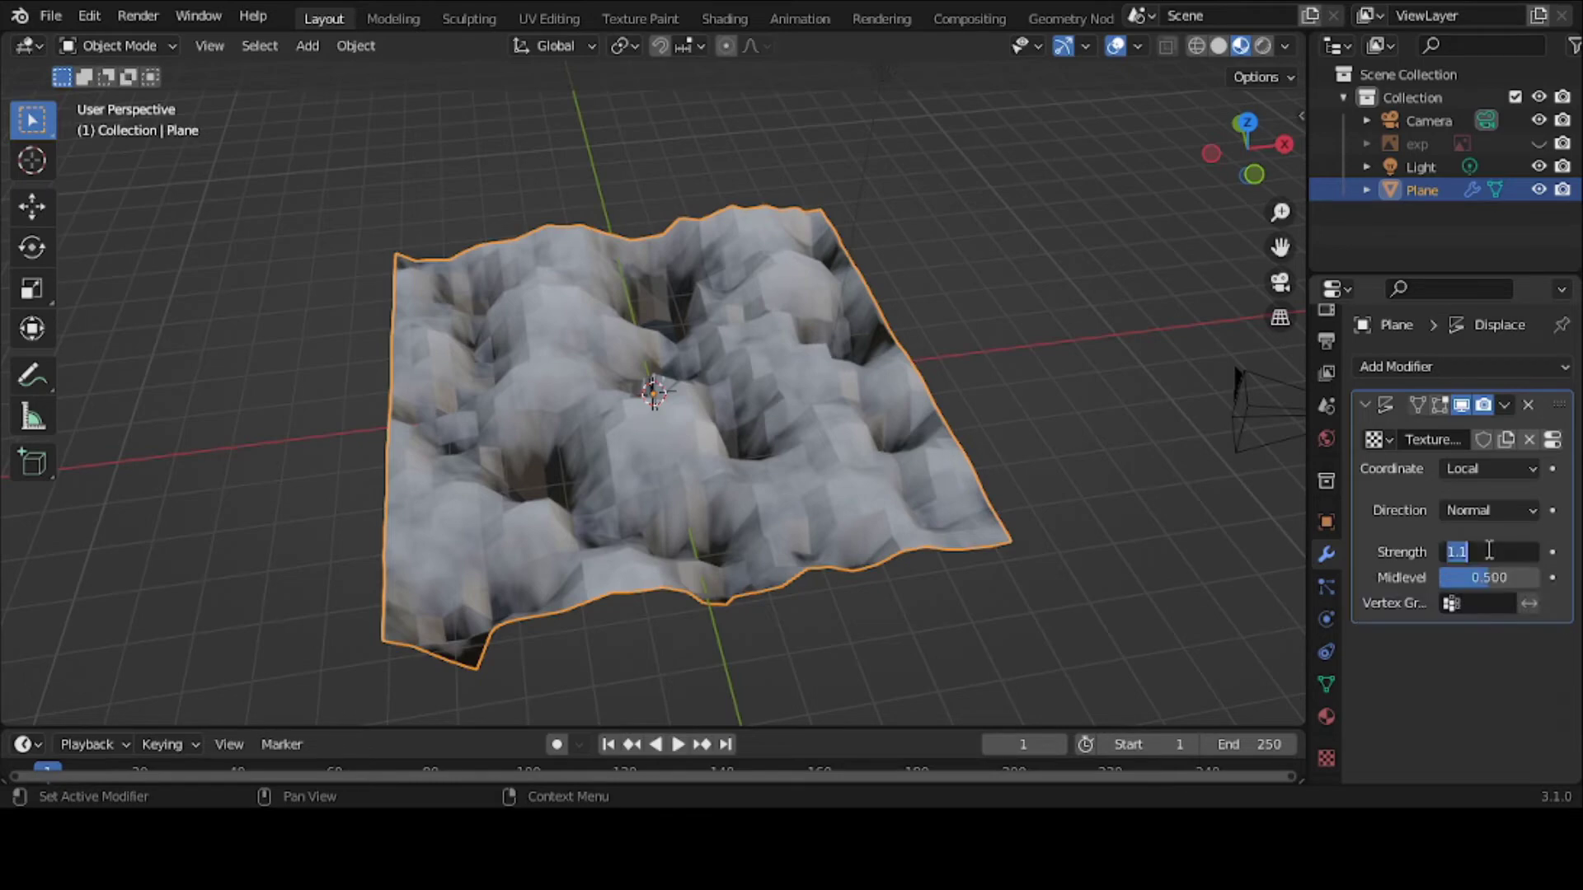
pyautogui.write('0')
pyautogui.press('Return')
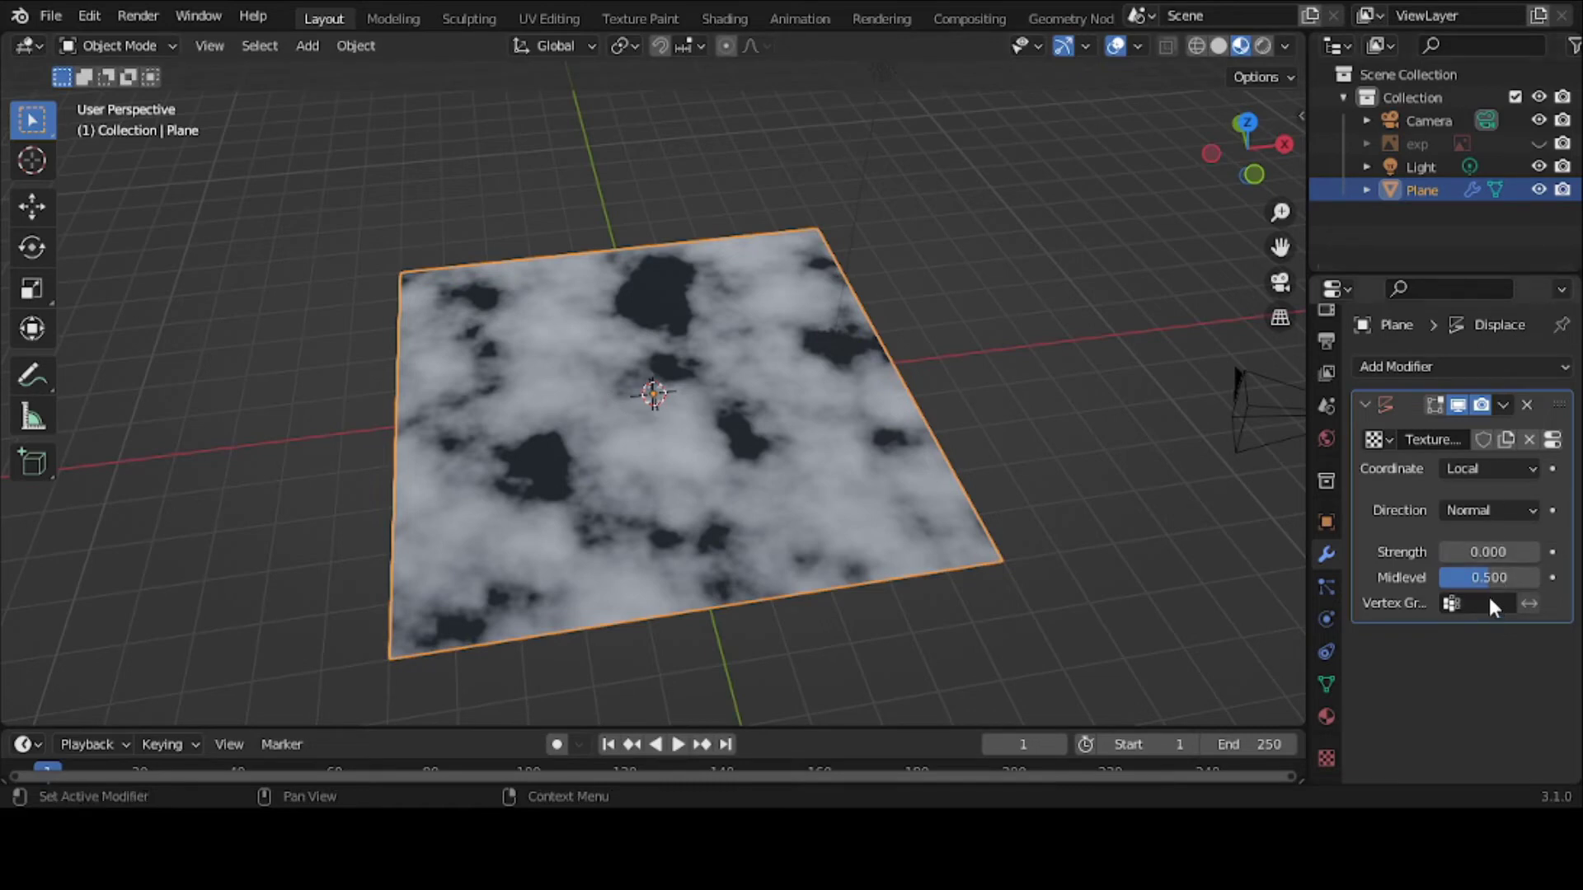
# Step: Test subtle relief on the plane by setting the Displace strength to 0.1 and to 0.2
pyautogui.click(1474, 552)
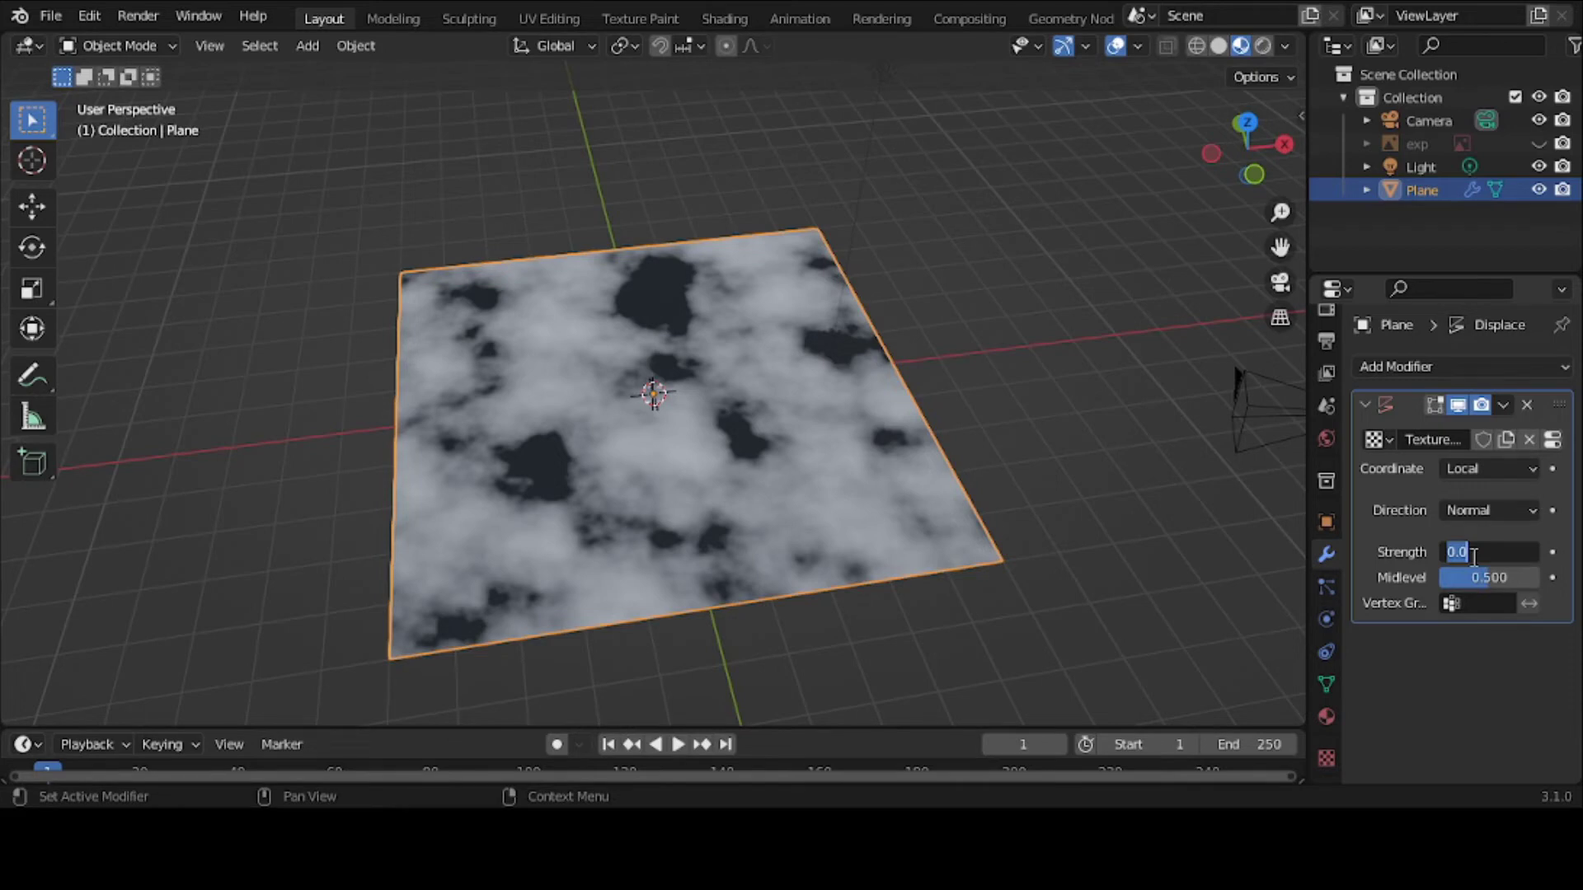
pyautogui.press('BackSpace')
pyautogui.write('.1')
pyautogui.press('Return')
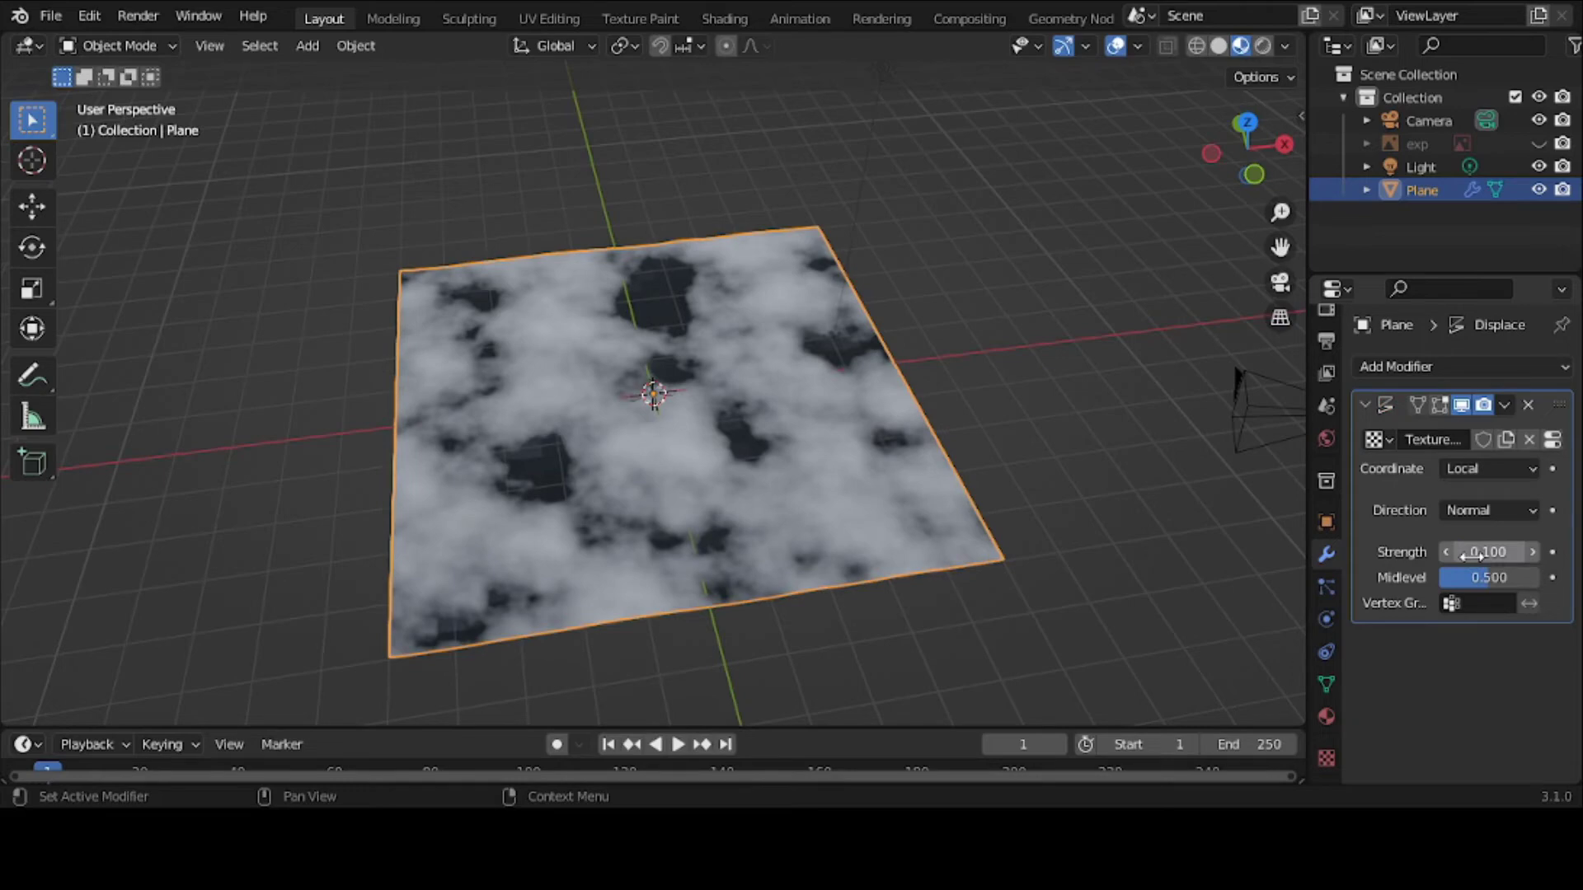
pyautogui.scroll(5, 734, 445)
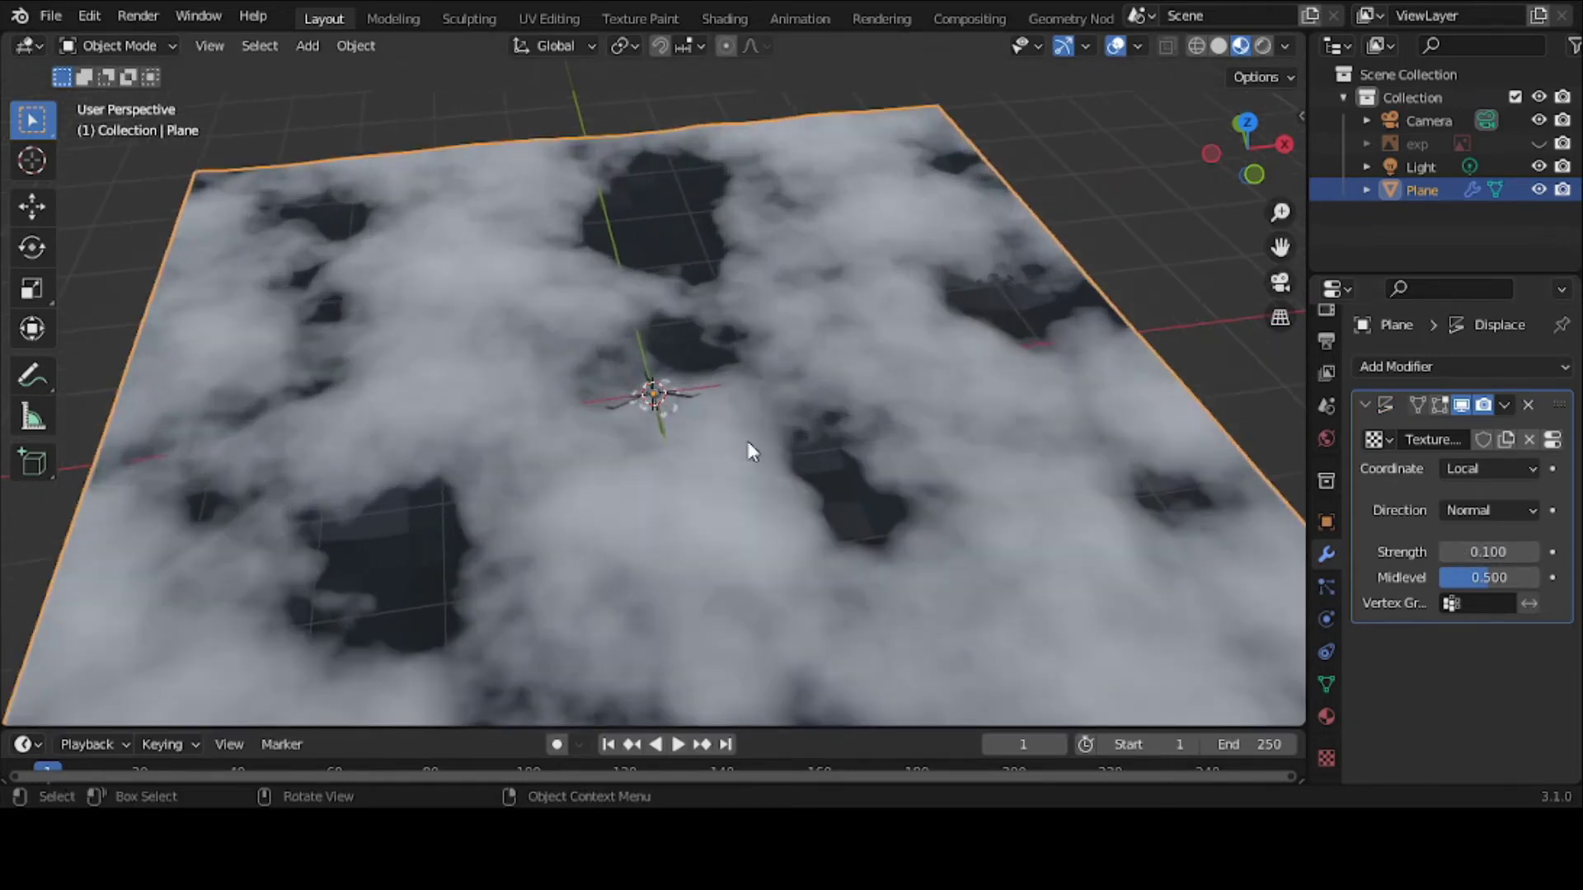
pyautogui.moveTo(749, 450); pyautogui.dragTo(894, 269, button='middle')
pyautogui.click(1472, 552)
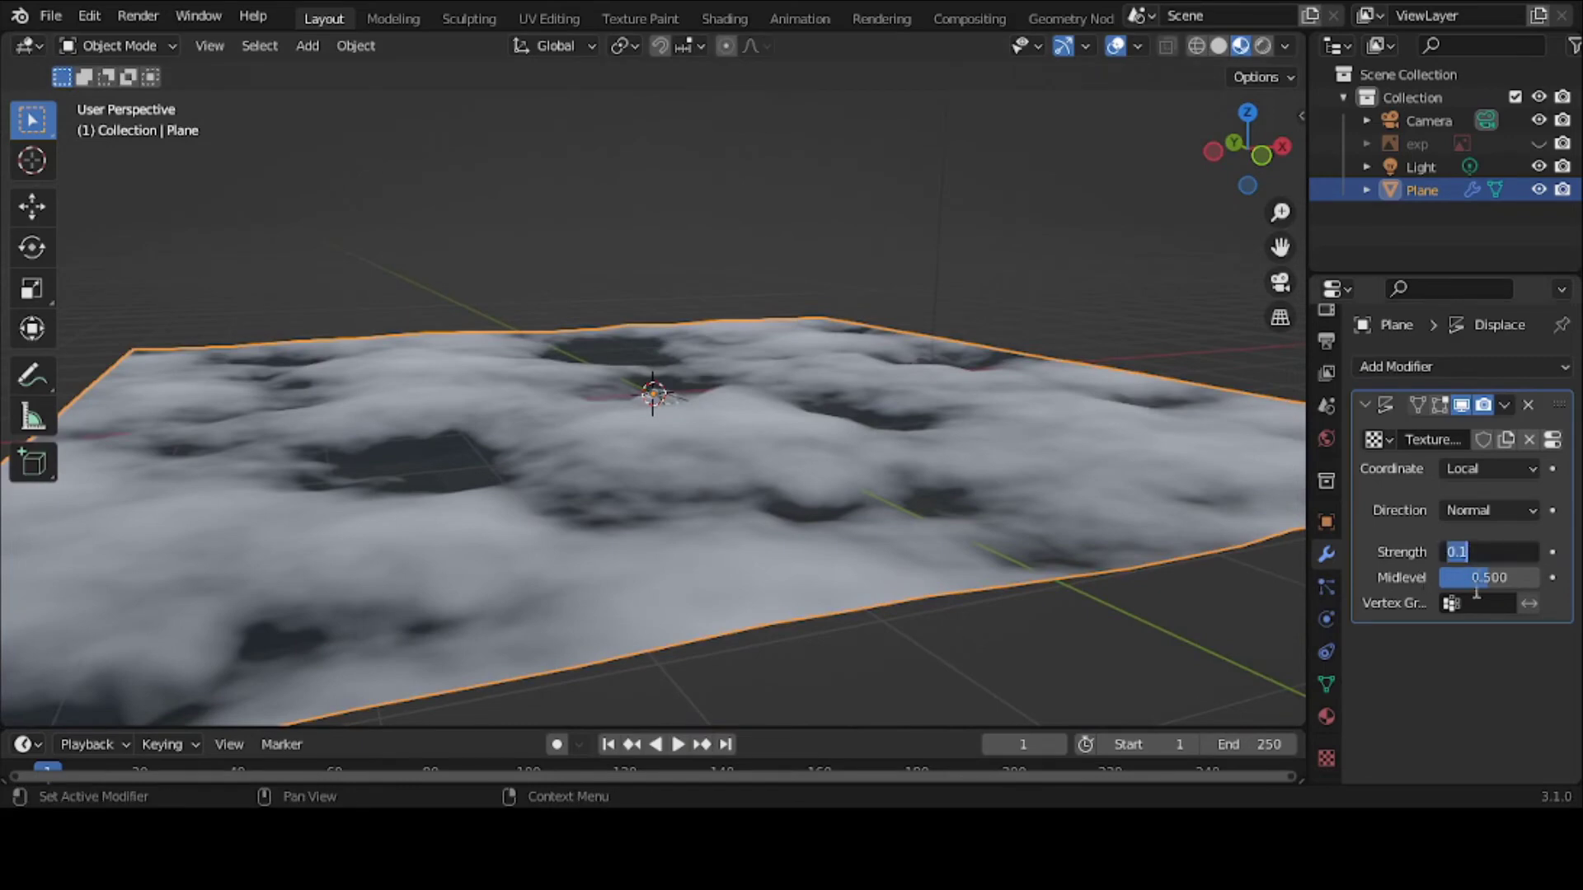
pyautogui.write('.2')
pyautogui.press('Return')
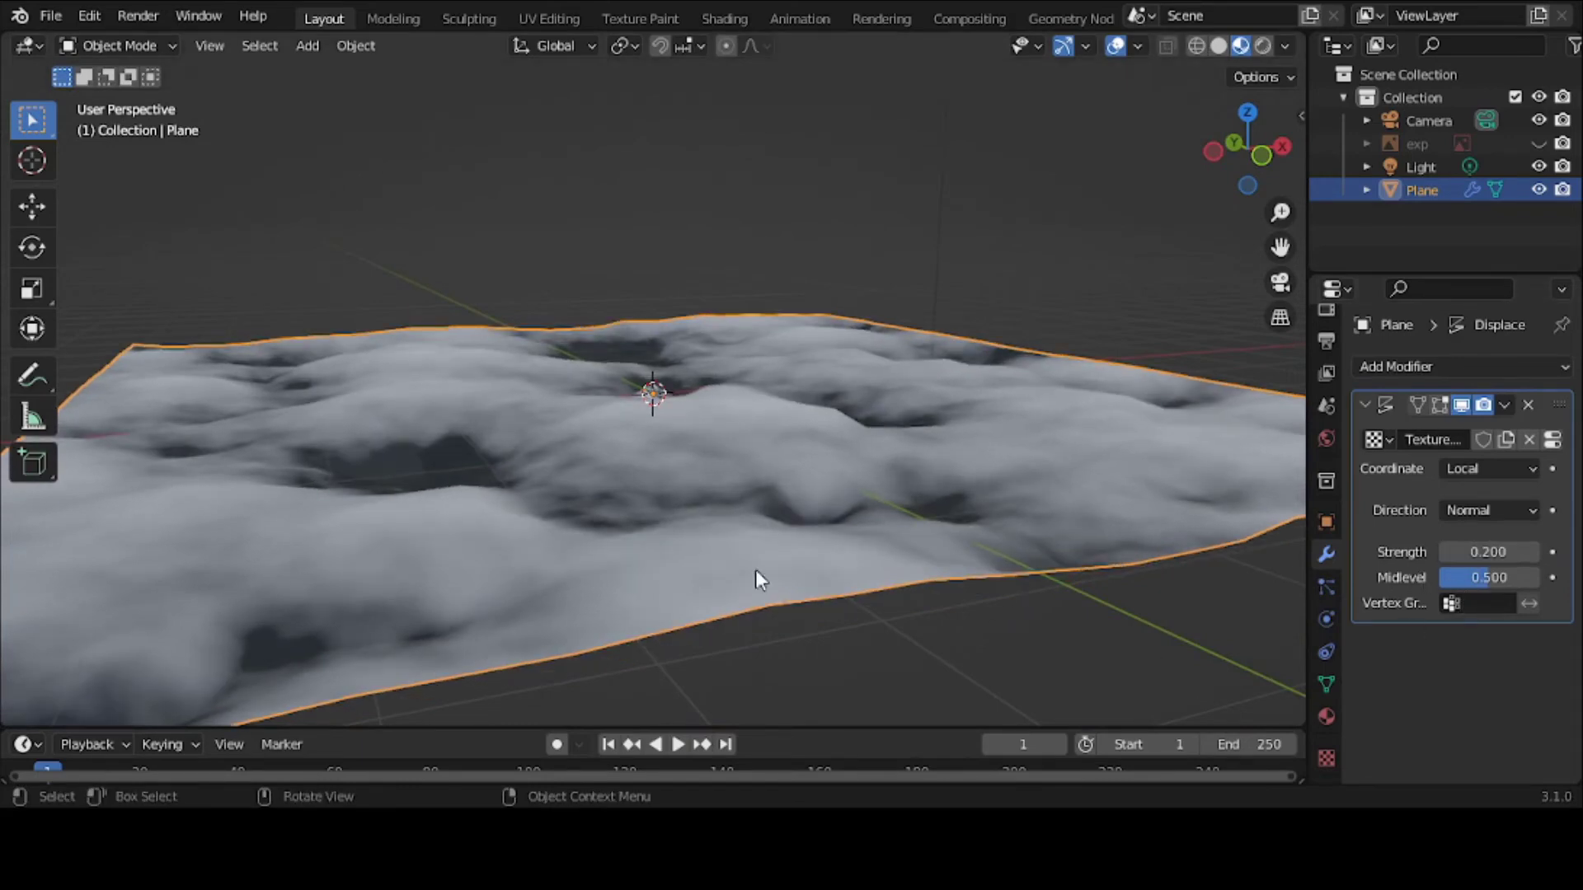
# Step: Examine the plane's relief from low angles and compare it with the modifier's viewport display switched off and on again
pyautogui.moveTo(500, 318); pyautogui.dragTo(670, 379, button='middle')
pyautogui.moveTo(683, 362); pyautogui.dragTo(697, 411, button='middle')
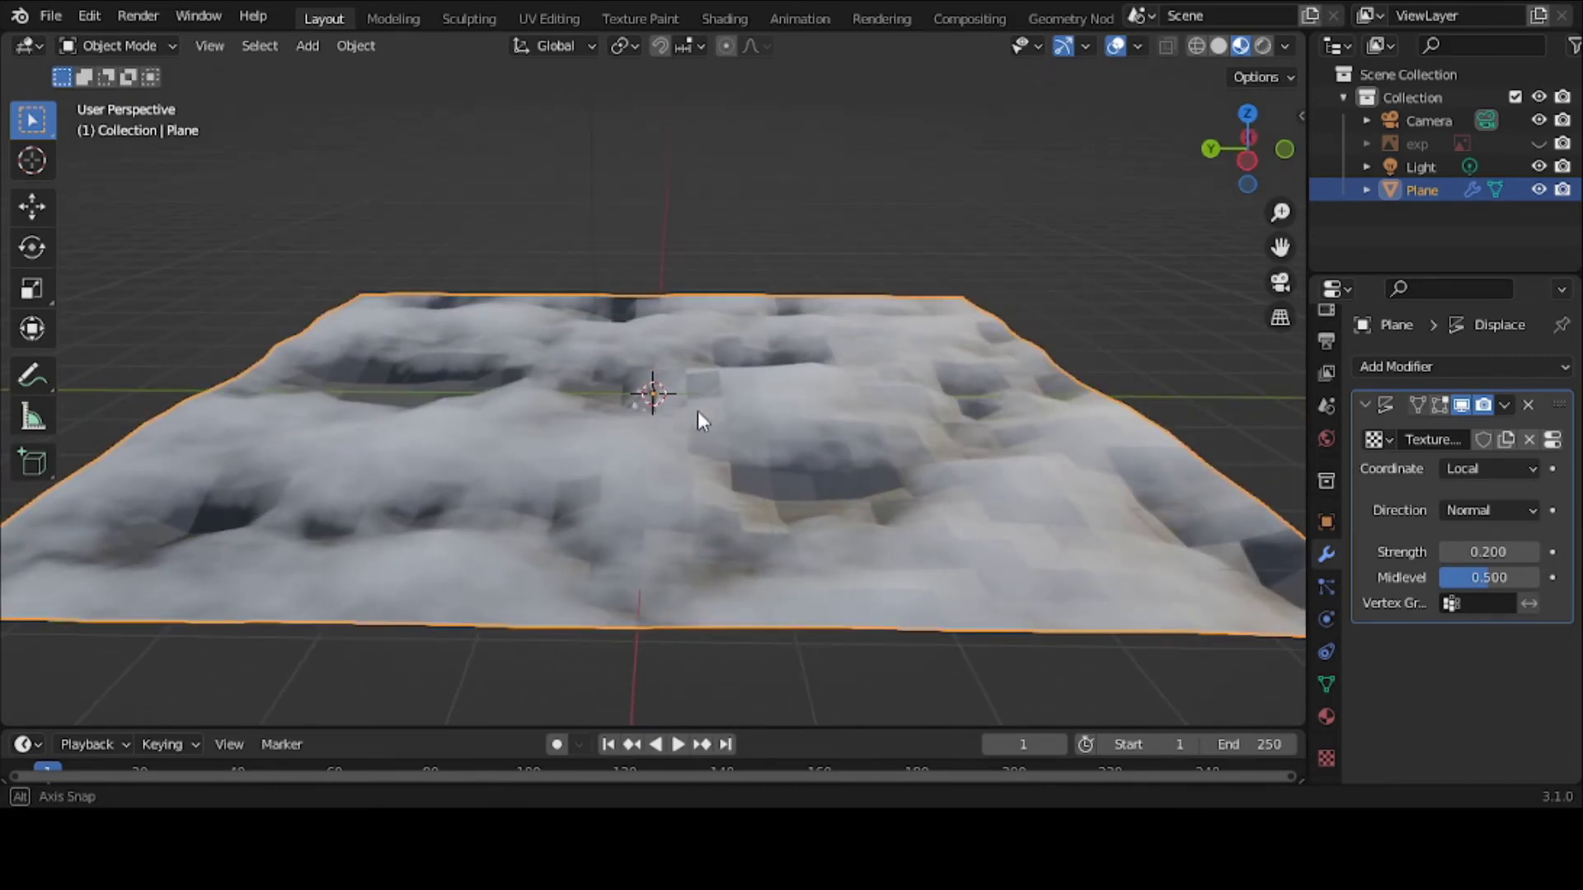
pyautogui.moveTo(697, 410); pyautogui.dragTo(696, 408, button='middle')
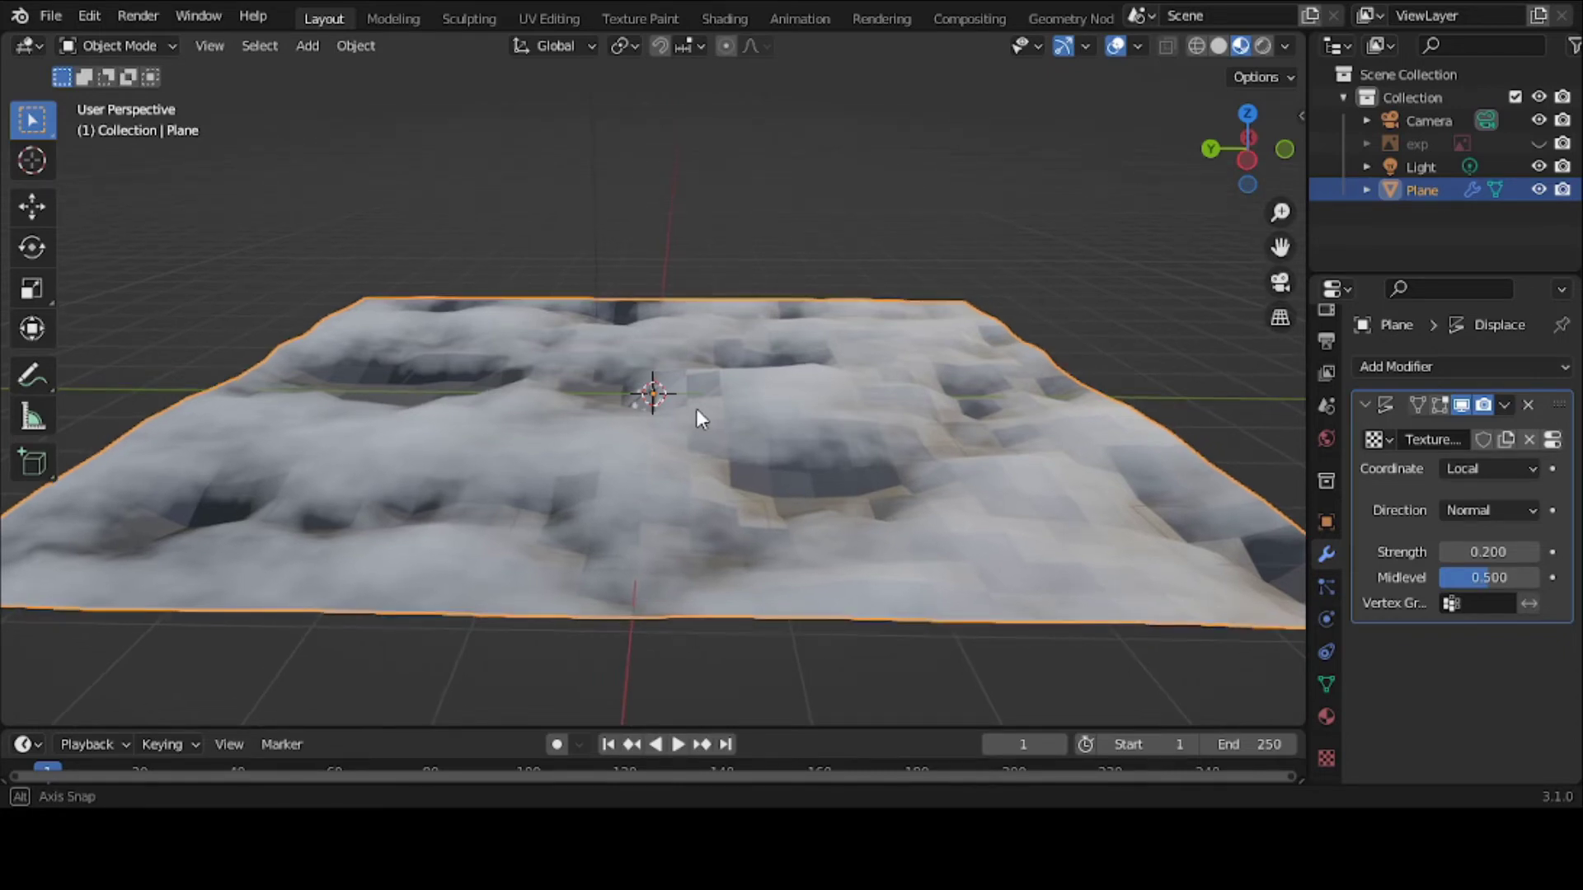
pyautogui.moveTo(696, 408); pyautogui.dragTo(659, 394, button='middle')
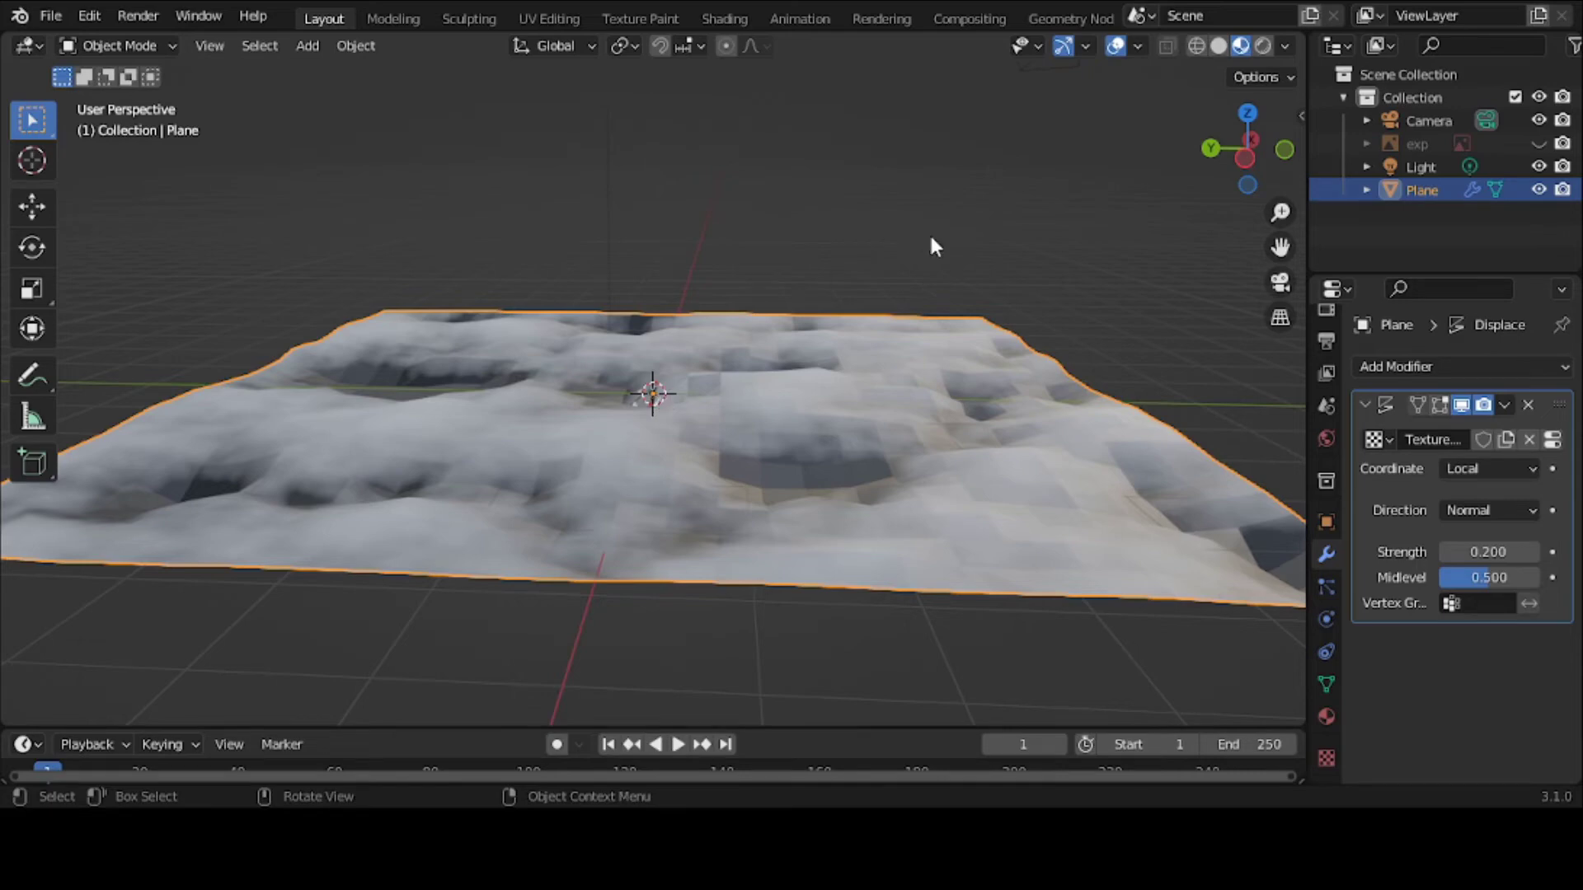
pyautogui.click(1459, 404)
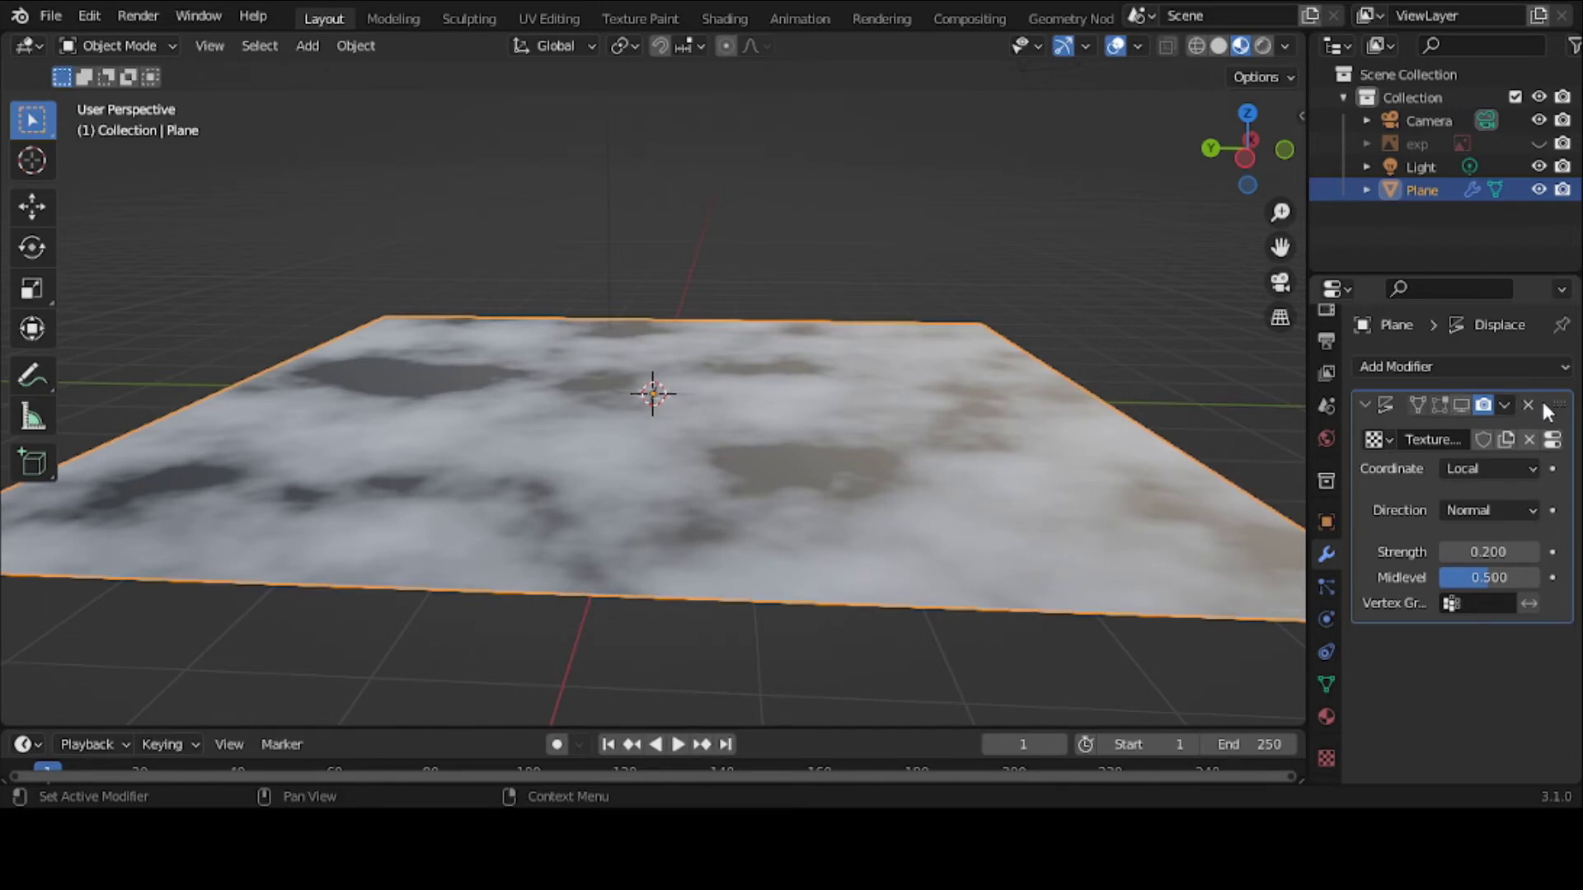
pyautogui.click(1461, 404)
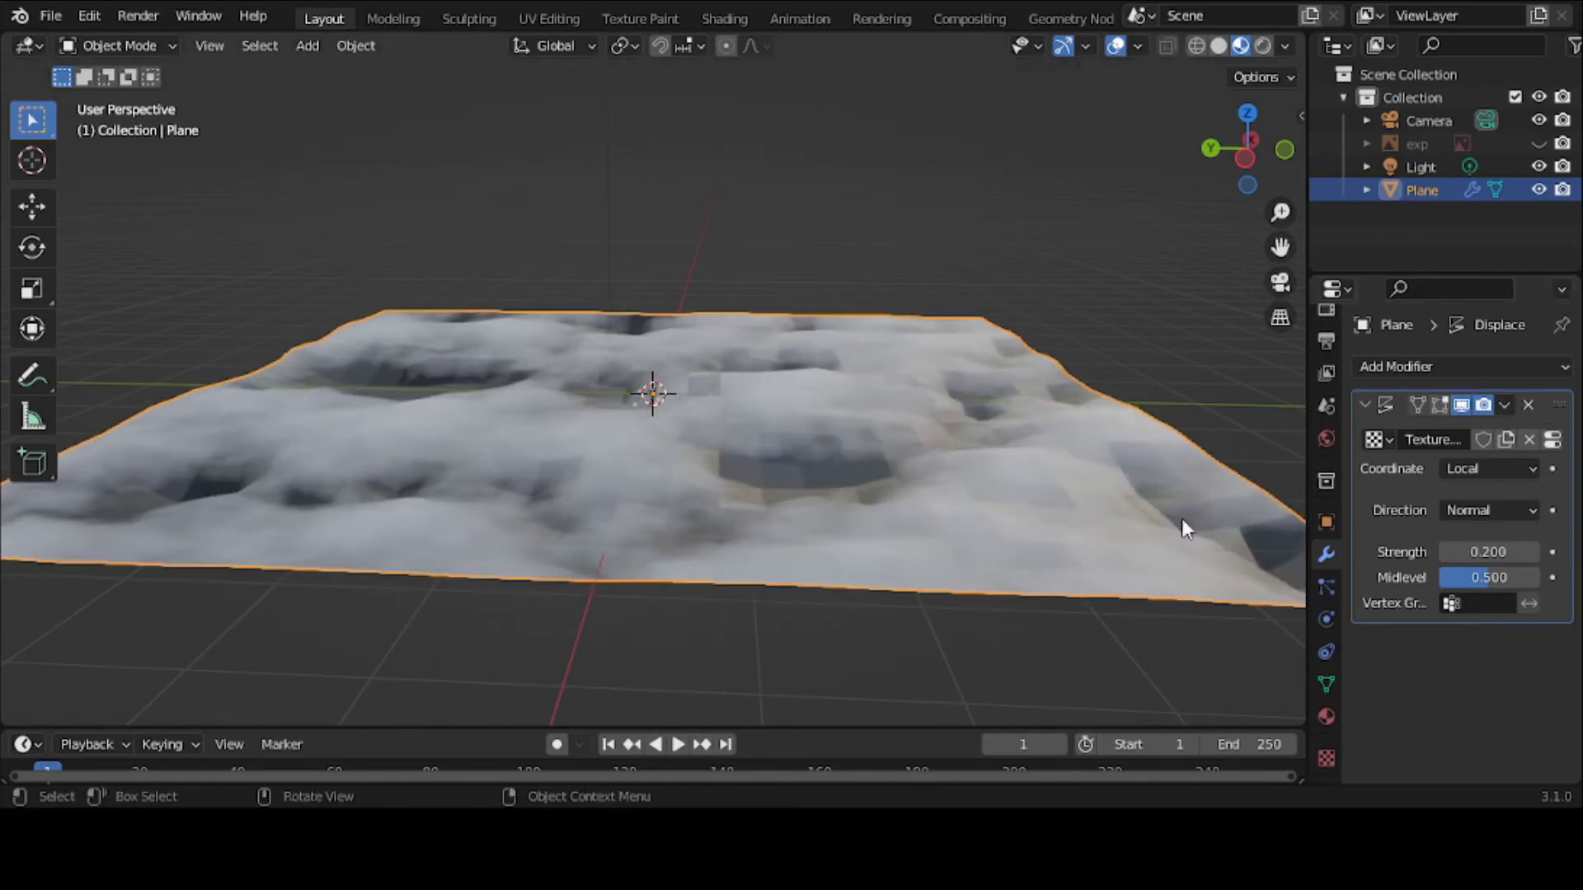
# Step: Set the Displace strength to 0.5 and inspect the plane's relief from above and underneath
pyautogui.click(1492, 552)
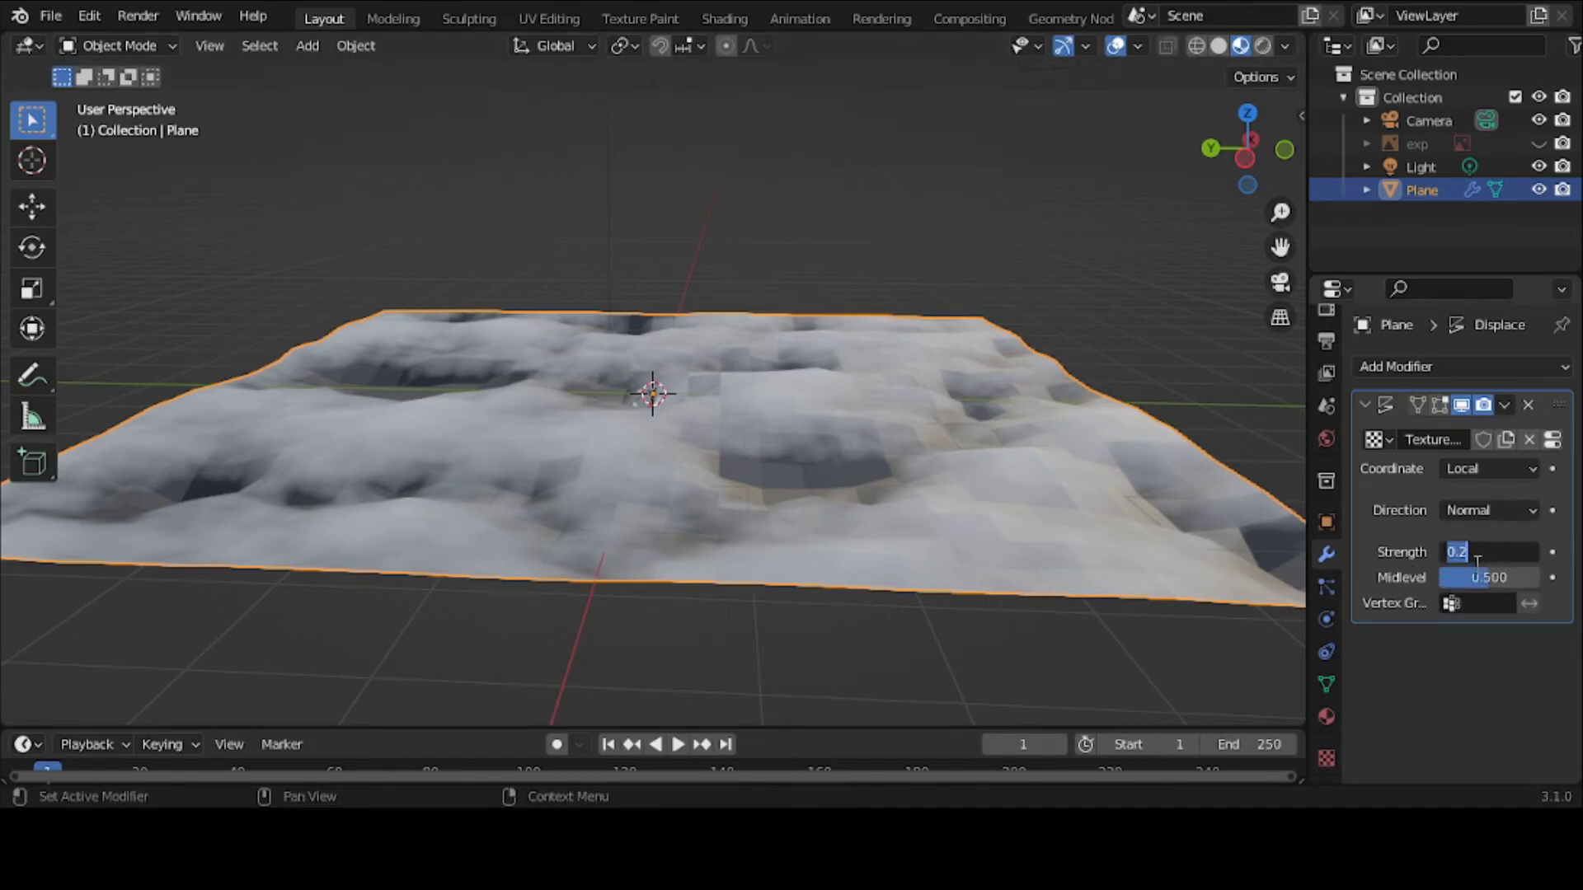
pyautogui.write('.5')
pyautogui.press('Return')
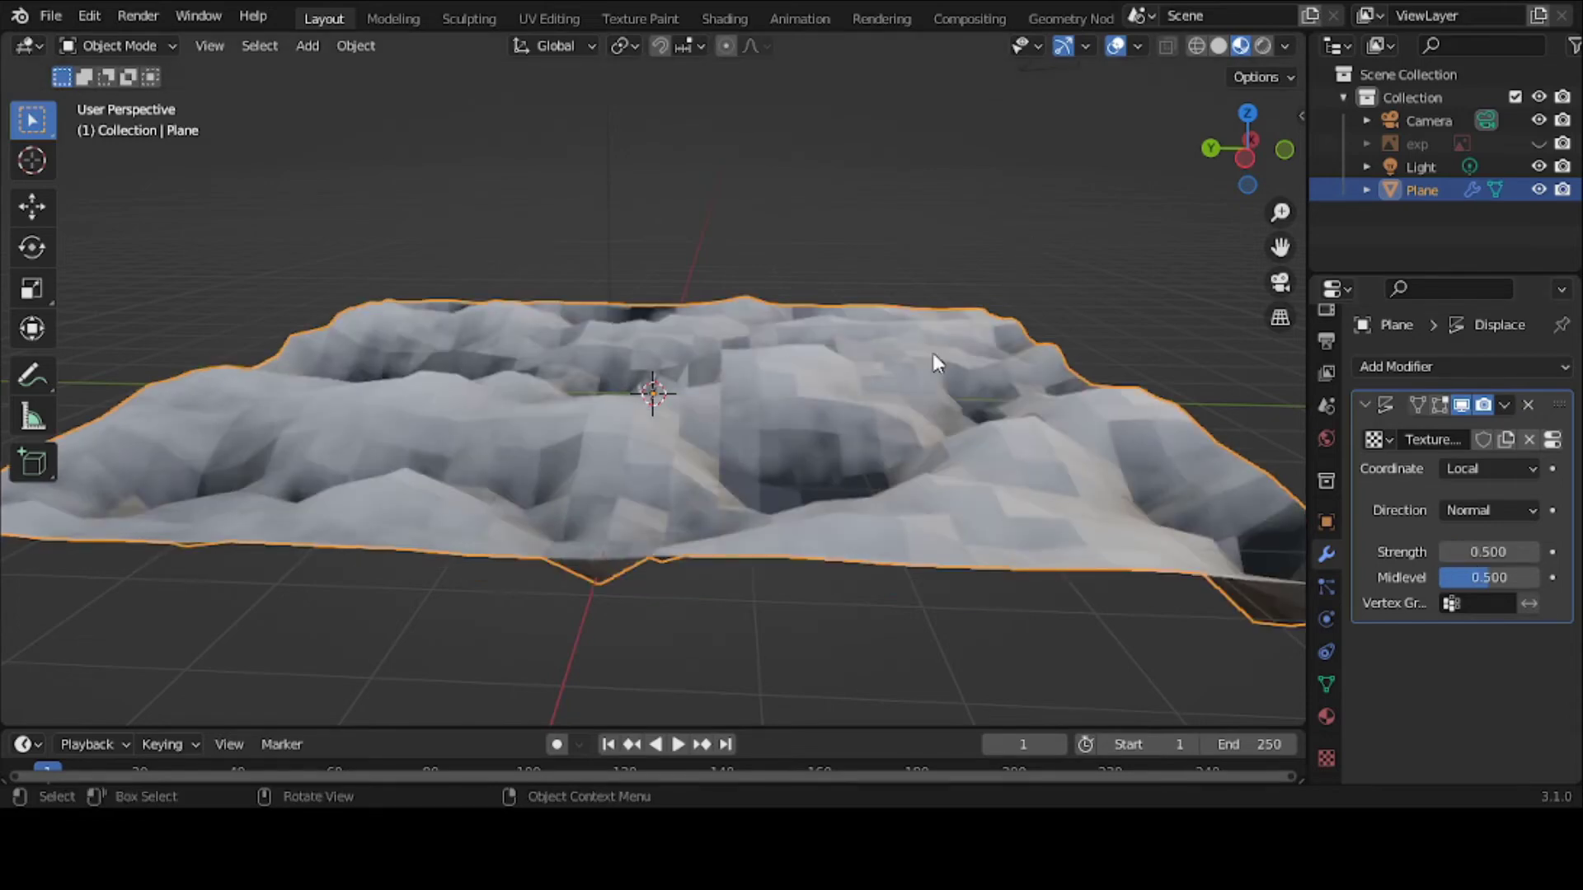
pyautogui.scroll(-2, 912, 370)
pyautogui.moveTo(912, 369); pyautogui.dragTo(932, 463, button='middle')
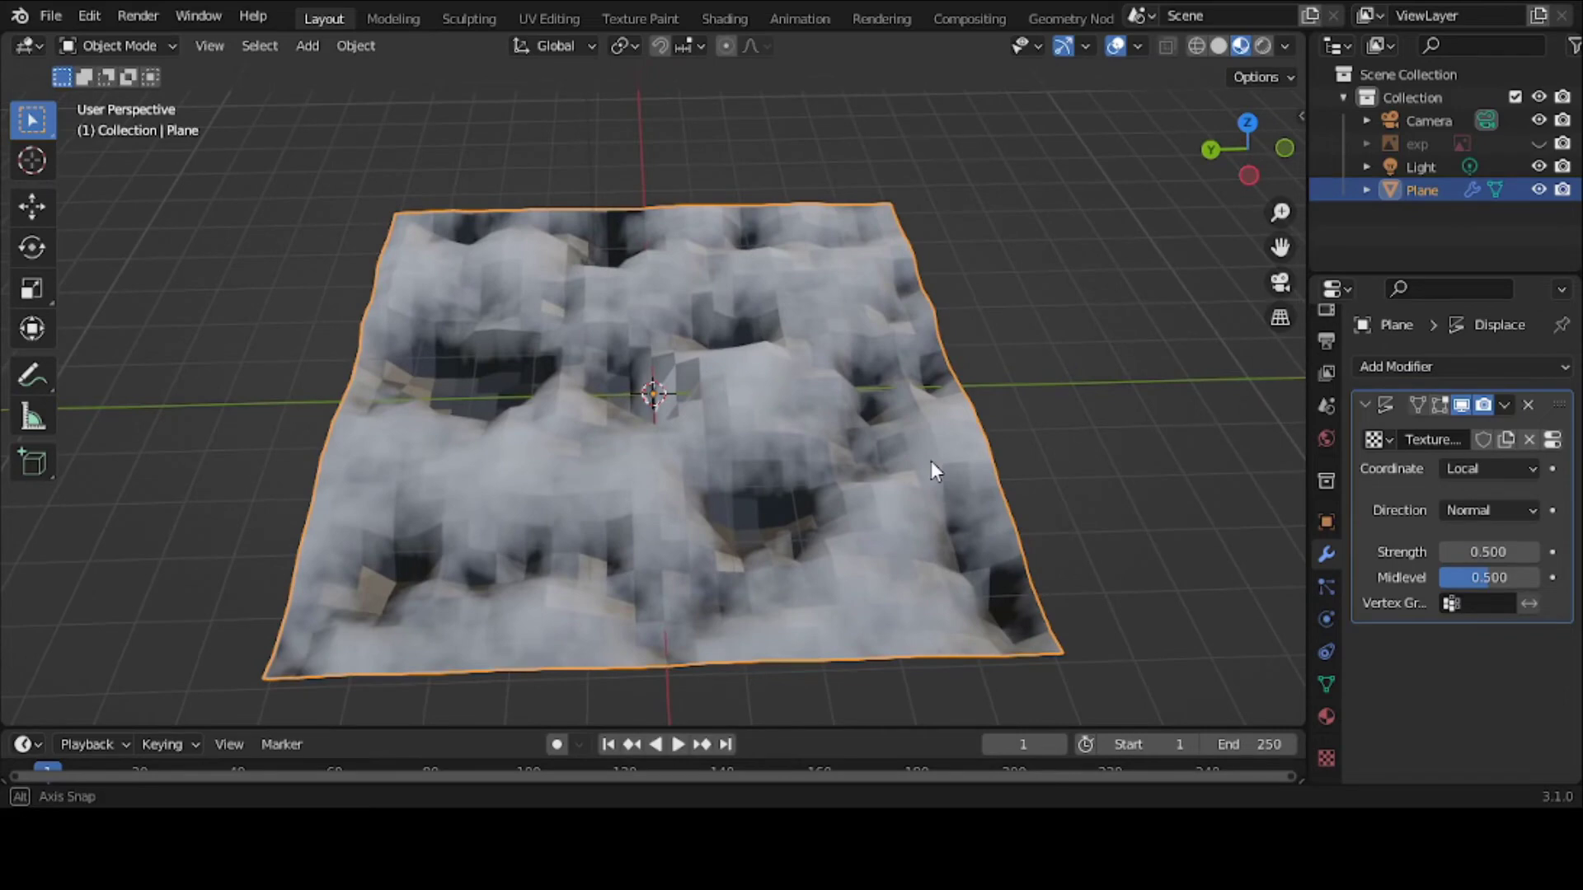
pyautogui.moveTo(931, 462); pyautogui.dragTo(1039, 300, button='middle')
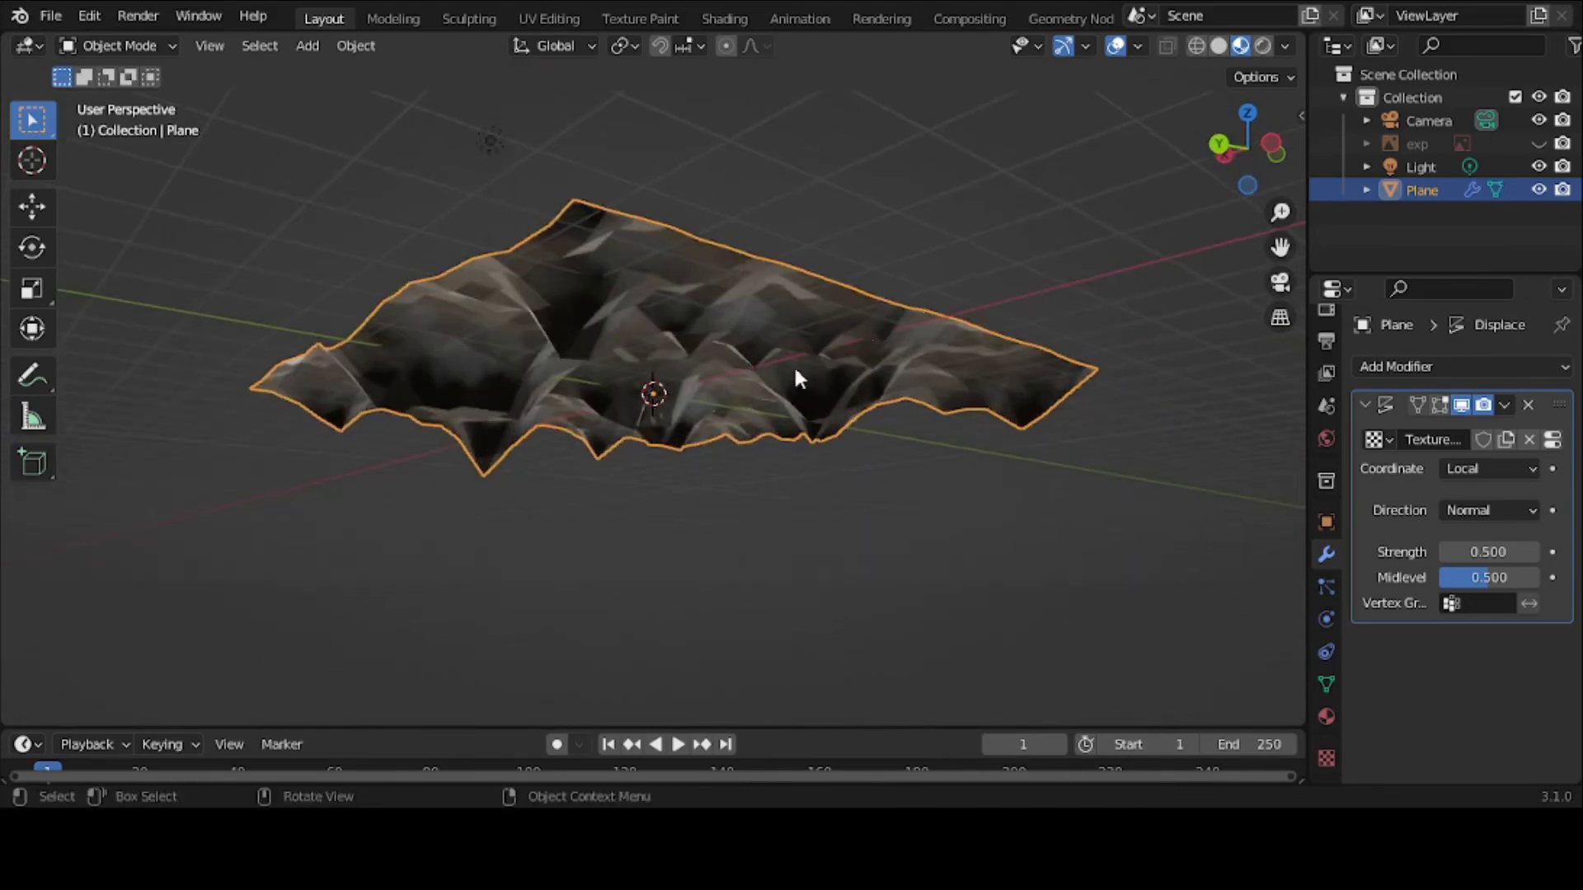
# Step: Try a negative Displace strength of -0.5 on the plane and inspect the inverted relief
pyautogui.moveTo(598, 309); pyautogui.dragTo(766, 449, button='middle')
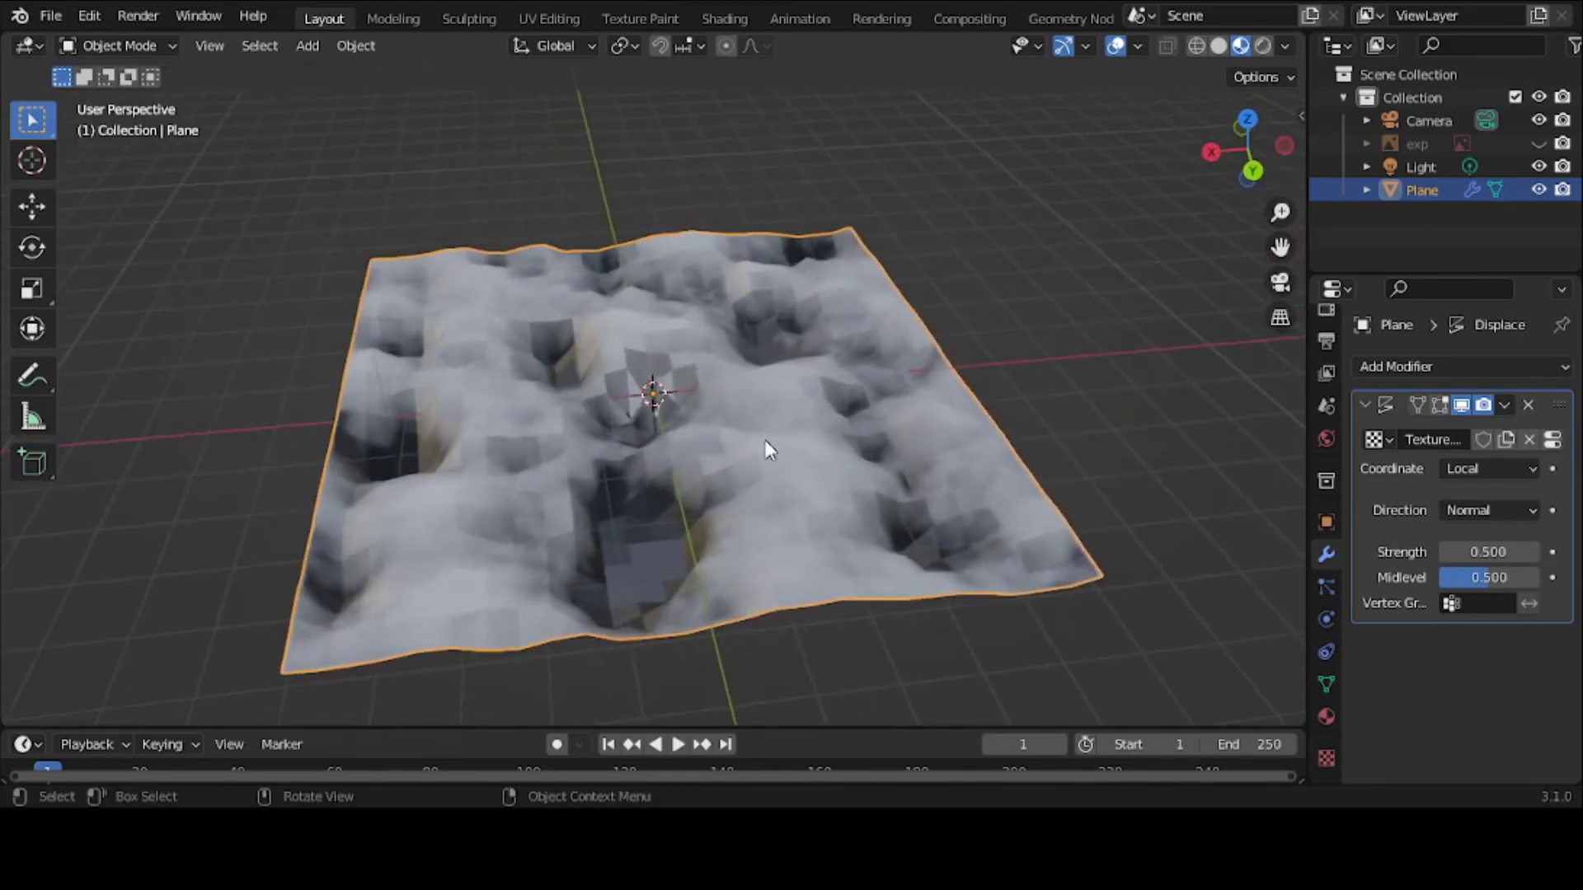
pyautogui.click(1469, 550)
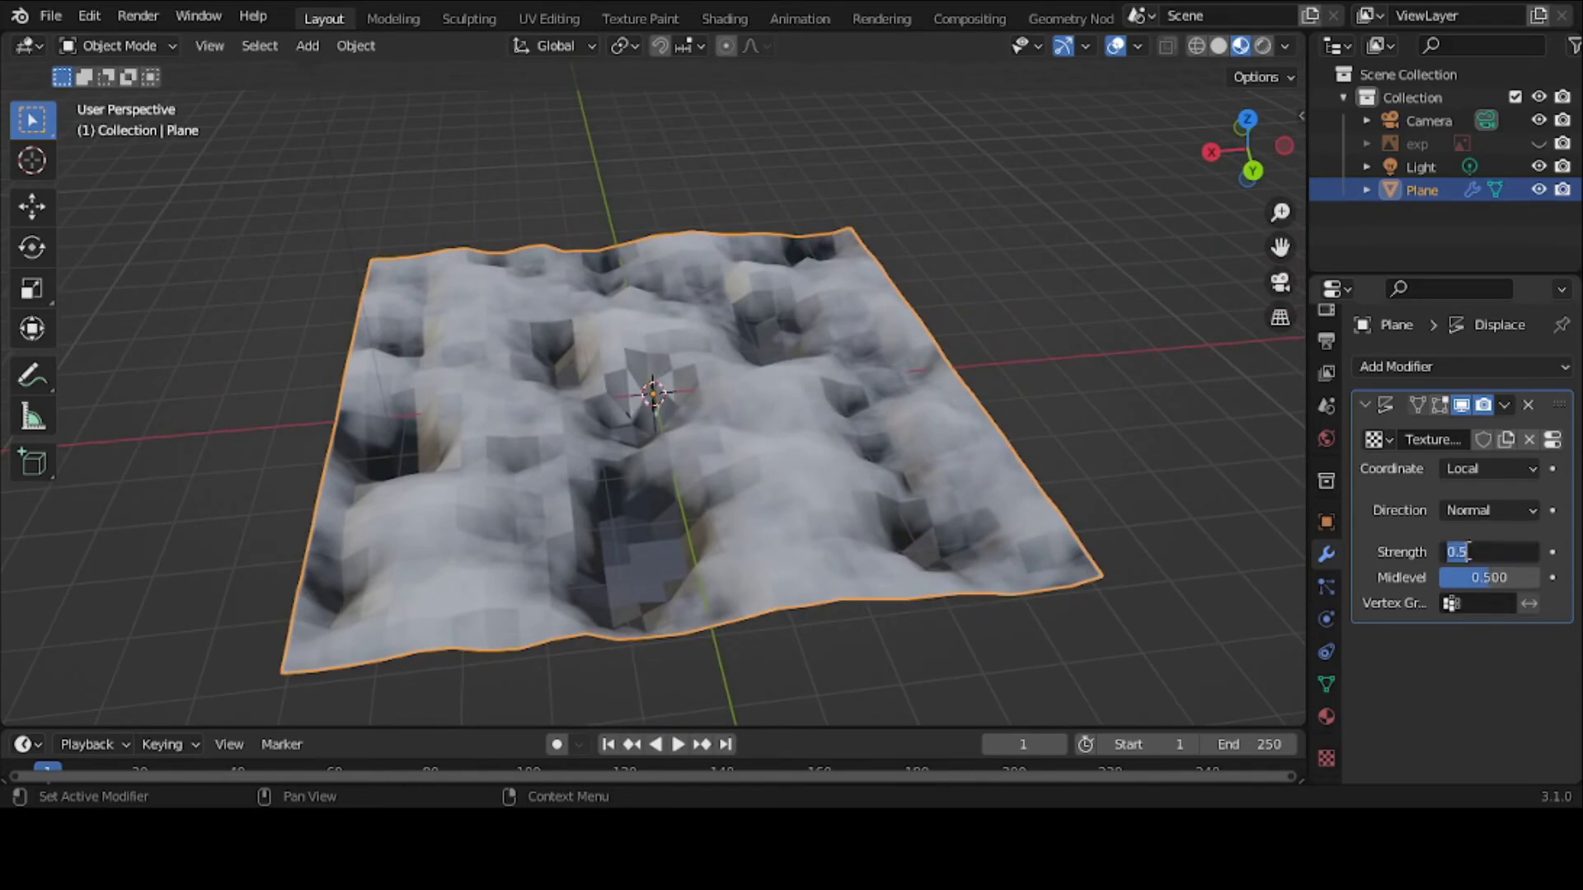
pyautogui.write('-.5')
pyautogui.press('Return')
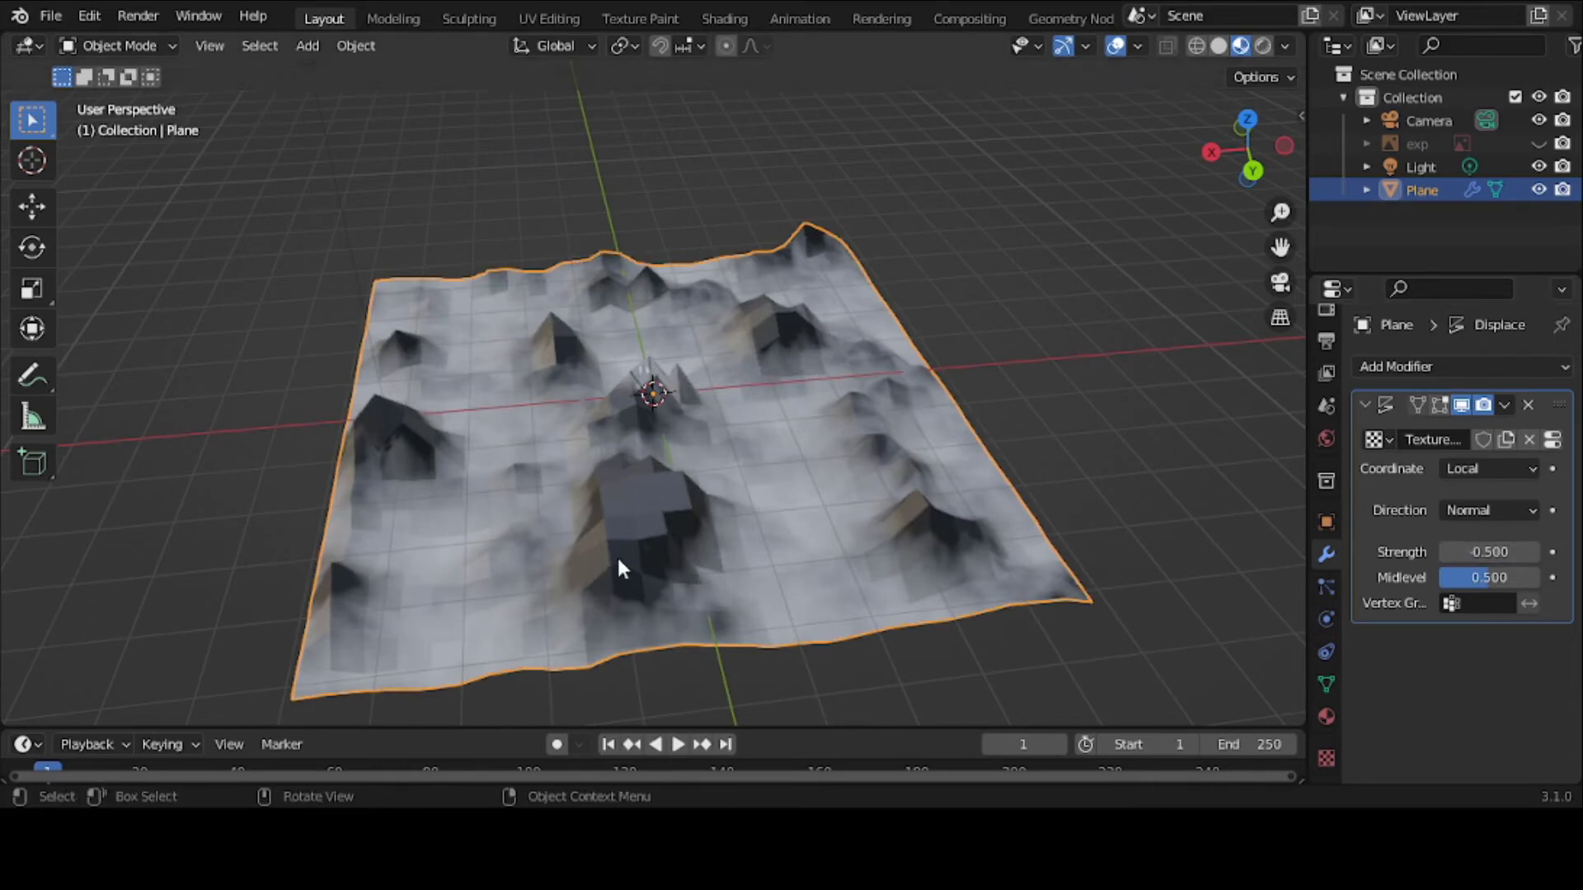
pyautogui.moveTo(623, 559); pyautogui.dragTo(819, 540, button='middle')
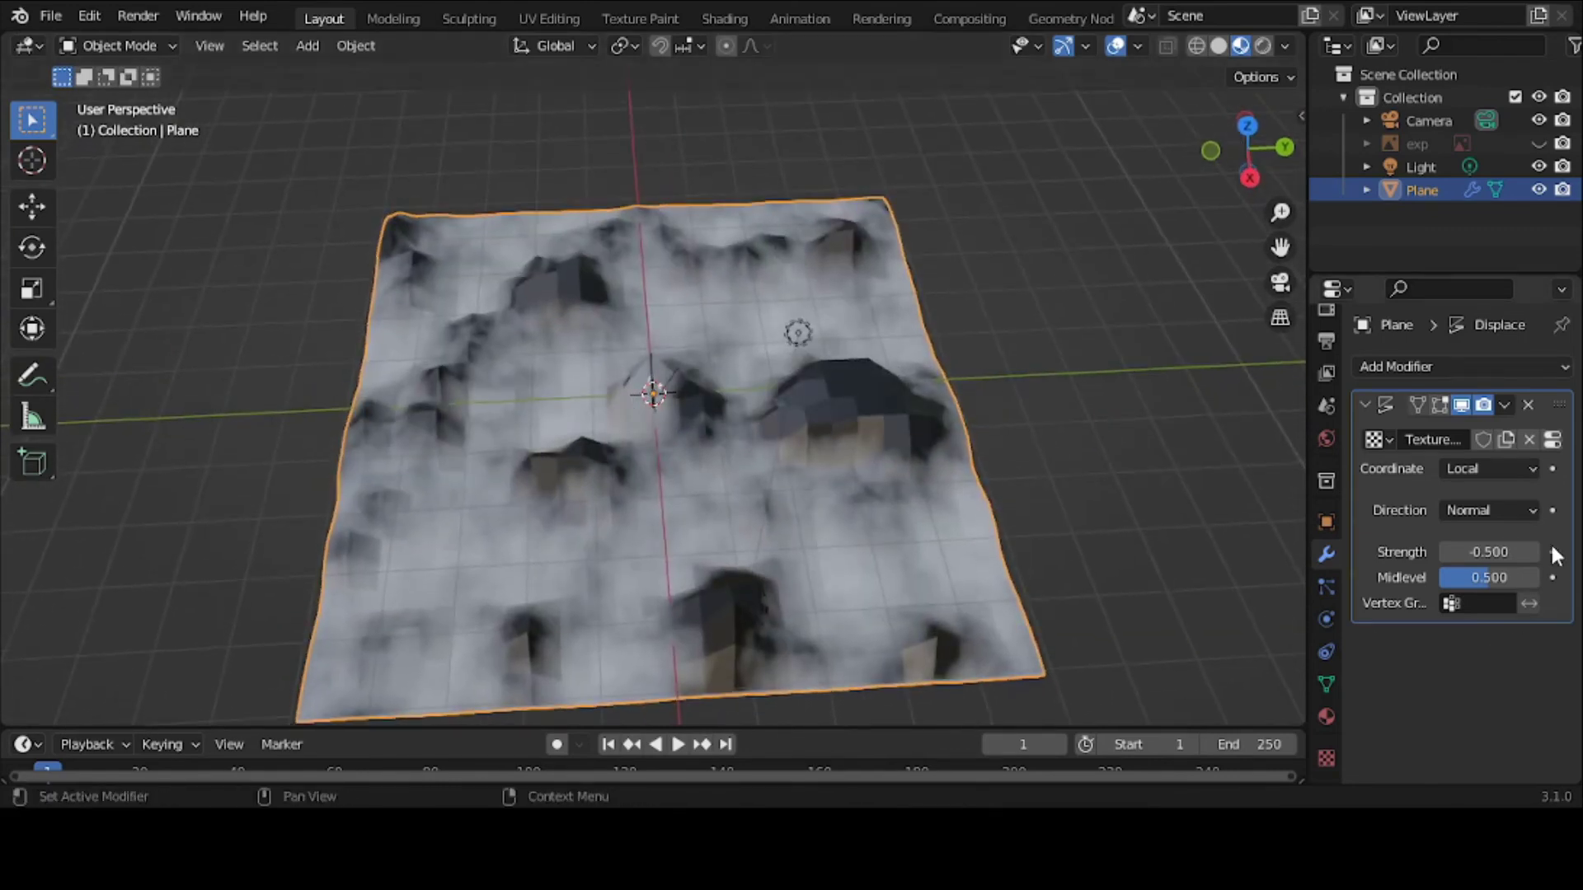
# Step: Set the Displace strength to 1 and view the plane's relief from another angle
pyautogui.click(1497, 552)
pyautogui.press('BackSpace')
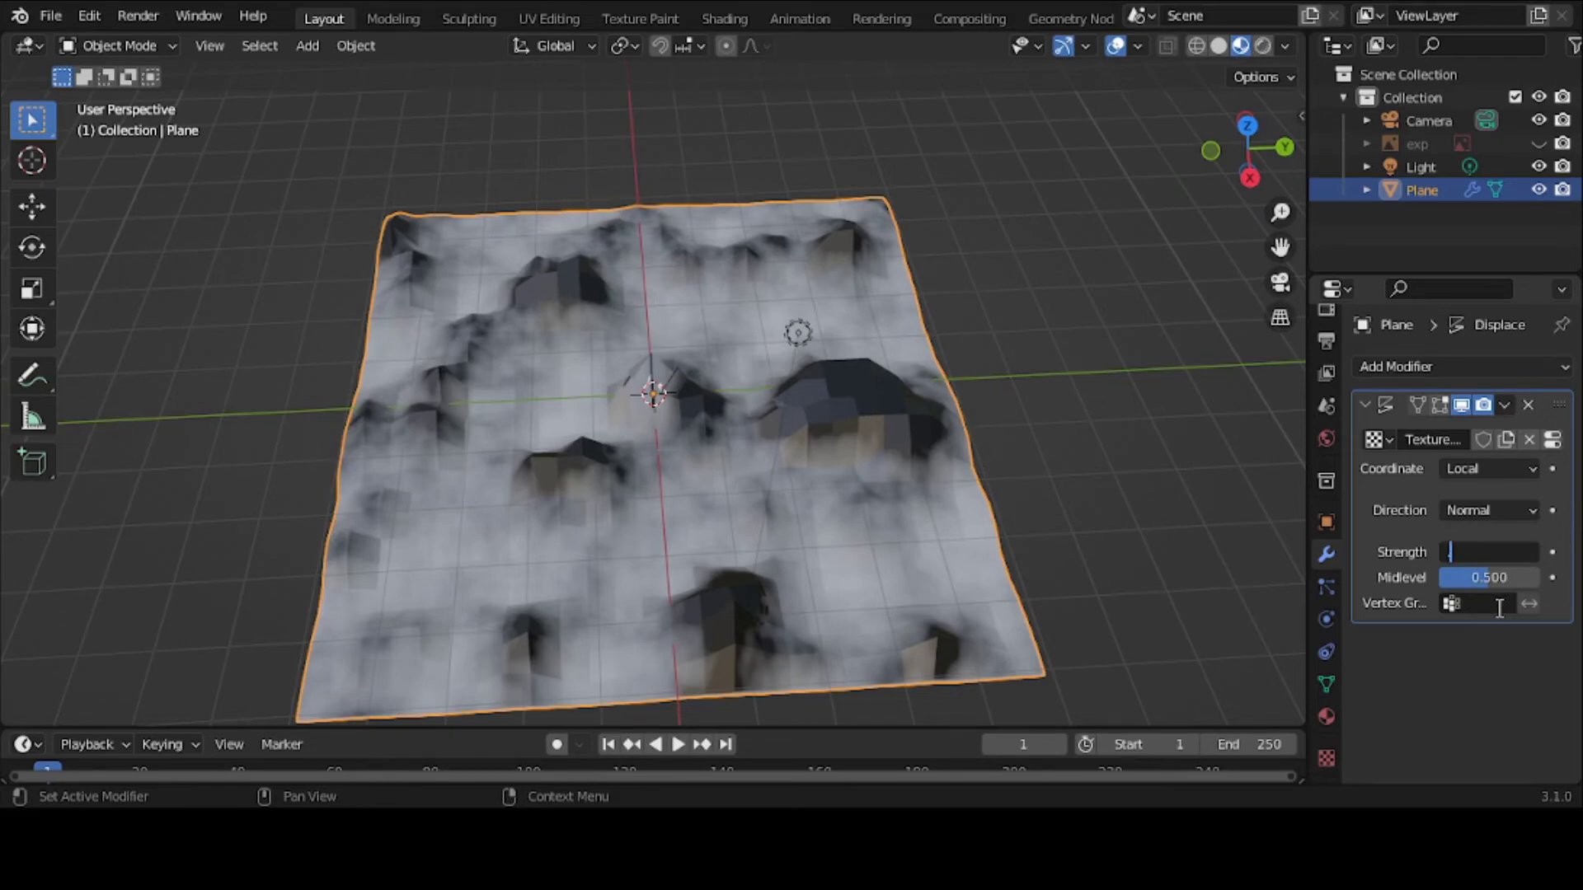
pyautogui.write('1')
pyautogui.press('Return')
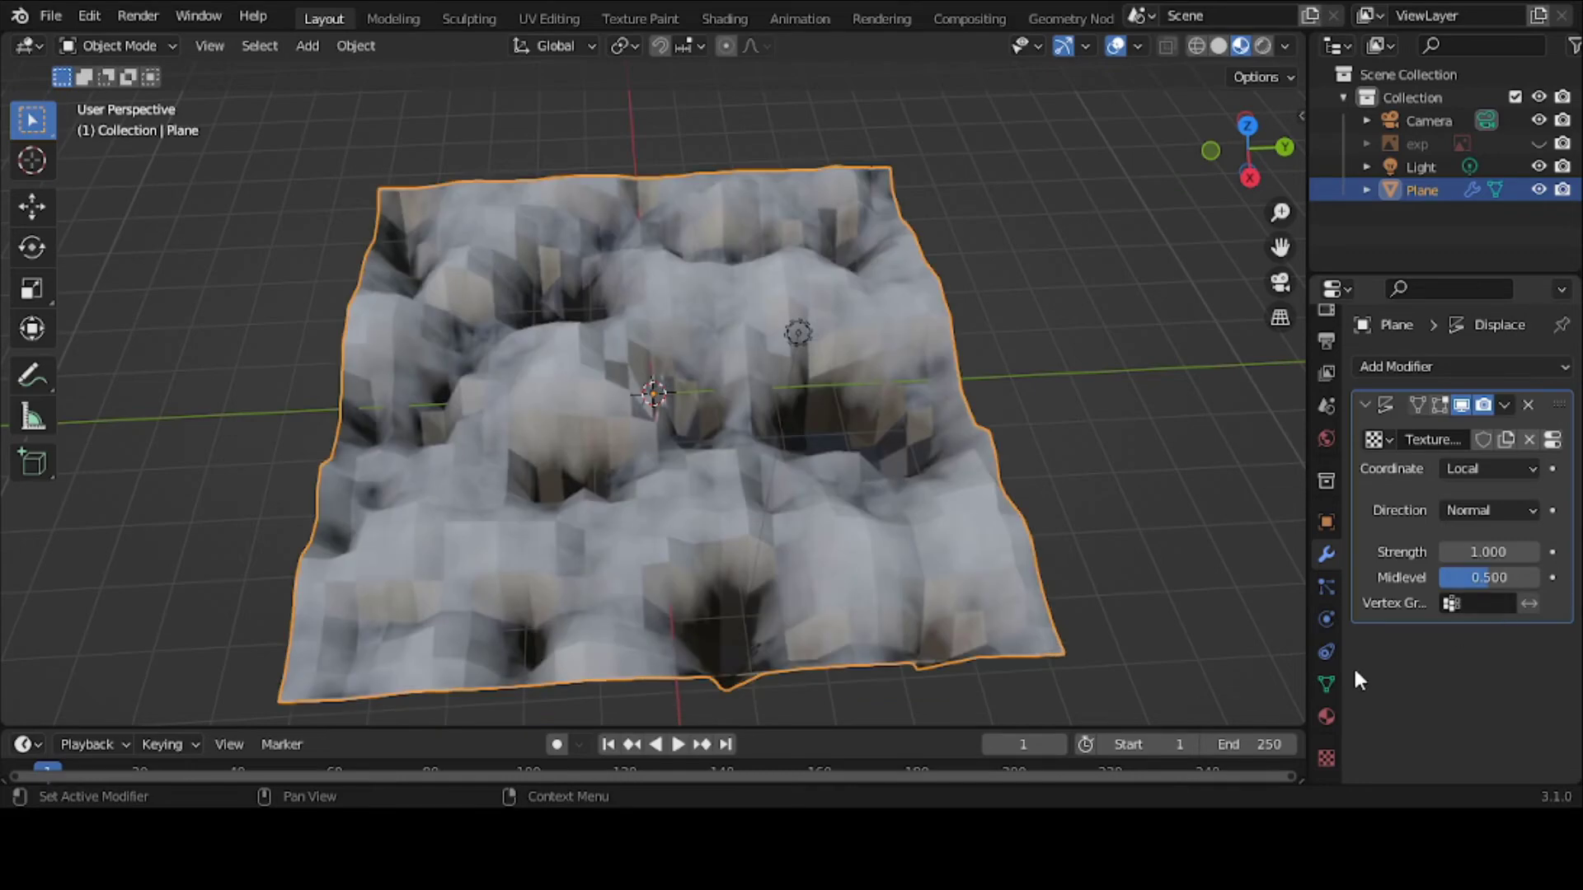
pyautogui.moveTo(872, 532); pyautogui.dragTo(958, 496, button='middle')
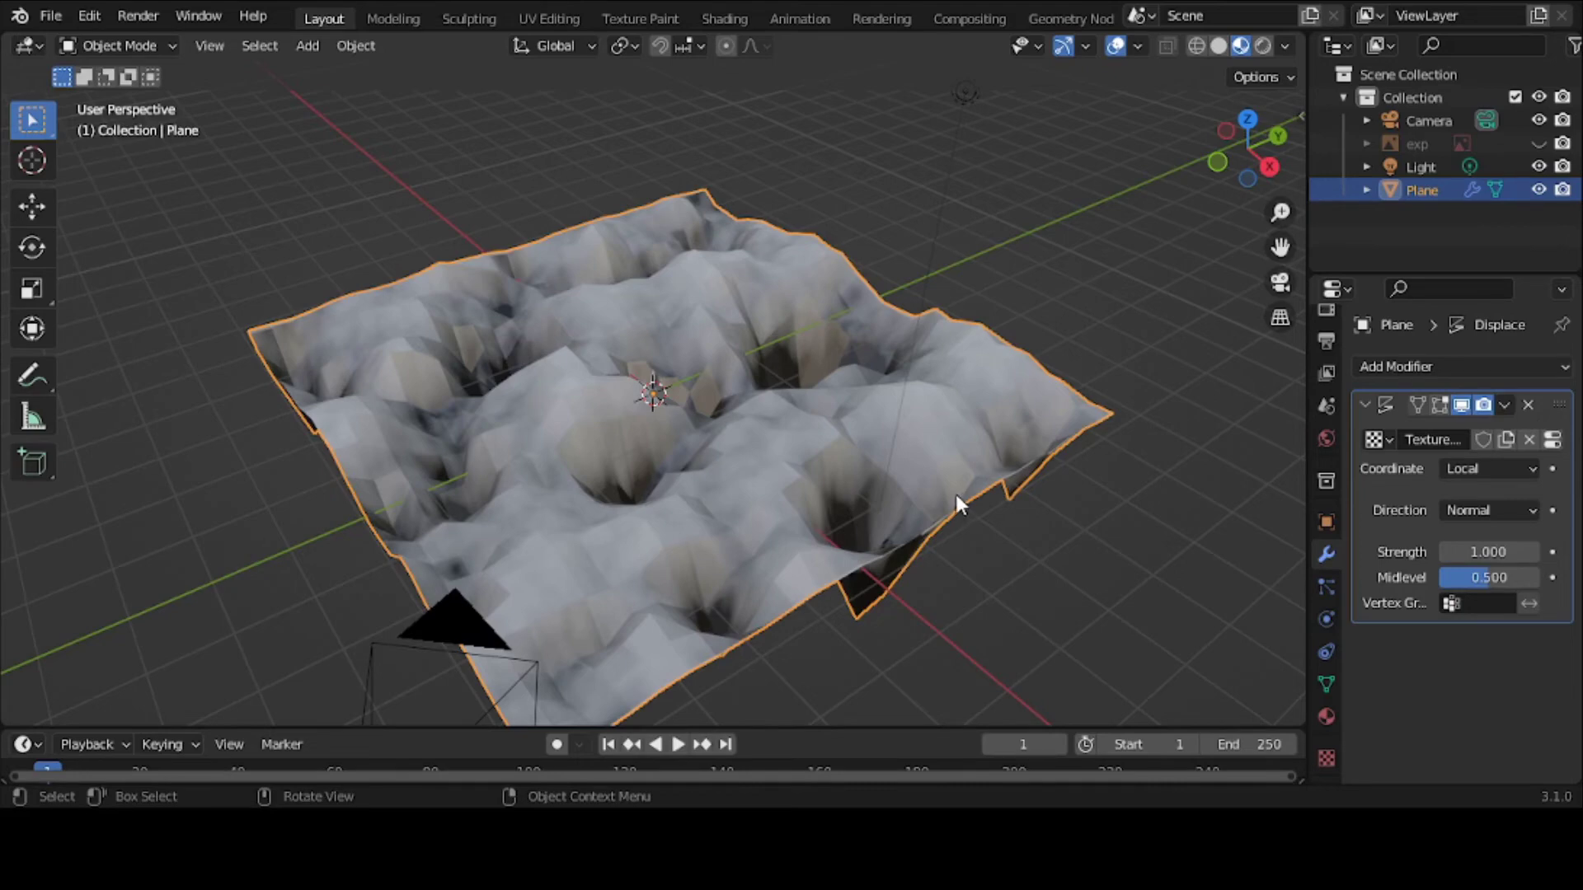
# Step: Try the X and Y directions in the plane's Displace modifier and inspect the relief of each
pyautogui.click(1489, 510)
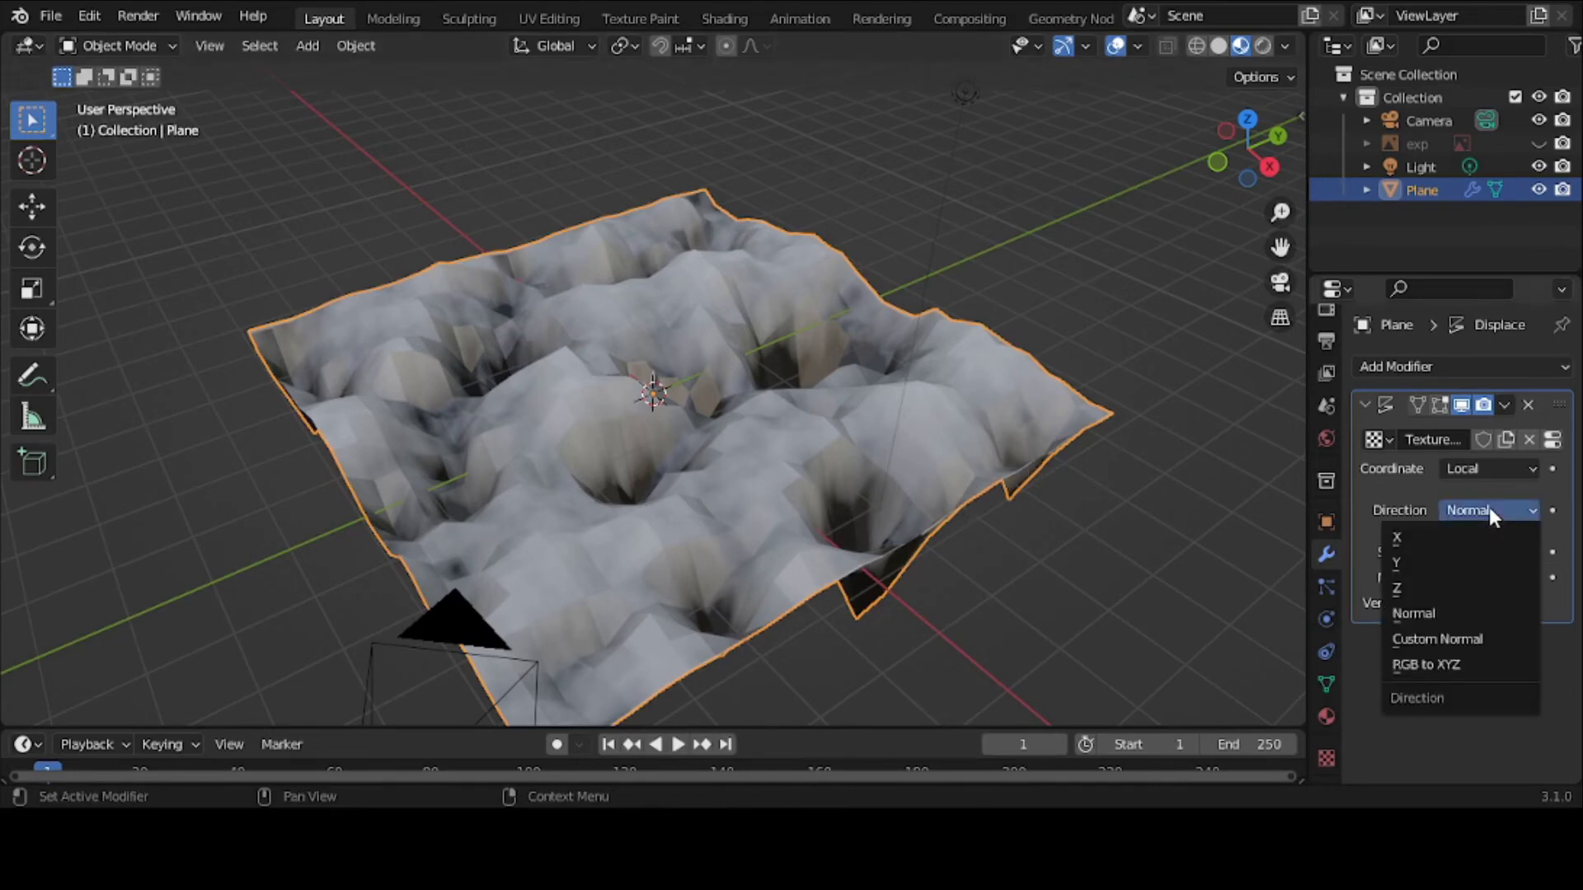
pyautogui.click(1415, 534)
pyautogui.moveTo(576, 511); pyautogui.dragTo(754, 481, button='middle')
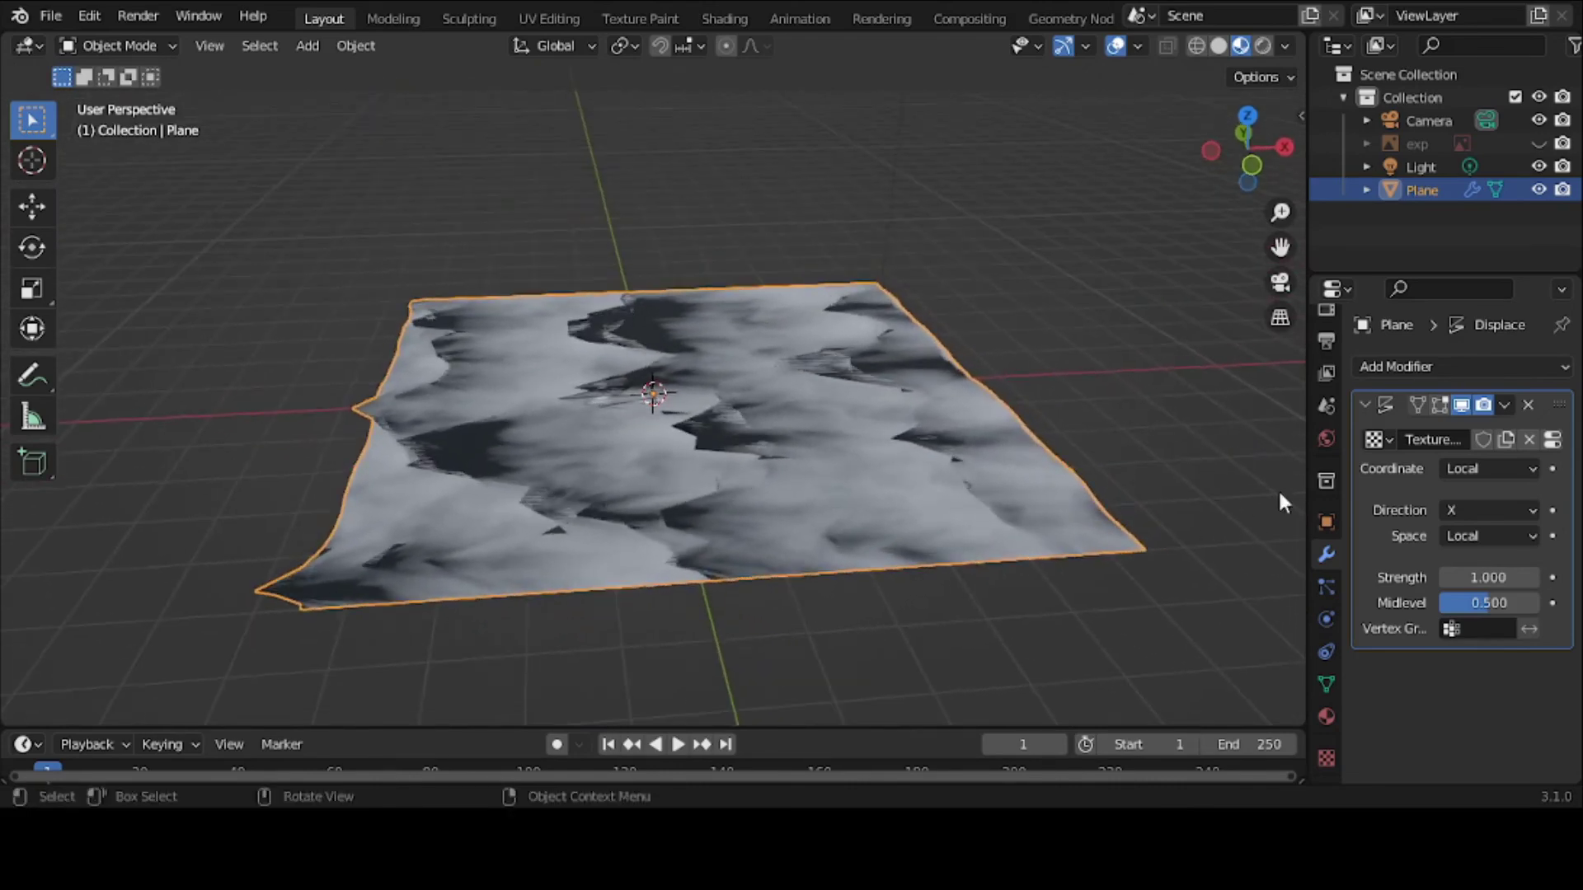
pyautogui.click(1453, 506)
pyautogui.click(1437, 564)
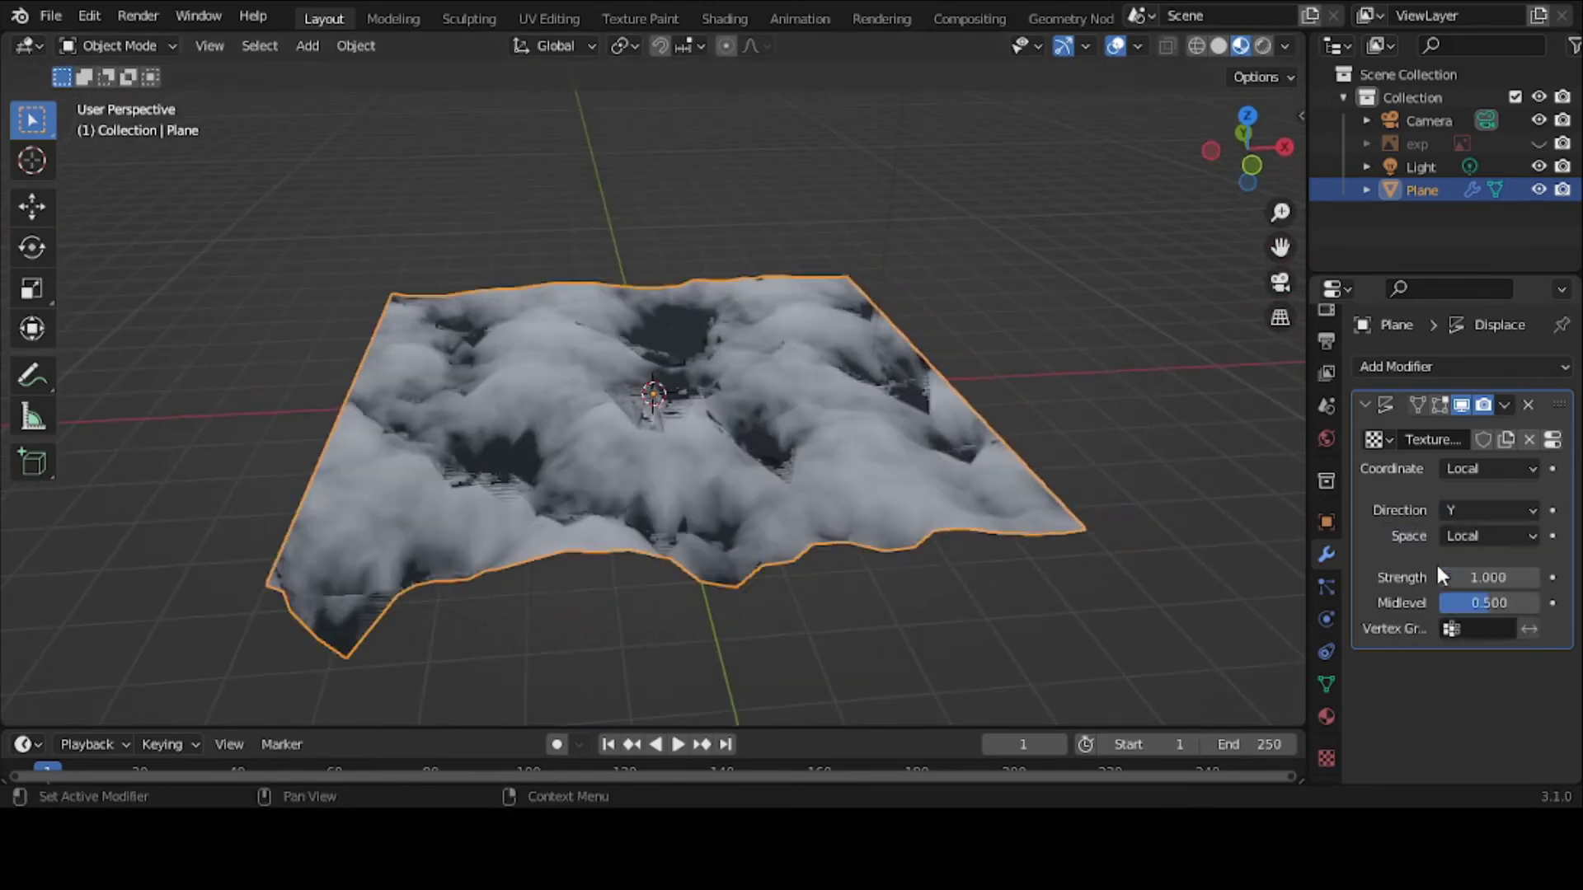
pyautogui.moveTo(841, 491); pyautogui.dragTo(655, 525, button='middle')
# Step: Try the Z and Custom Normal directions for displacing the plane
pyautogui.click(1475, 508)
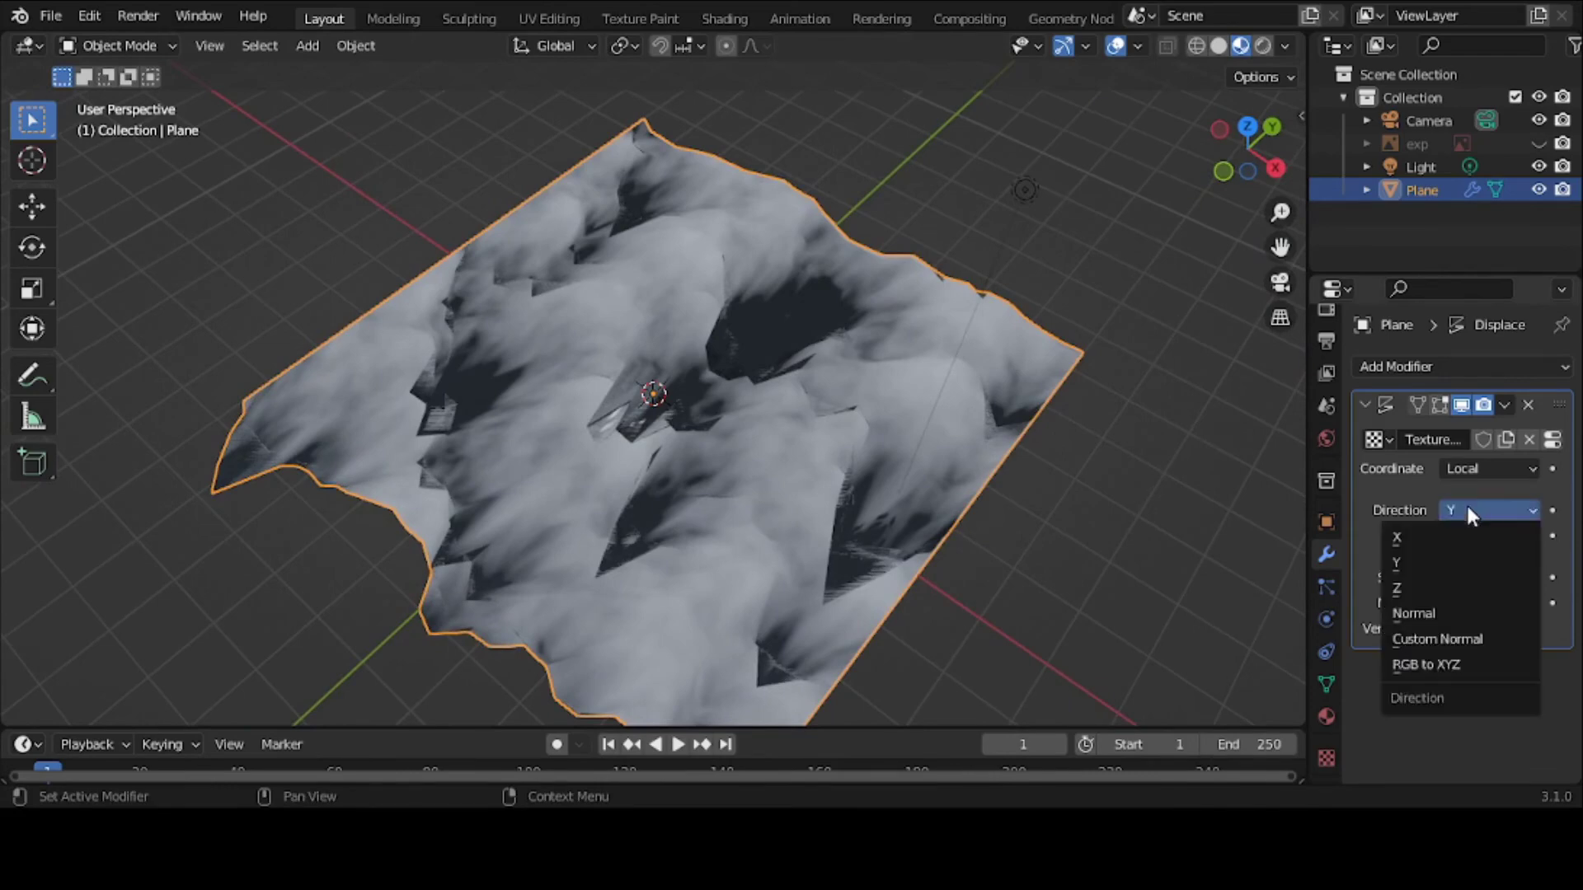
pyautogui.click(1455, 587)
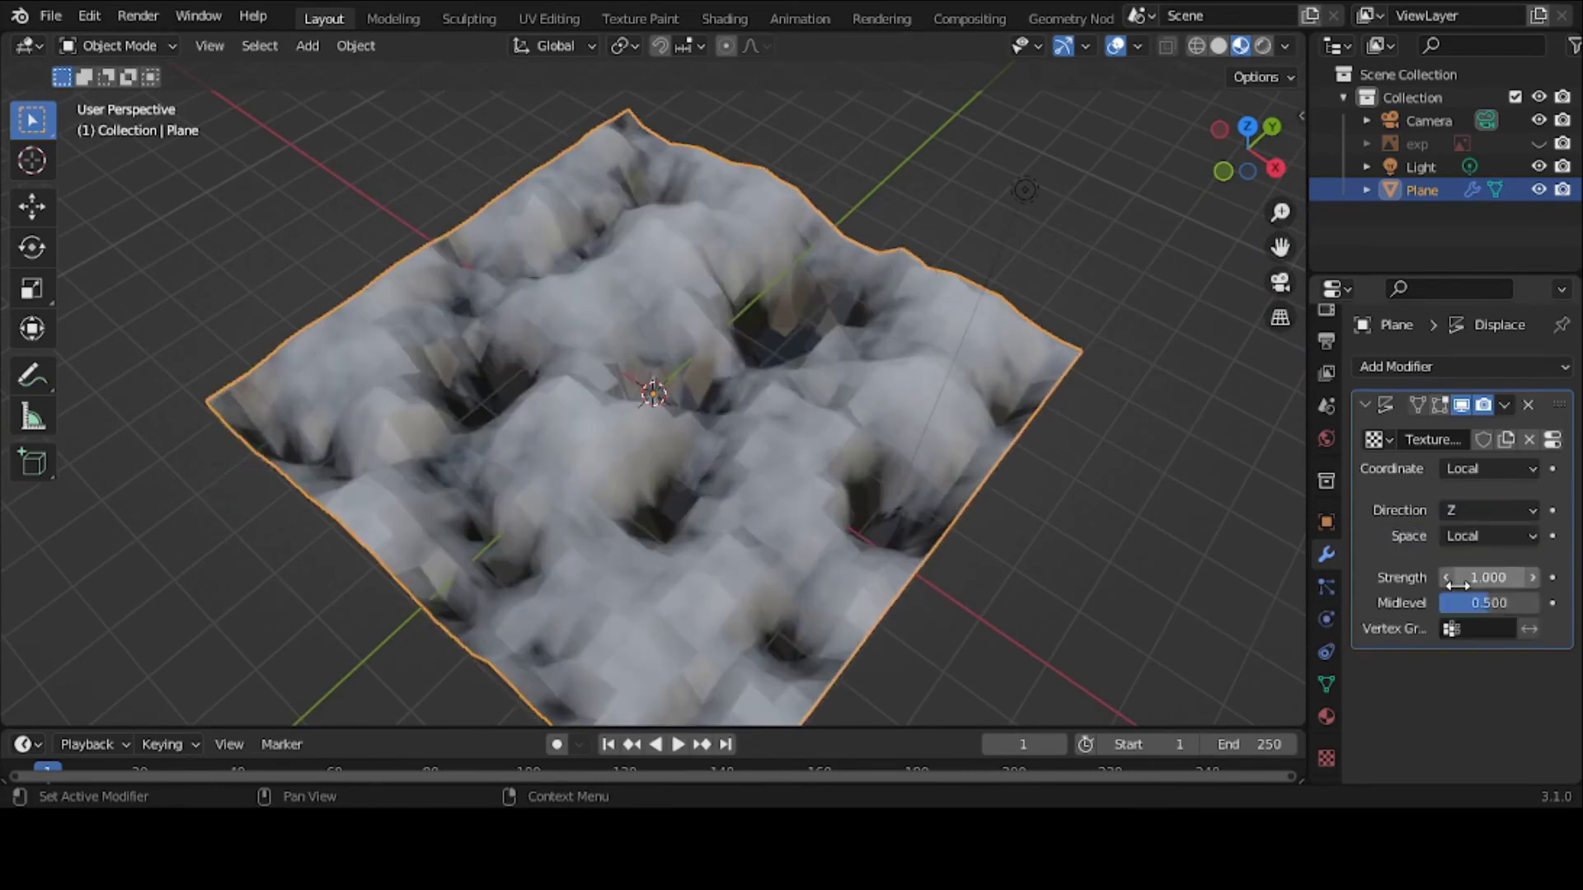
pyautogui.moveTo(814, 522); pyautogui.dragTo(923, 456, button='middle')
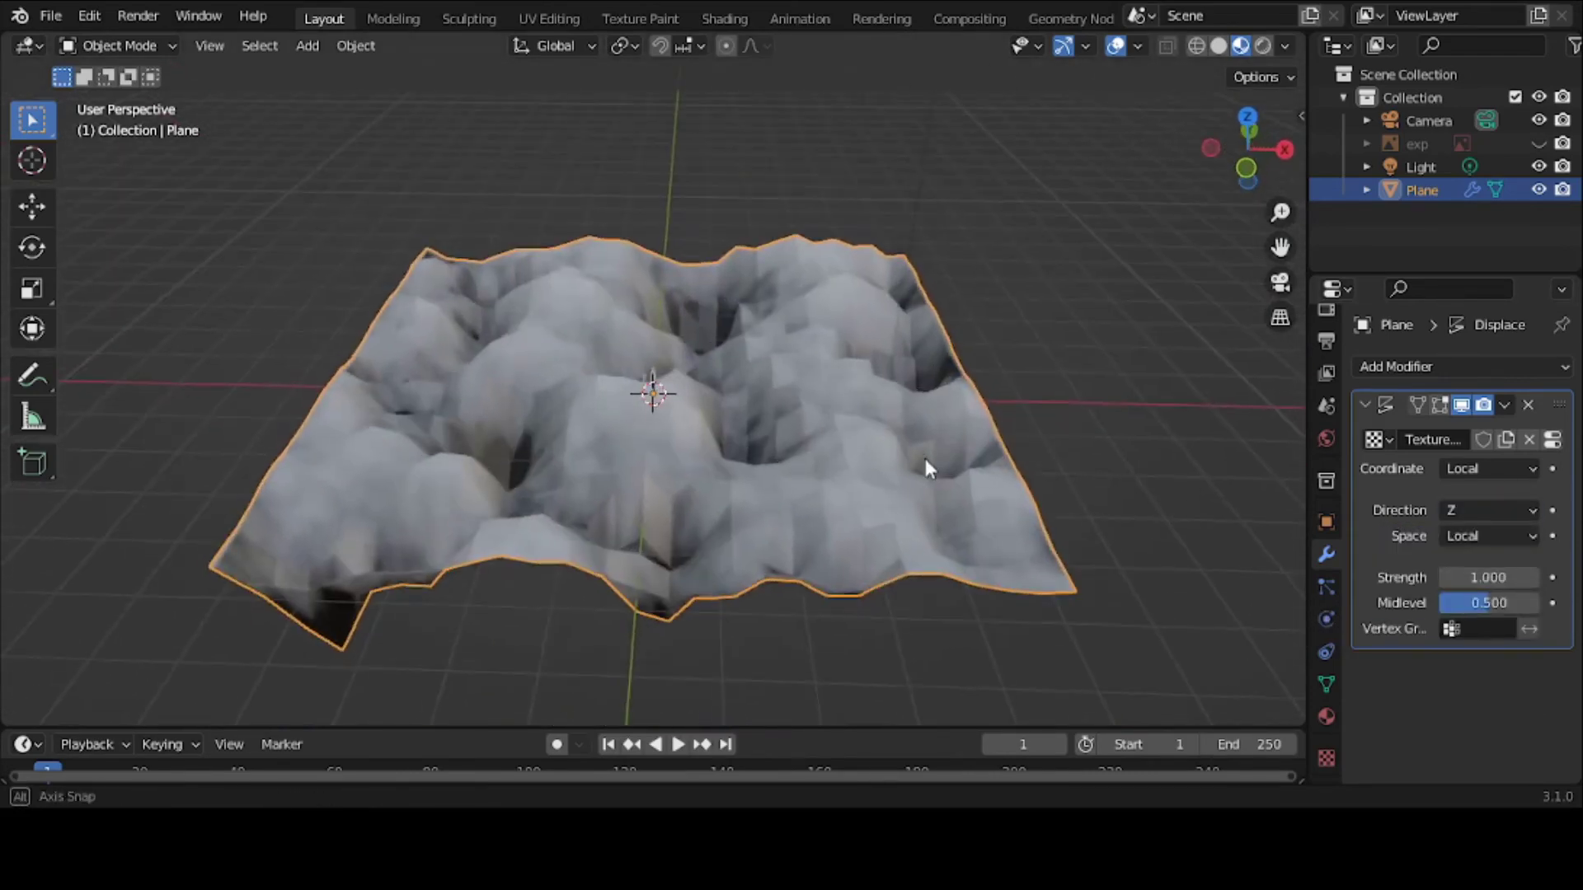
pyautogui.click(1471, 510)
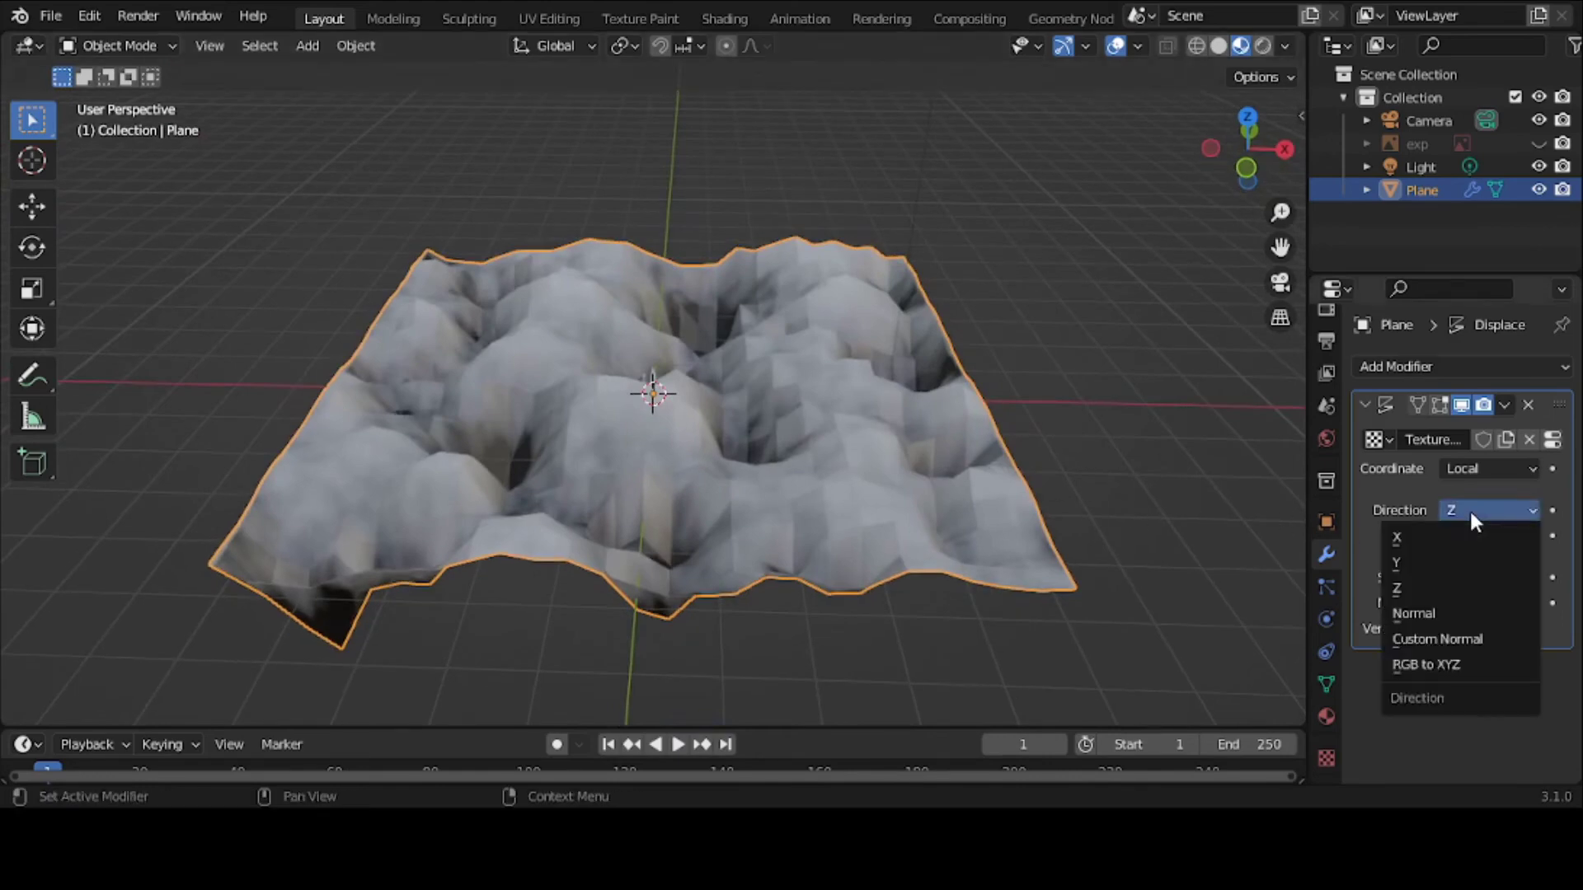
pyautogui.click(1466, 631)
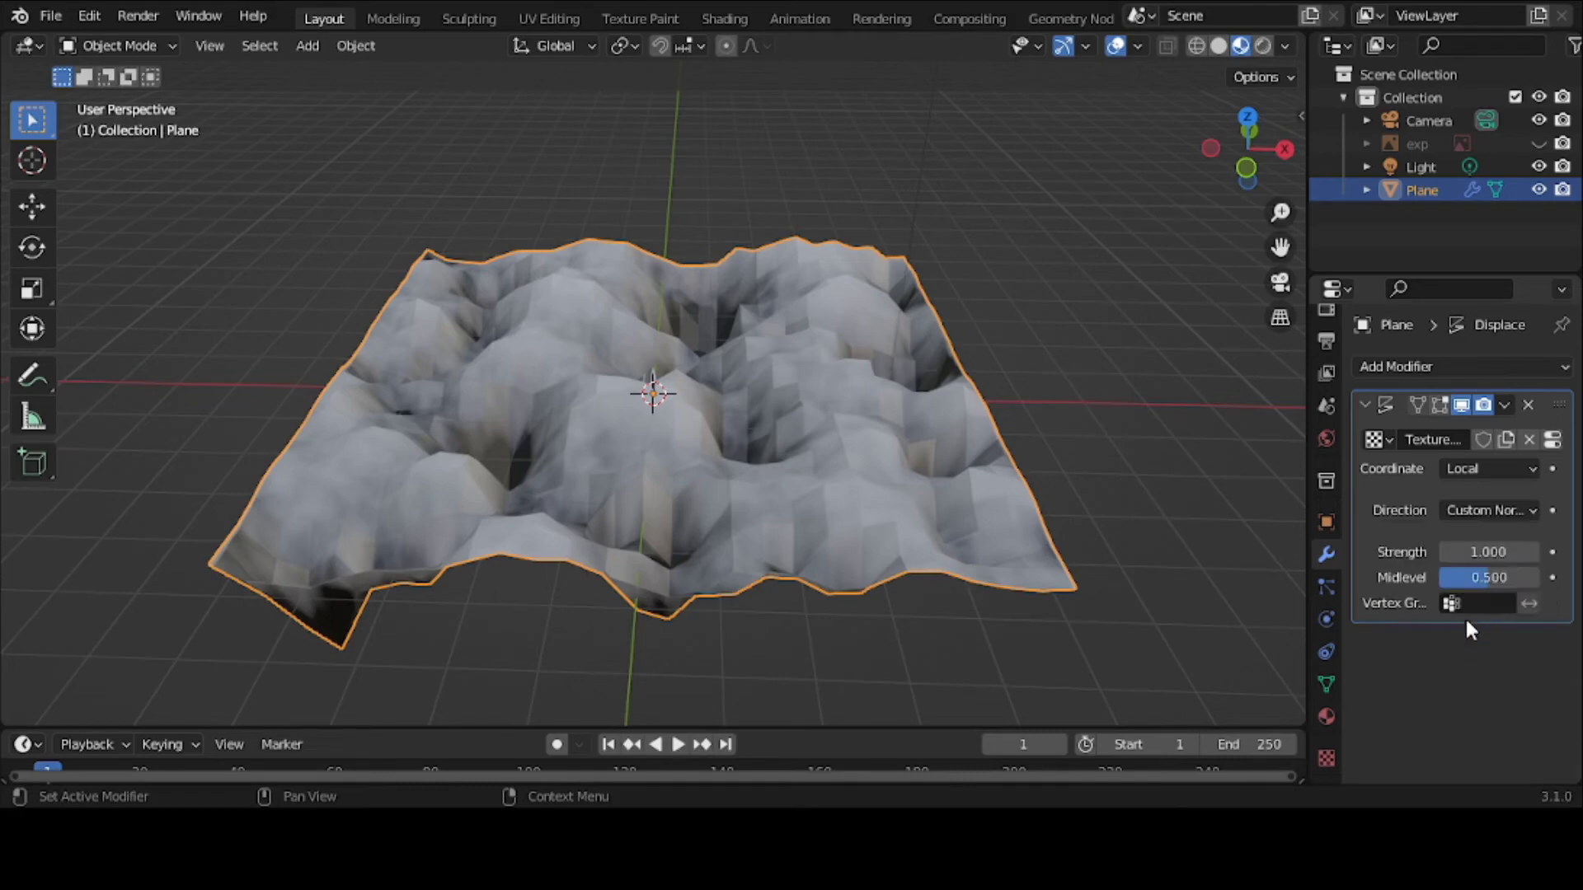
pyautogui.click(1482, 470)
# Step: Try RGB to XYZ as the Displace direction, inspect the plane, and return the direction to Normal
pyautogui.click(1476, 509)
pyautogui.click(1439, 665)
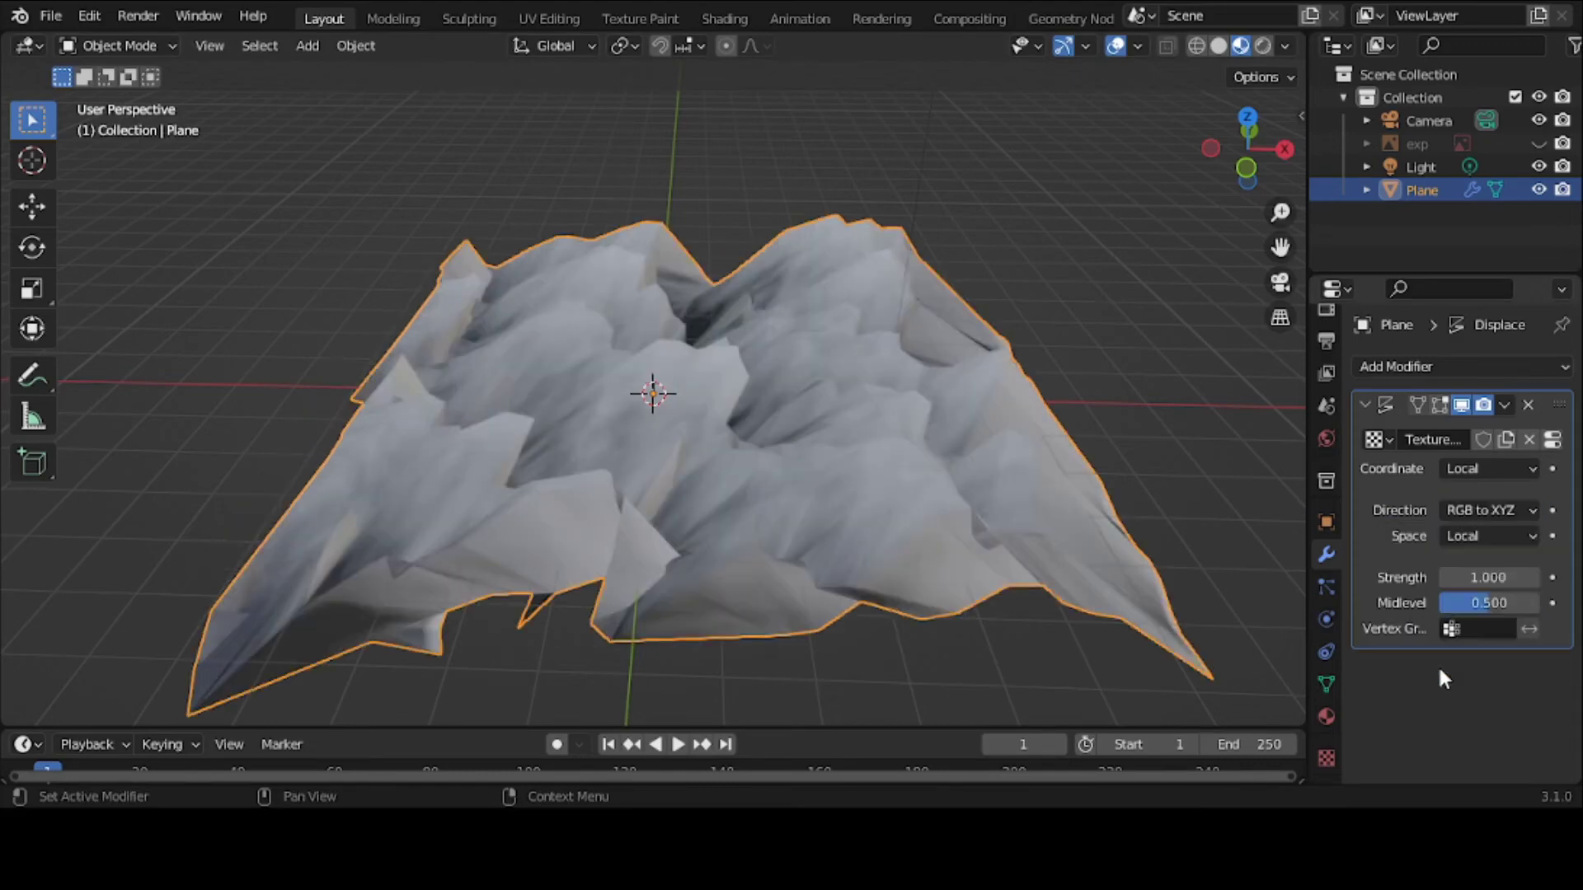
pyautogui.moveTo(229, 330); pyautogui.dragTo(664, 315, button='middle')
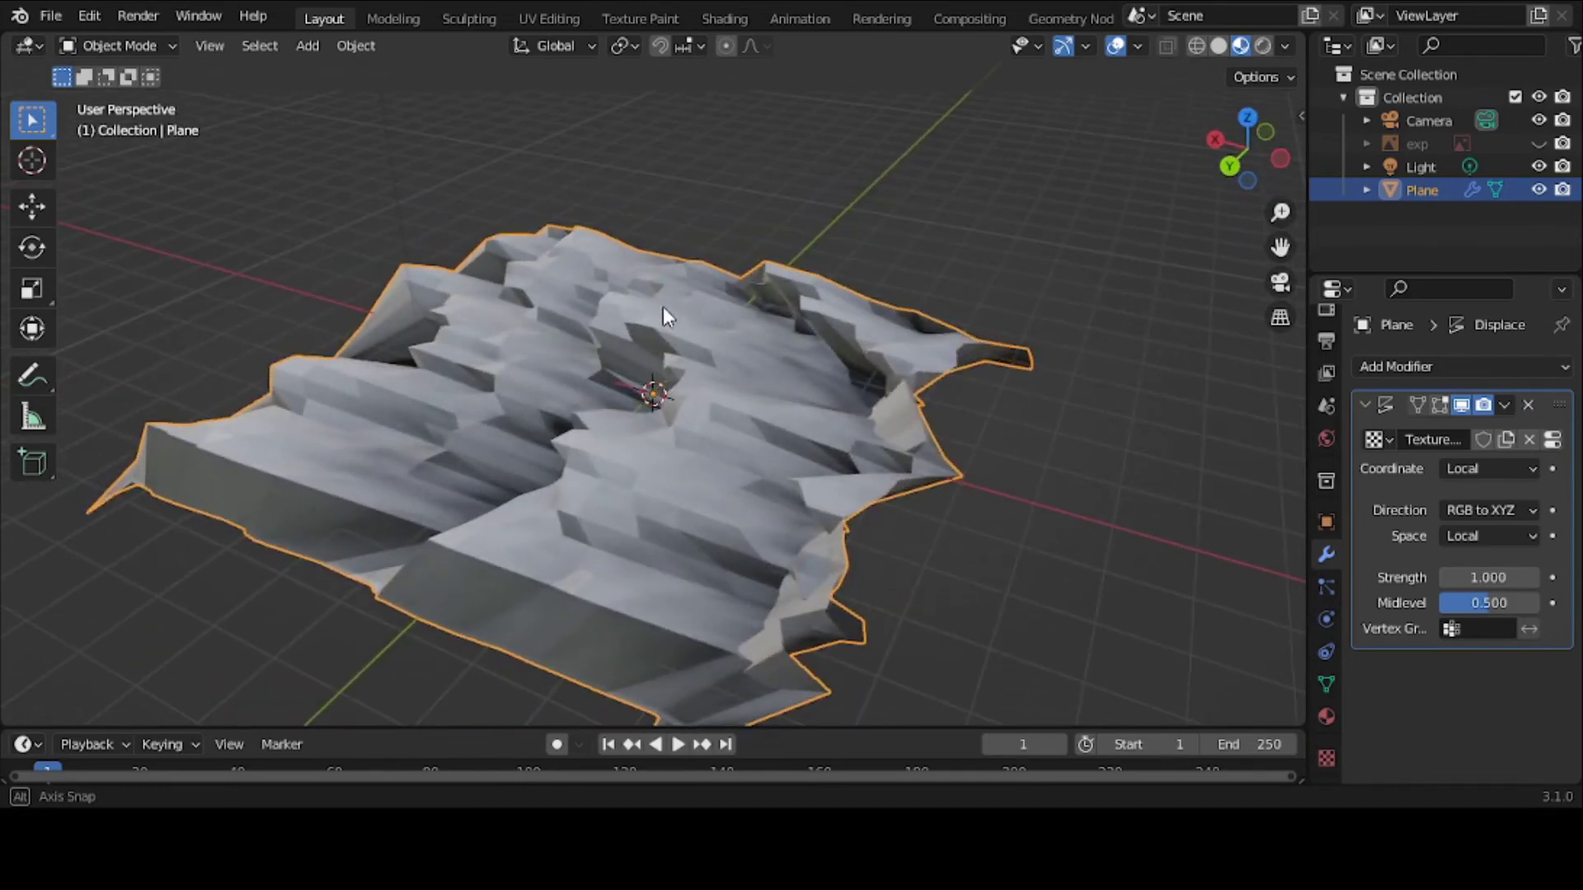
pyautogui.moveTo(664, 315); pyautogui.dragTo(662, 306, button='middle')
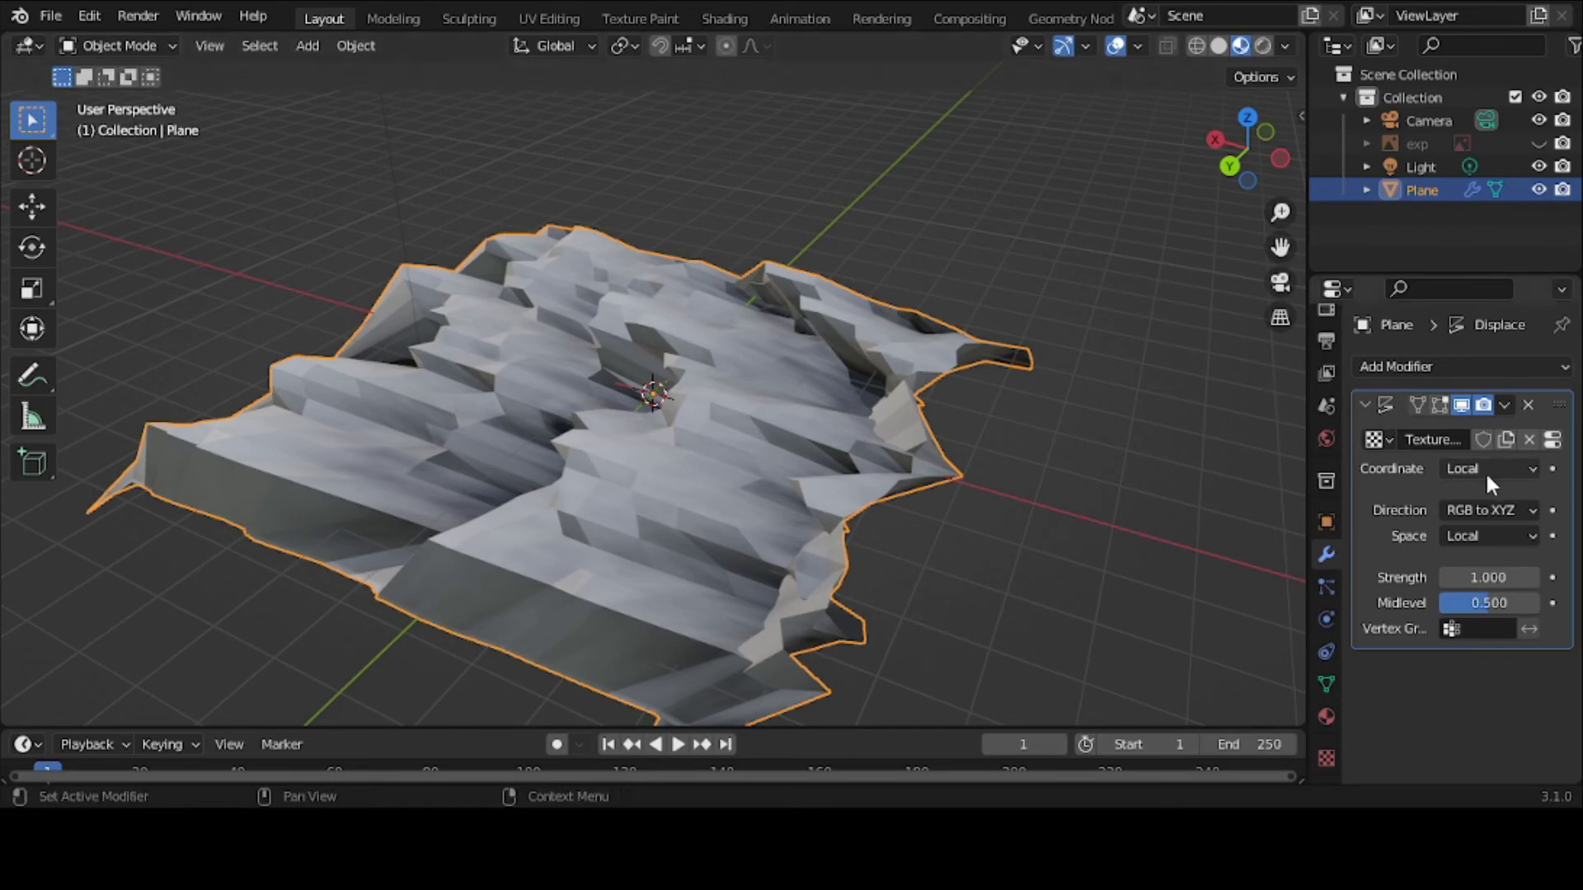
pyautogui.click(1482, 510)
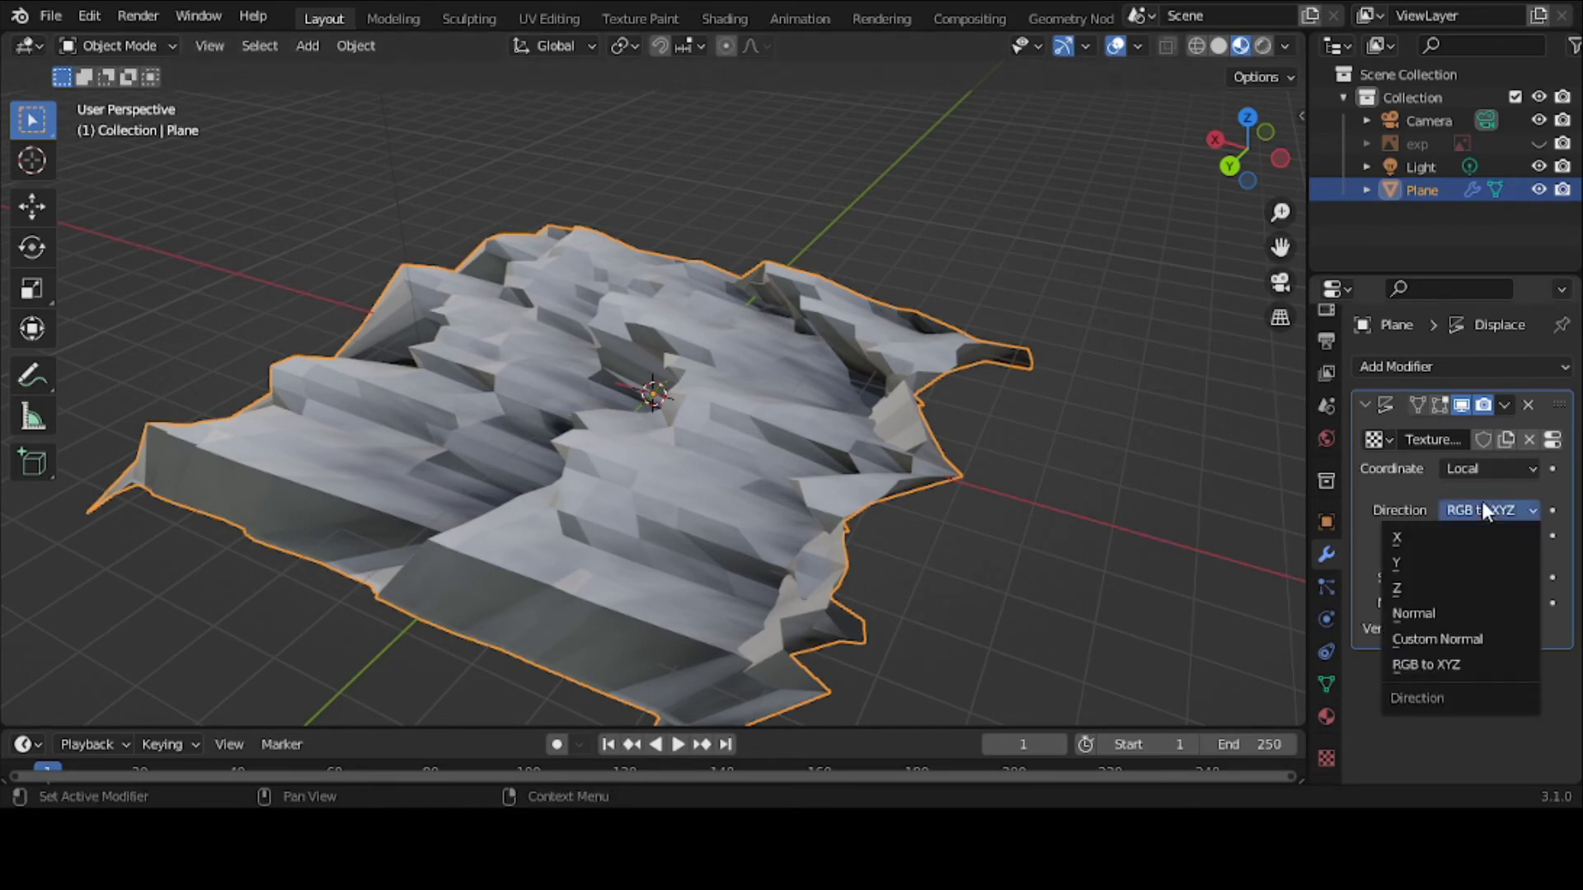
pyautogui.click(1466, 613)
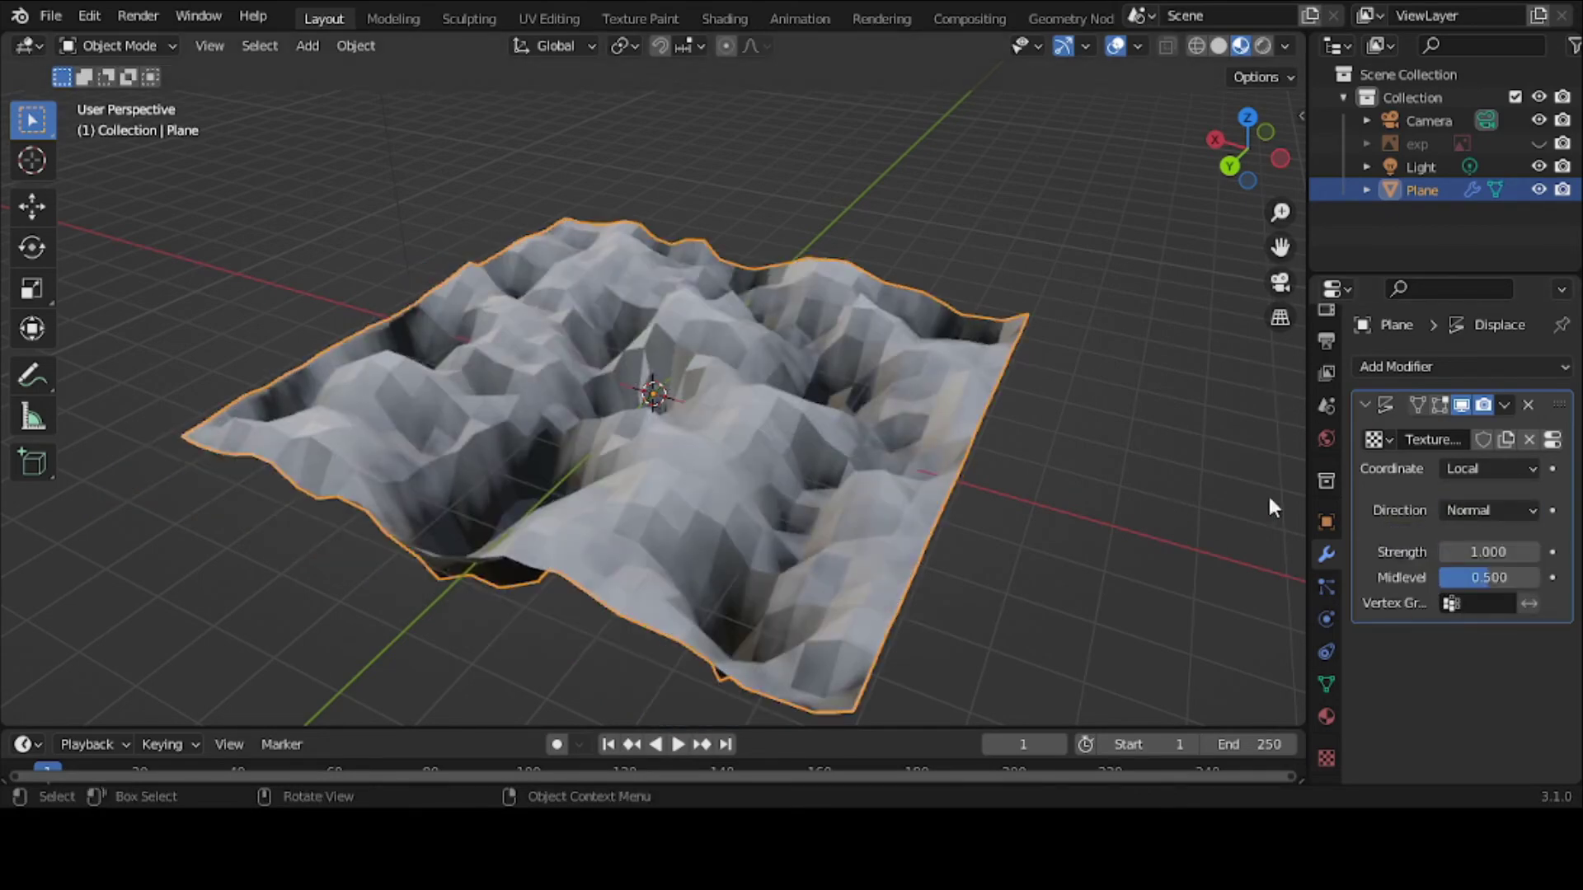
# Step: Try Global and Object texture coordinates in the Displace modifier, viewing the plane from the side for each
pyautogui.click(1490, 465)
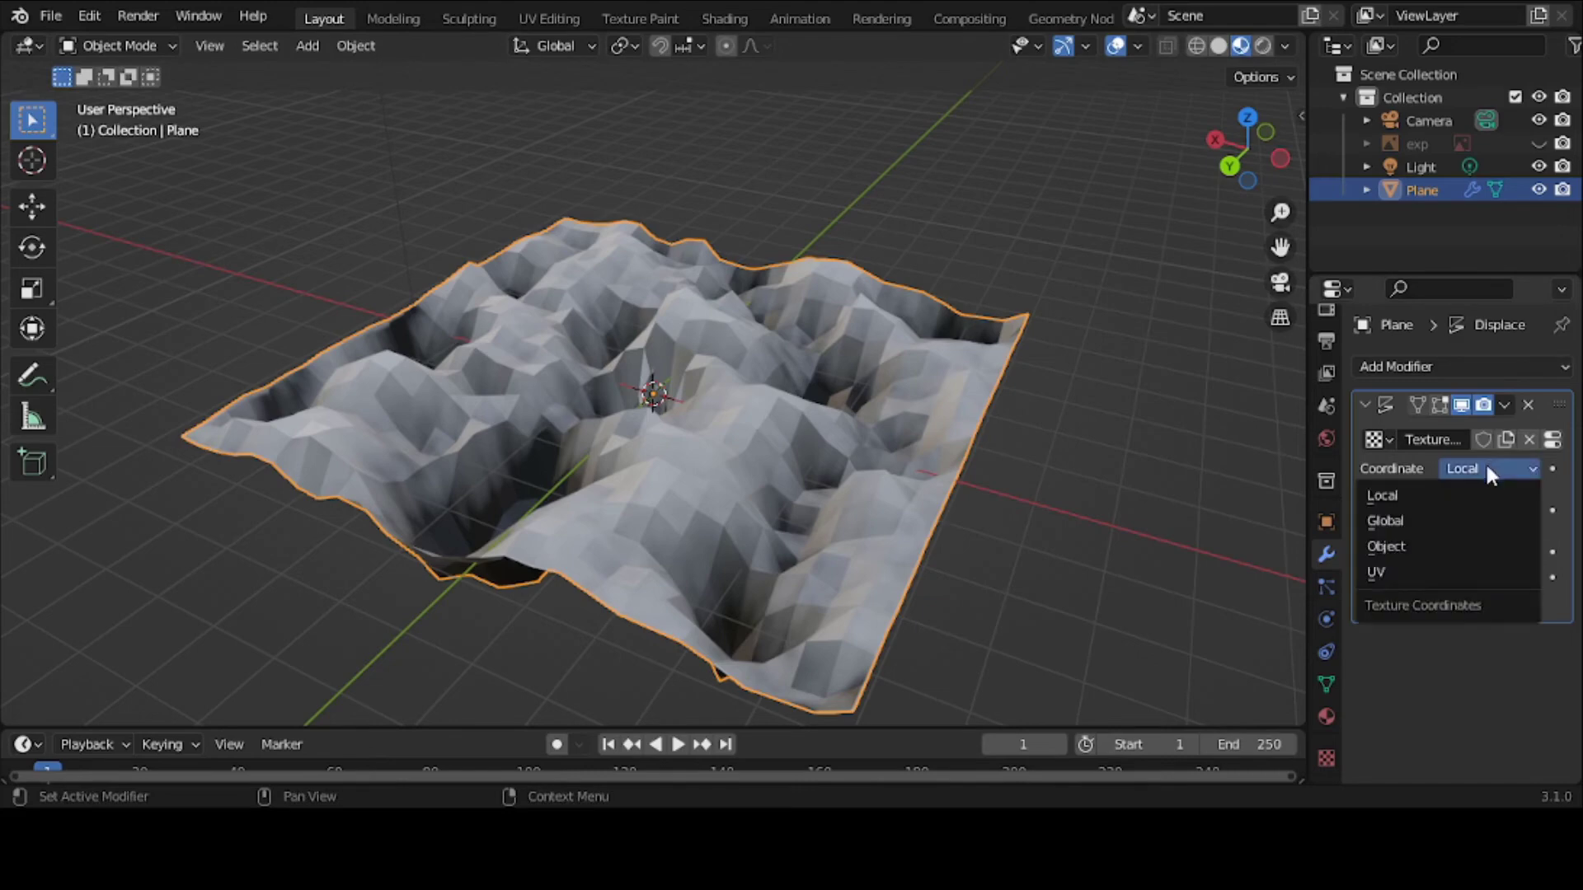
pyautogui.click(1458, 517)
pyautogui.moveTo(841, 367); pyautogui.dragTo(681, 318, button='middle')
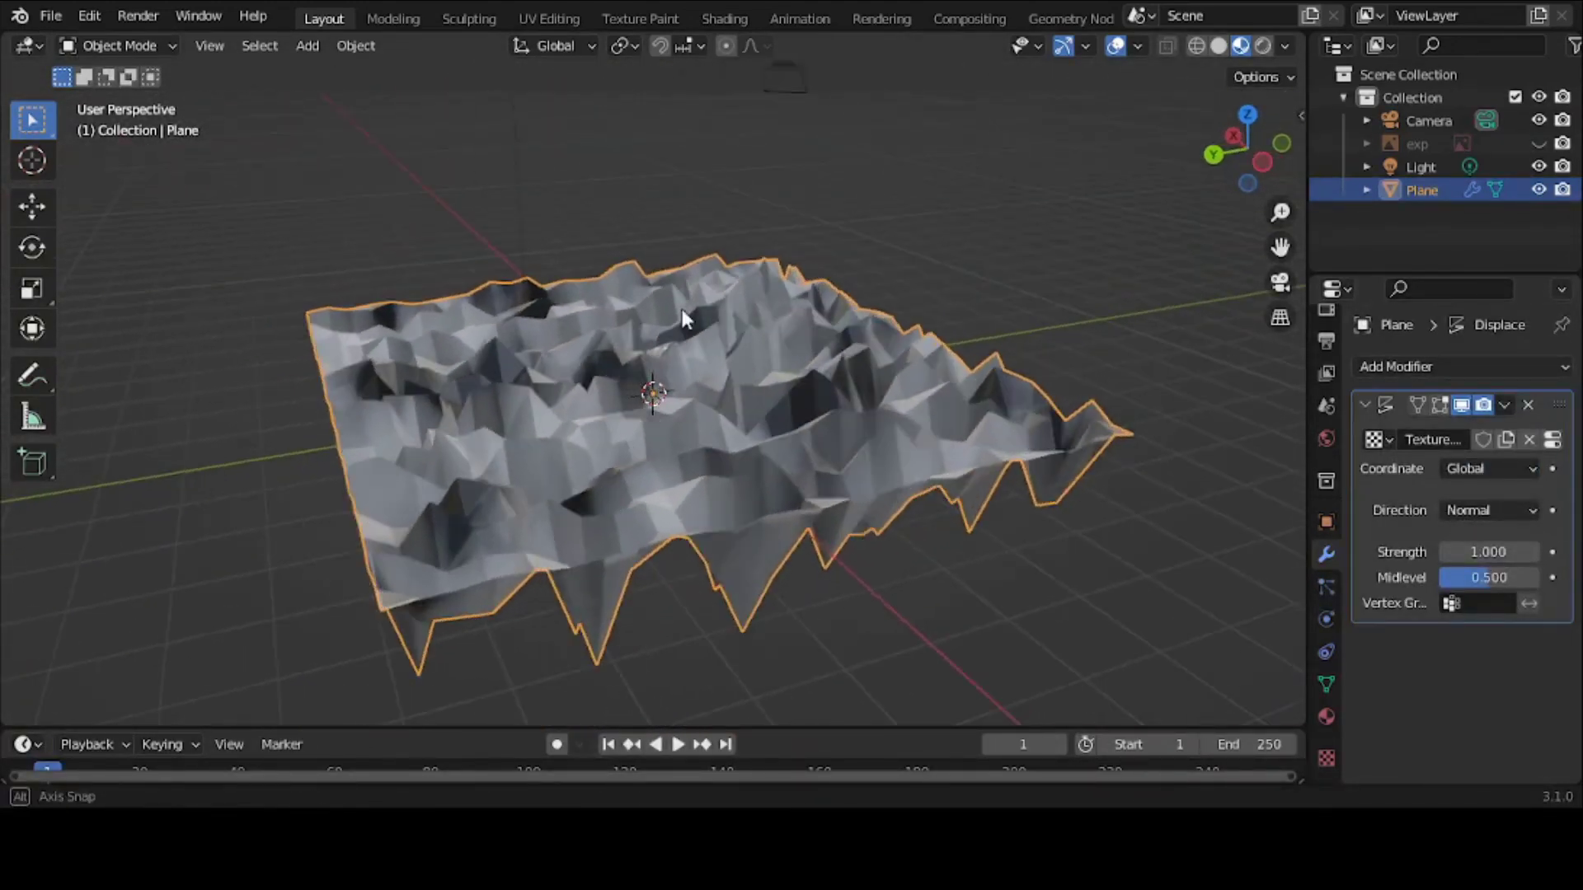
pyautogui.click(1480, 463)
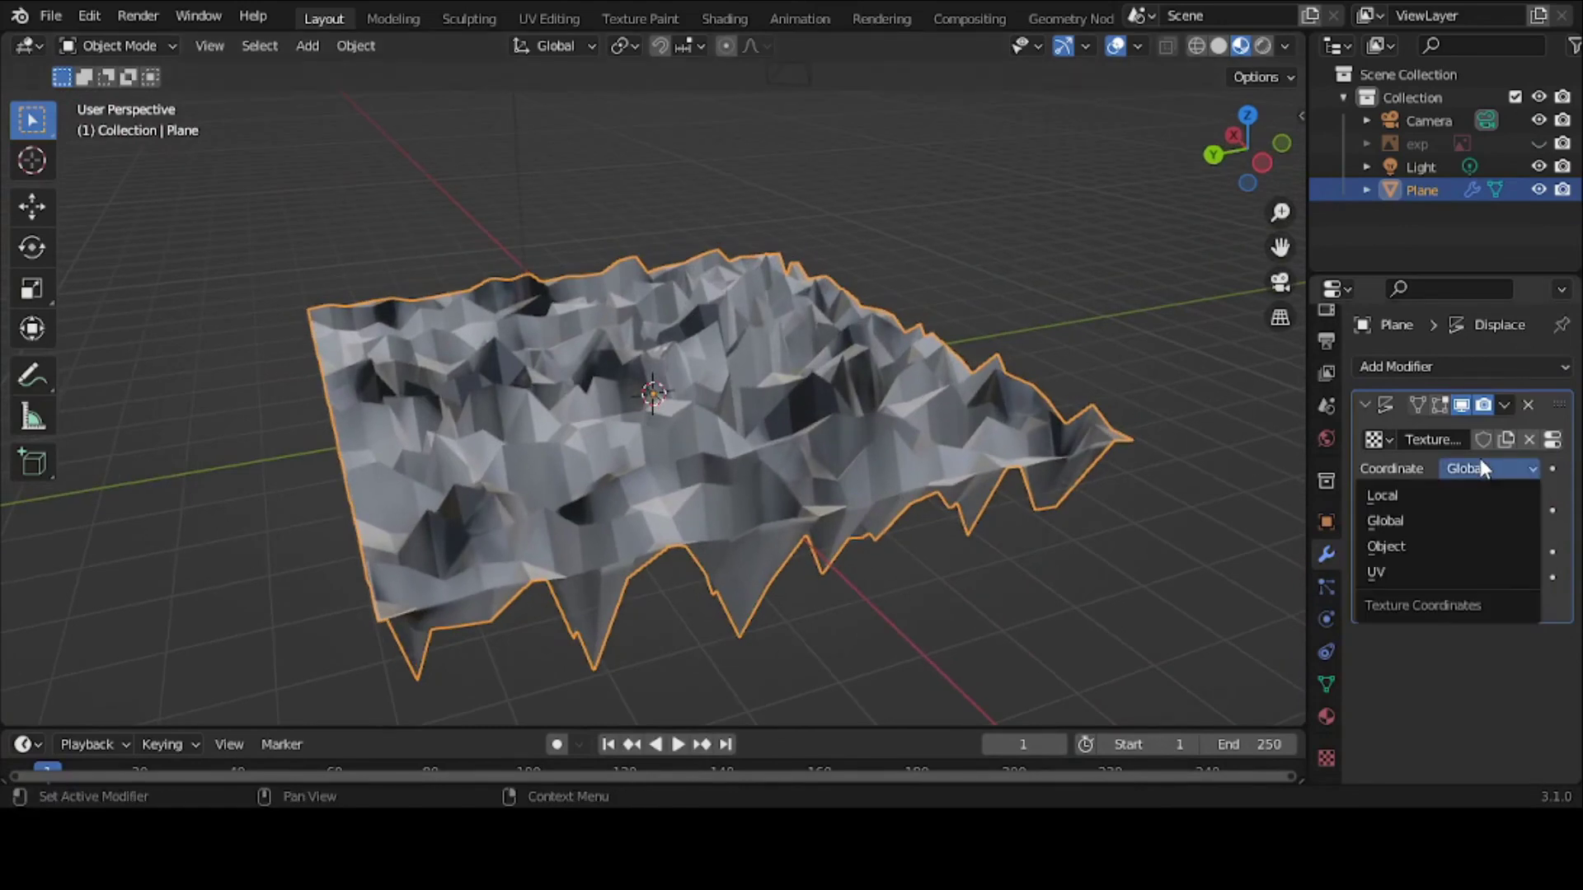
pyautogui.click(1443, 547)
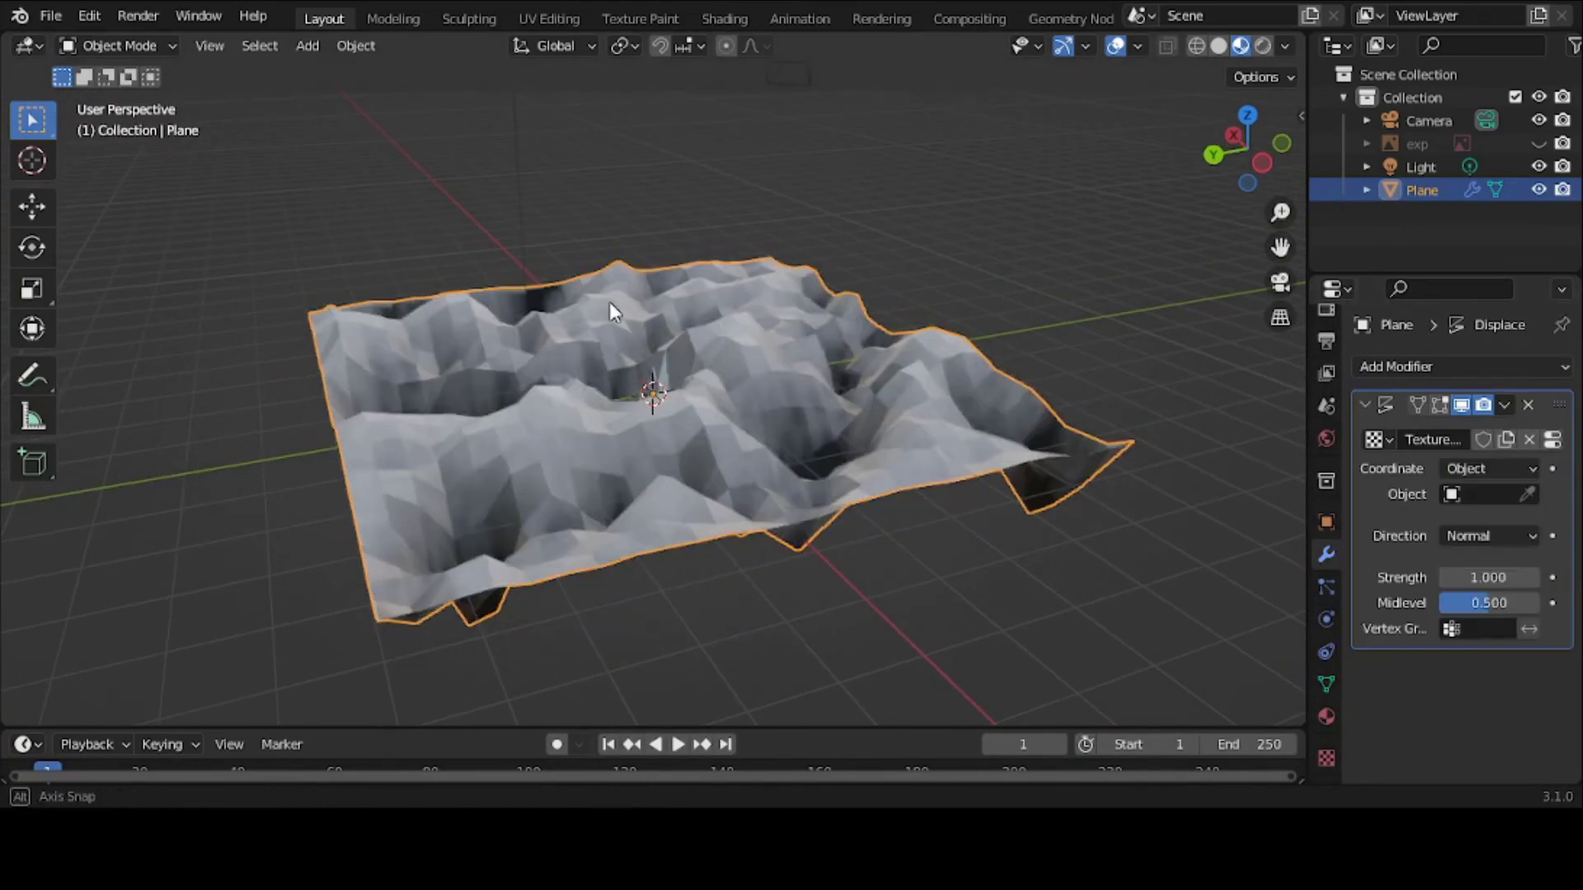
pyautogui.moveTo(610, 302); pyautogui.dragTo(524, 276, button='middle')
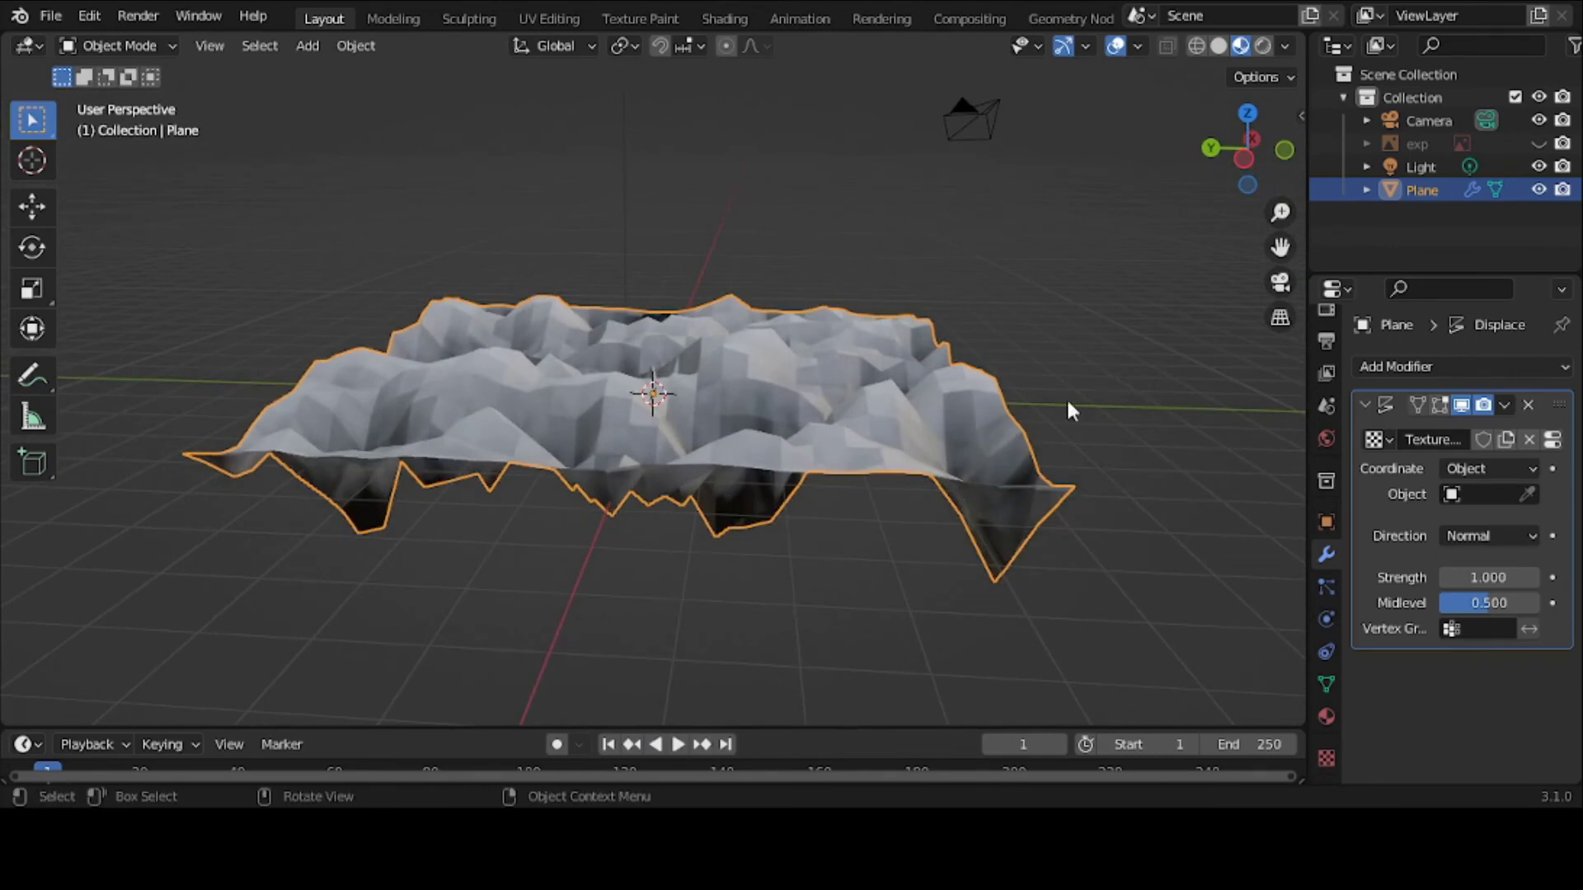
# Step: Try UV texture coordinates for the displacement and return the coordinate setting to Local
pyautogui.click(1464, 467)
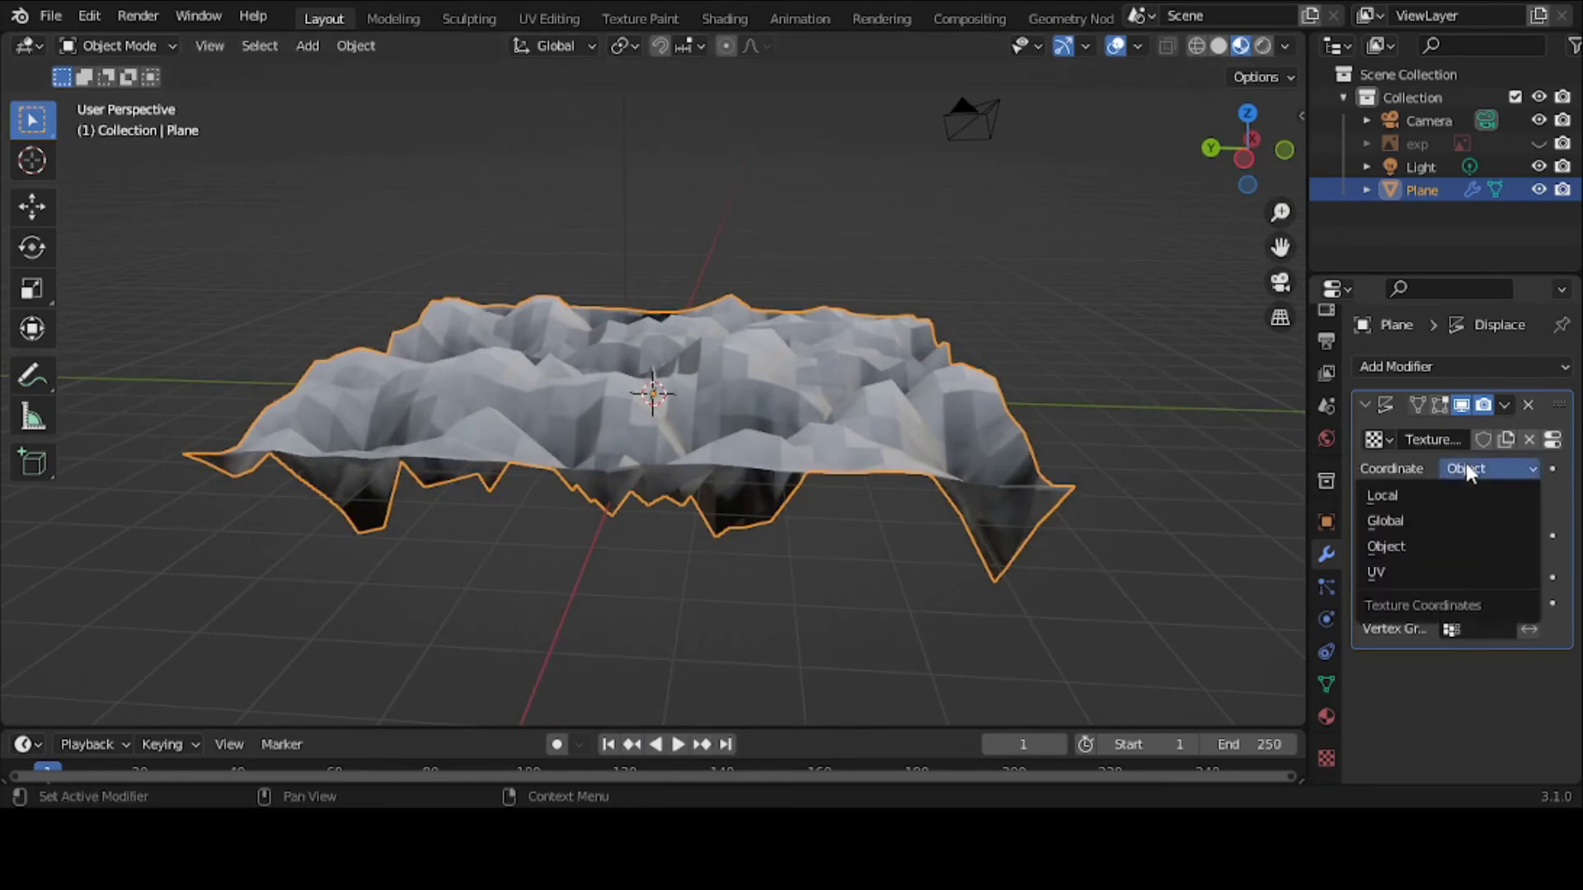
pyautogui.click(1425, 569)
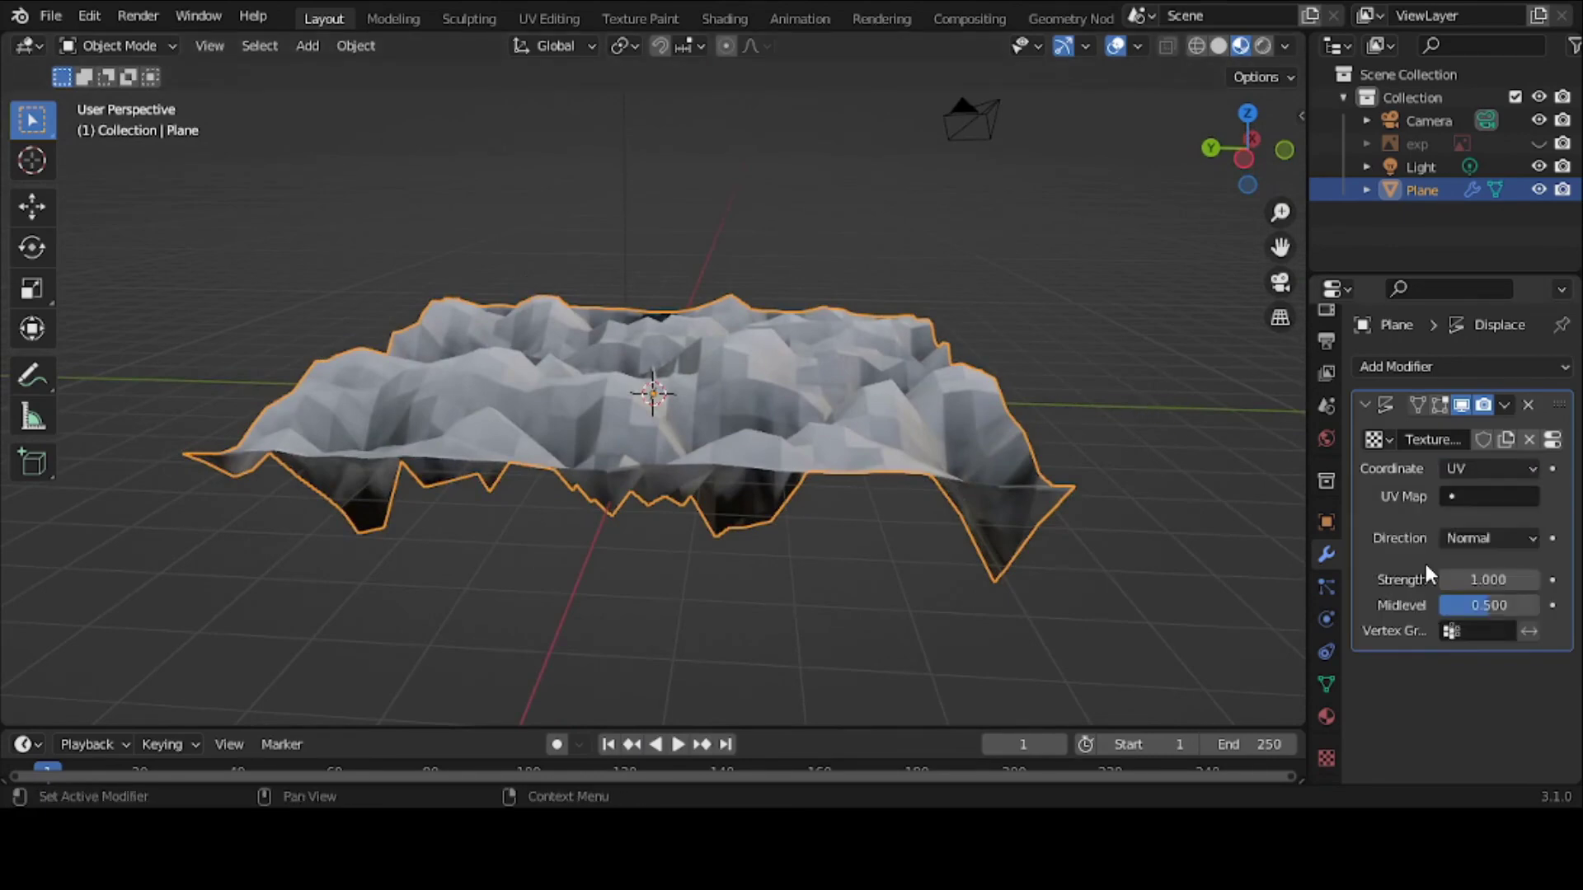
pyautogui.click(1472, 467)
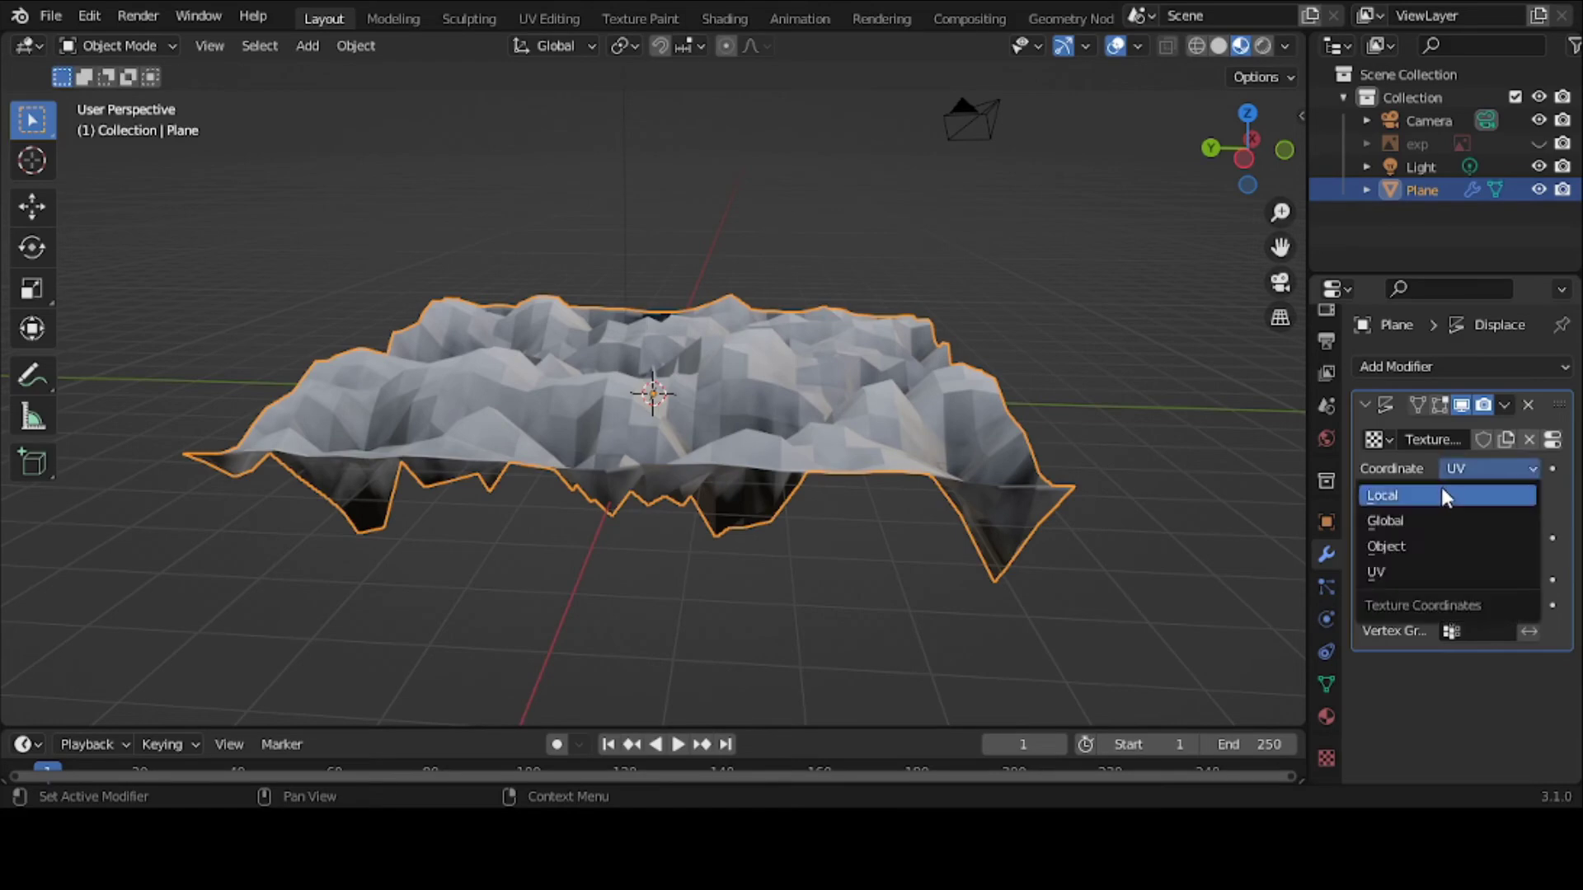
pyautogui.click(1442, 492)
pyautogui.moveTo(788, 345); pyautogui.dragTo(829, 395, button='middle')
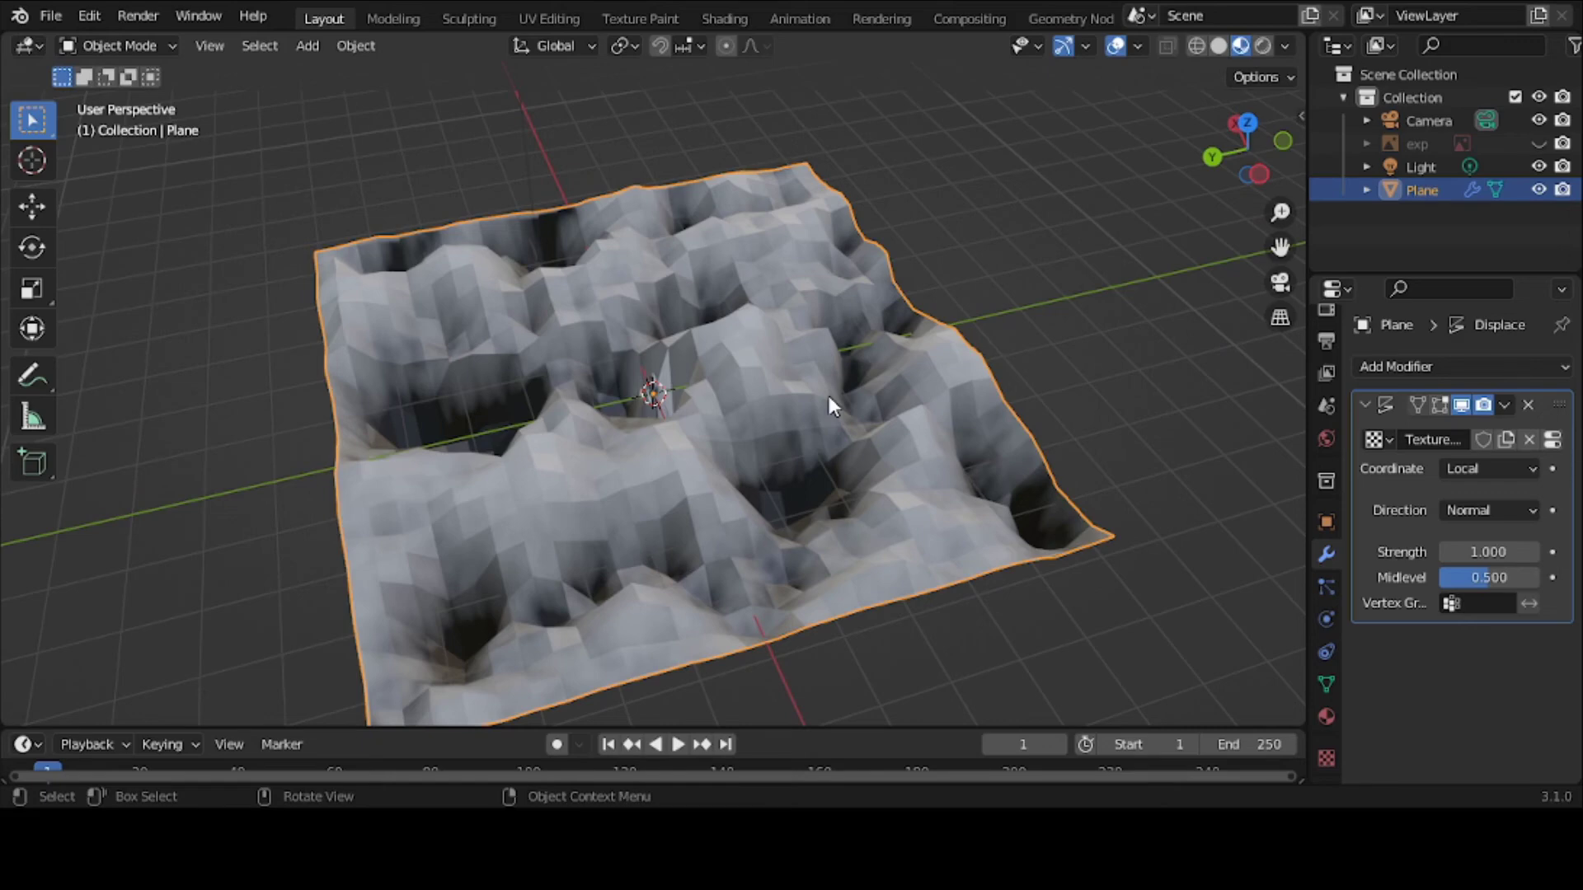
# Step: Switch to the Shading workspace and add an unconnected Displacement node between the ColorRamp and the Principled BSDF in Material.001
pyautogui.click(742, 17)
pyautogui.moveTo(398, 285); pyautogui.dragTo(569, 276, button='middle')
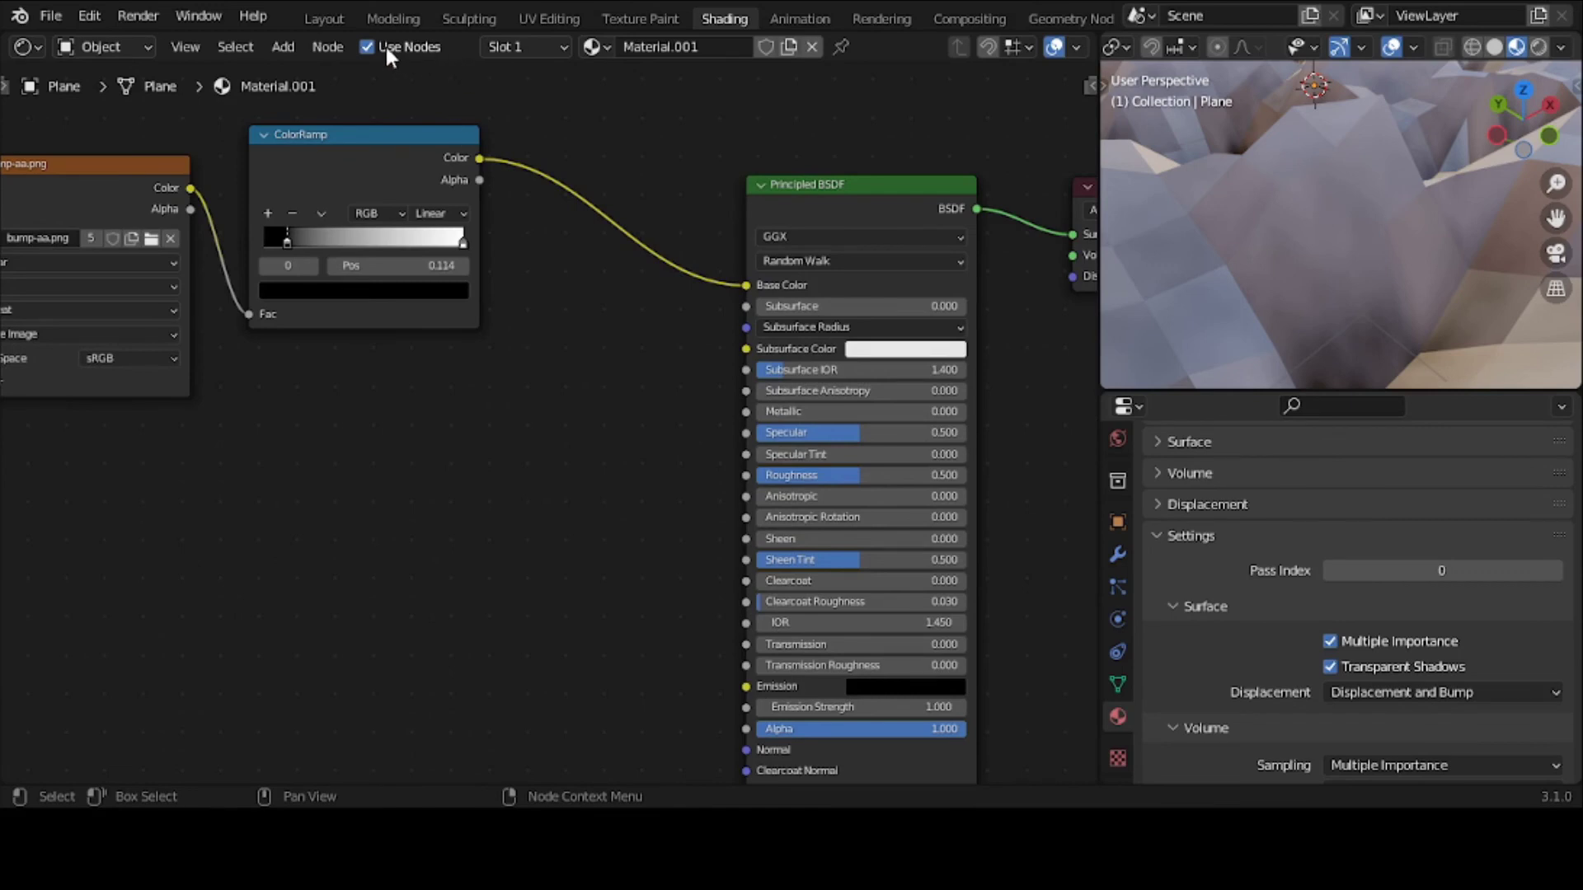
pyautogui.click(289, 47)
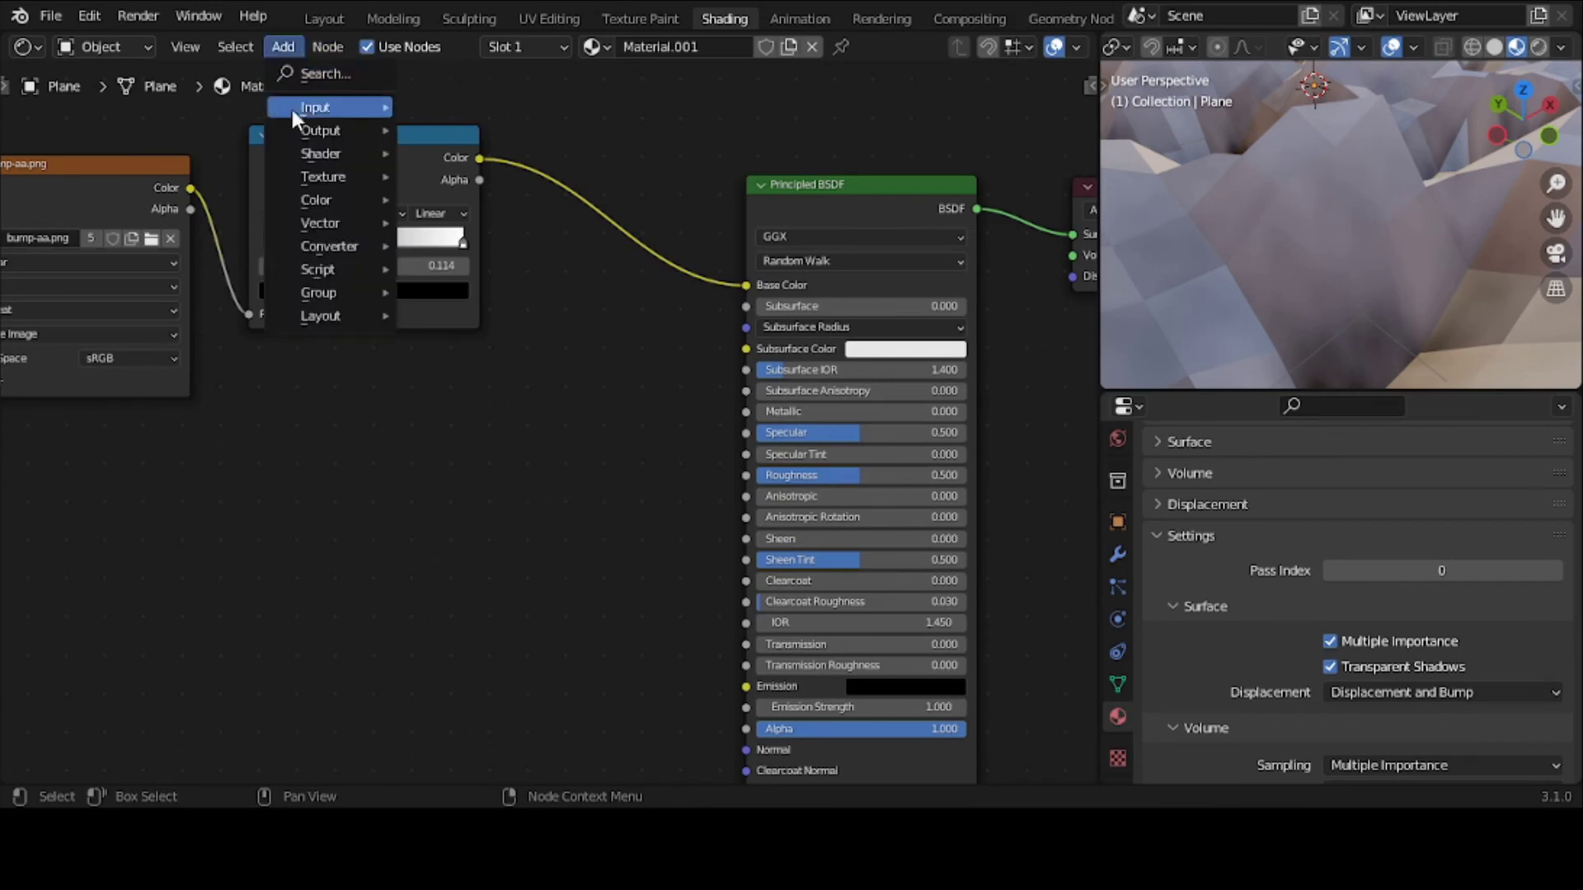
pyautogui.moveTo(306, 246)
pyautogui.moveTo(317, 198)
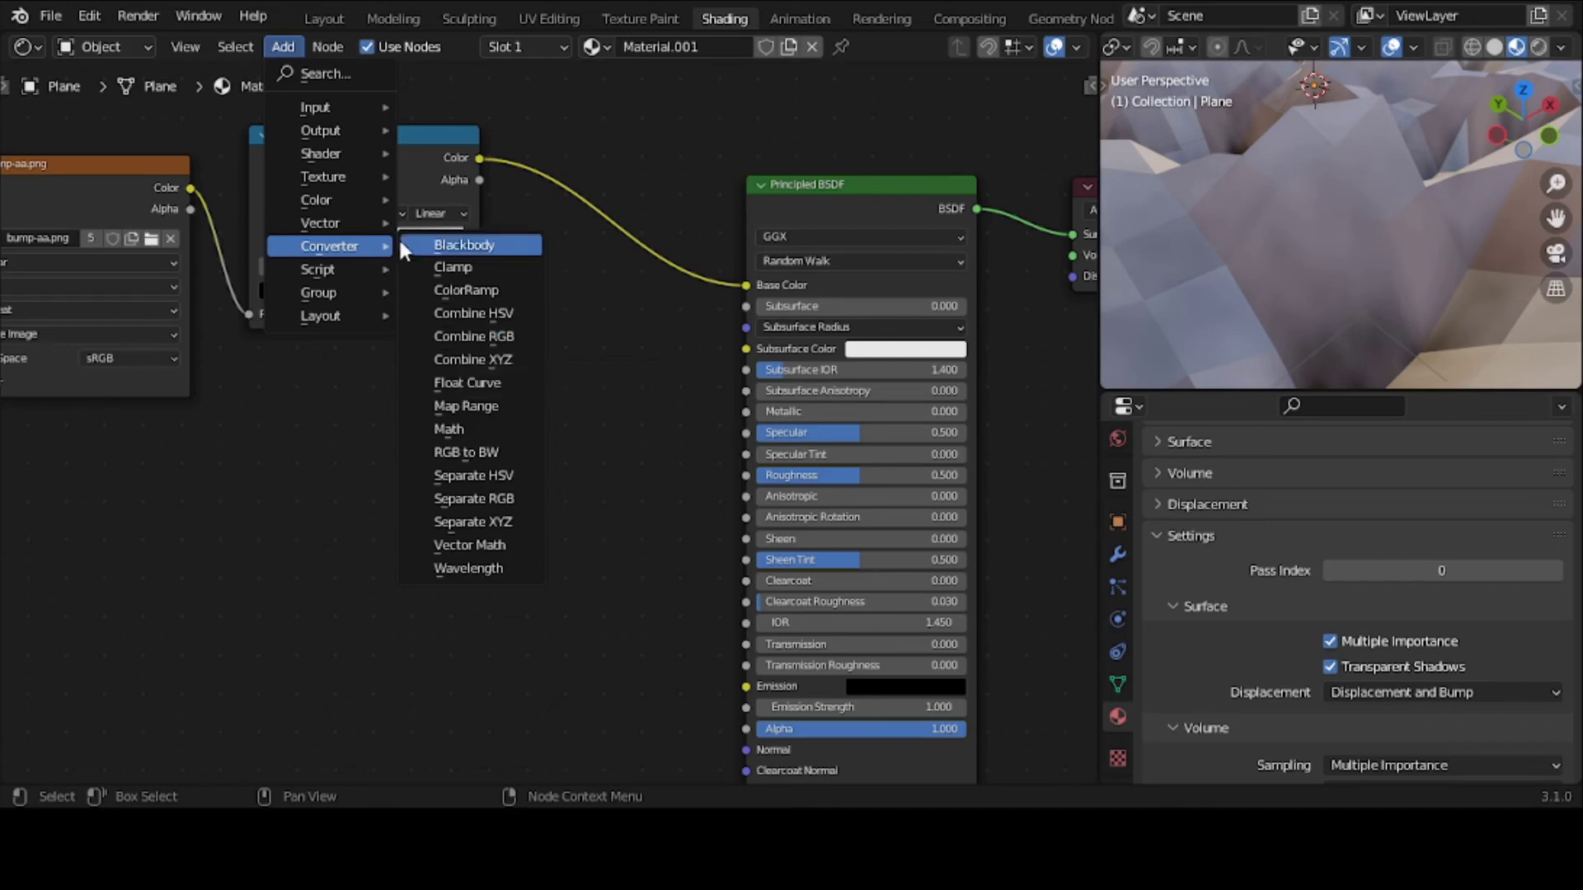
pyautogui.click(455, 244)
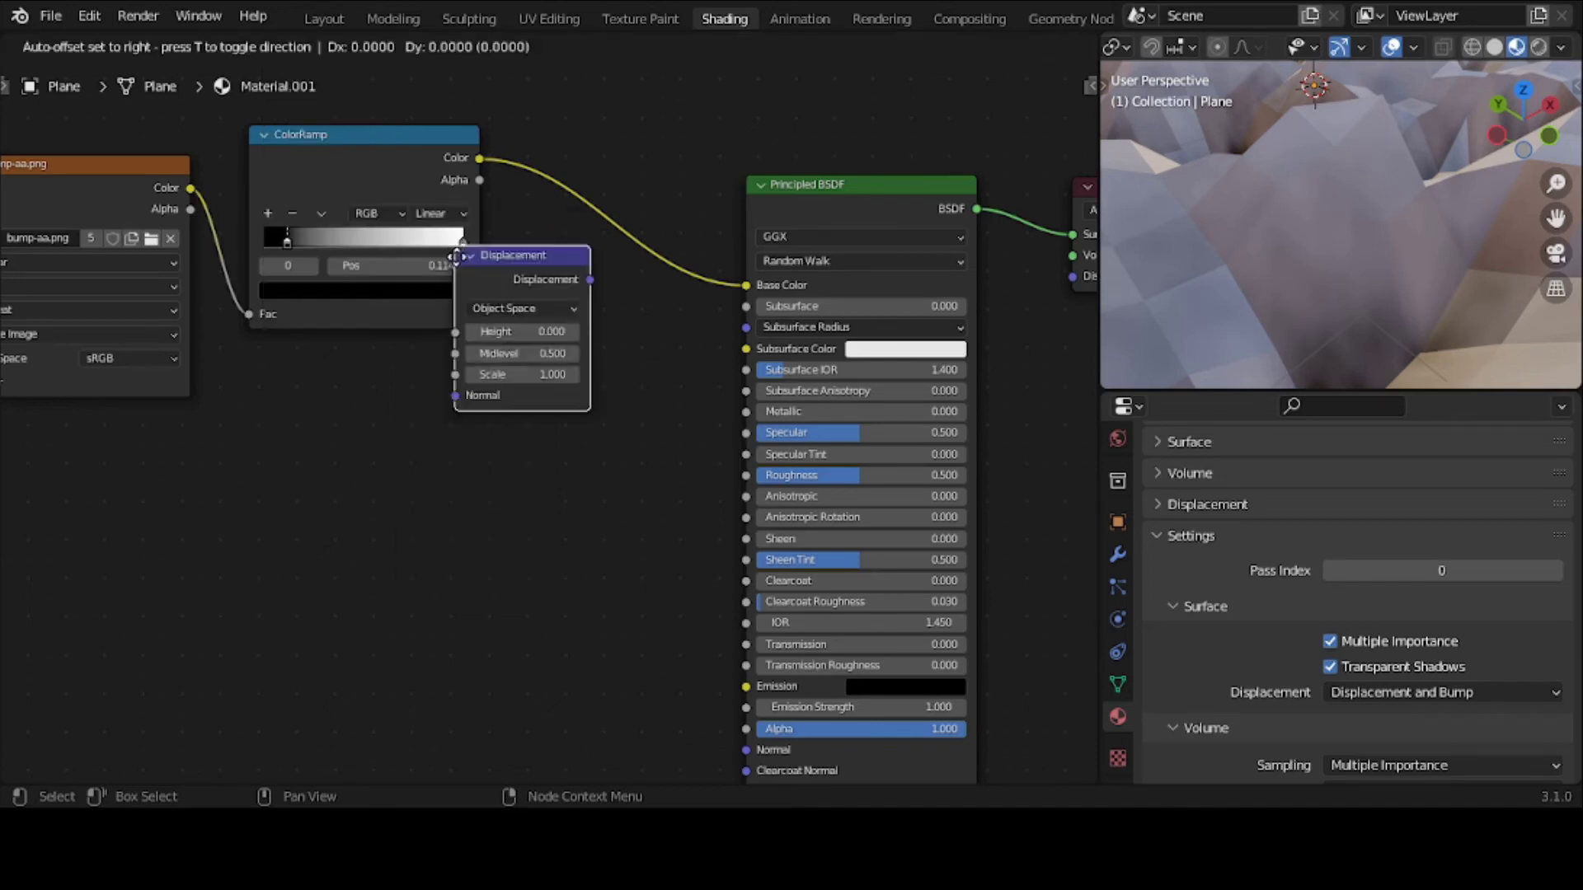
pyautogui.click(507, 352)
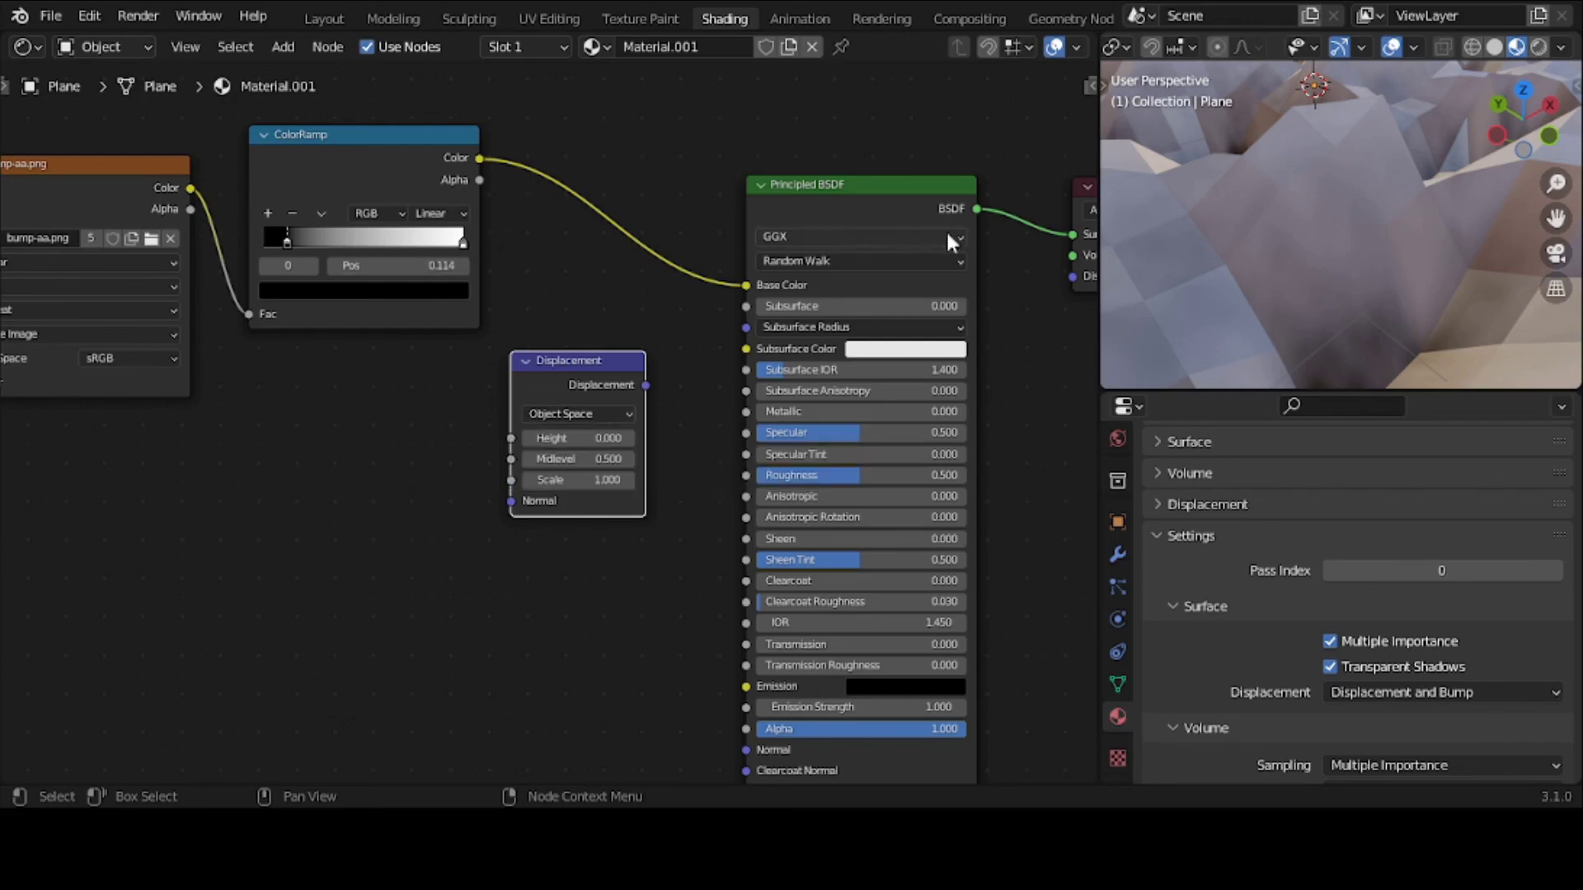
pyautogui.scroll(-5, 1406, 236)
pyautogui.moveTo(1407, 236); pyautogui.dragTo(1328, 272, button='middle')
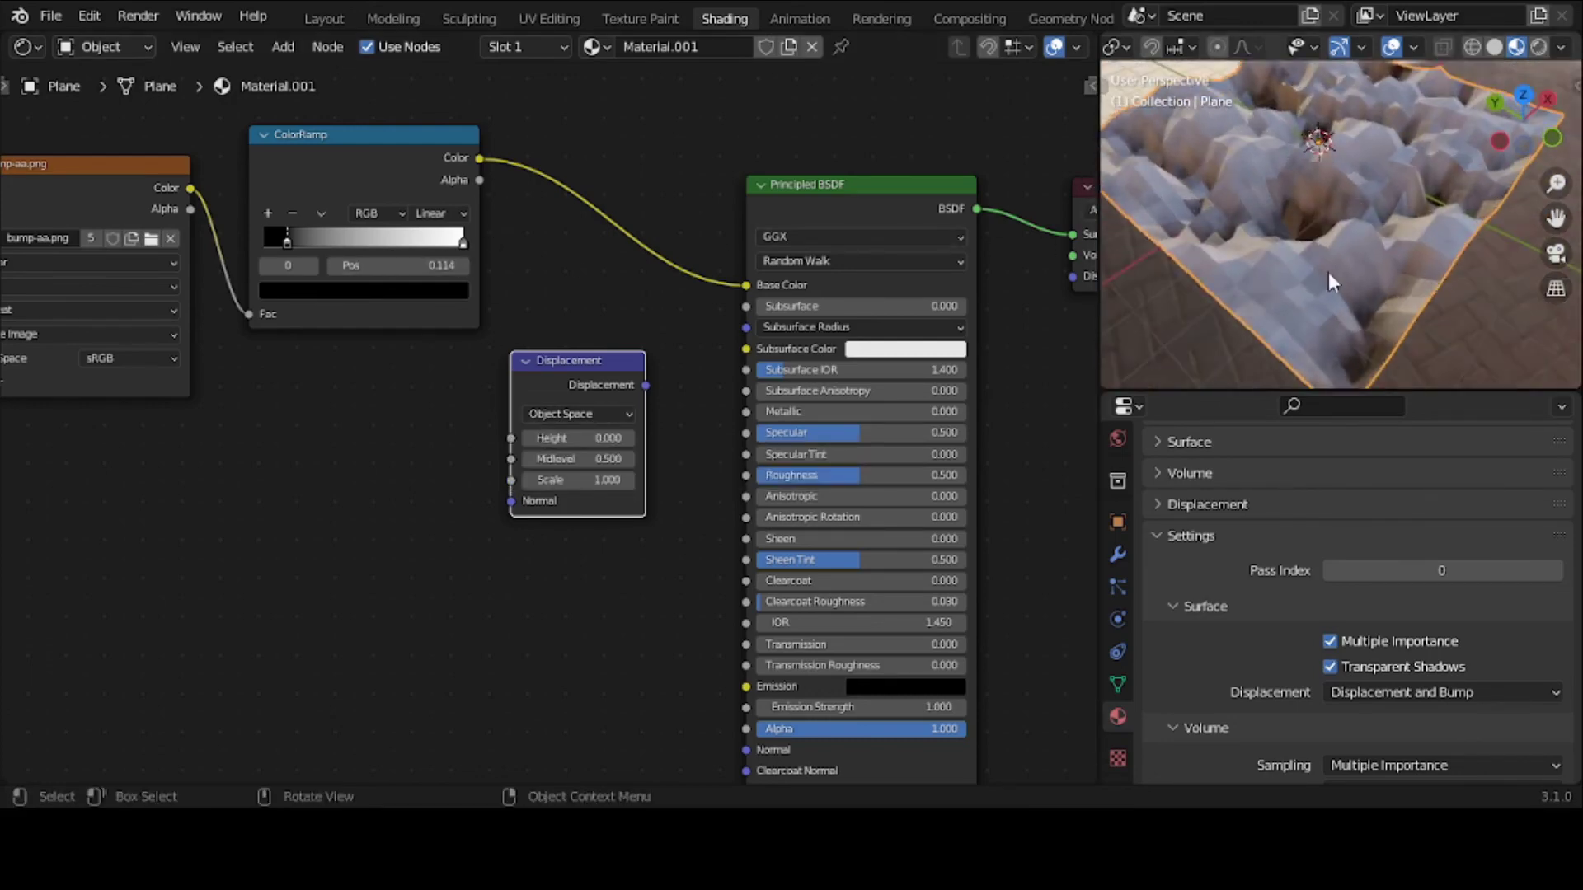
# Step: Recolour the ColorRamp's dark stop at position 0.114 to a deep blue with about hue 0.668, saturation 0.973 and value 0.363
pyautogui.click(336, 291)
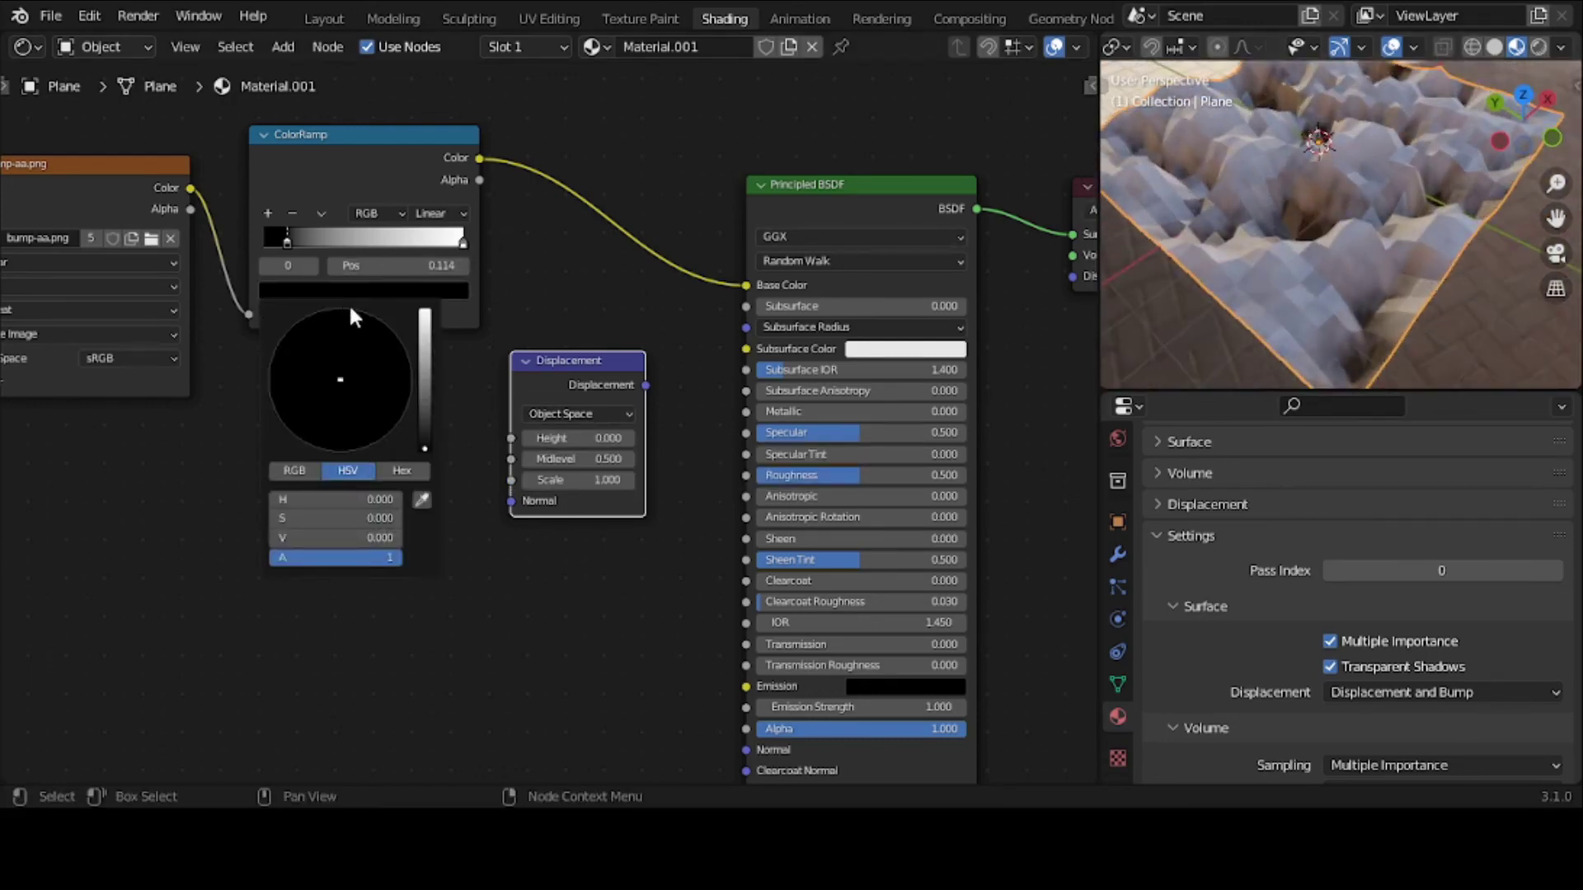
pyautogui.click(206, 341)
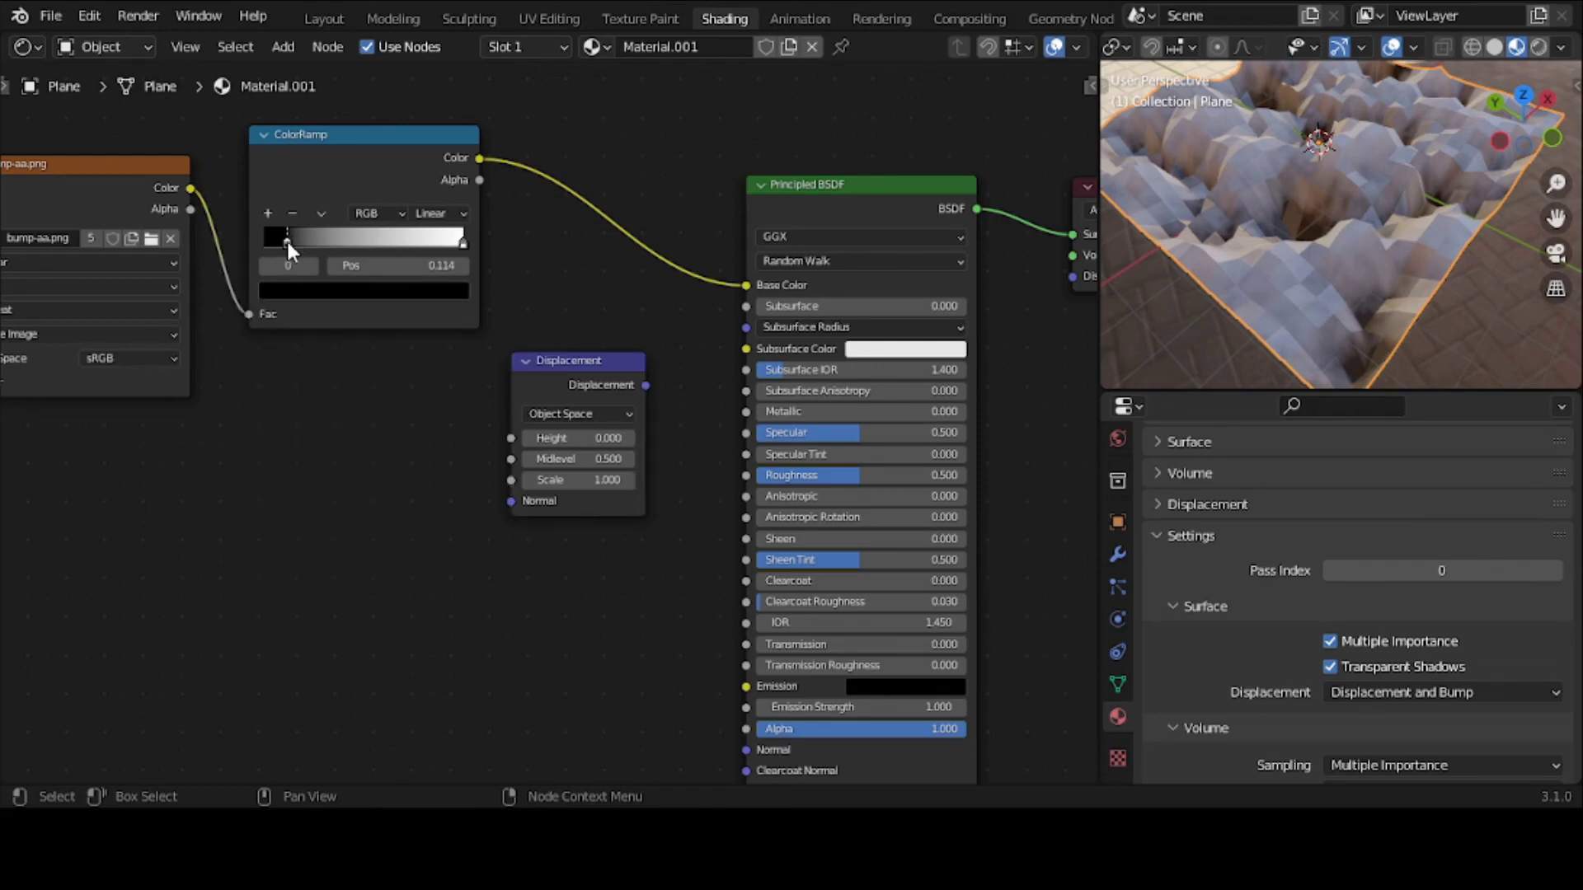
pyautogui.click(333, 291)
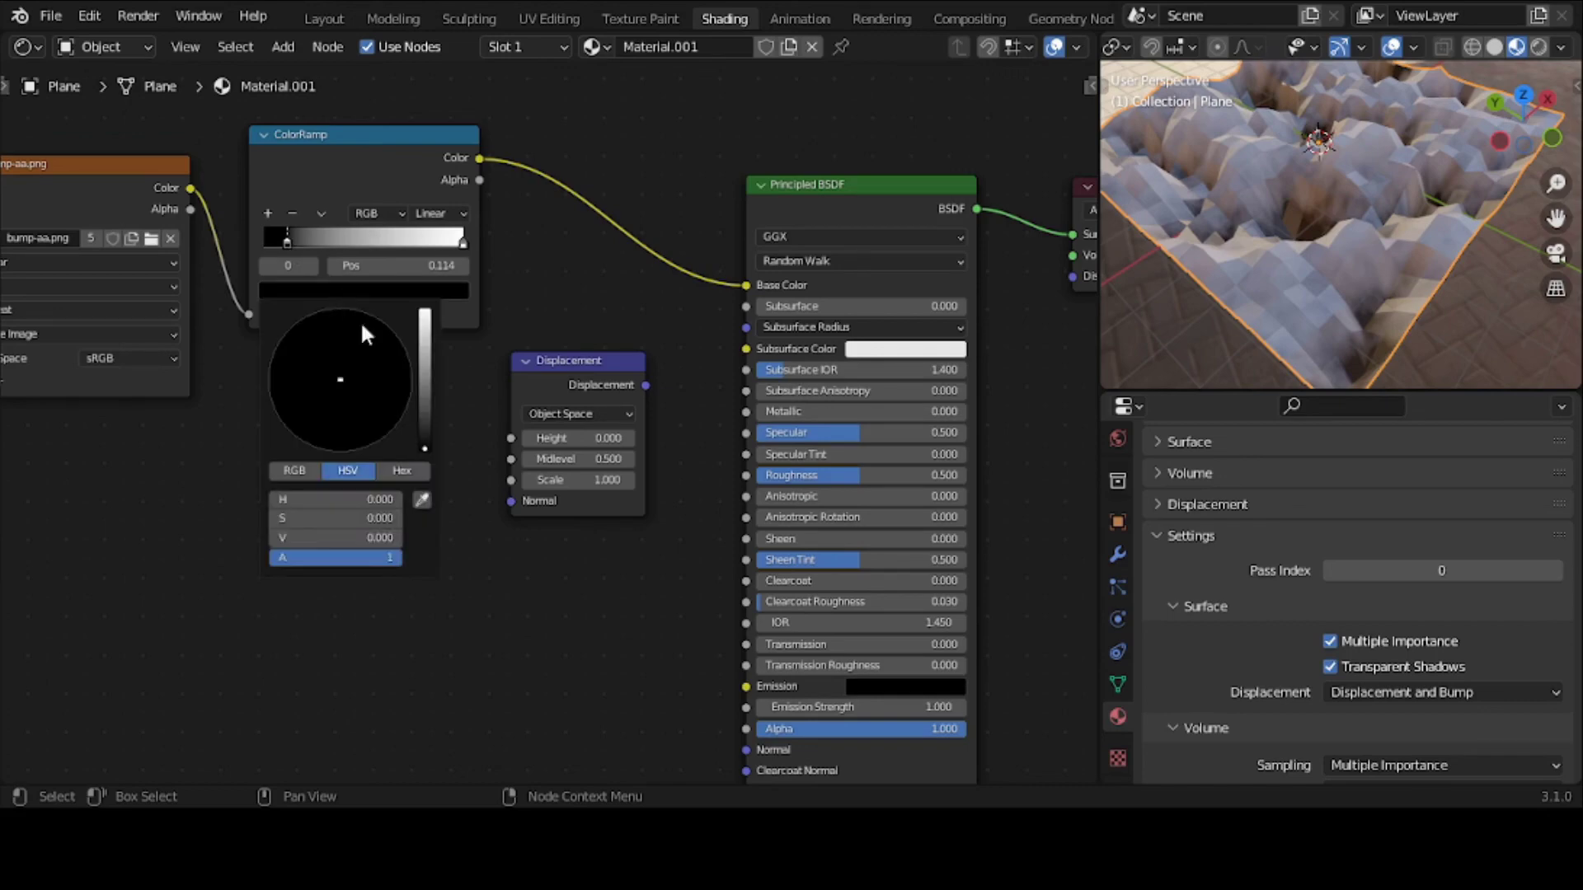
pyautogui.moveTo(429, 369); pyautogui.dragTo(432, 359)
pyautogui.click(393, 346)
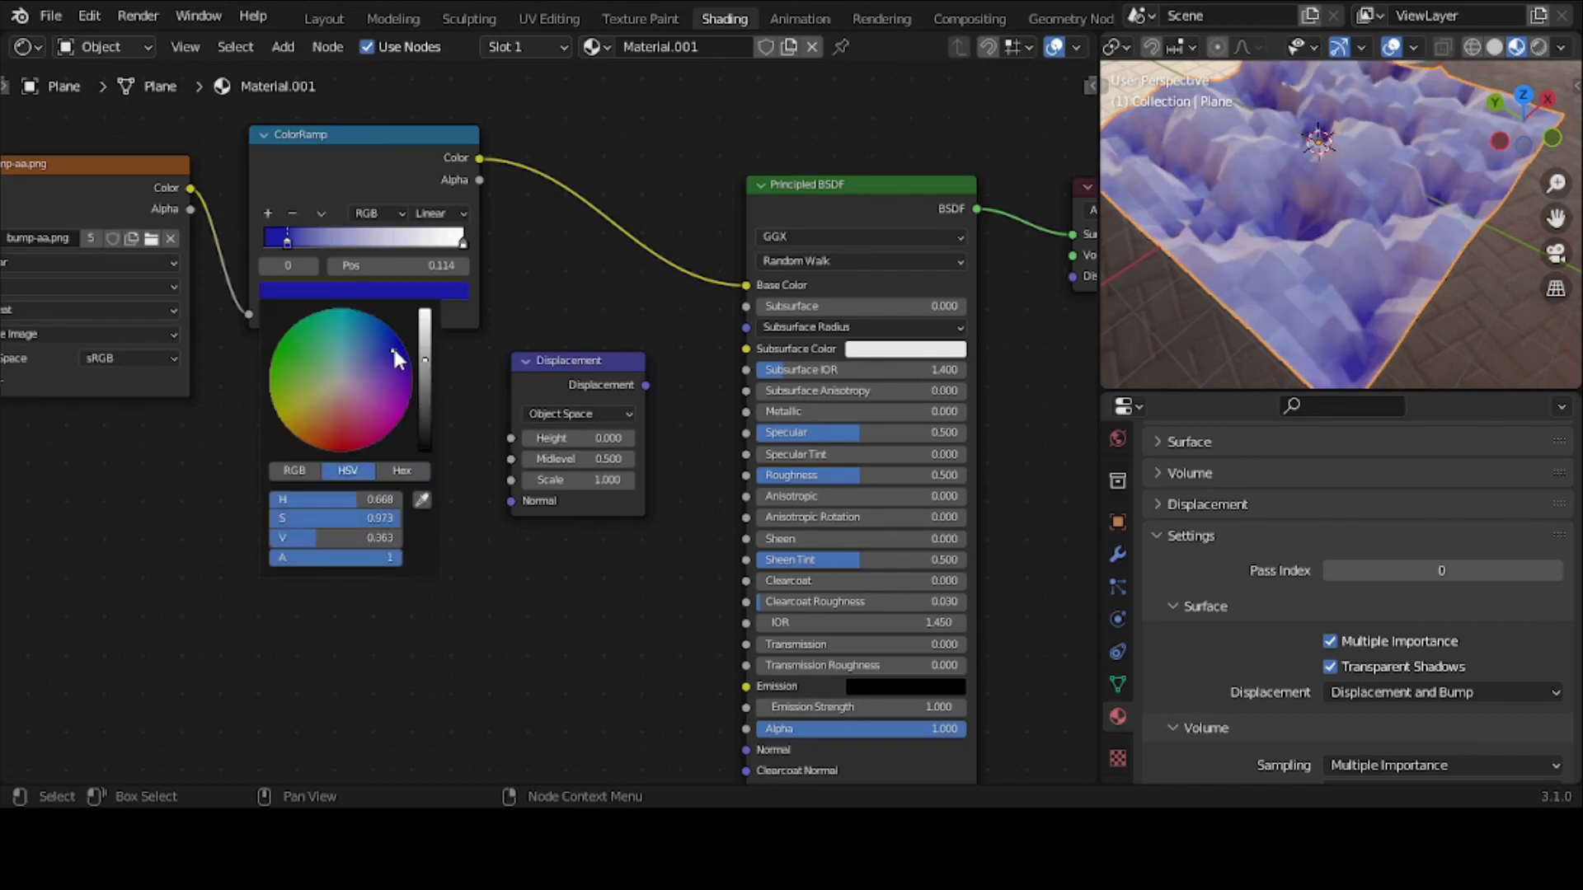
# Step: Try bright green on the ColorRamp's stop at position 1.000 and settle on red for it
pyautogui.click(461, 242)
pyautogui.click(439, 293)
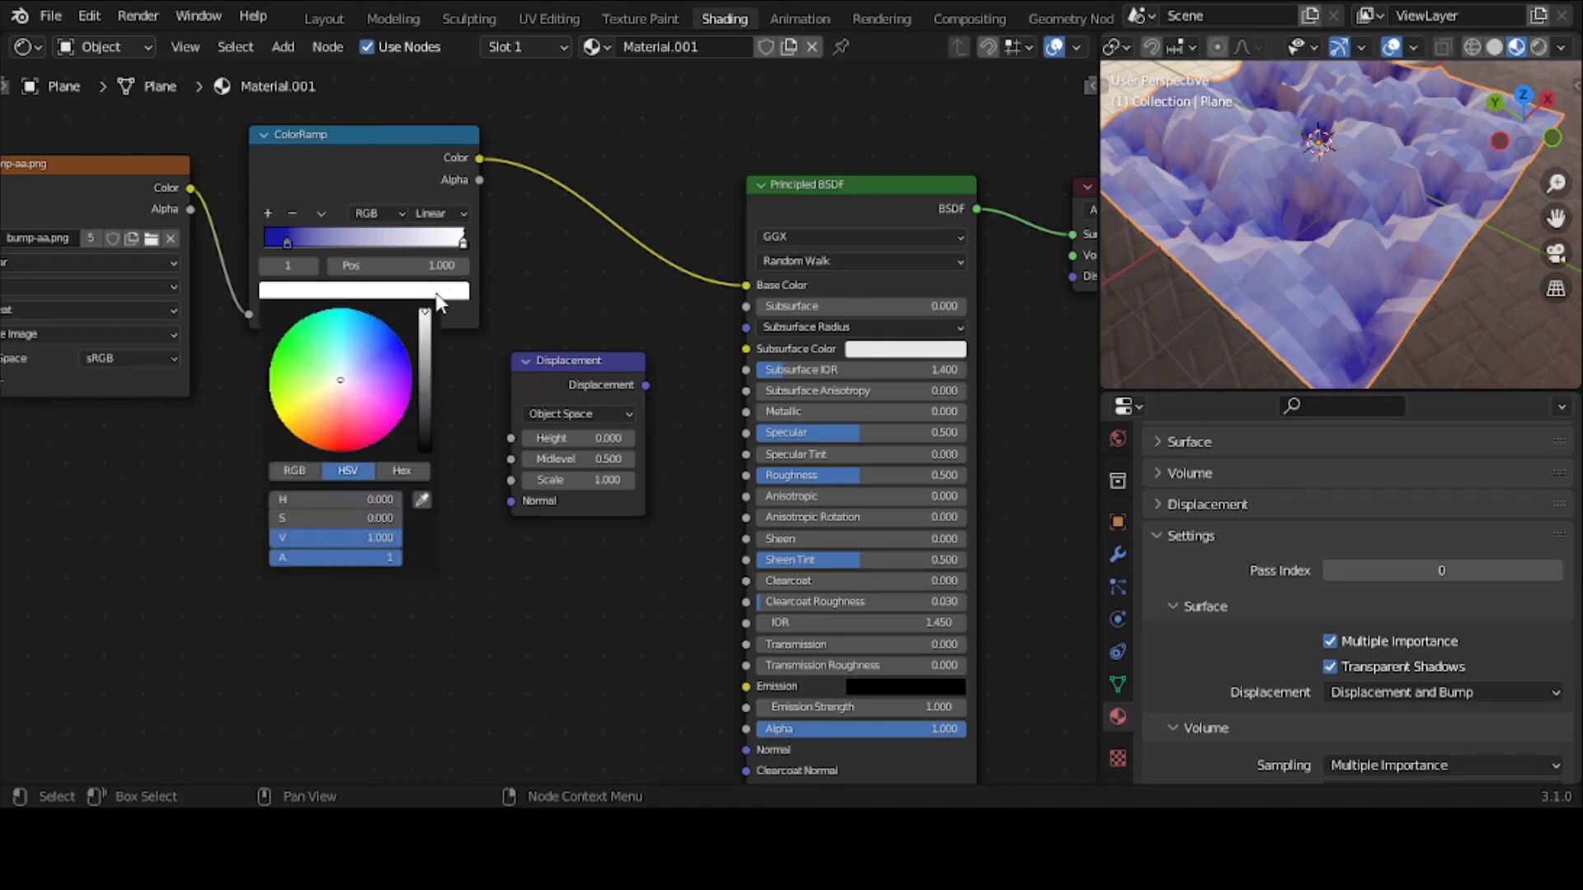
pyautogui.click(320, 361)
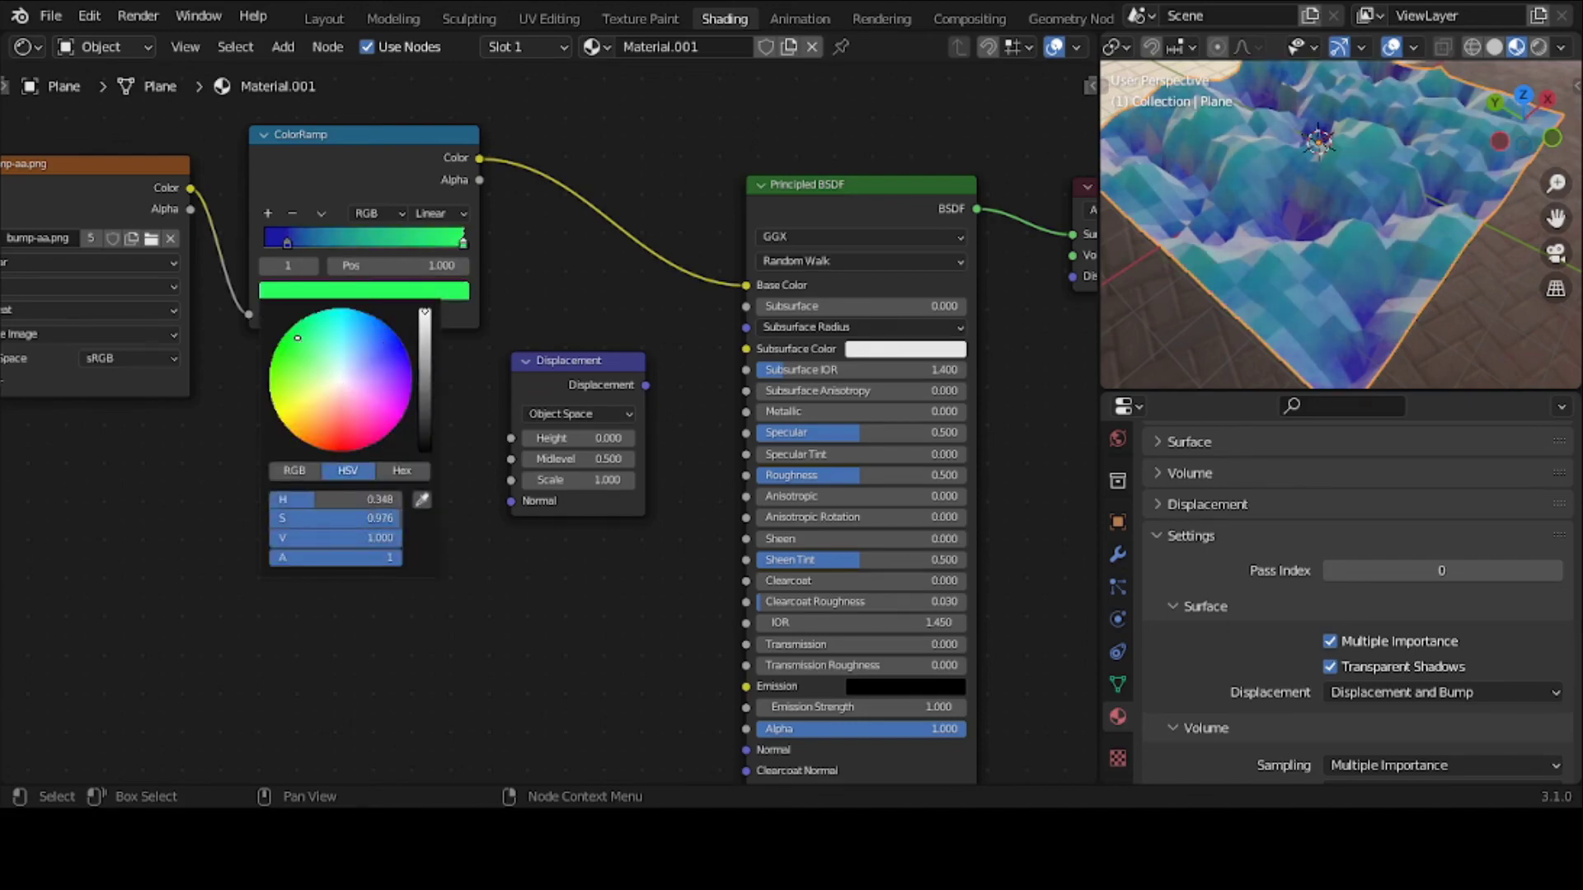
pyautogui.moveTo(313, 367)
pyautogui.mouseDown()
pyautogui.moveTo(338, 386)
pyautogui.moveTo(347, 445)
pyautogui.mouseUp()
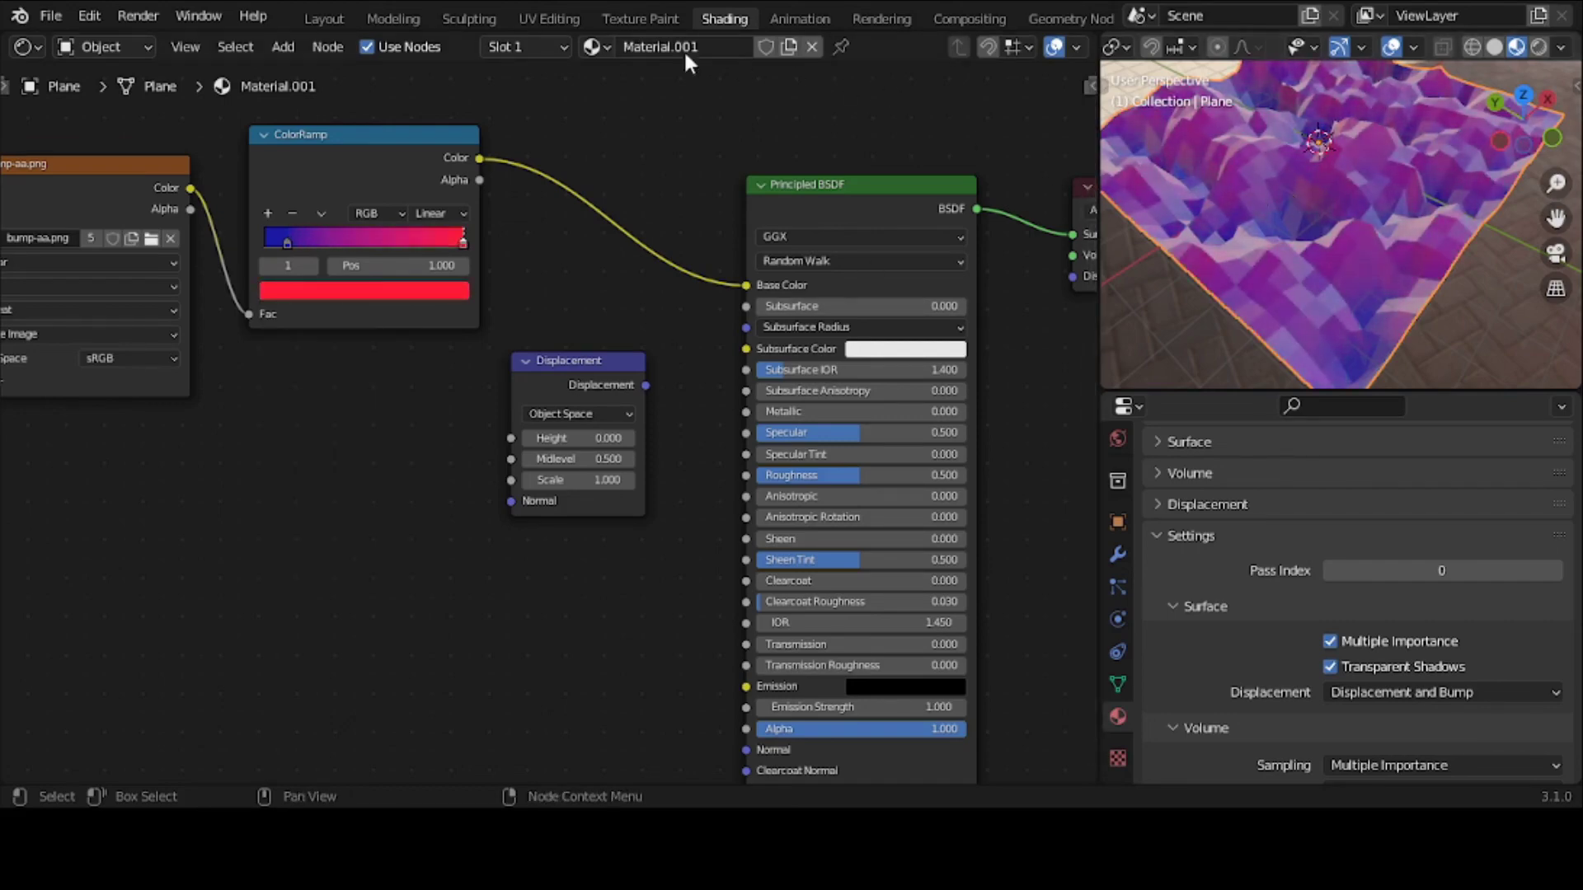
# Step: Inspect the coloured displaced plane from a low side angle in the Layout workspace, and return to the Displacement node in Shading
pyautogui.click(338, 21)
pyautogui.moveTo(503, 345); pyautogui.dragTo(671, 247, button='middle')
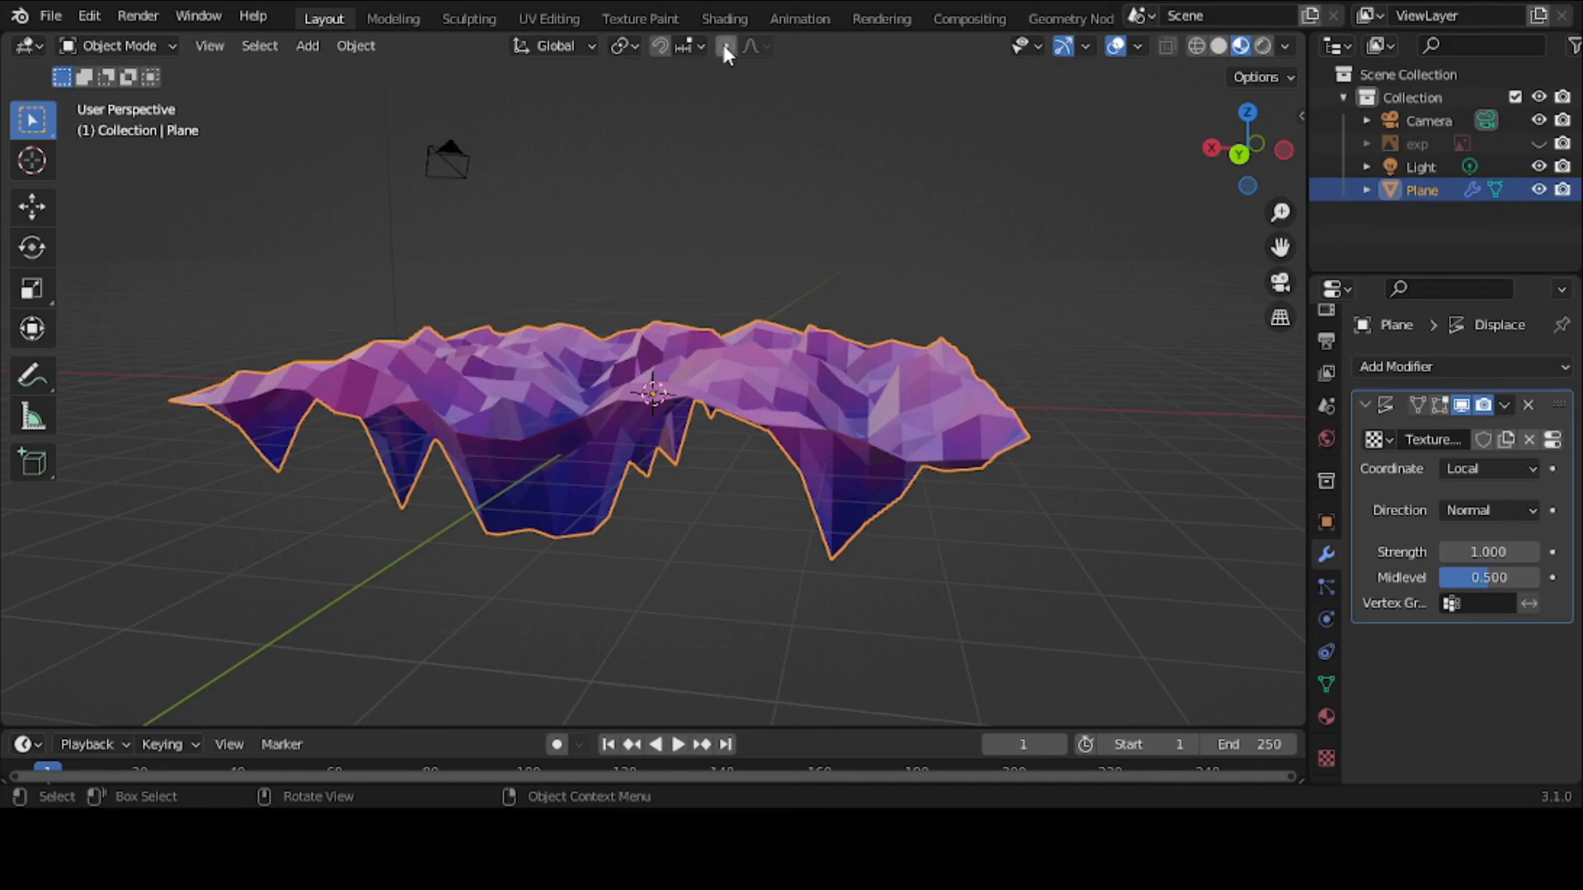
pyautogui.click(732, 21)
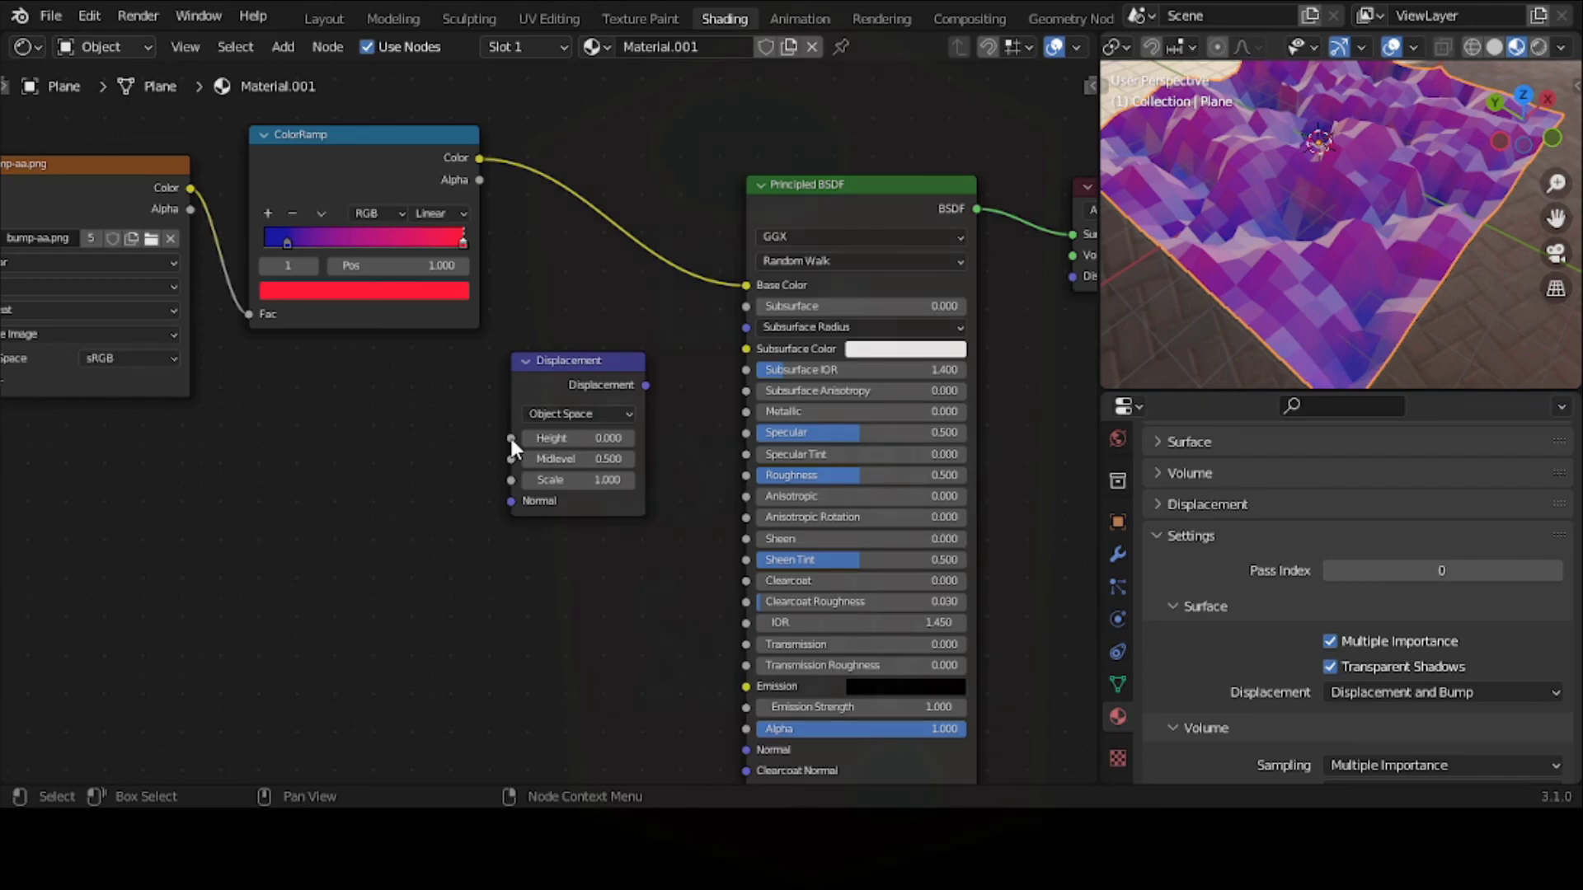
pyautogui.click(593, 353)
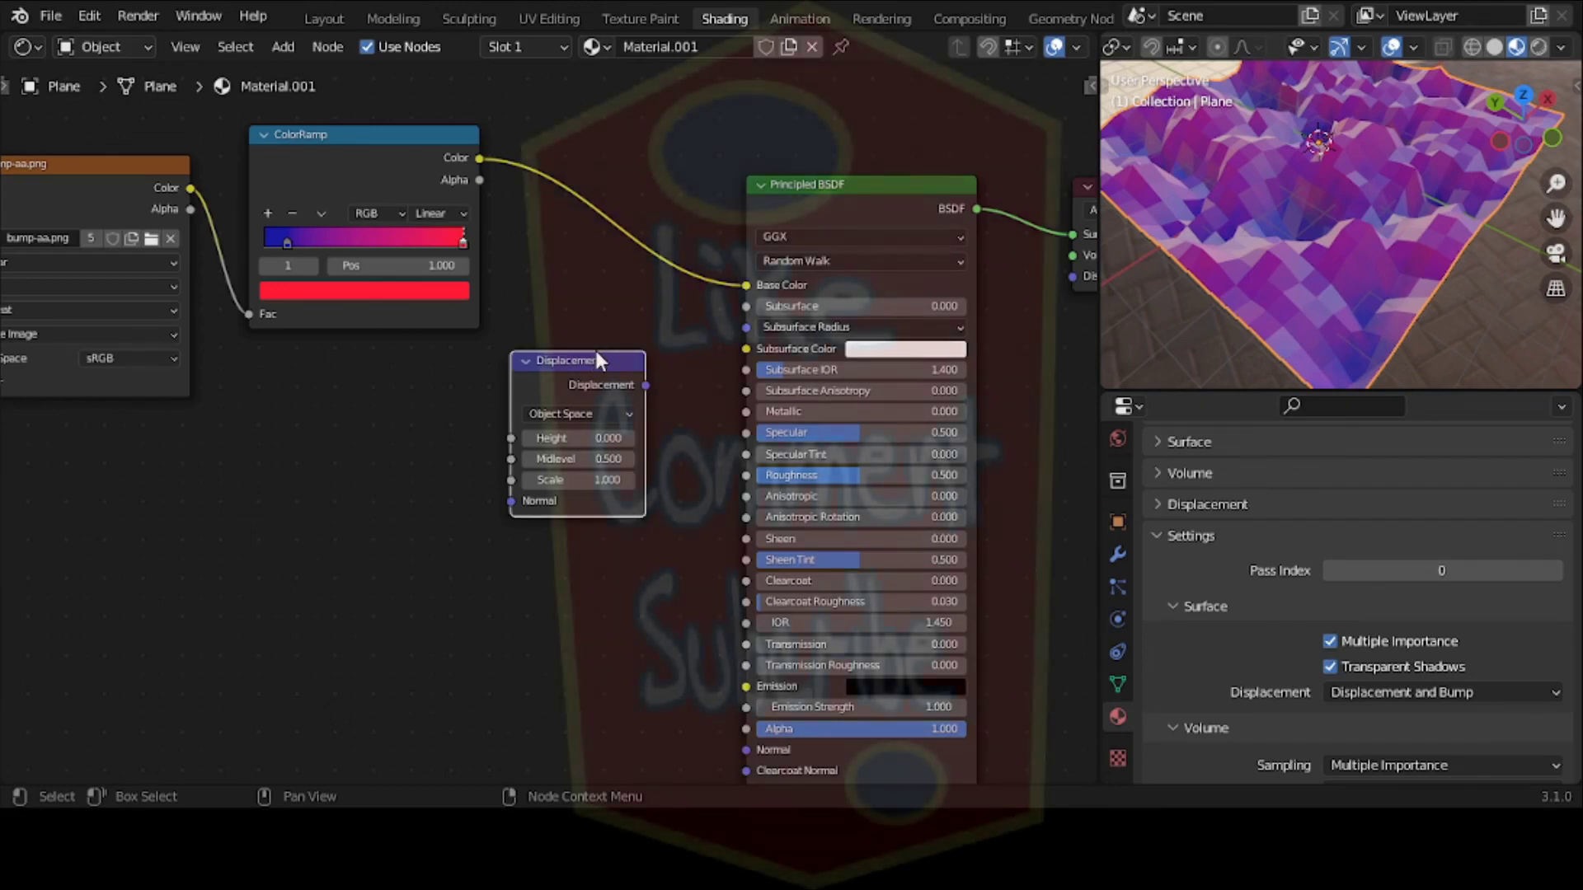